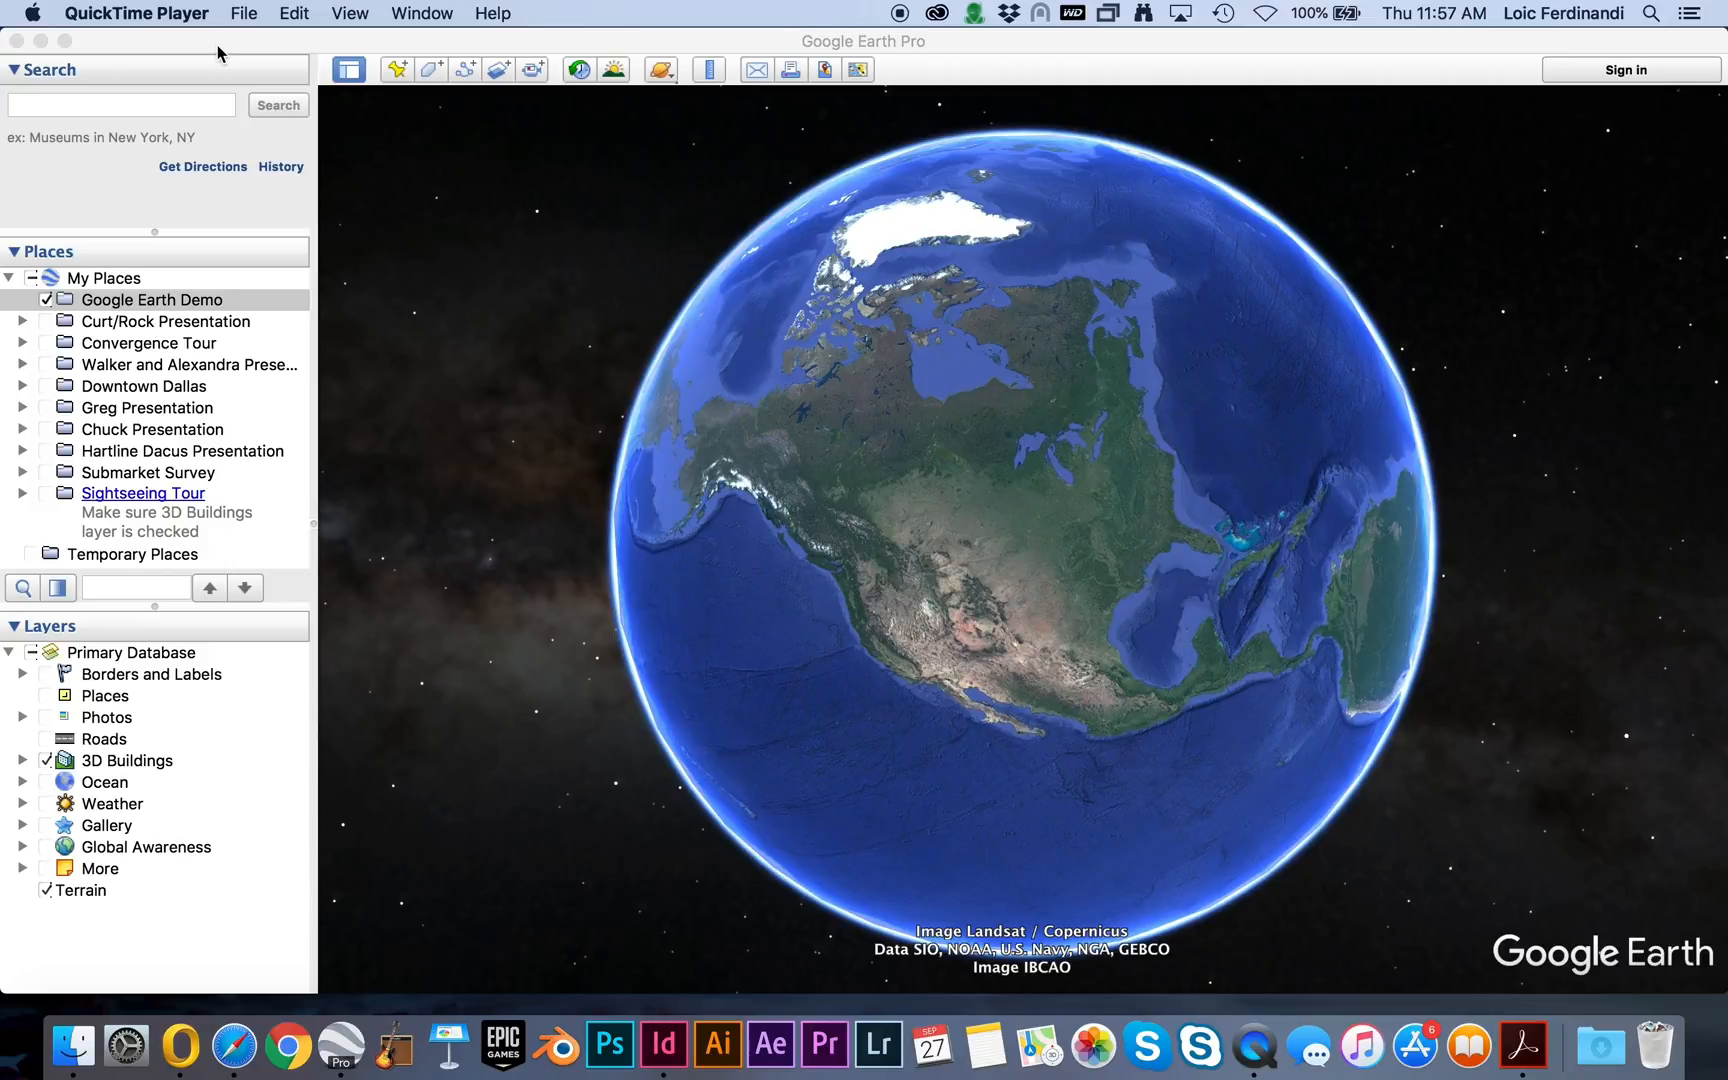
# Set the Fly-To Speed to 1.5000 in the navigation preferences and accept the preferences.
pyautogui.click(217, 45)
pyautogui.click(140, 22)
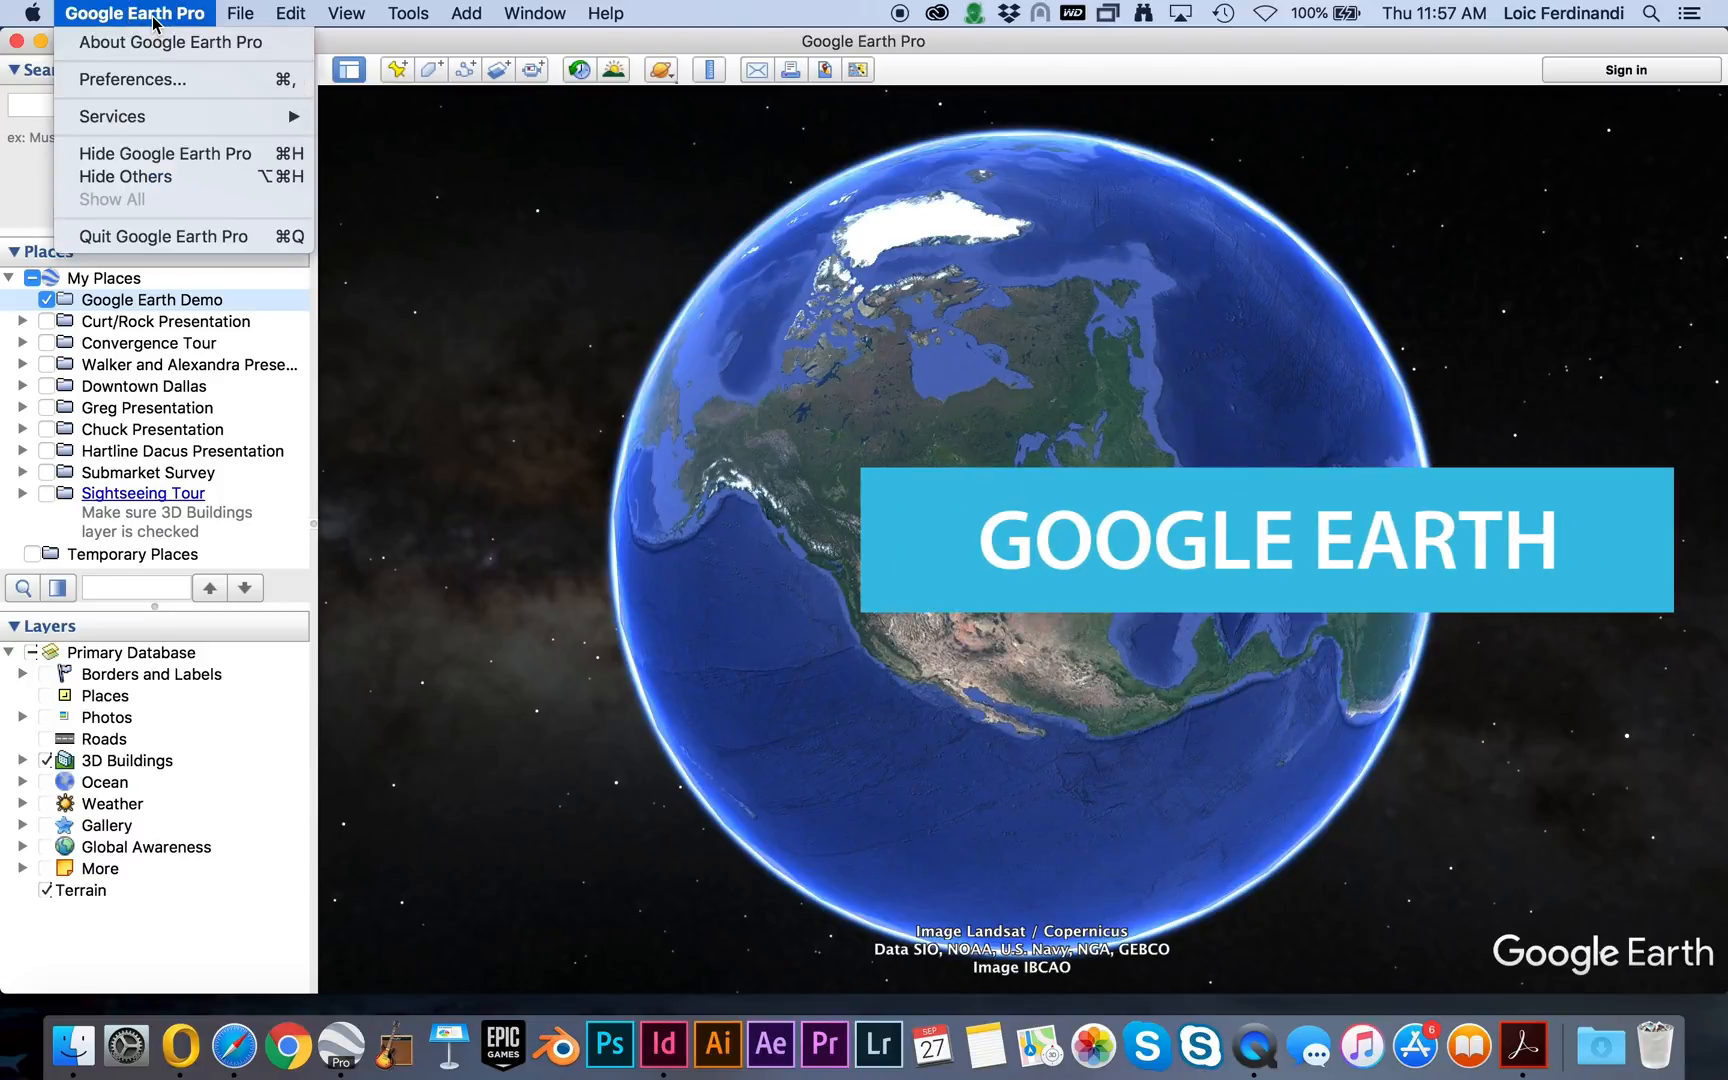
pyautogui.click(145, 84)
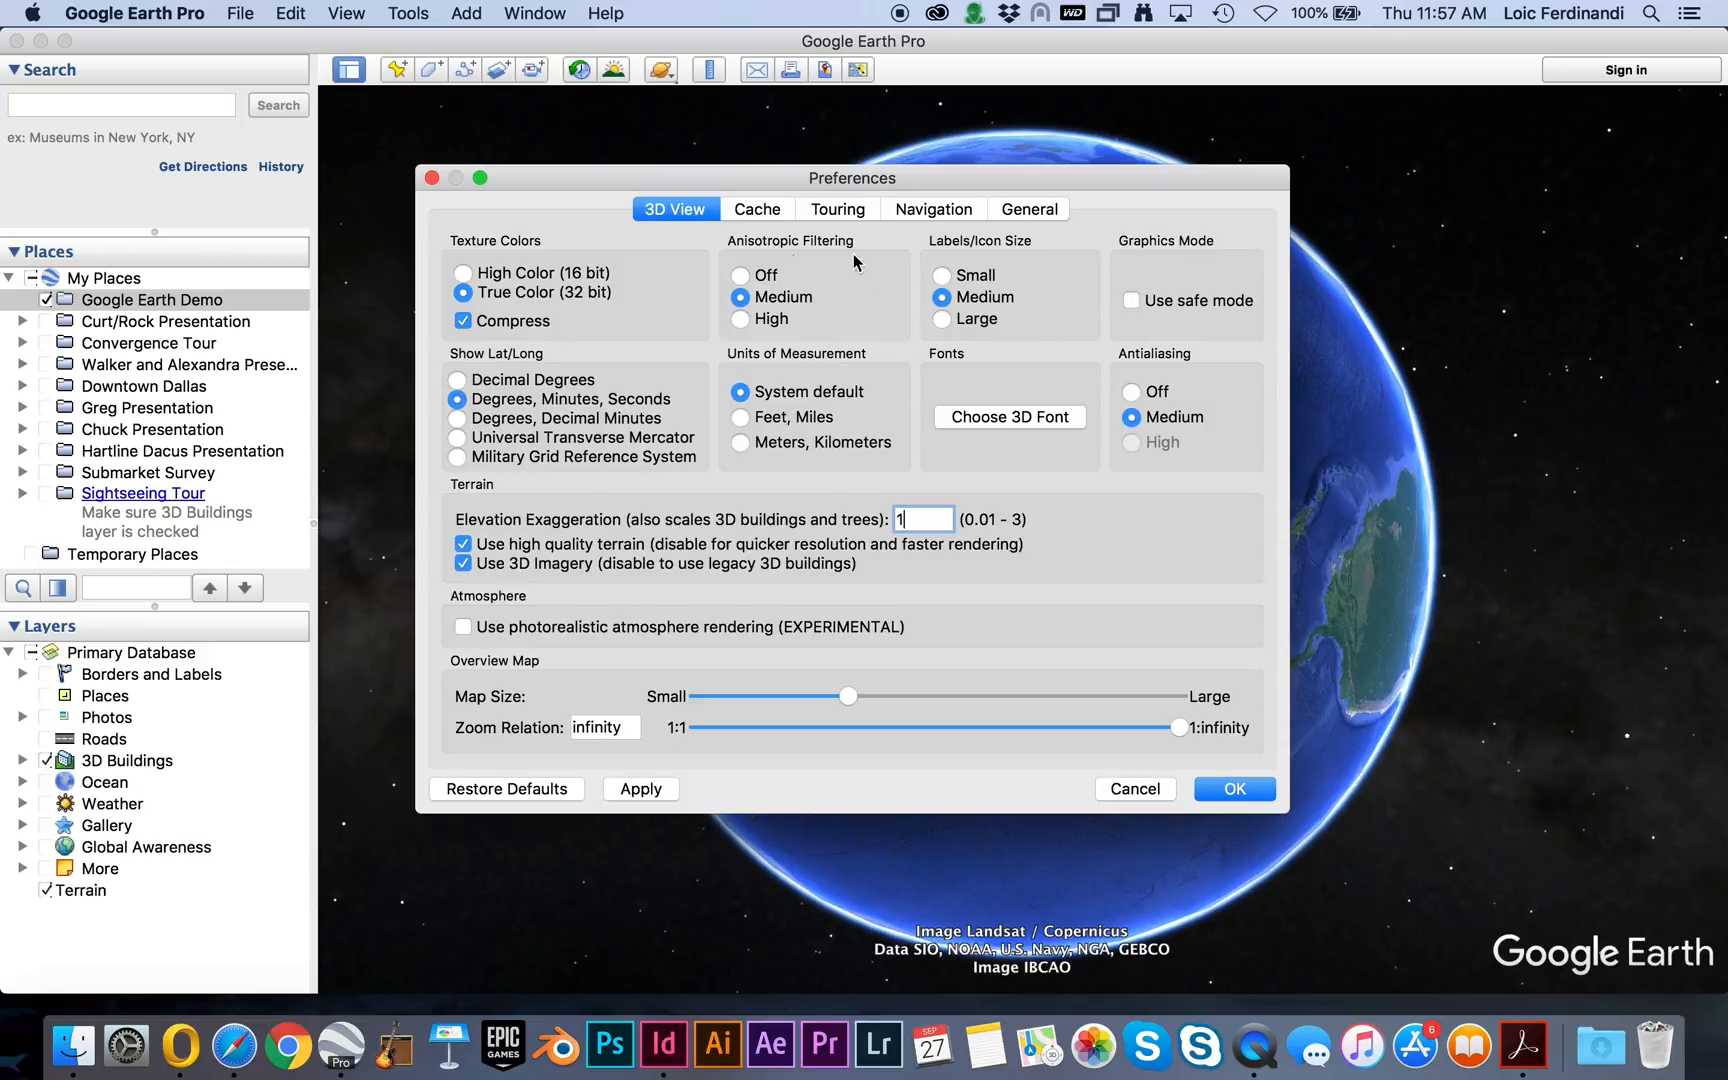
pyautogui.click(928, 211)
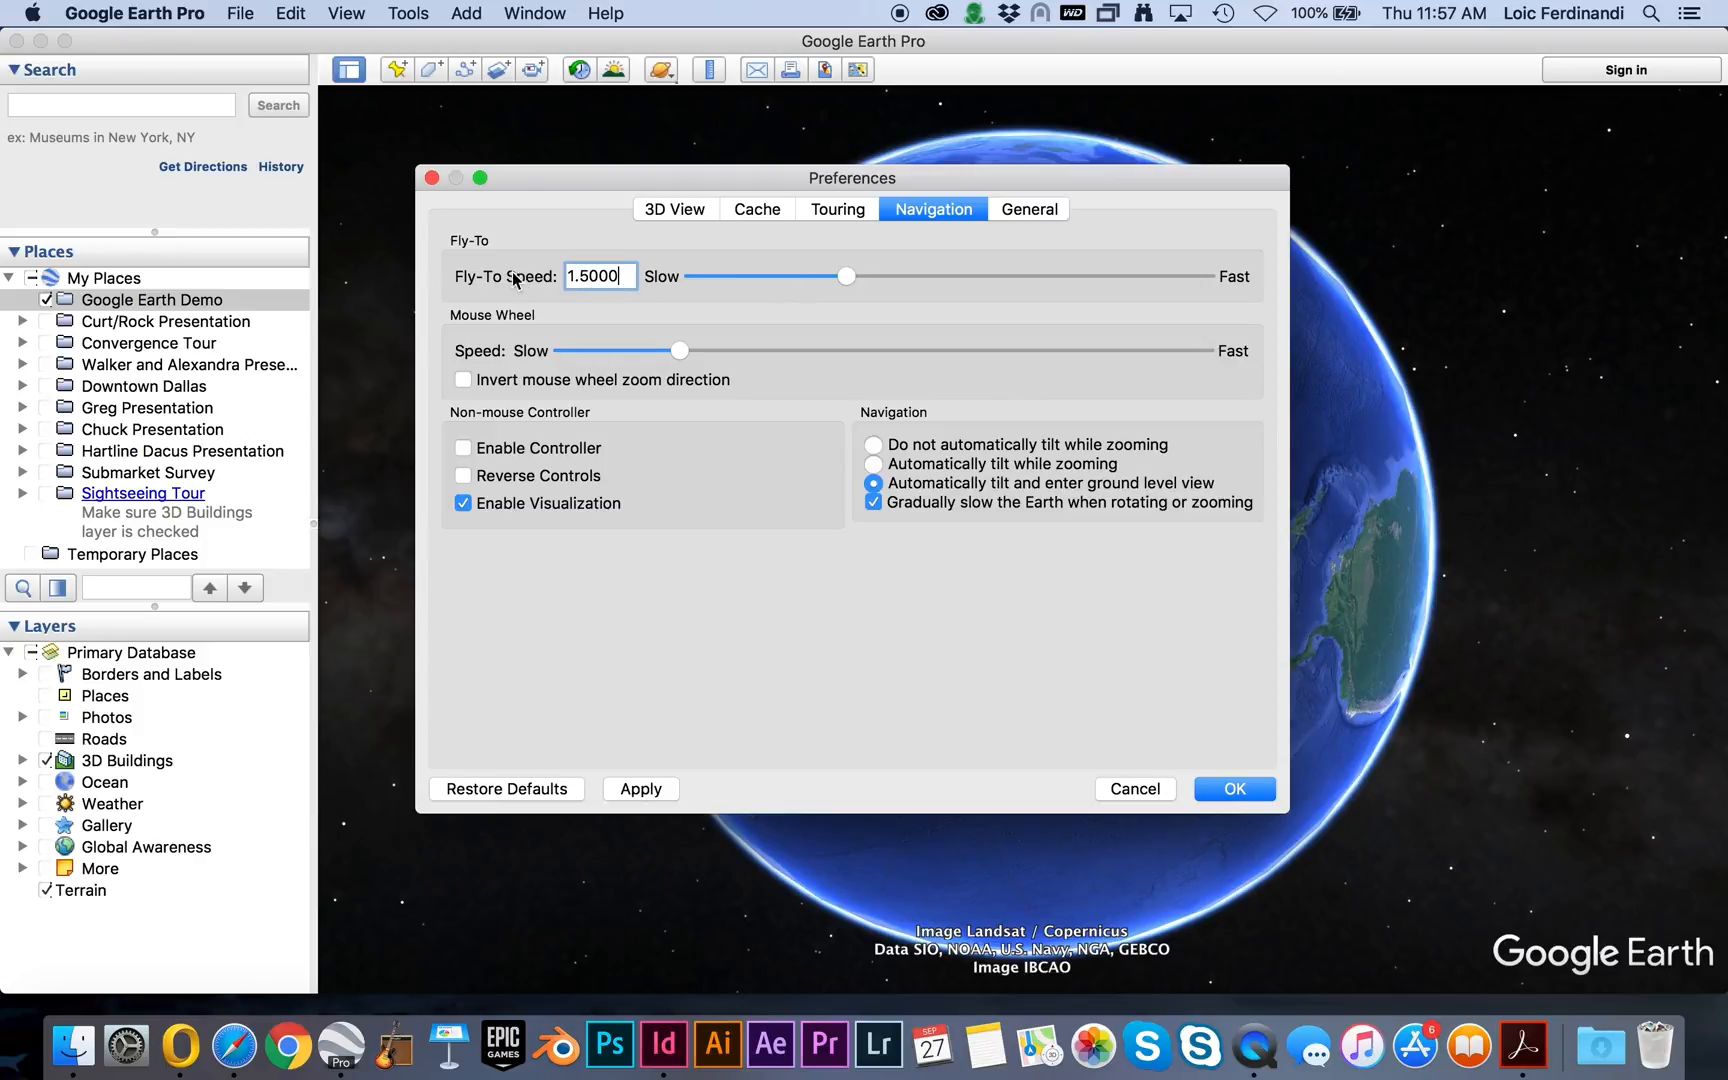
pyautogui.moveTo(845, 278)
pyautogui.mouseDown()
pyautogui.moveTo(966, 285)
pyautogui.moveTo(825, 282)
pyautogui.moveTo(848, 281)
pyautogui.mouseUp()
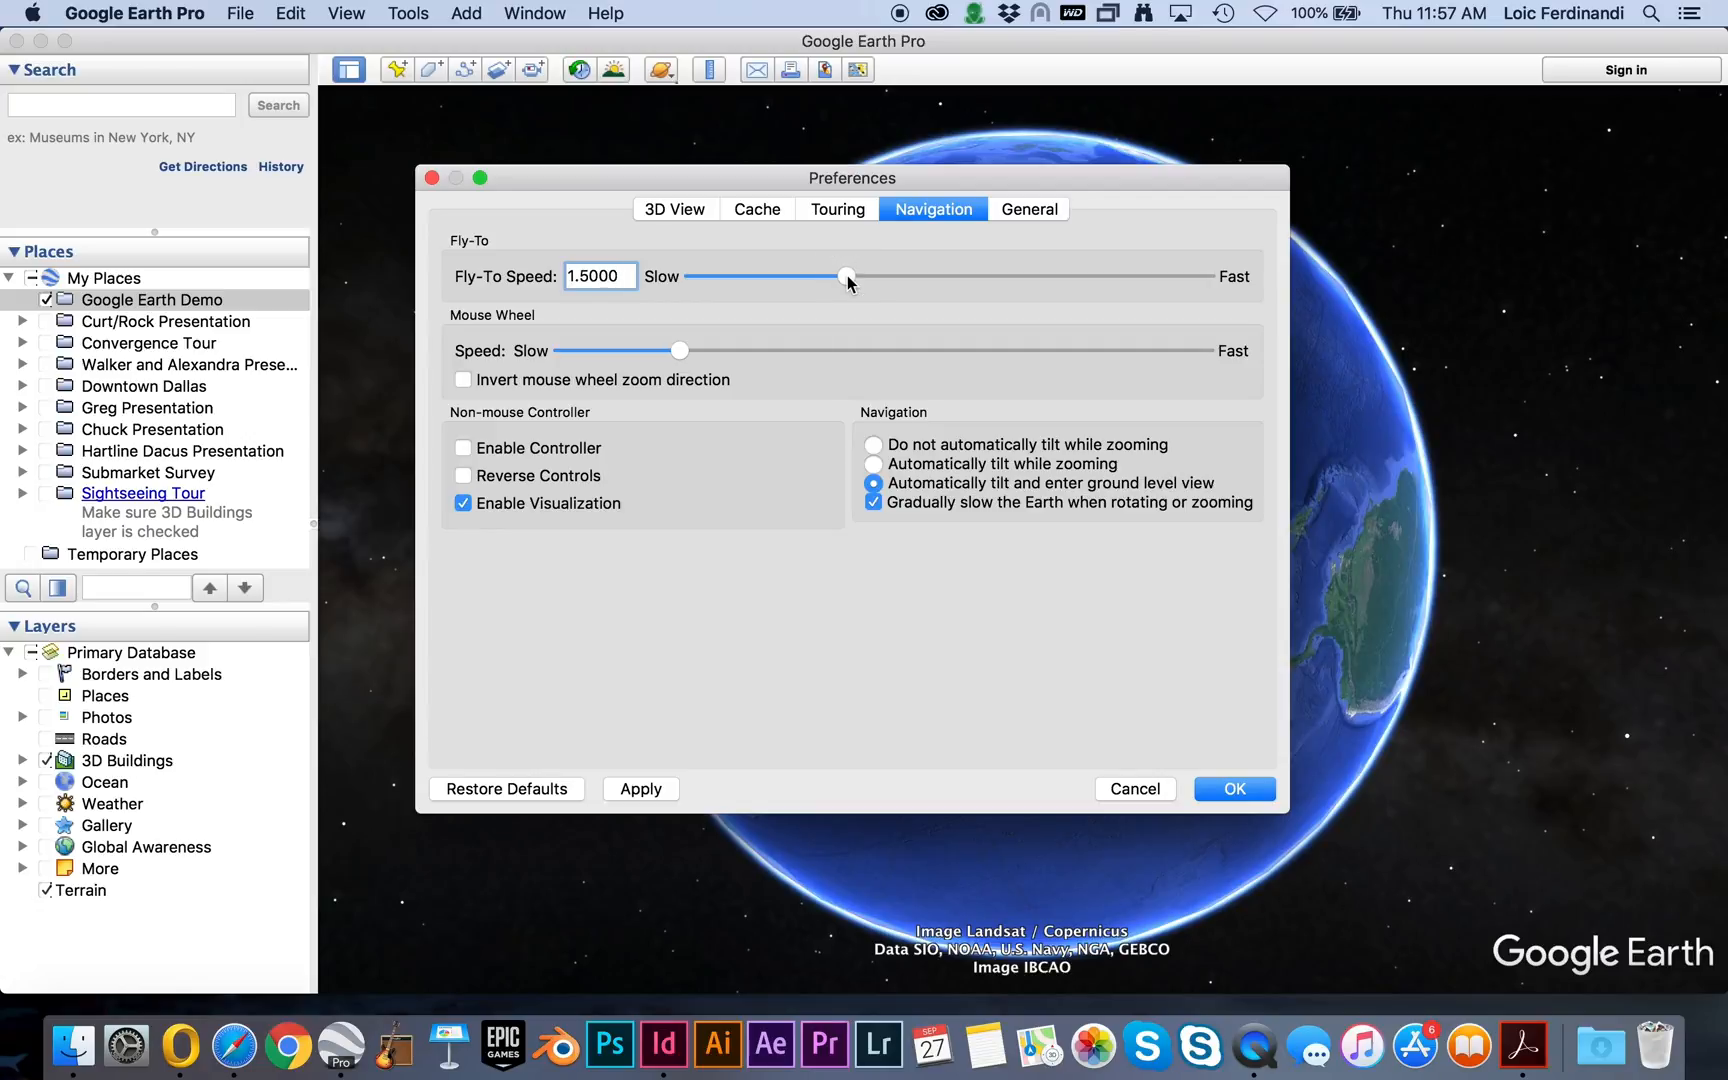
pyautogui.click(1208, 789)
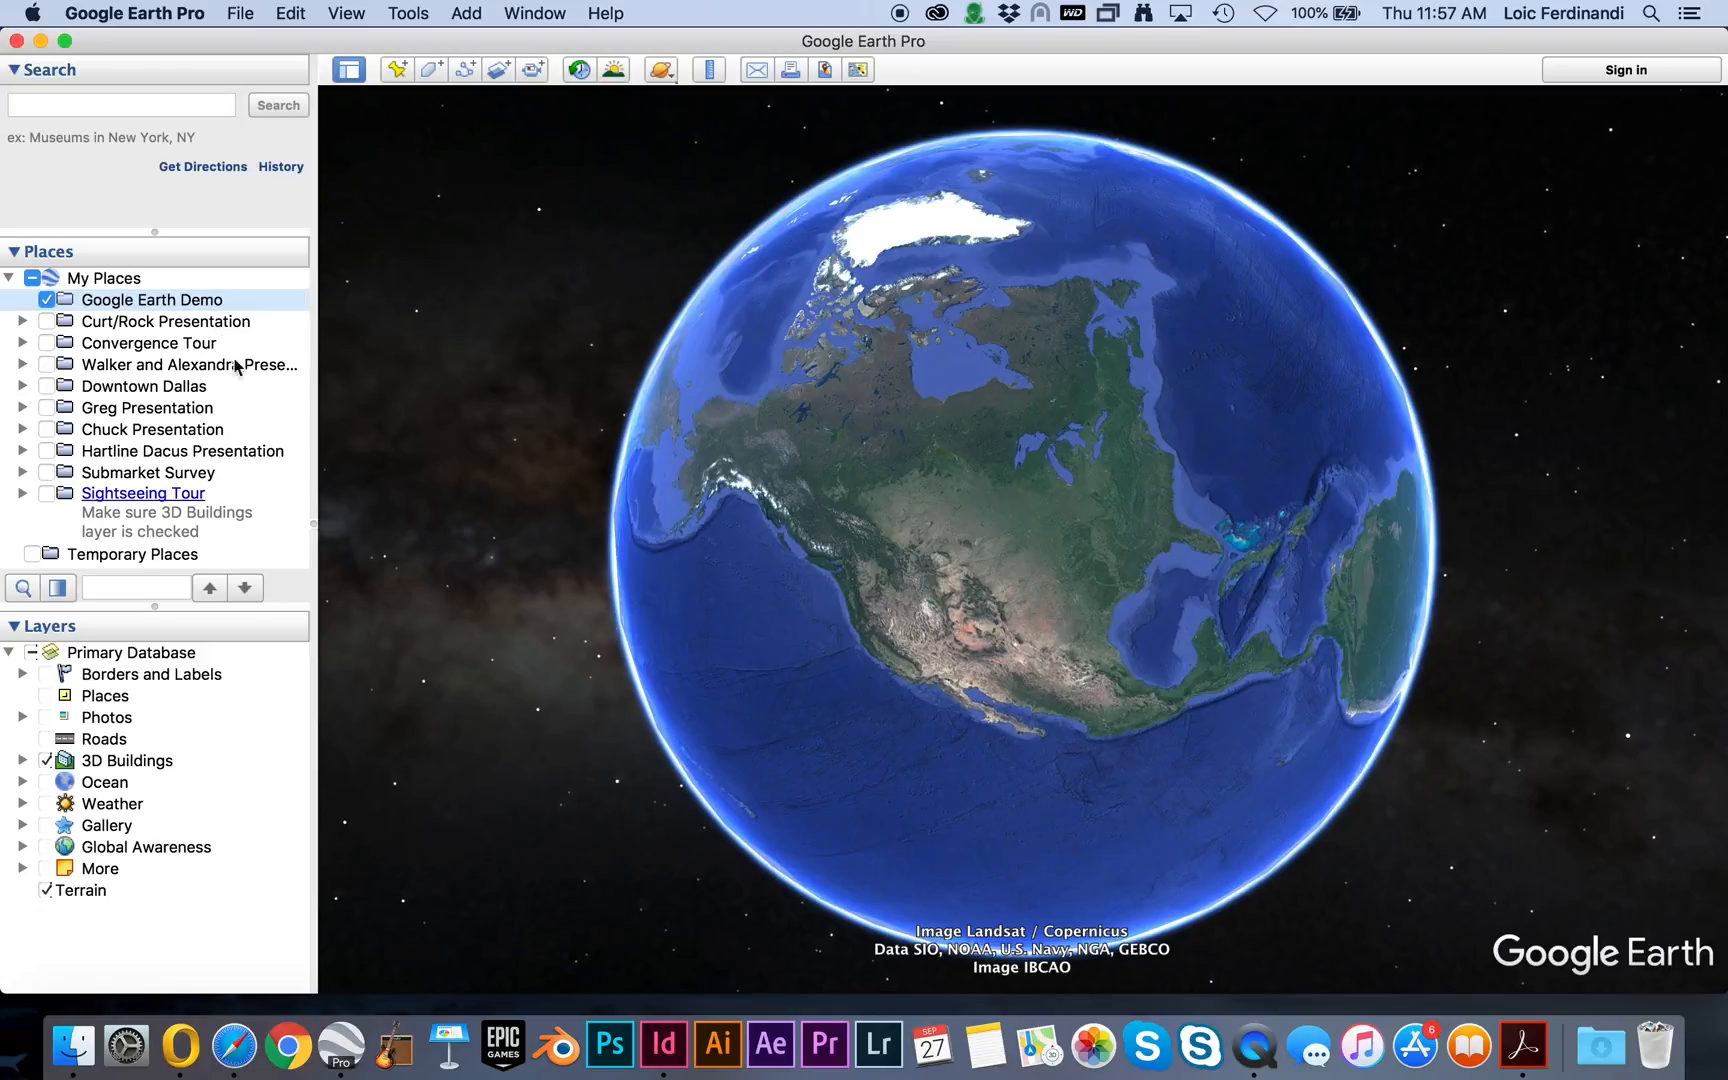
# Search for Dallas Texas and fly to the city.
pyautogui.click(101, 106)
pyautogui.write('Da')
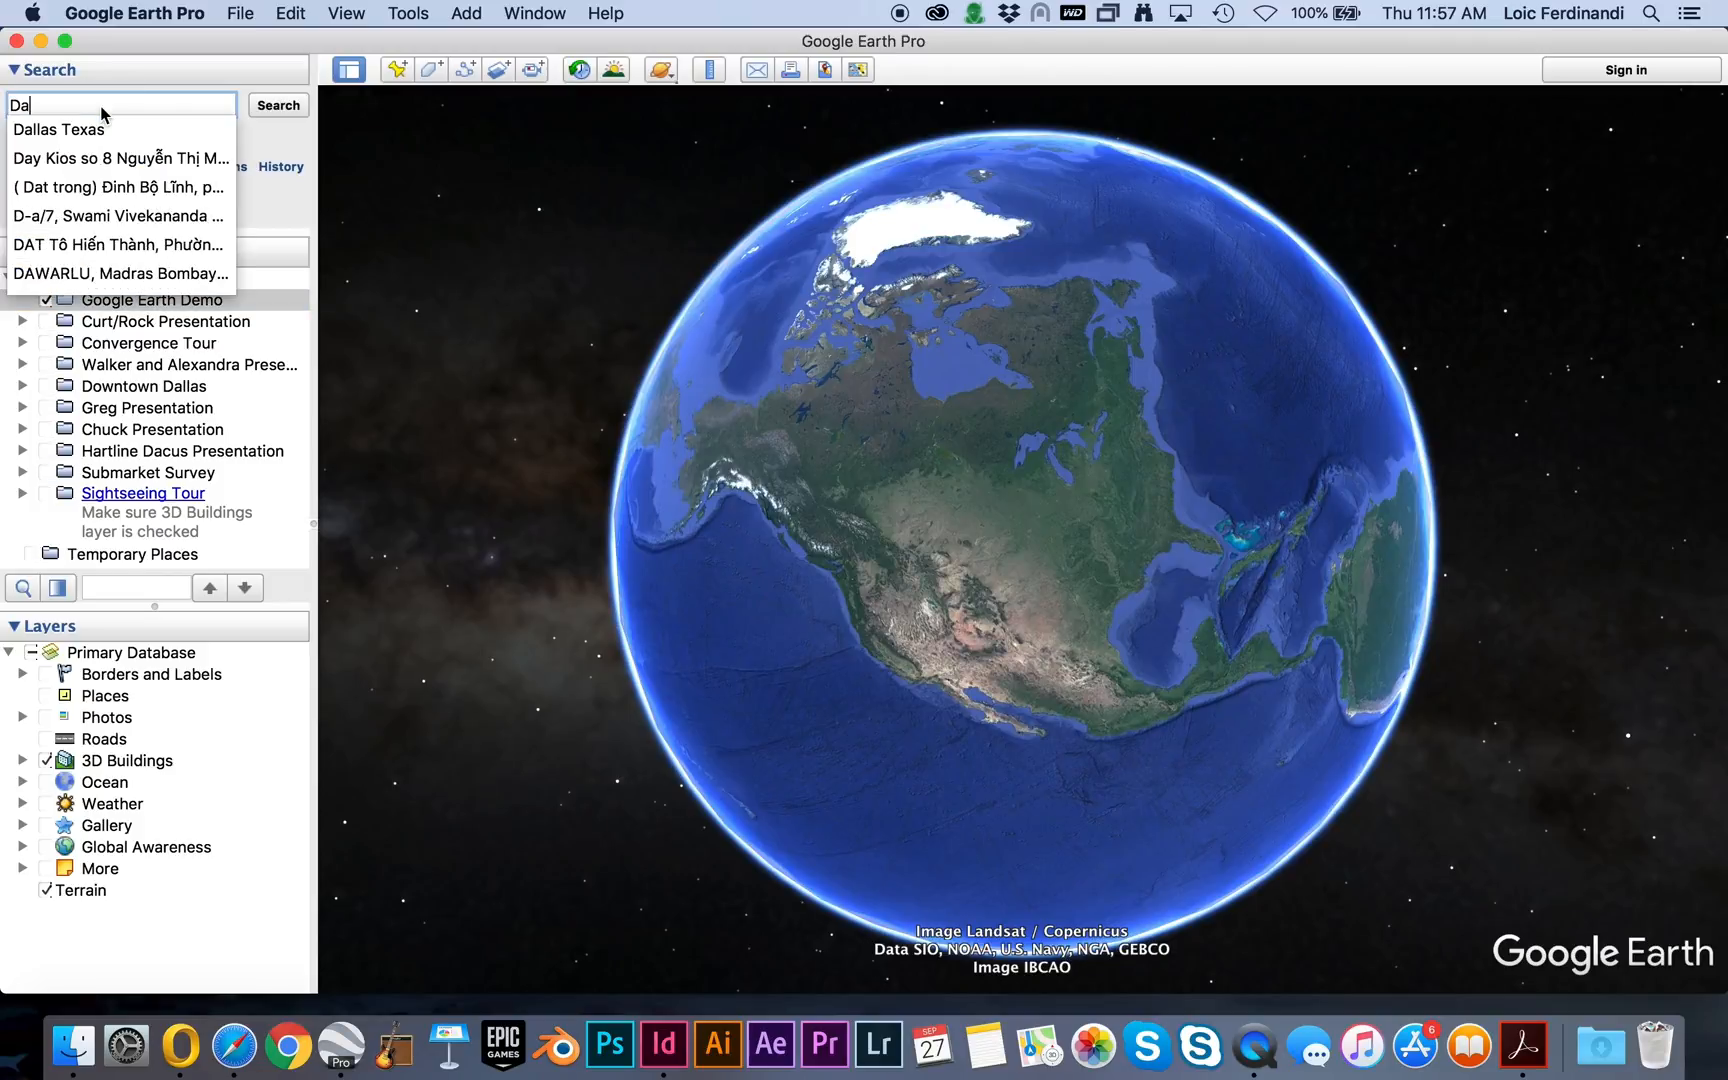
pyautogui.write('llas Texa')
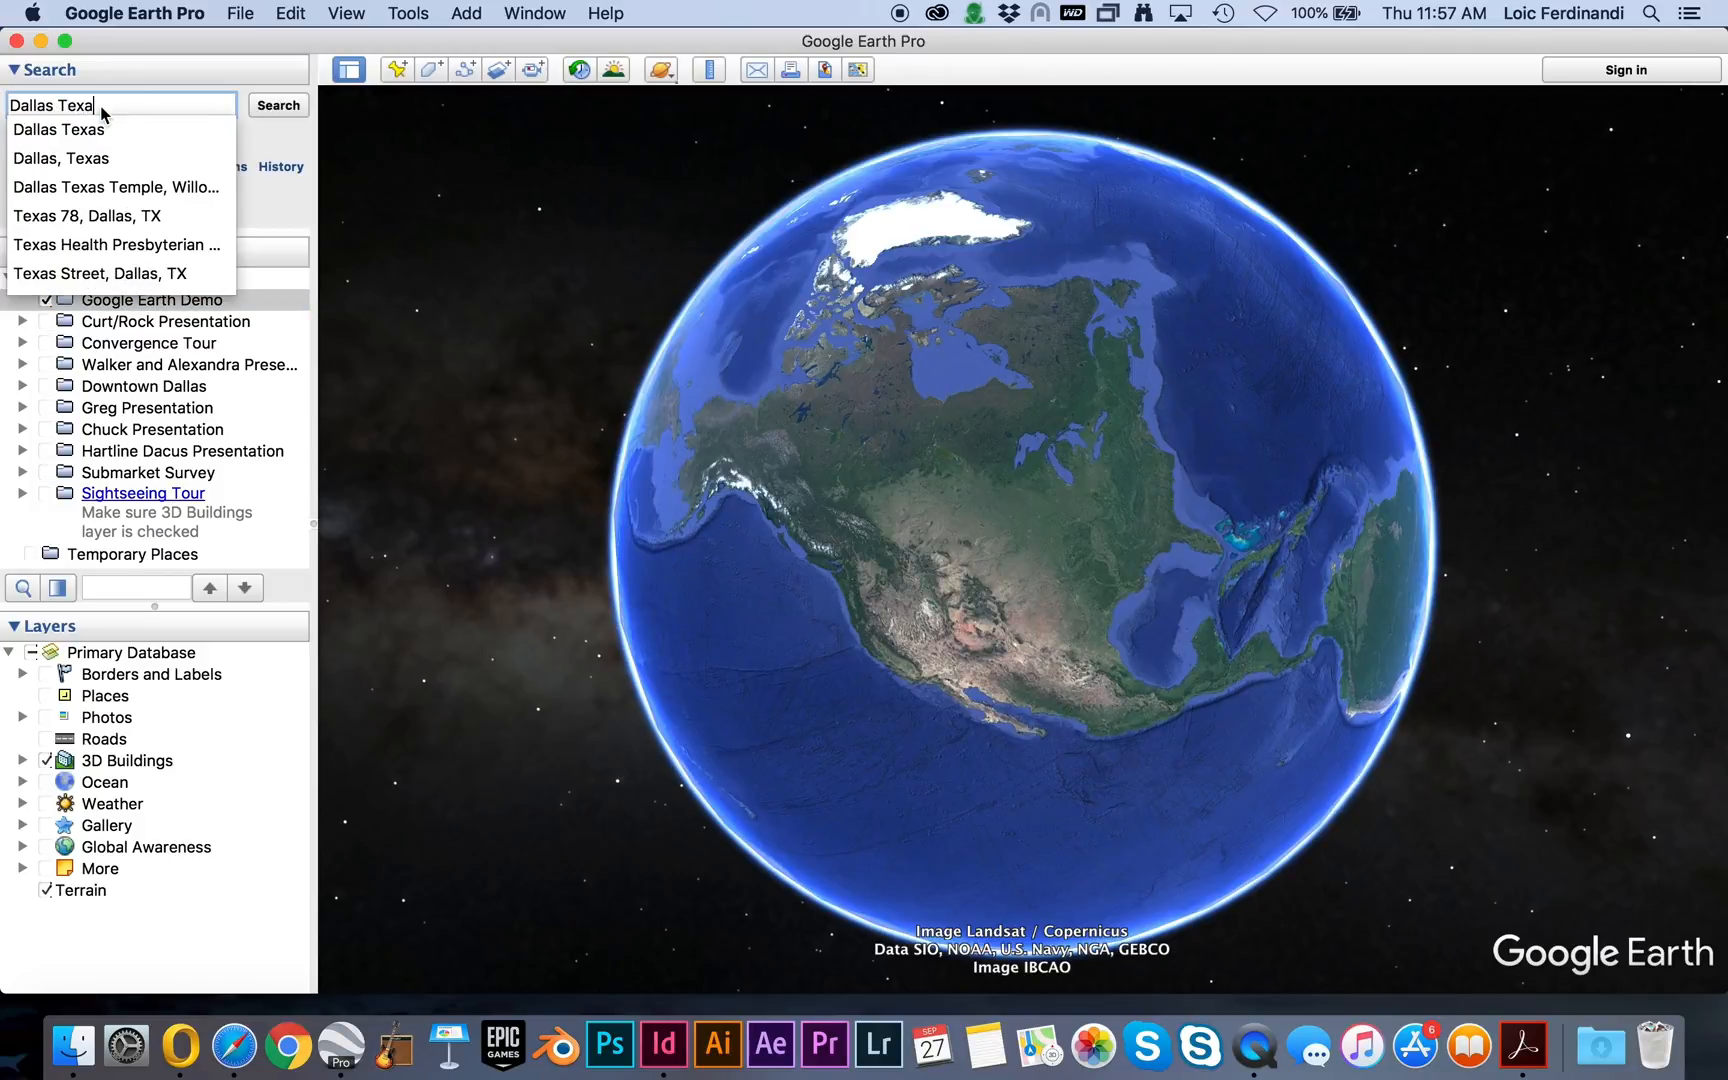
pyautogui.write('s')
pyautogui.press('Return')
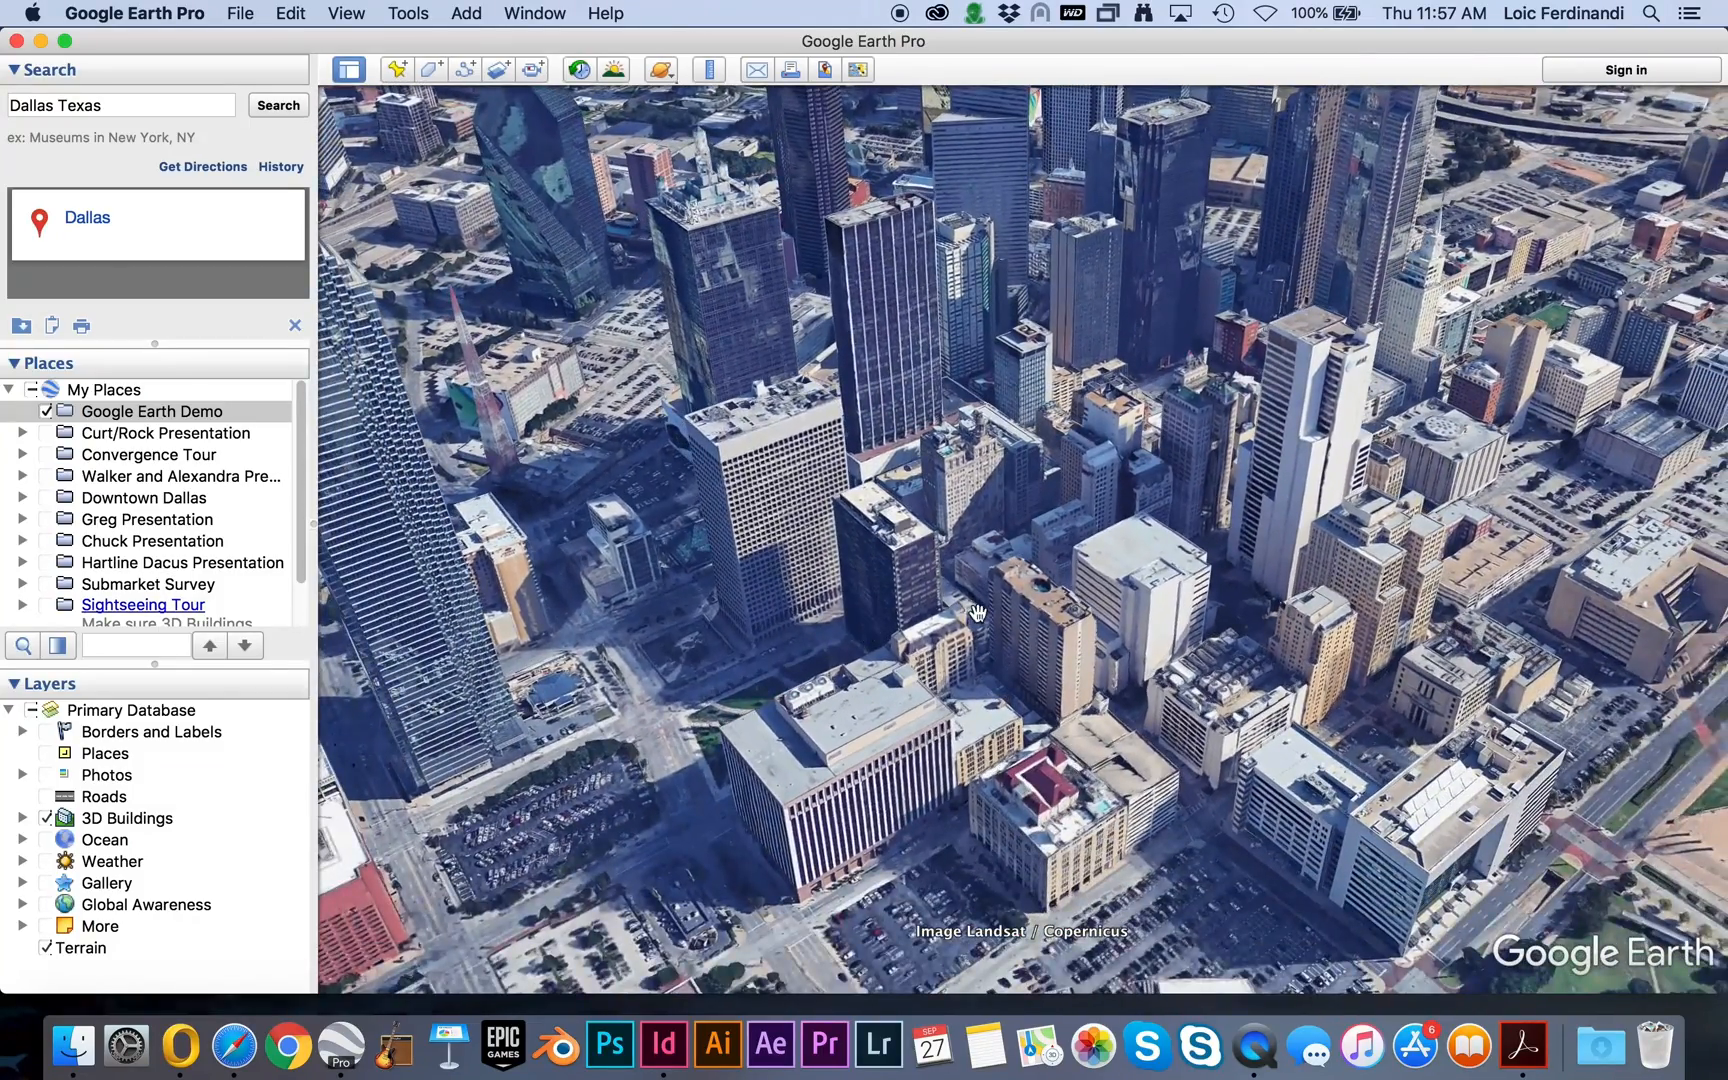
# Add a placemark named Downtown Dallas for an overview of the skyline, with label and icon opacity at 0%.
pyautogui.scroll(-5, 973, 627)
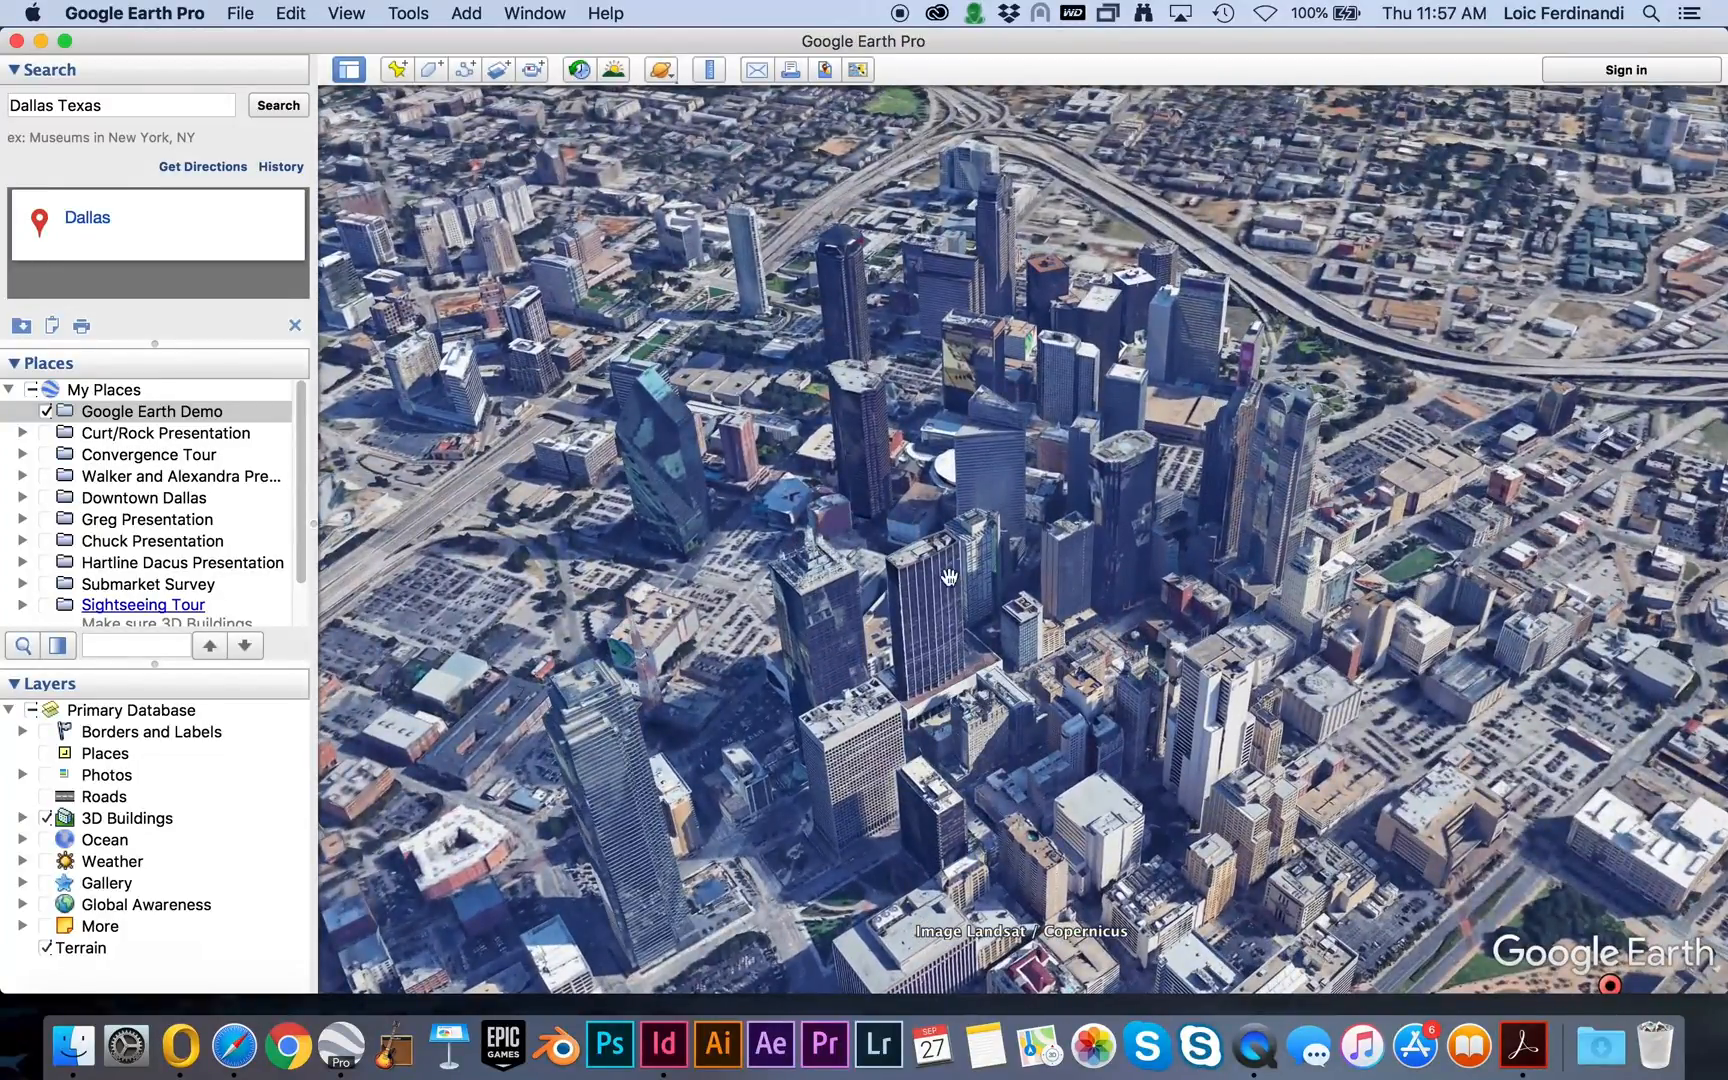
pyautogui.click(397, 70)
pyautogui.write('Do')
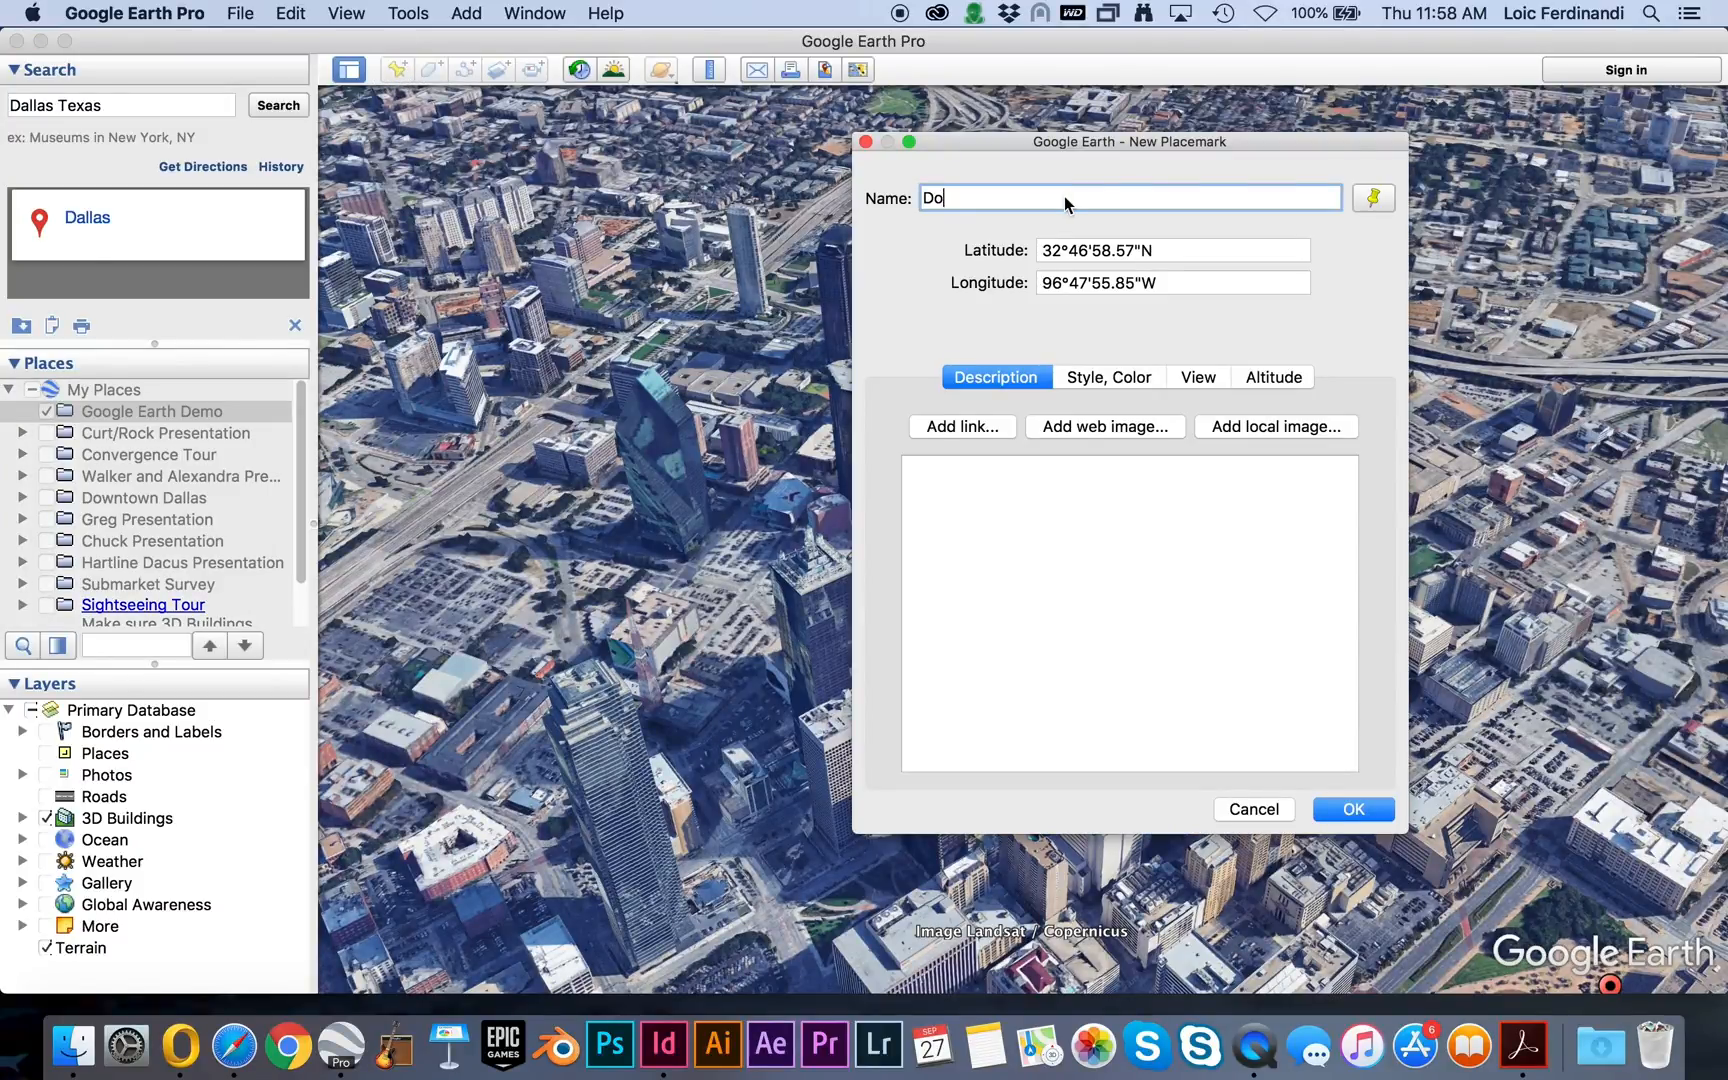
pyautogui.write('wntown Dallas')
pyautogui.click(1121, 380)
pyautogui.click(1221, 470)
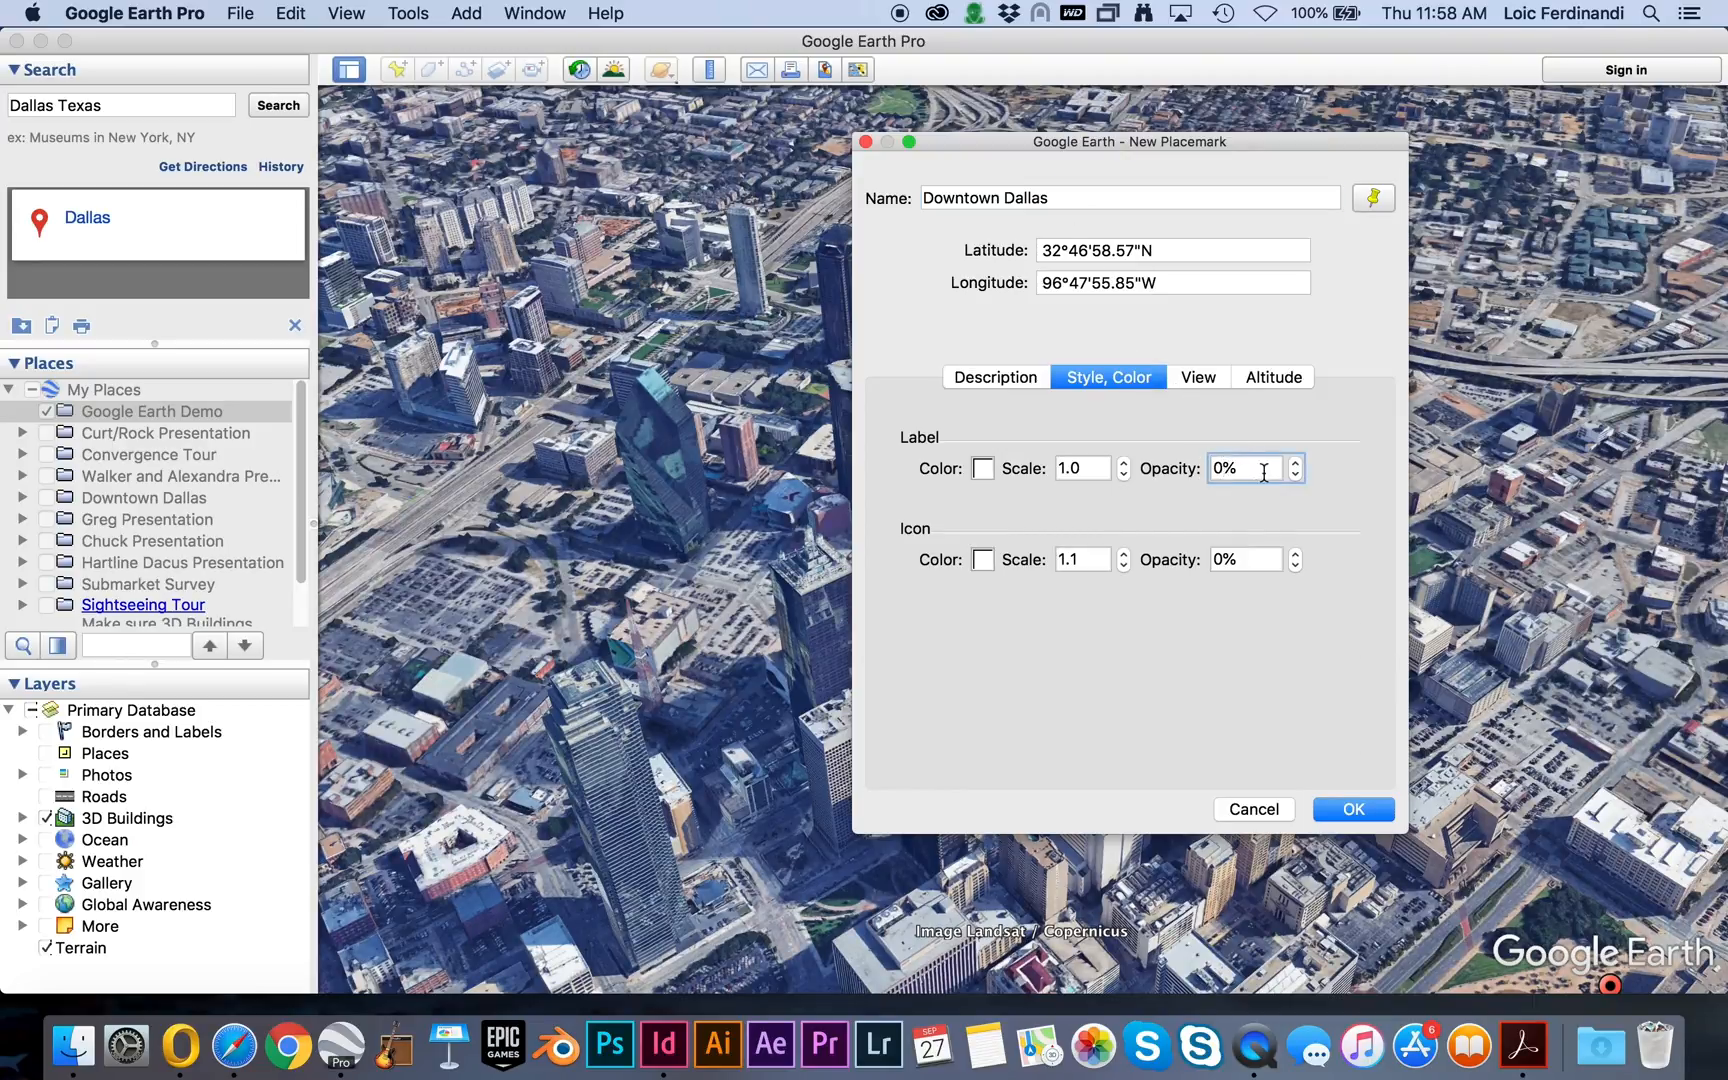
pyautogui.click(1258, 557)
pyautogui.click(1355, 810)
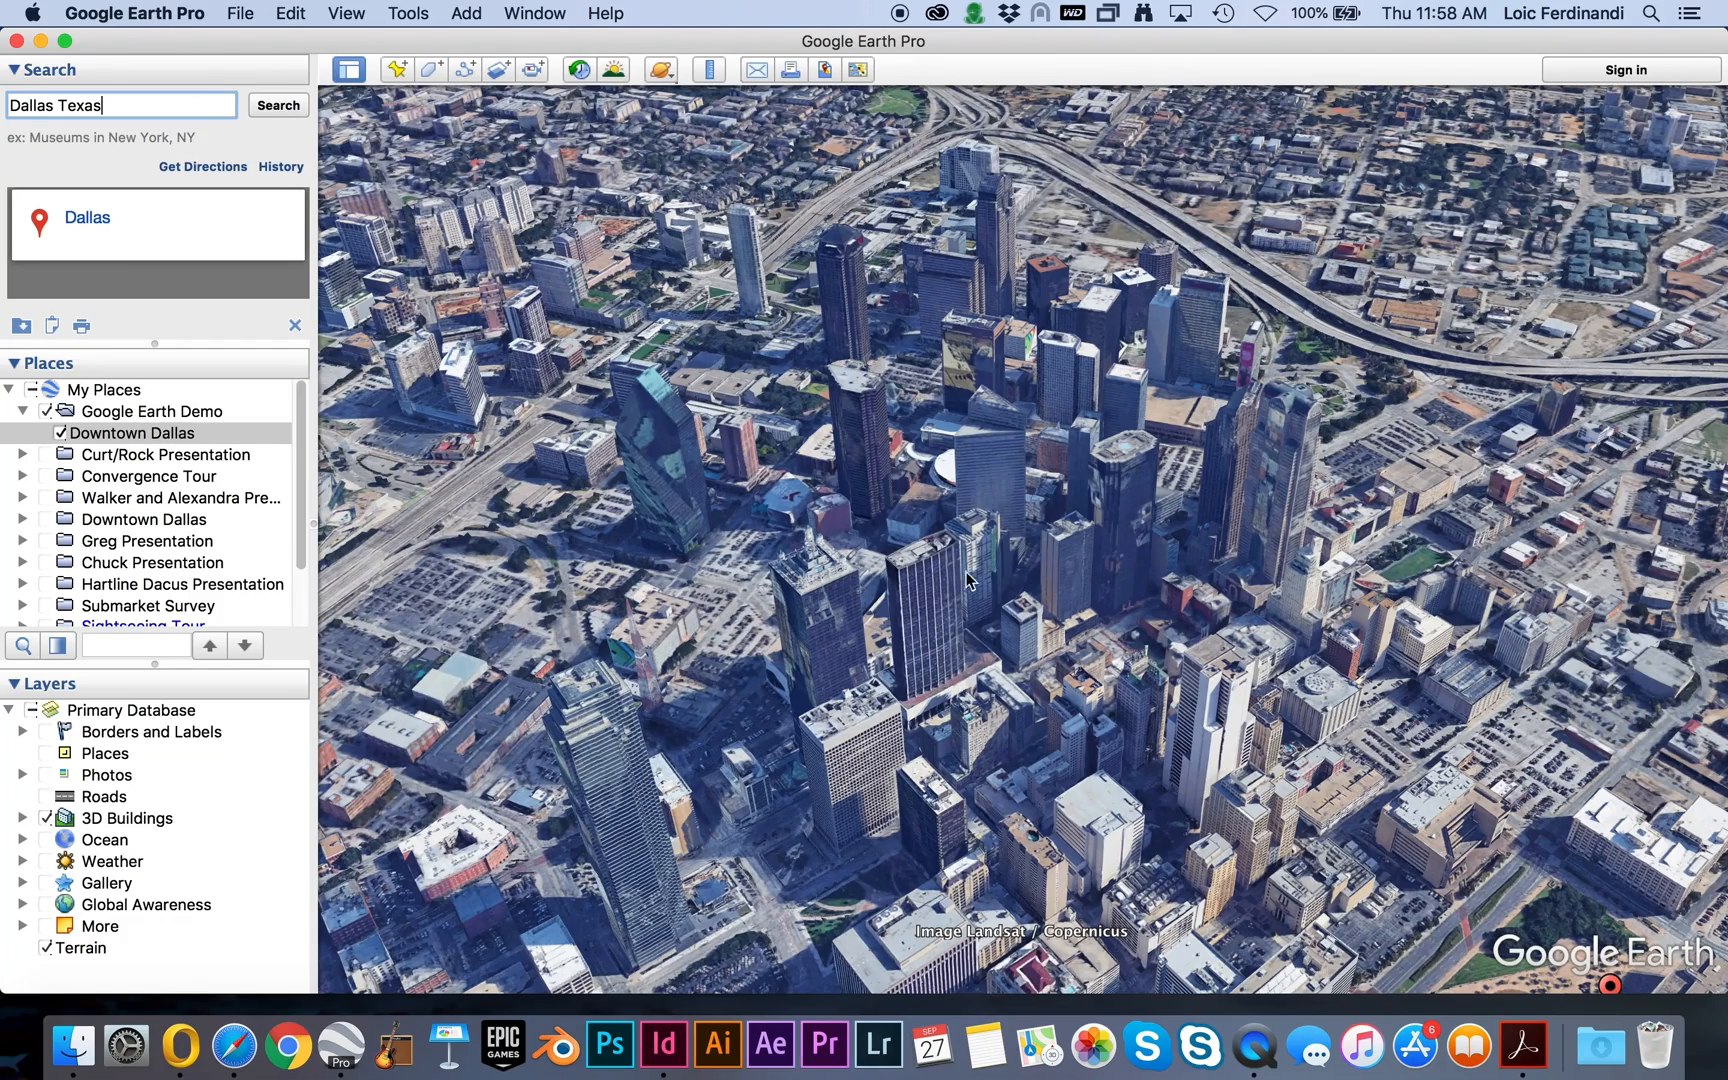
# Add a placemark named Museum Tower with a close angled view of the tall curved glass tower beside the park.
pyautogui.moveTo(567, 383); pyautogui.dragTo(951, 612)
pyautogui.scroll(5, 1034, 558)
pyautogui.scroll(5, 929, 573)
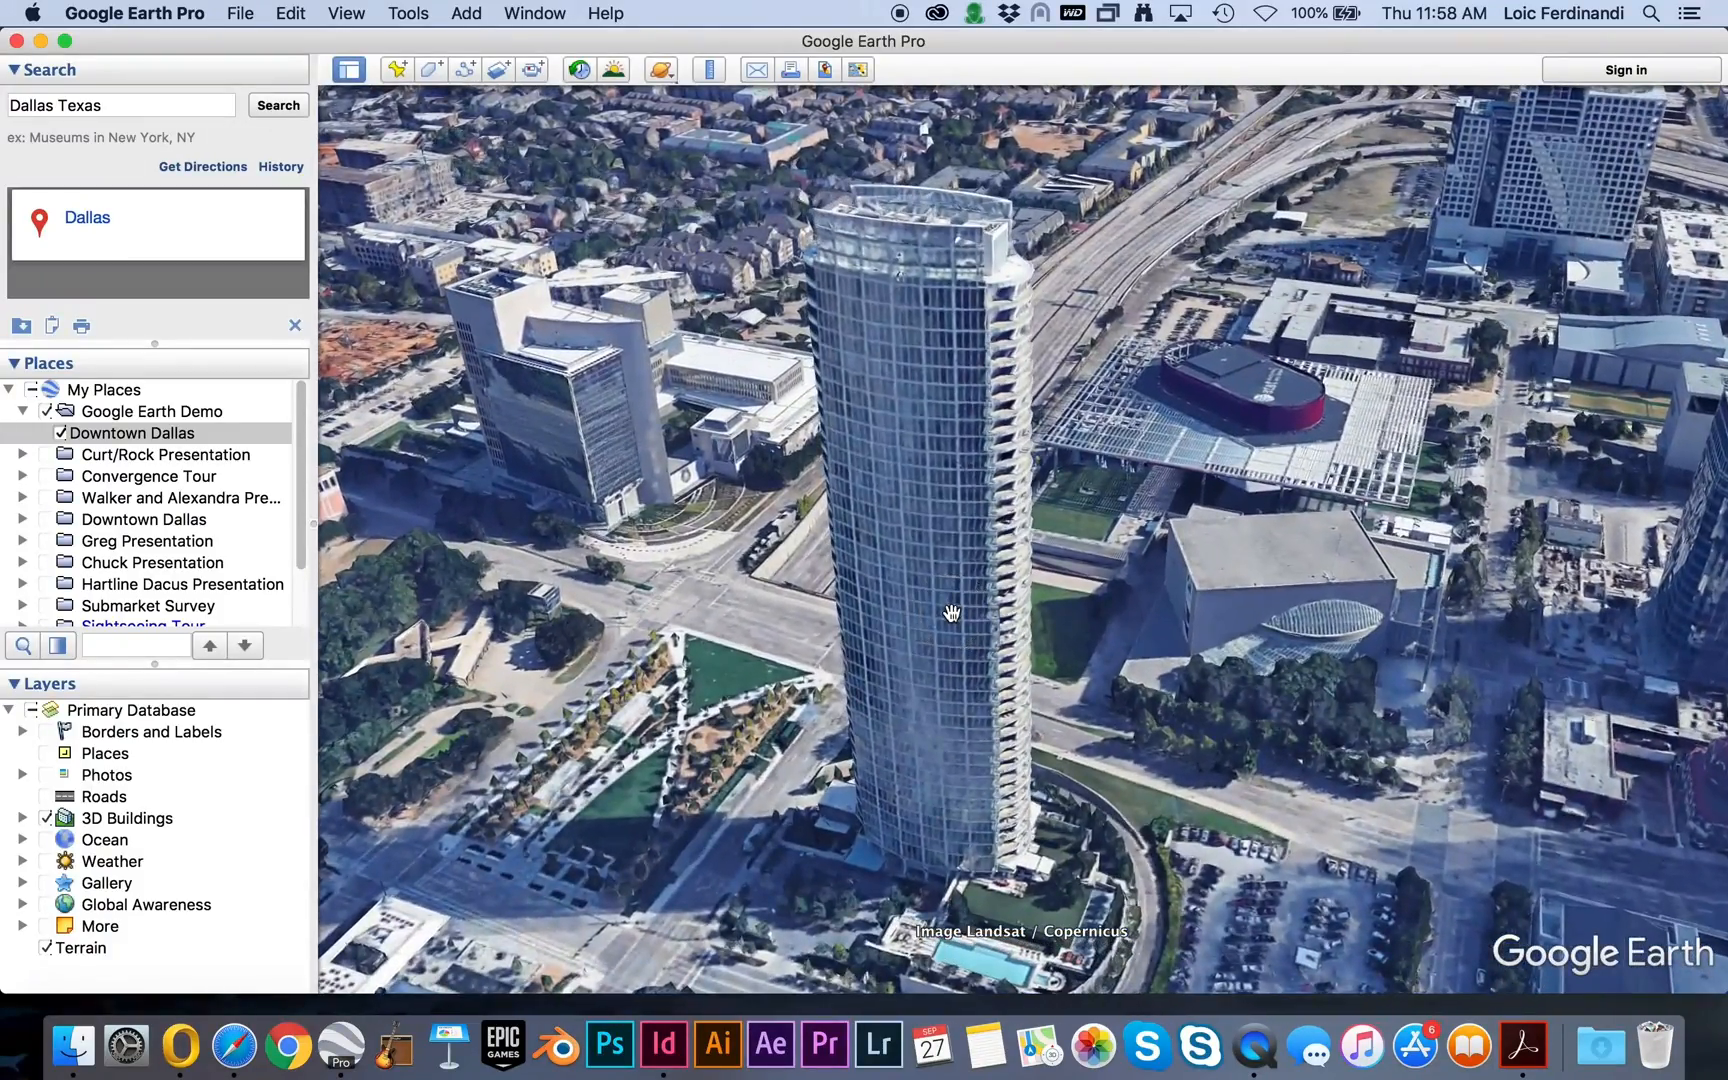
pyautogui.hotkey('shift', 'Left')
pyautogui.hotkey('shift', 'Right')
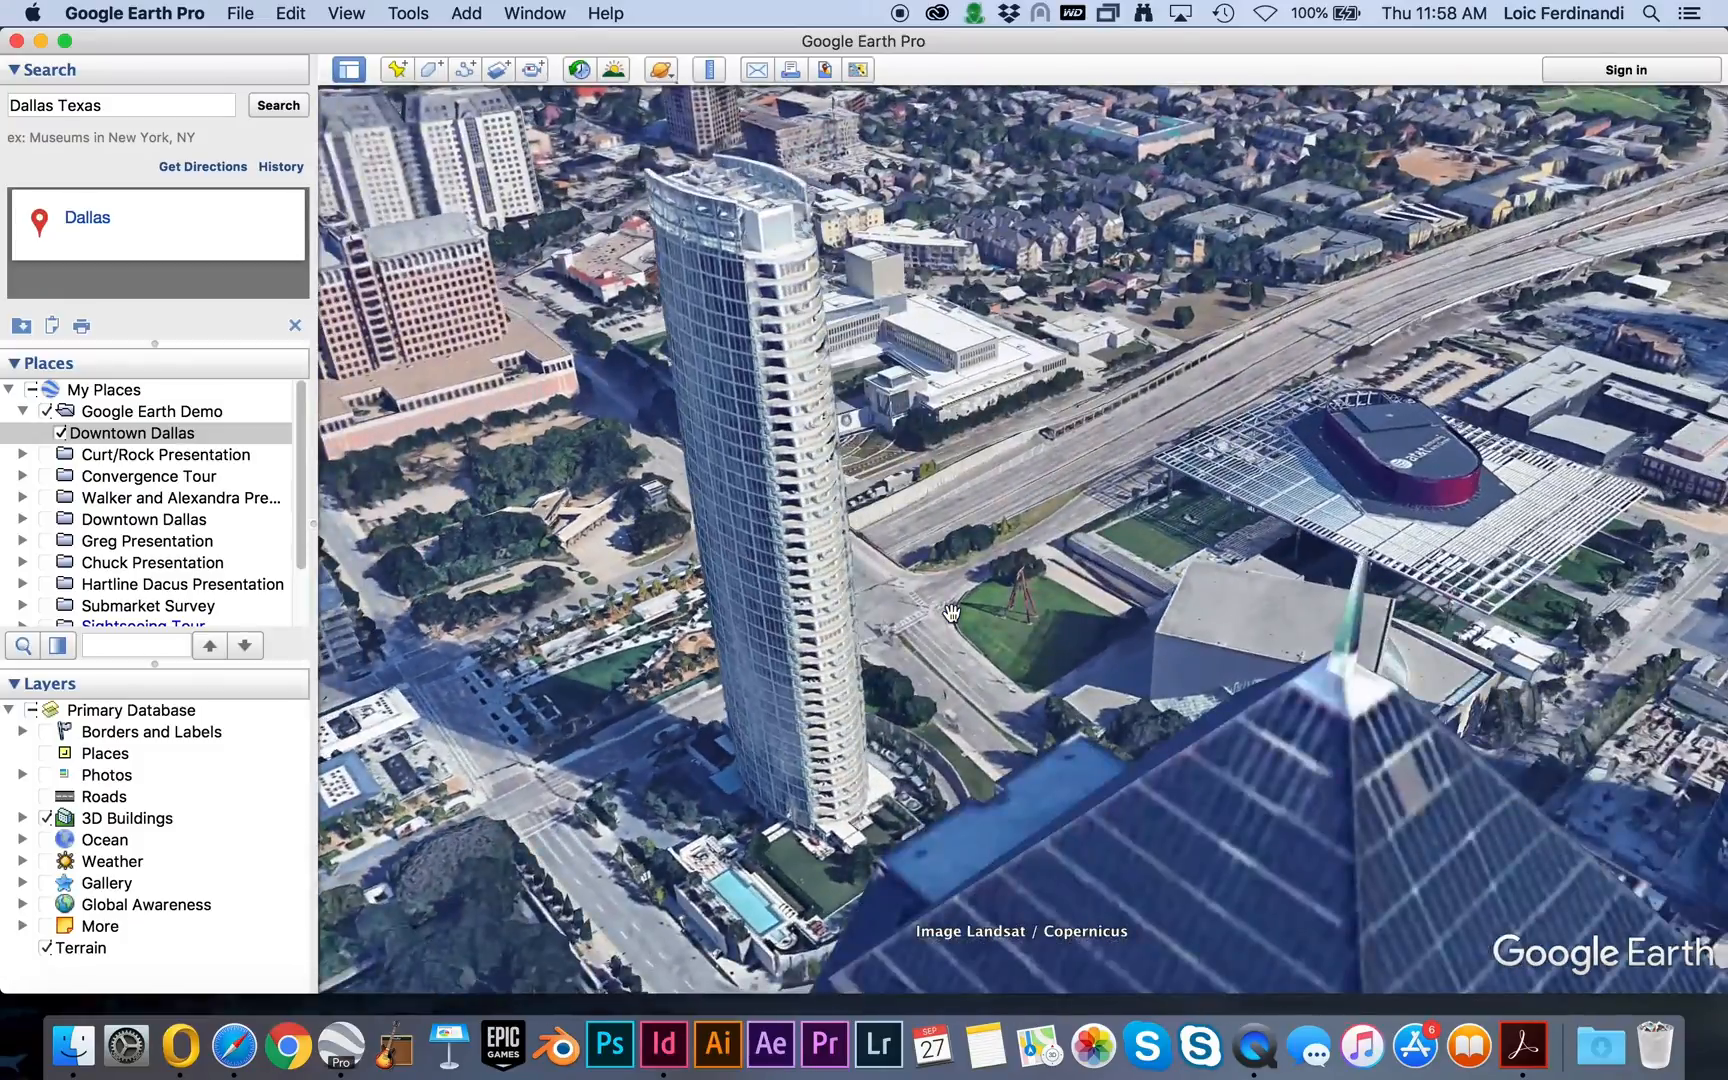
pyautogui.hotkey('shift', 'Right')
pyautogui.hotkey('shift', 'Left')
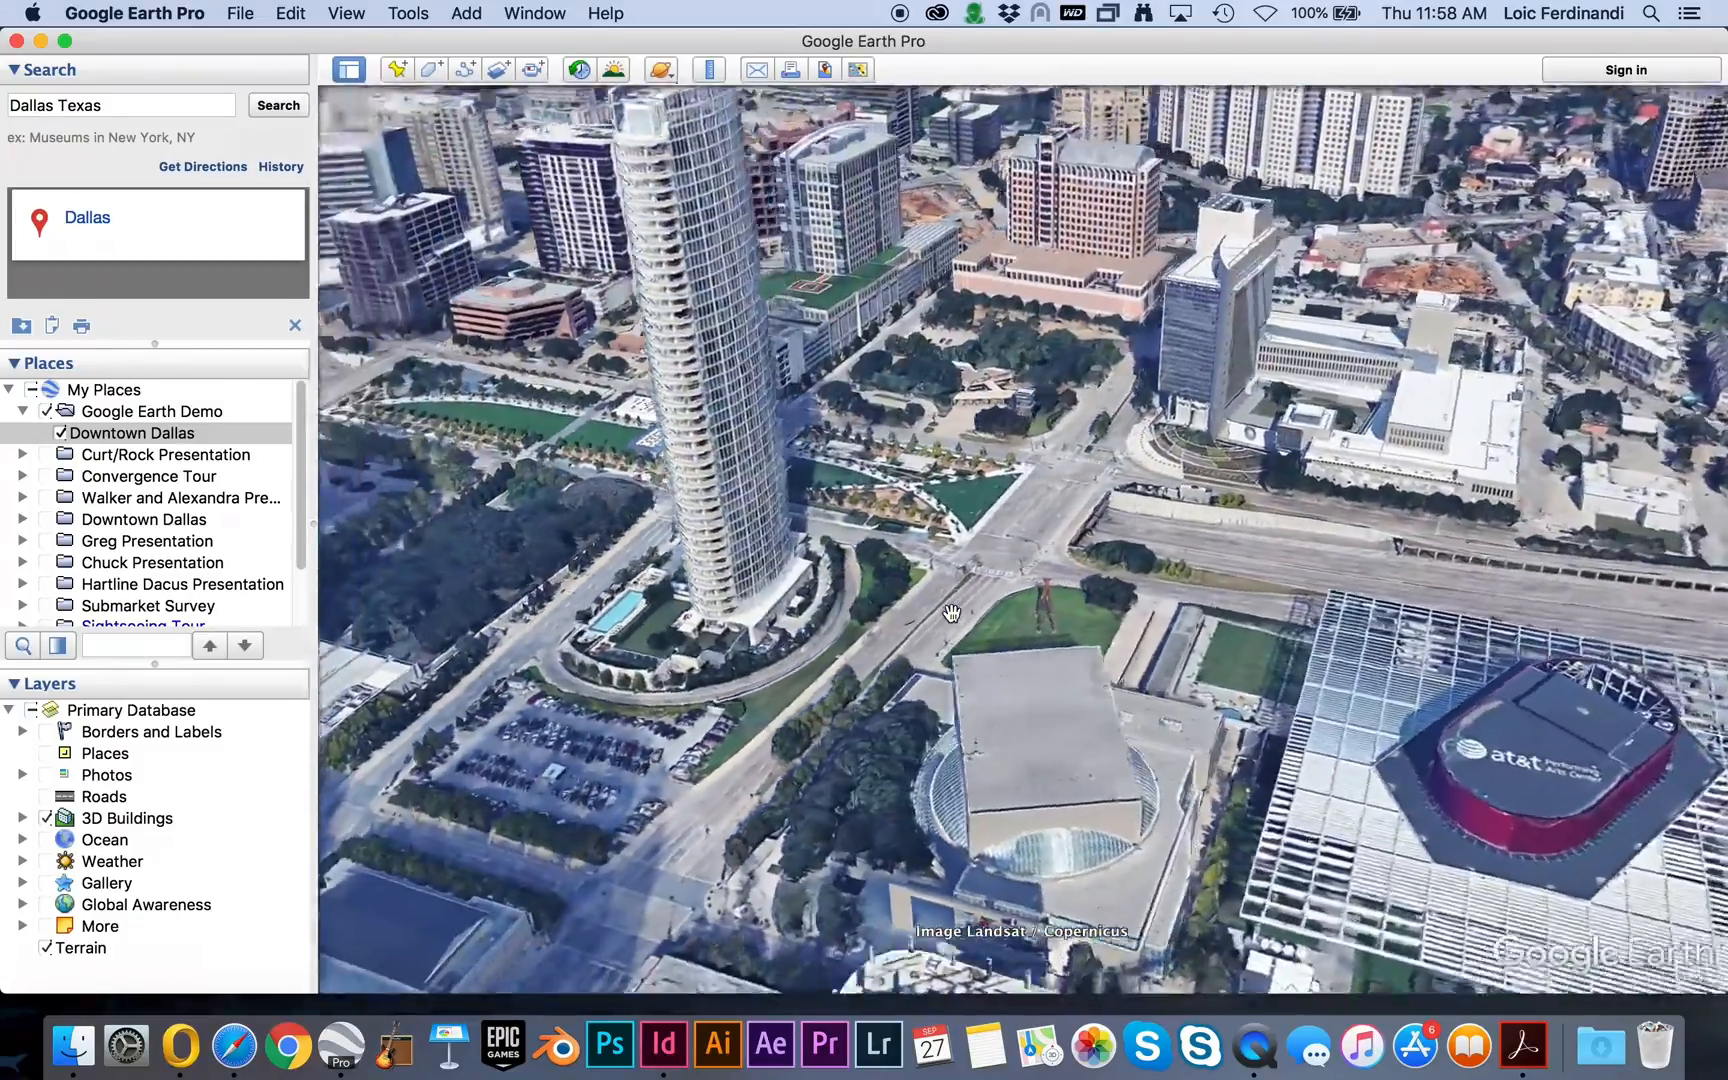
pyautogui.press('Up')
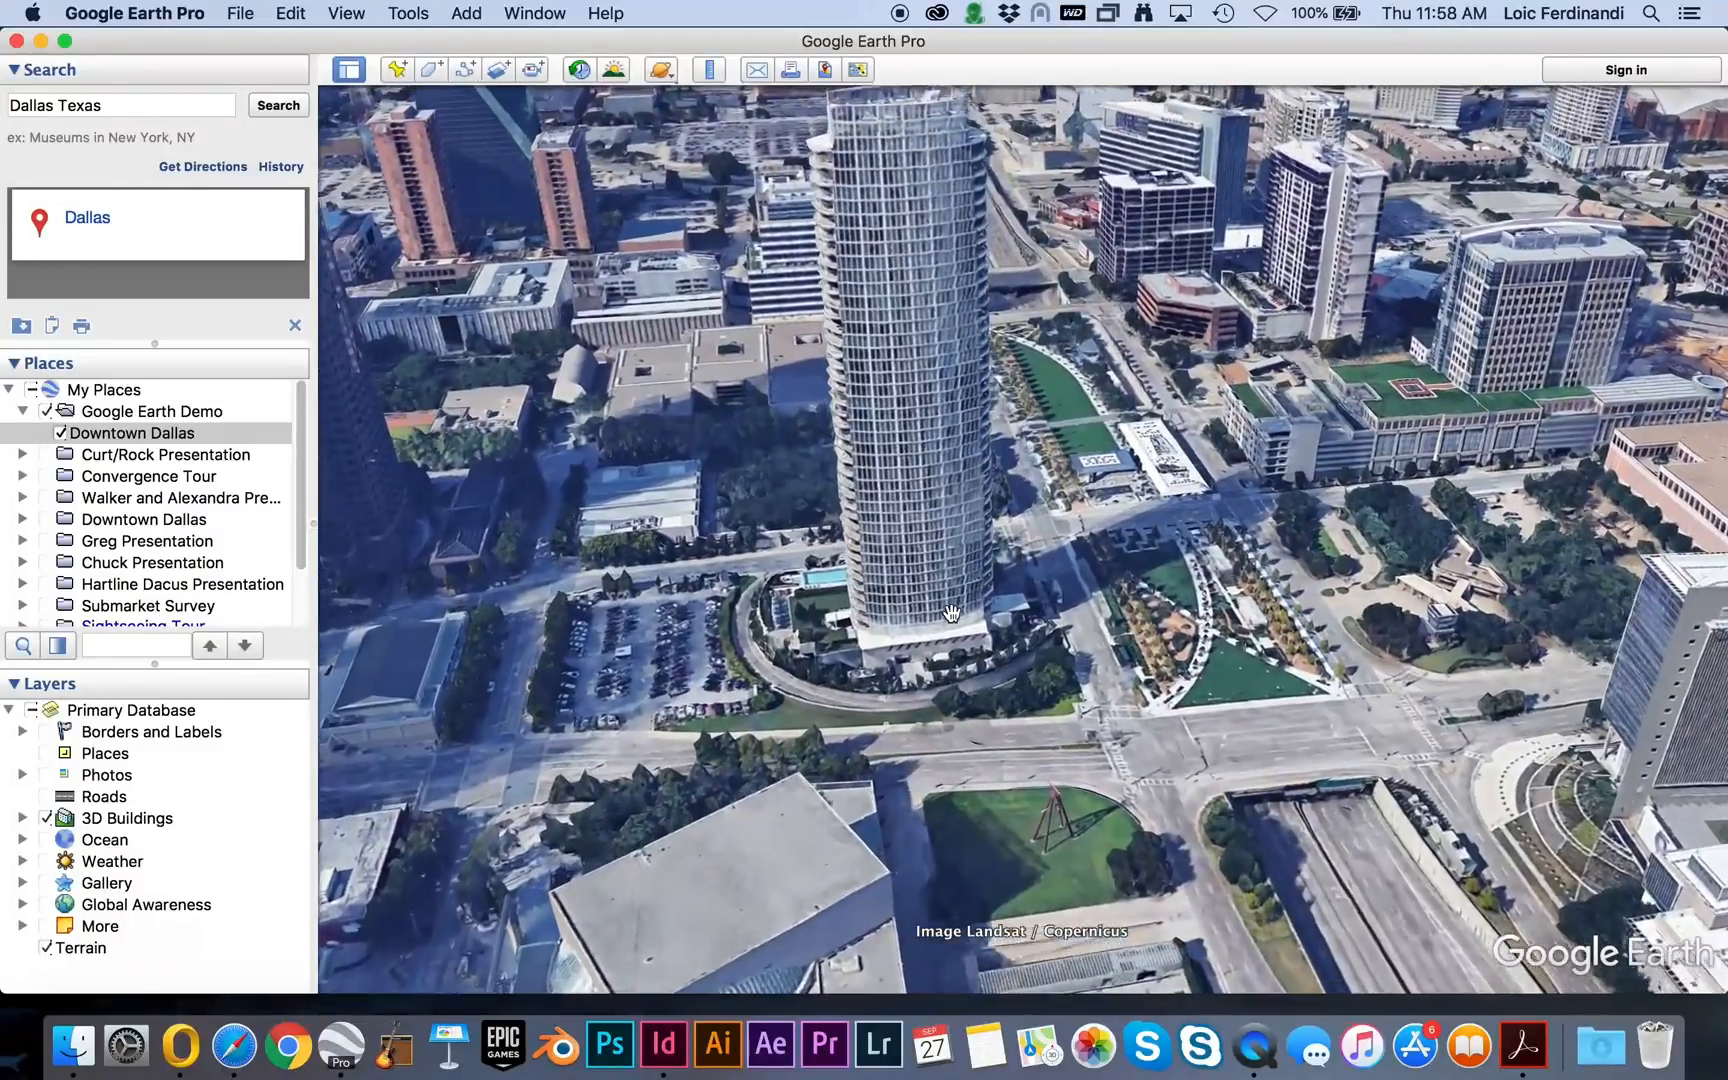
pyautogui.press('Left')
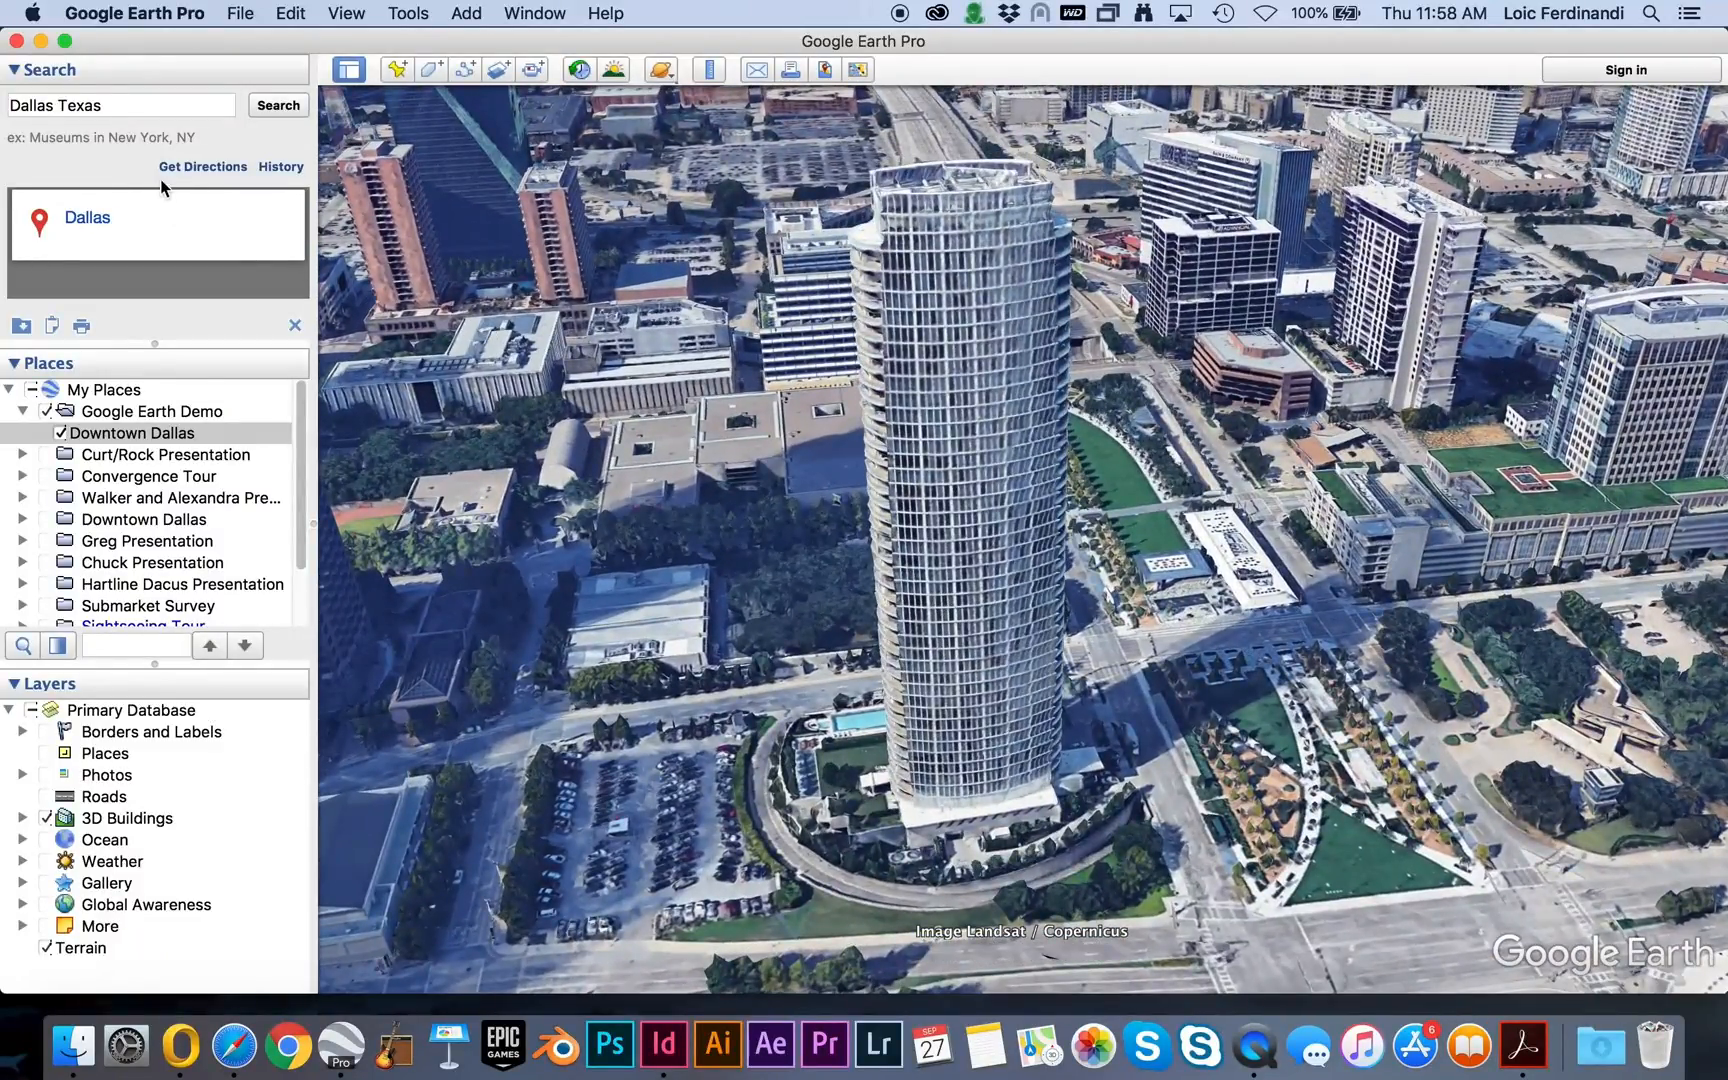
pyautogui.click(398, 70)
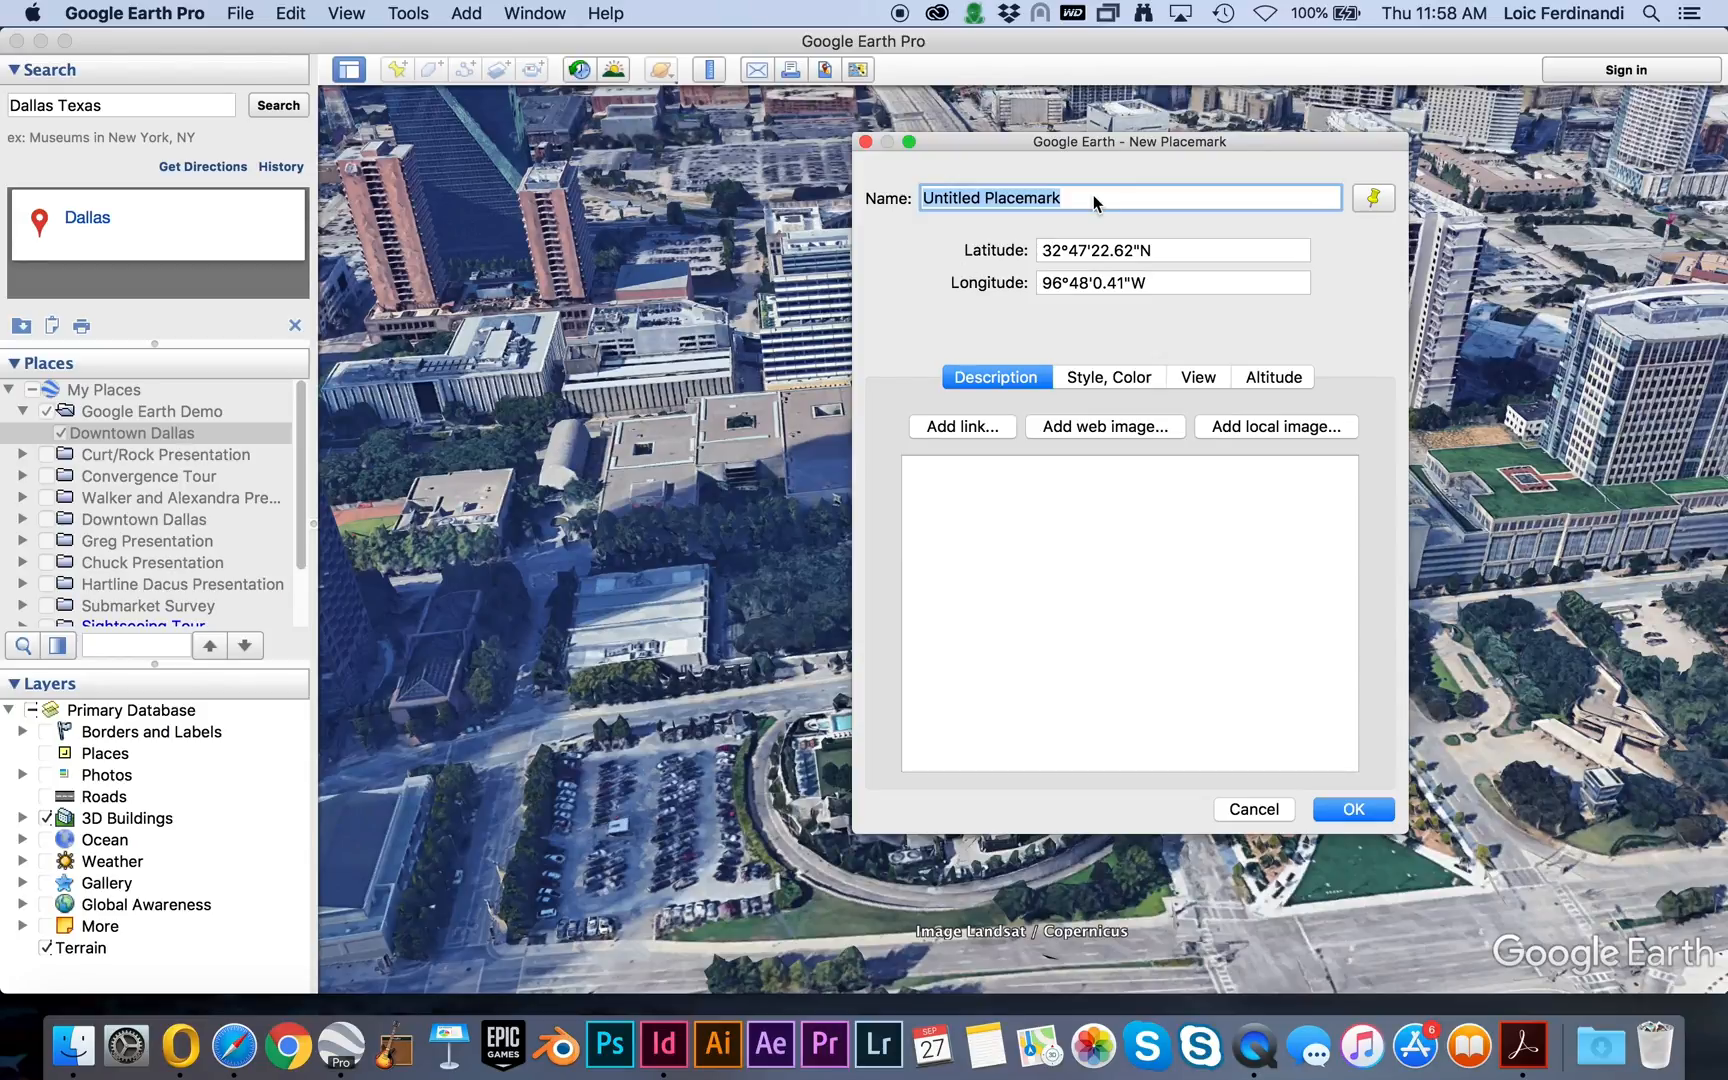
pyautogui.write('Museum Tower')
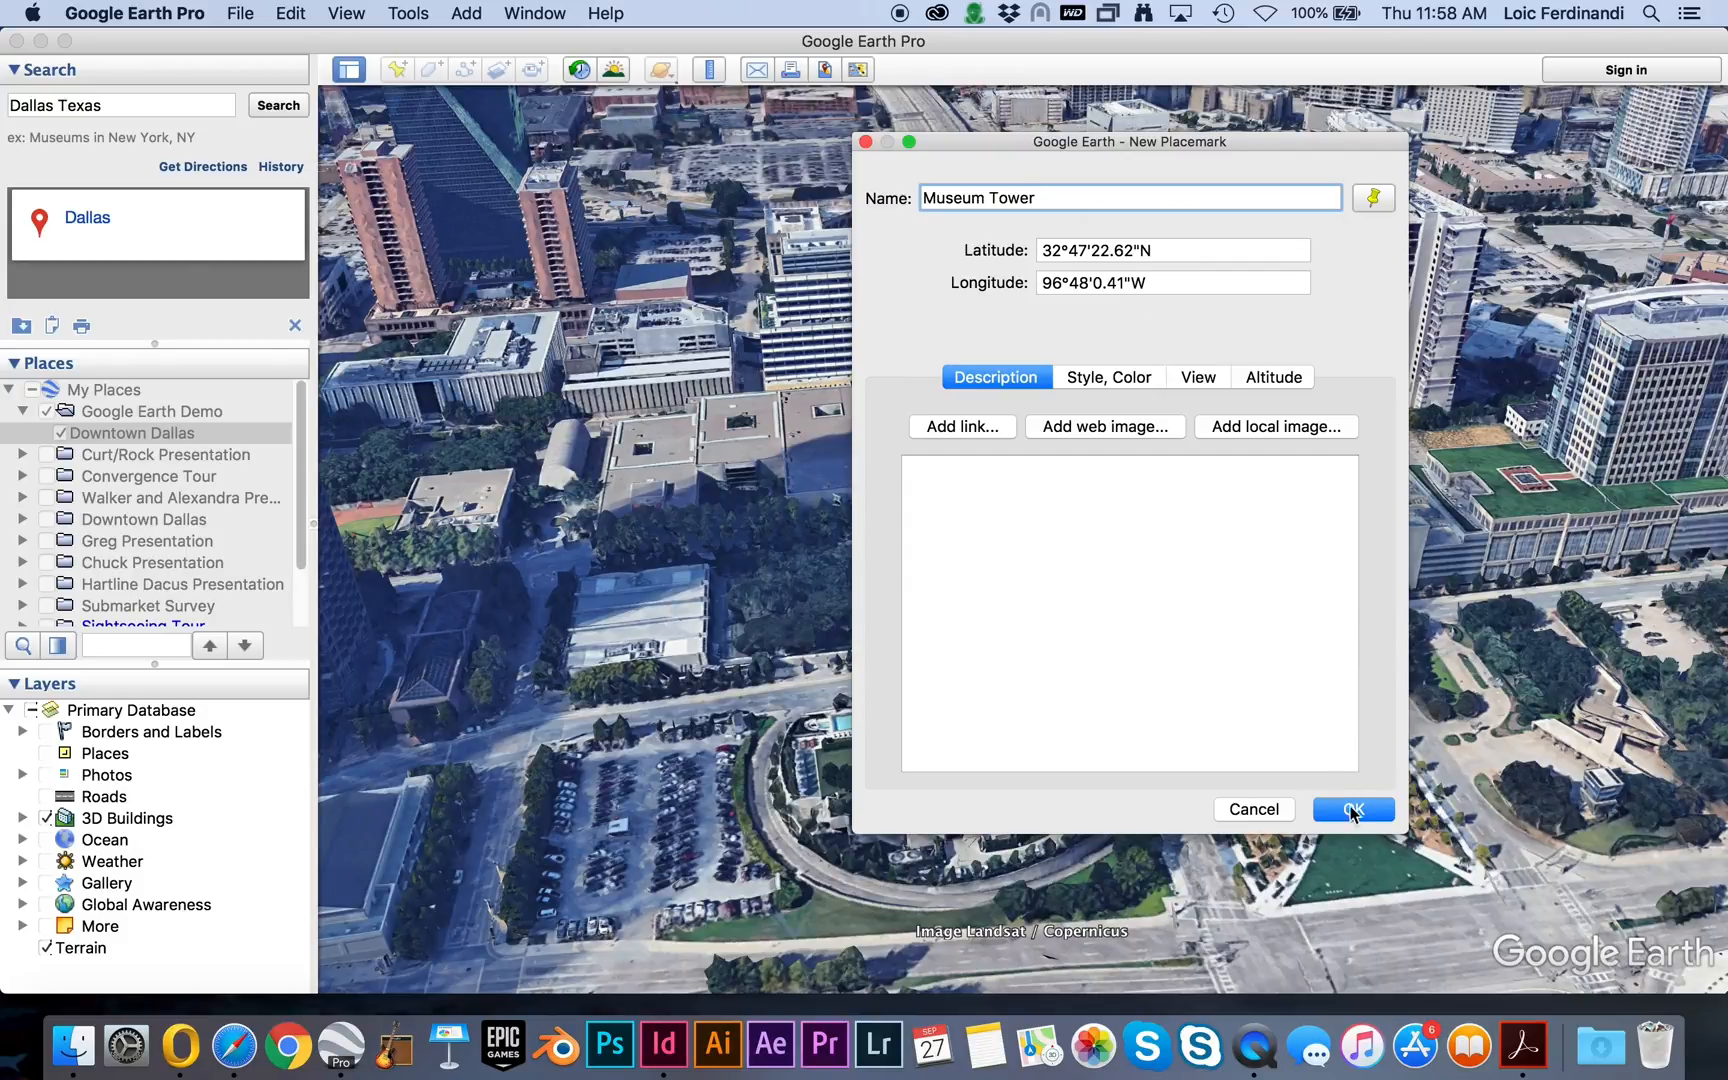
pyautogui.click(1352, 813)
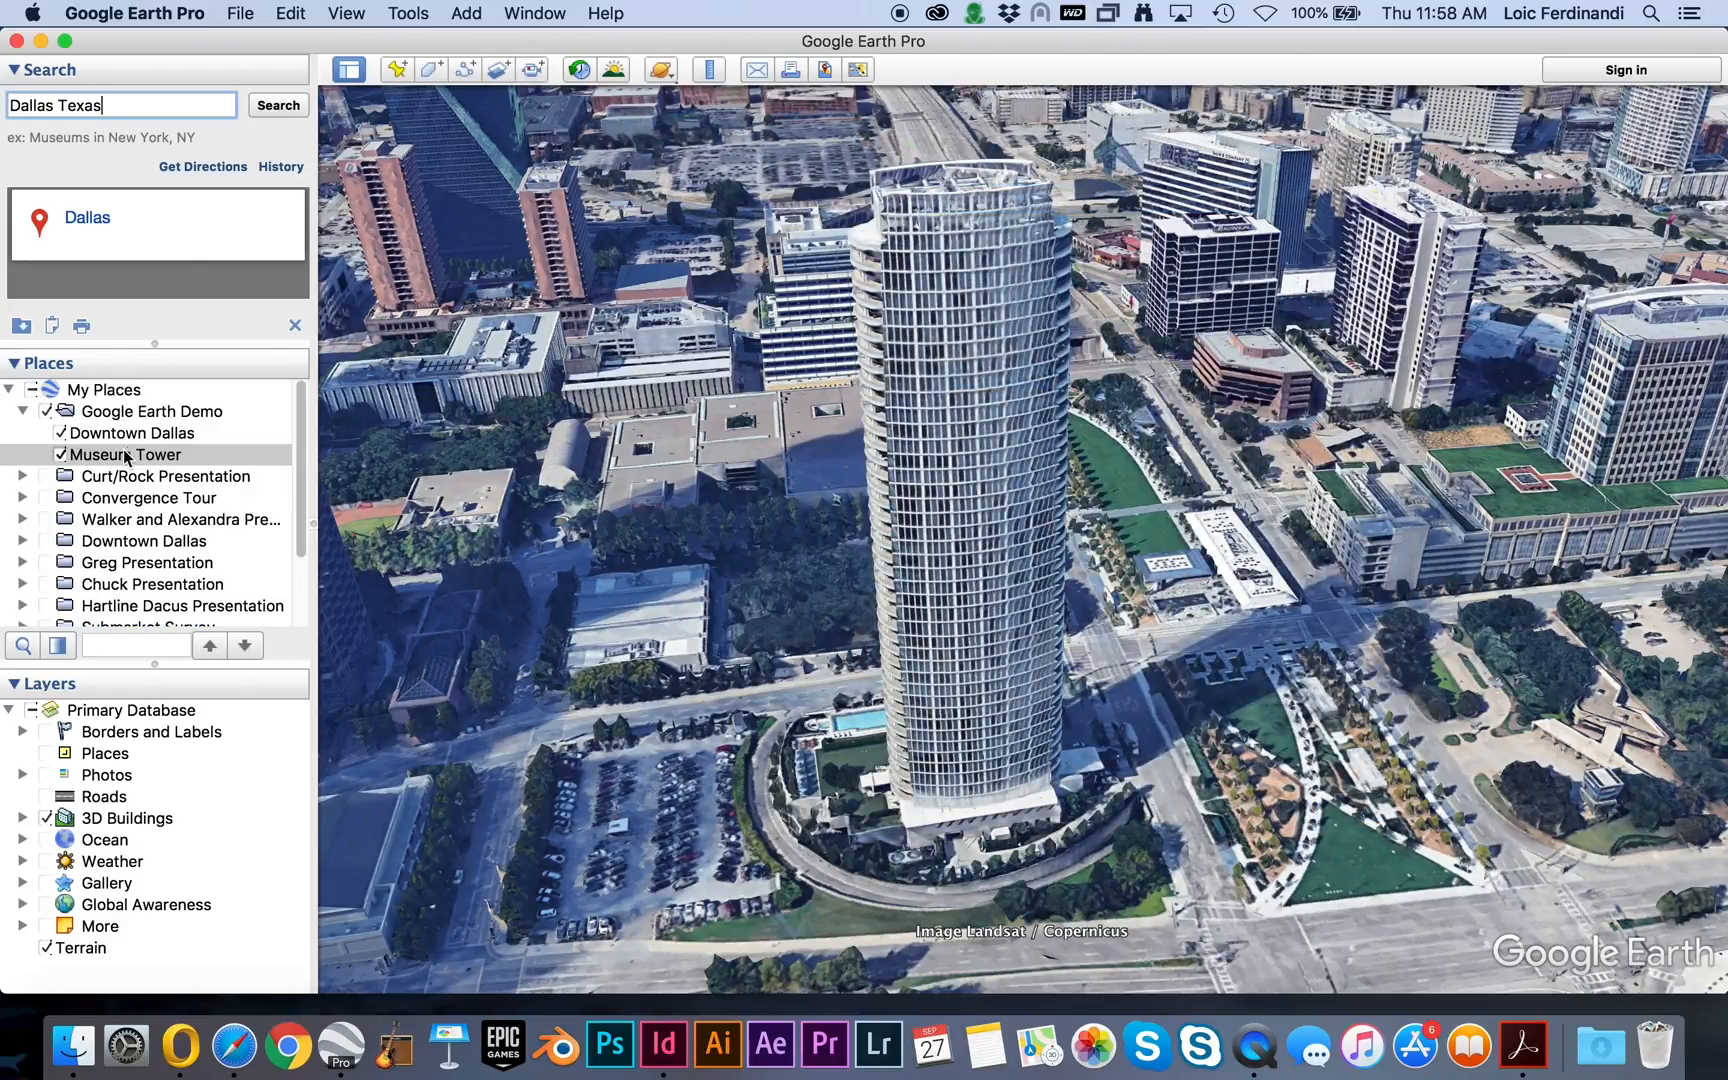
# Fly to the Downtown Dallas placemark and back to Museum Tower to preview the saved views.
pyautogui.click(132, 441)
pyautogui.doubleClick(137, 438)
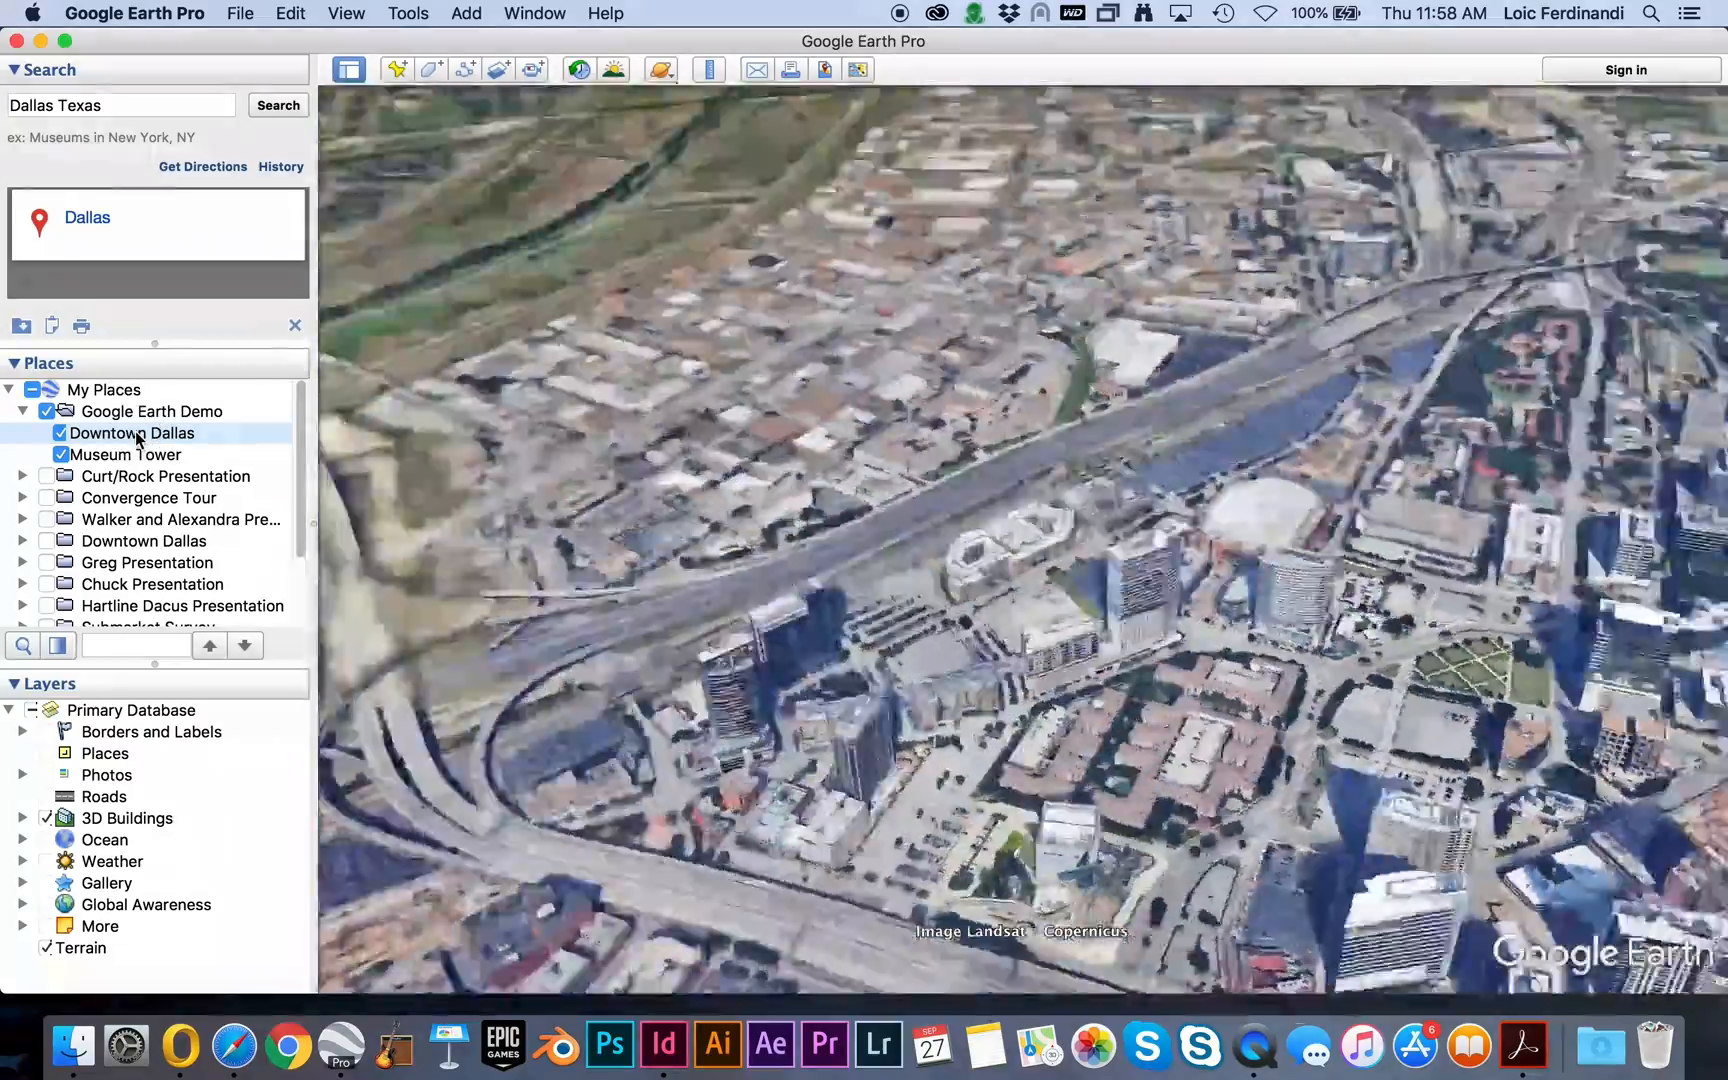
pyautogui.doubleClick(137, 456)
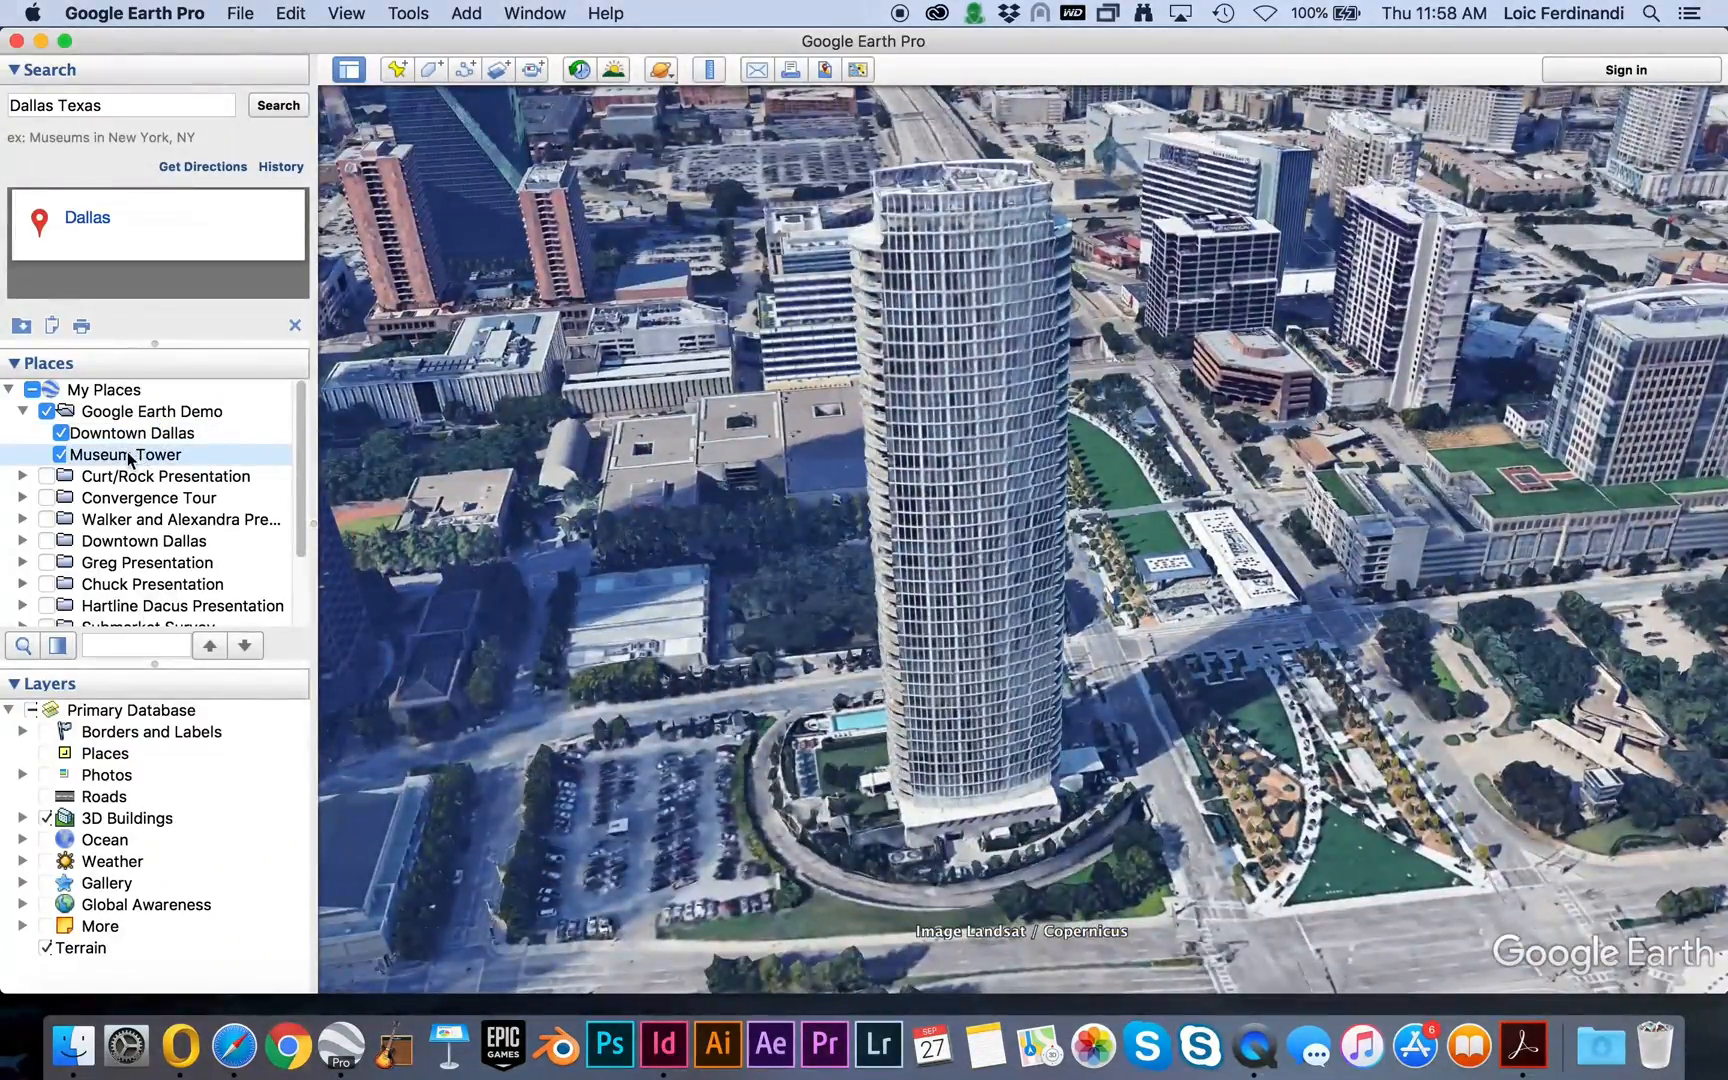
pyautogui.rightClick(134, 457)
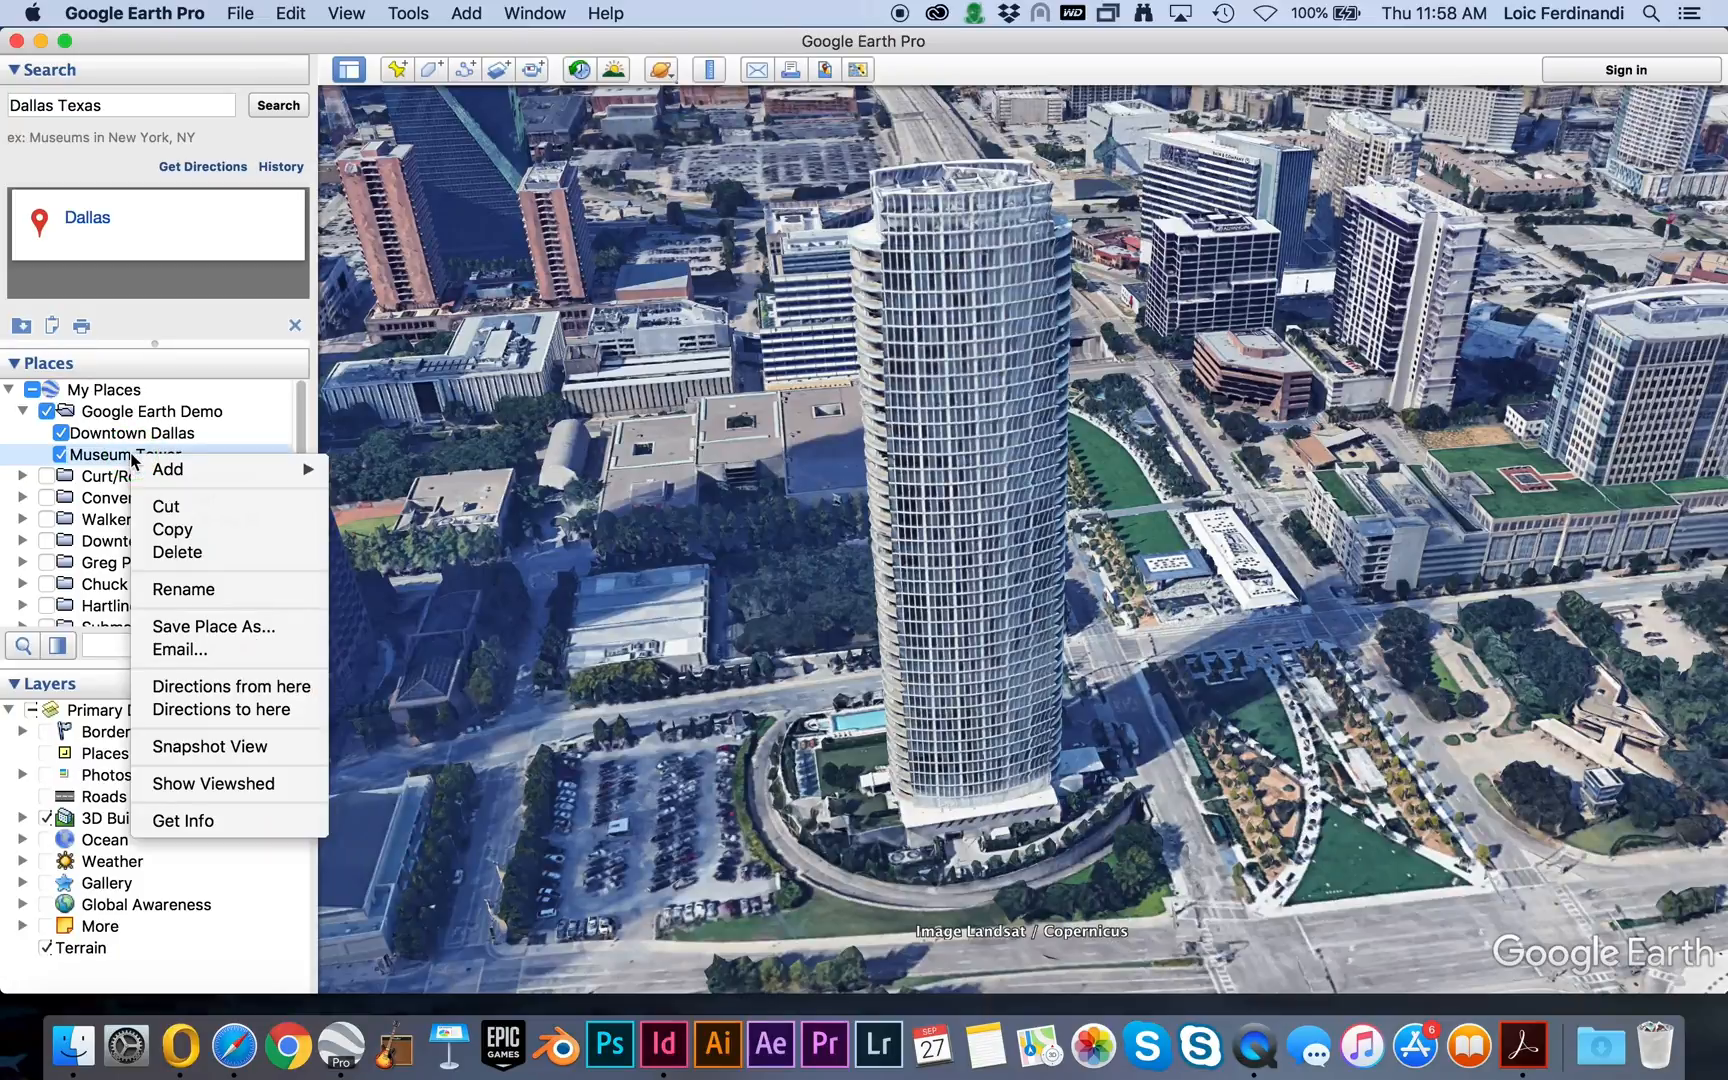
pyautogui.click(212, 821)
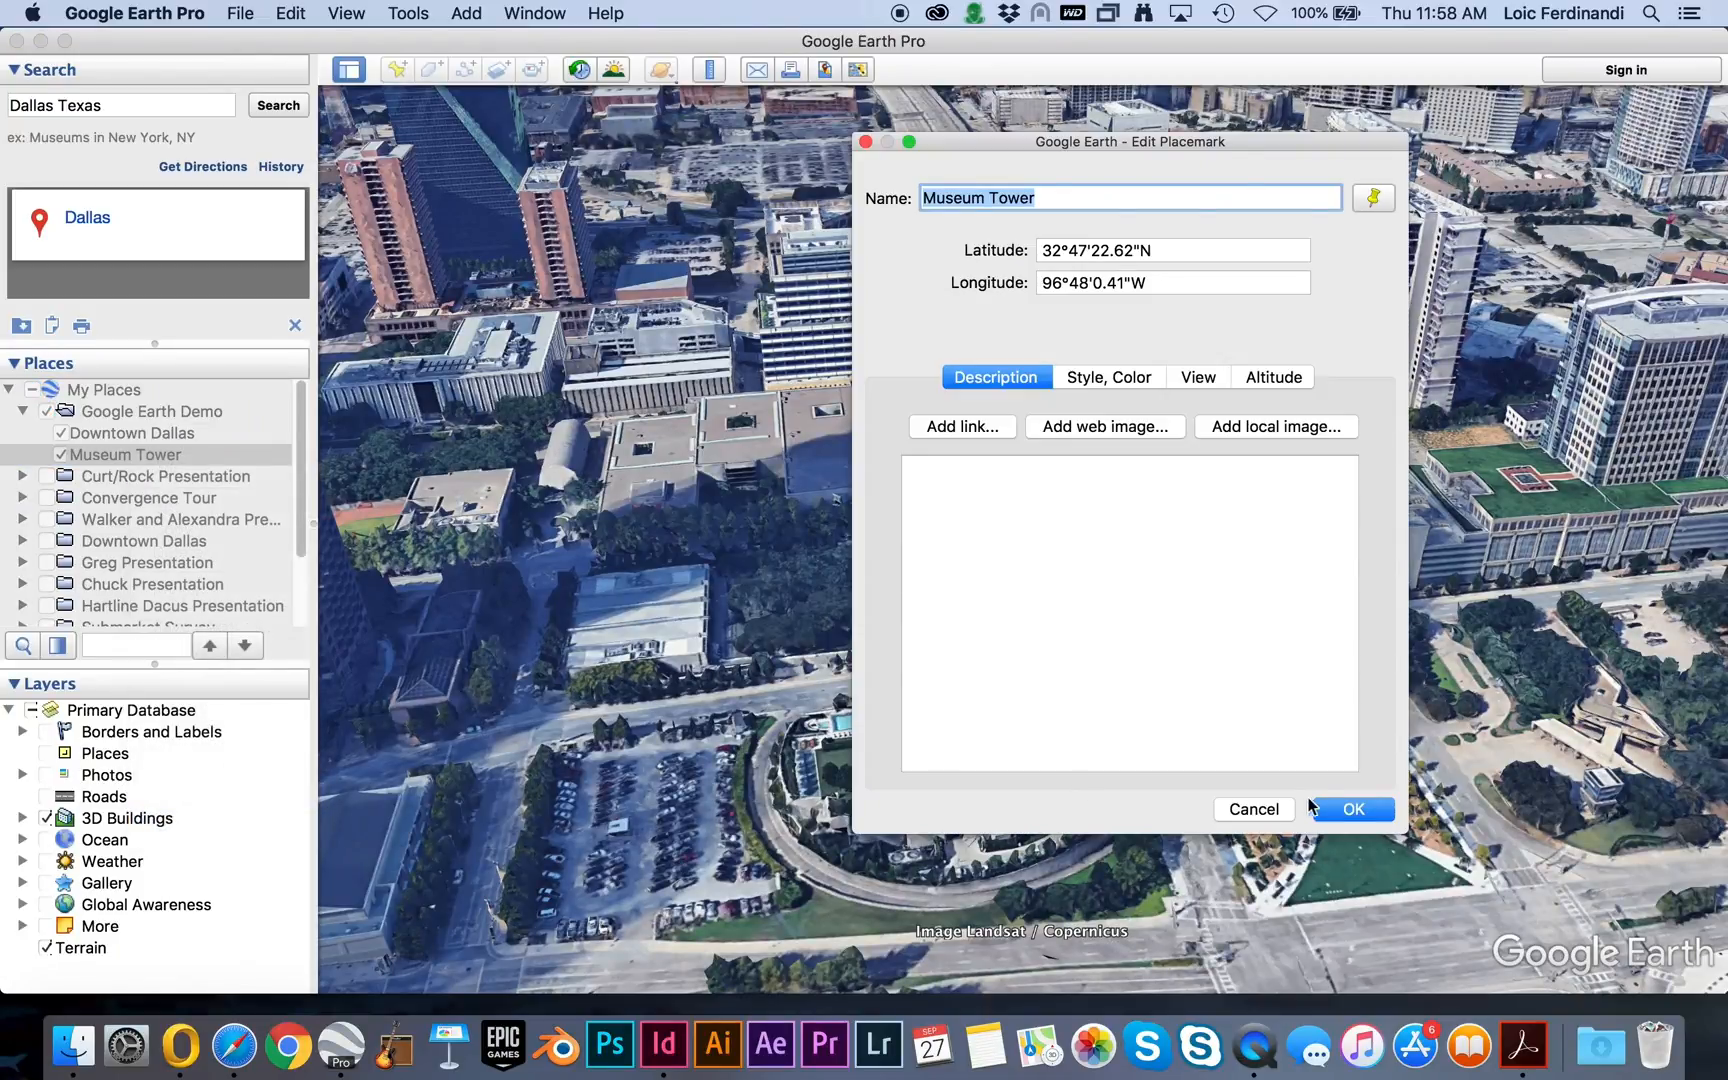
pyautogui.click(1254, 810)
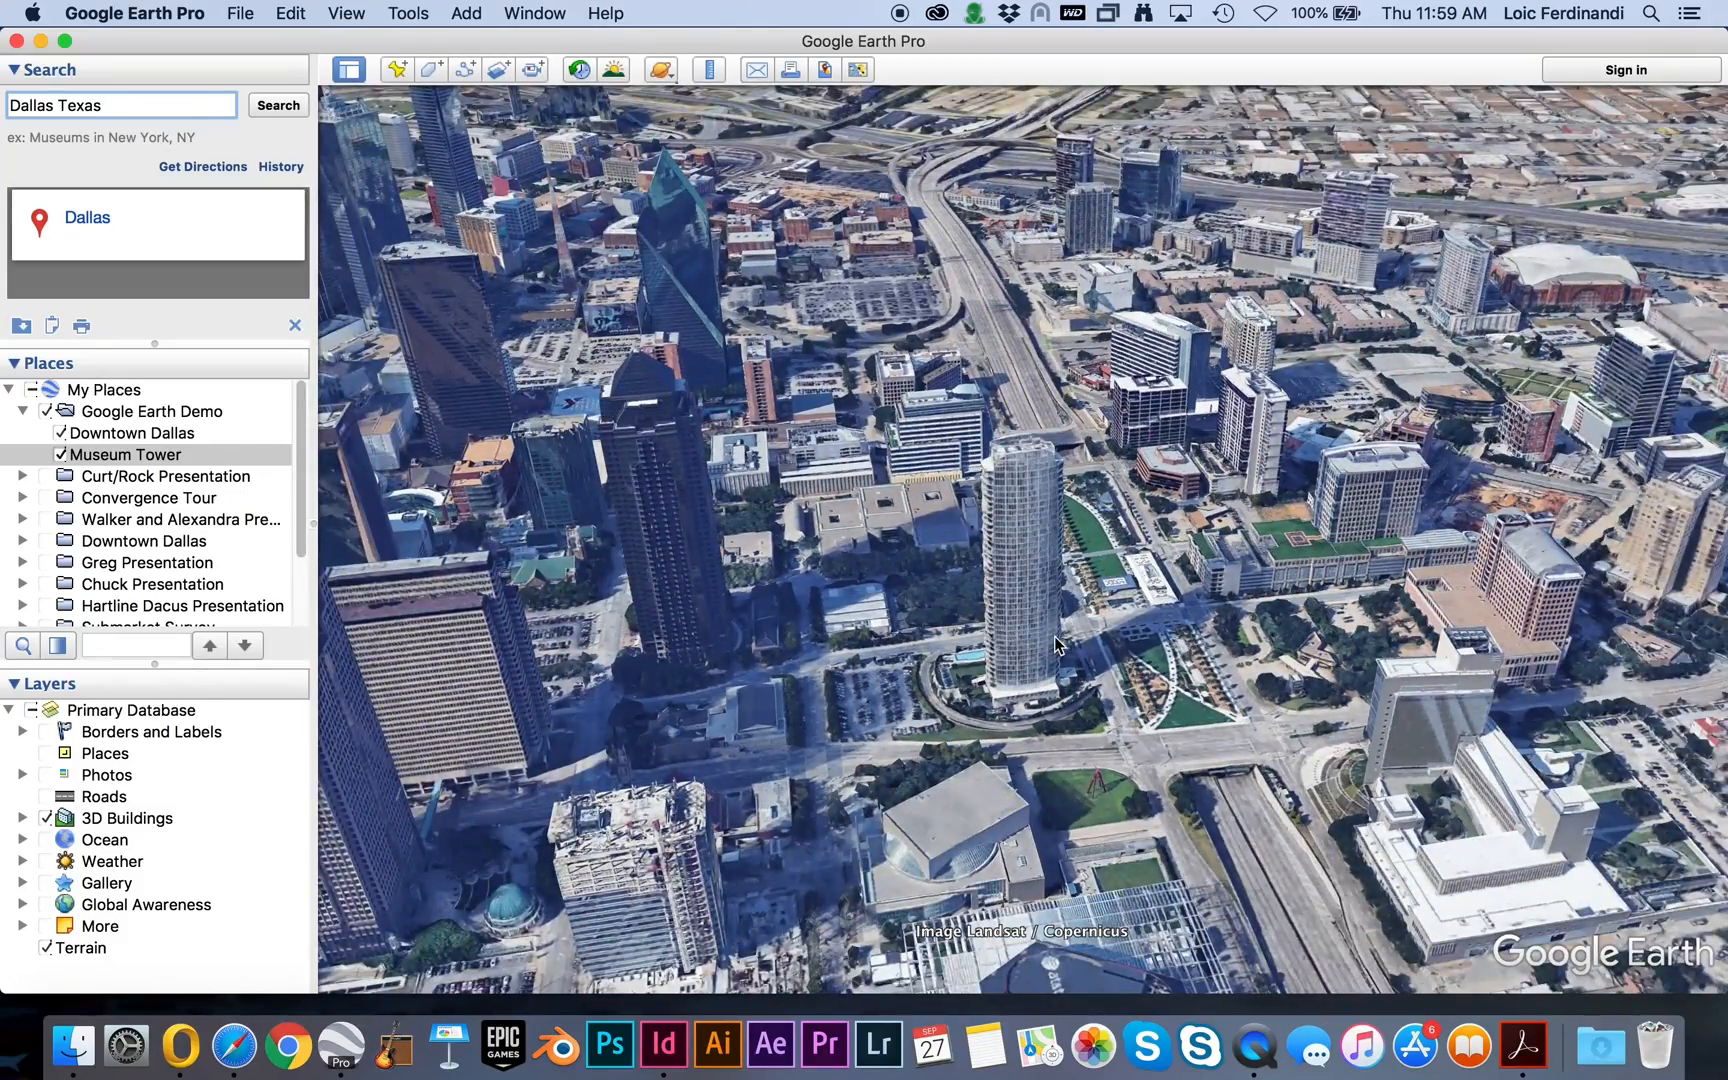
# Replace the Museum Tower placemark's saved view with a snapshot from another side, at about 320 m range, 174° heading and 60° tilt.
pyautogui.click(1049, 638)
pyautogui.hotkey('shift', 'Right')
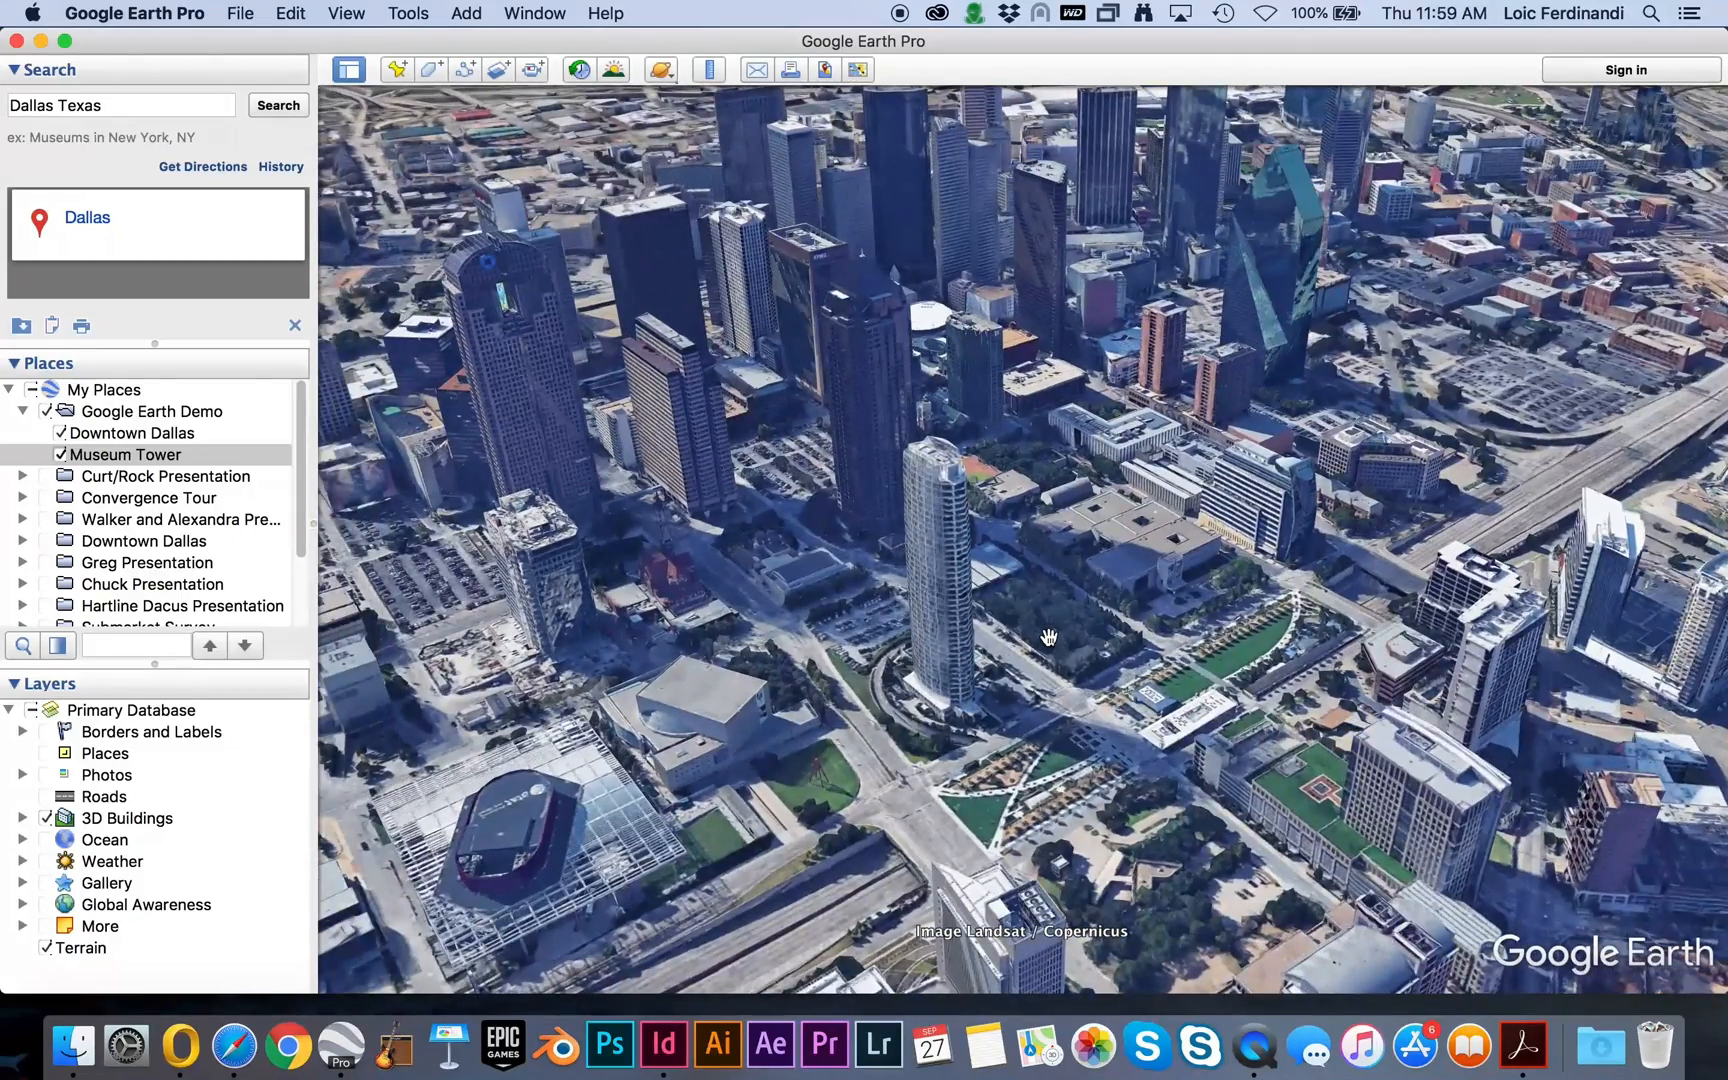
pyautogui.scroll(6, 960, 575)
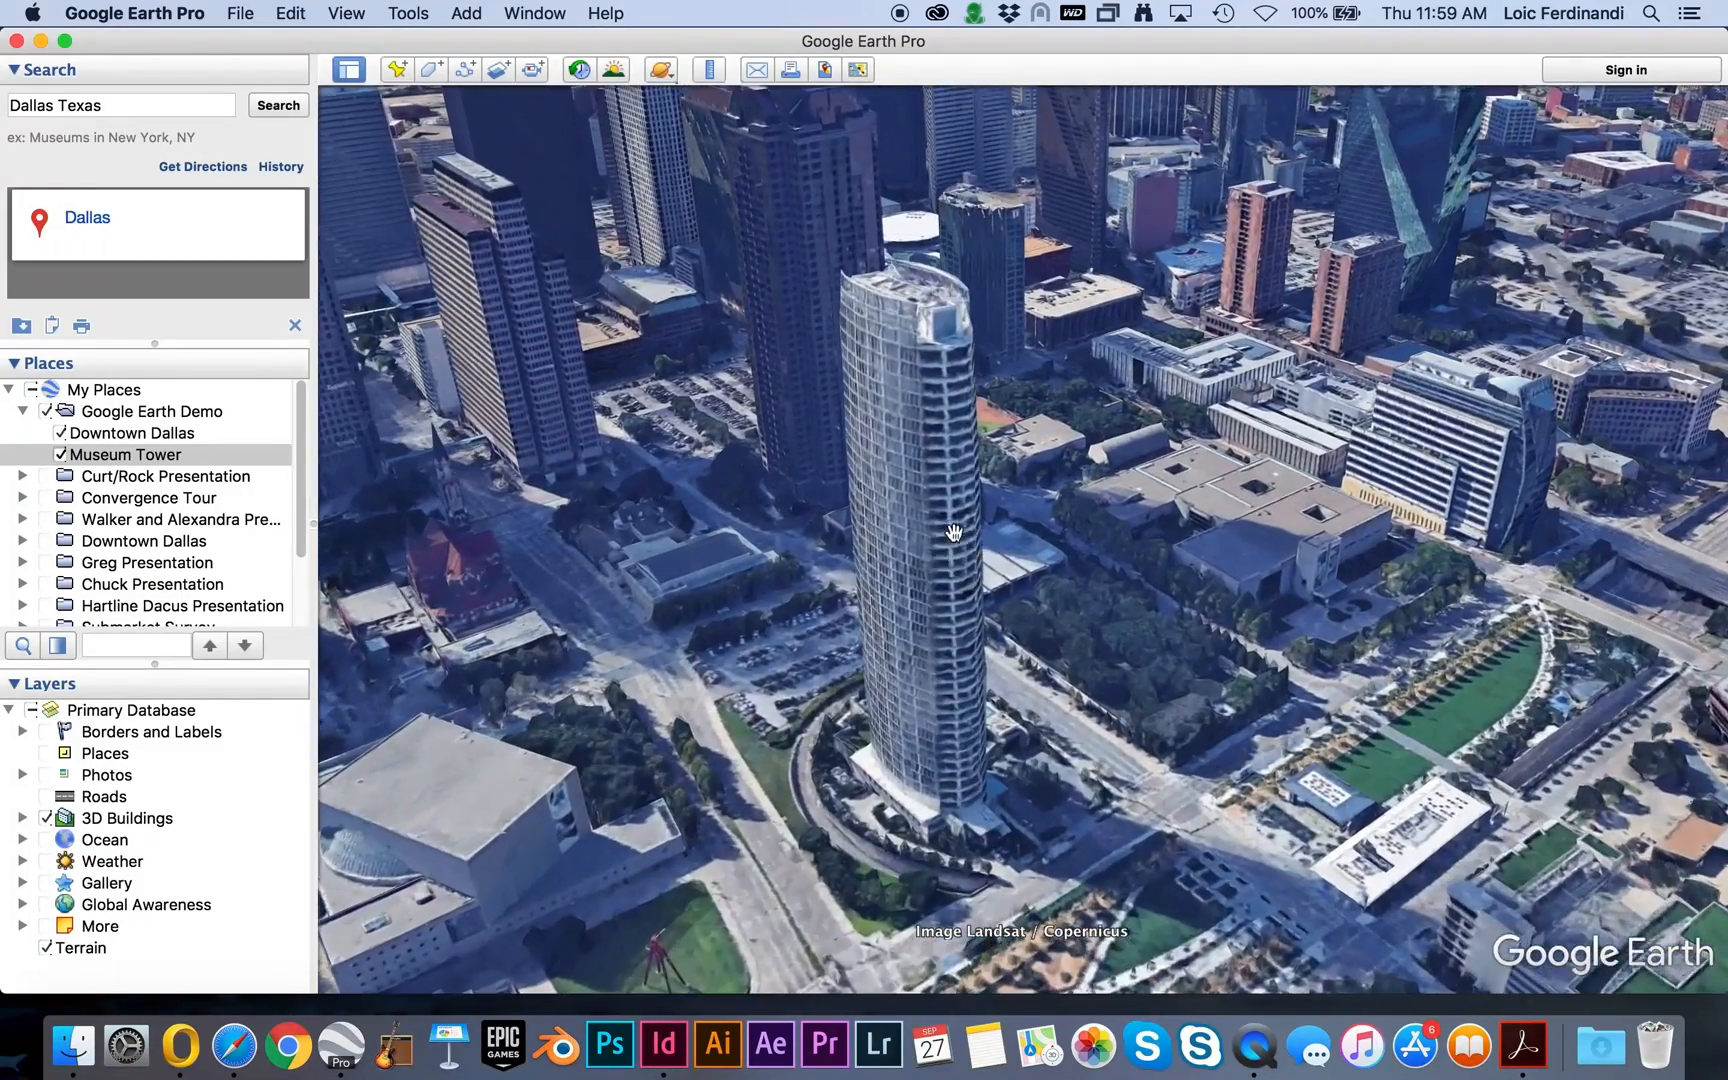
pyautogui.moveTo(963, 530); pyautogui.dragTo(1022, 557)
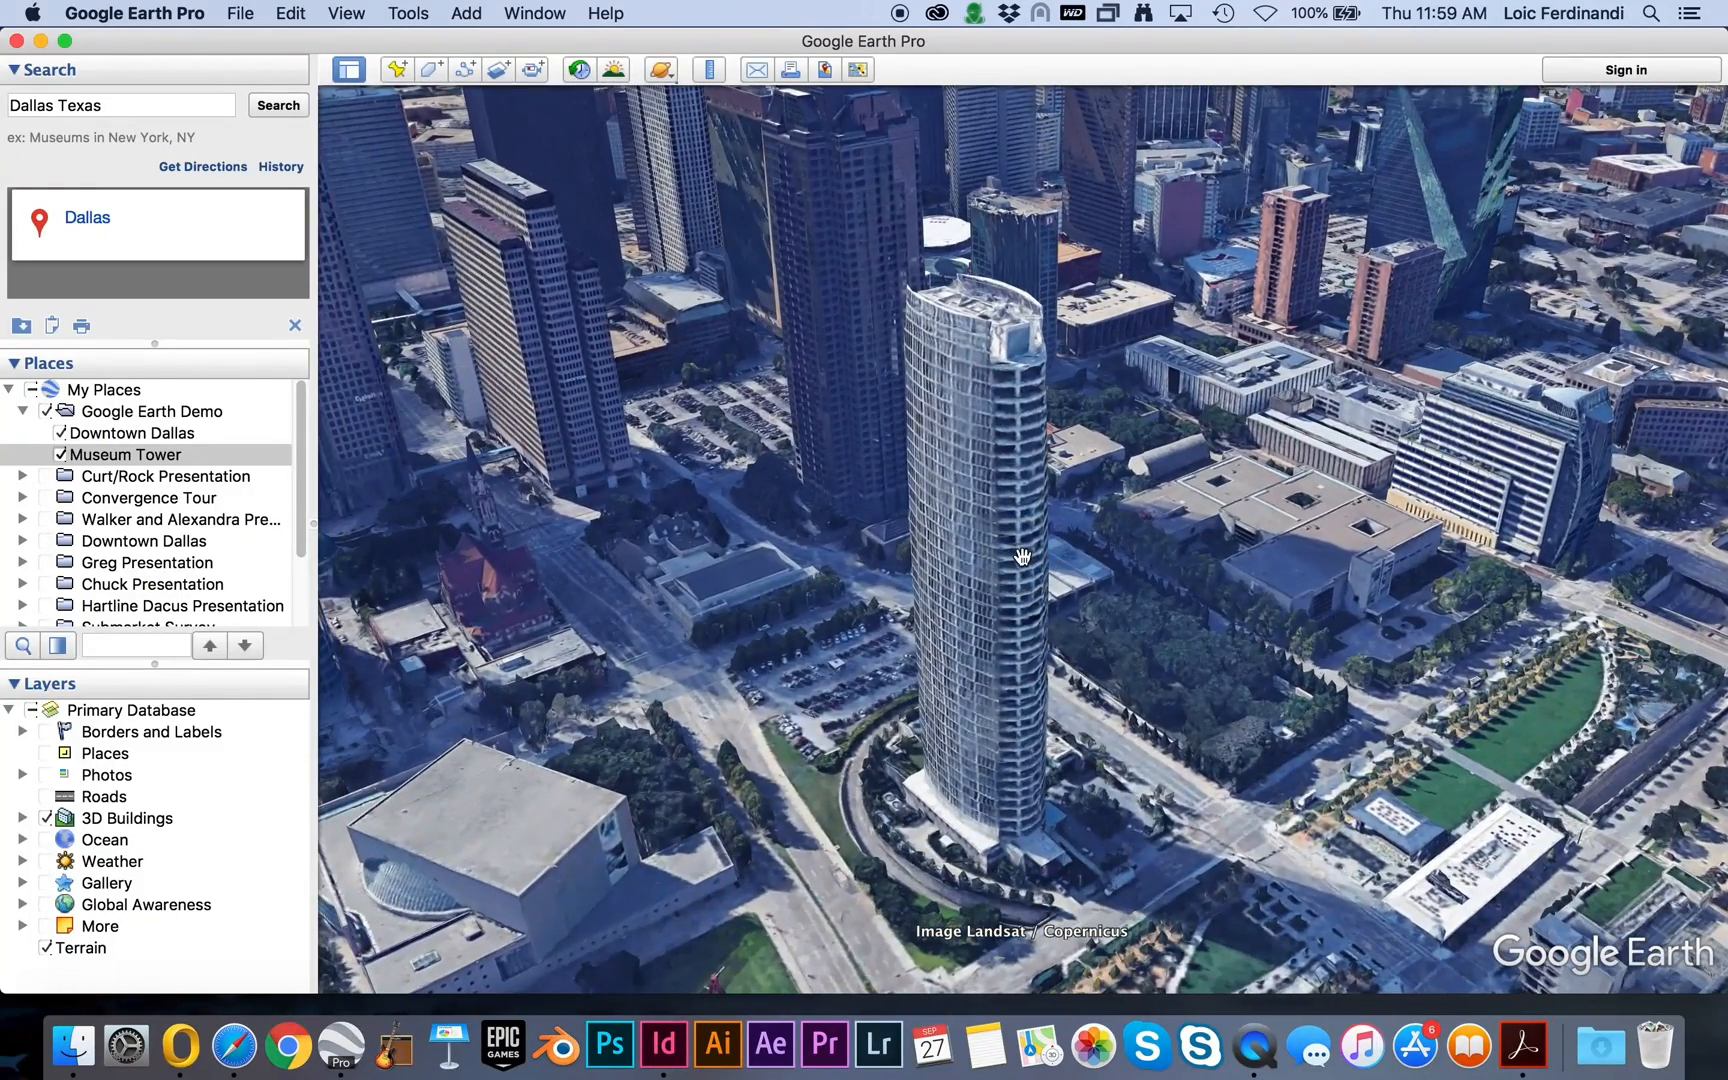
pyautogui.rightClick(163, 459)
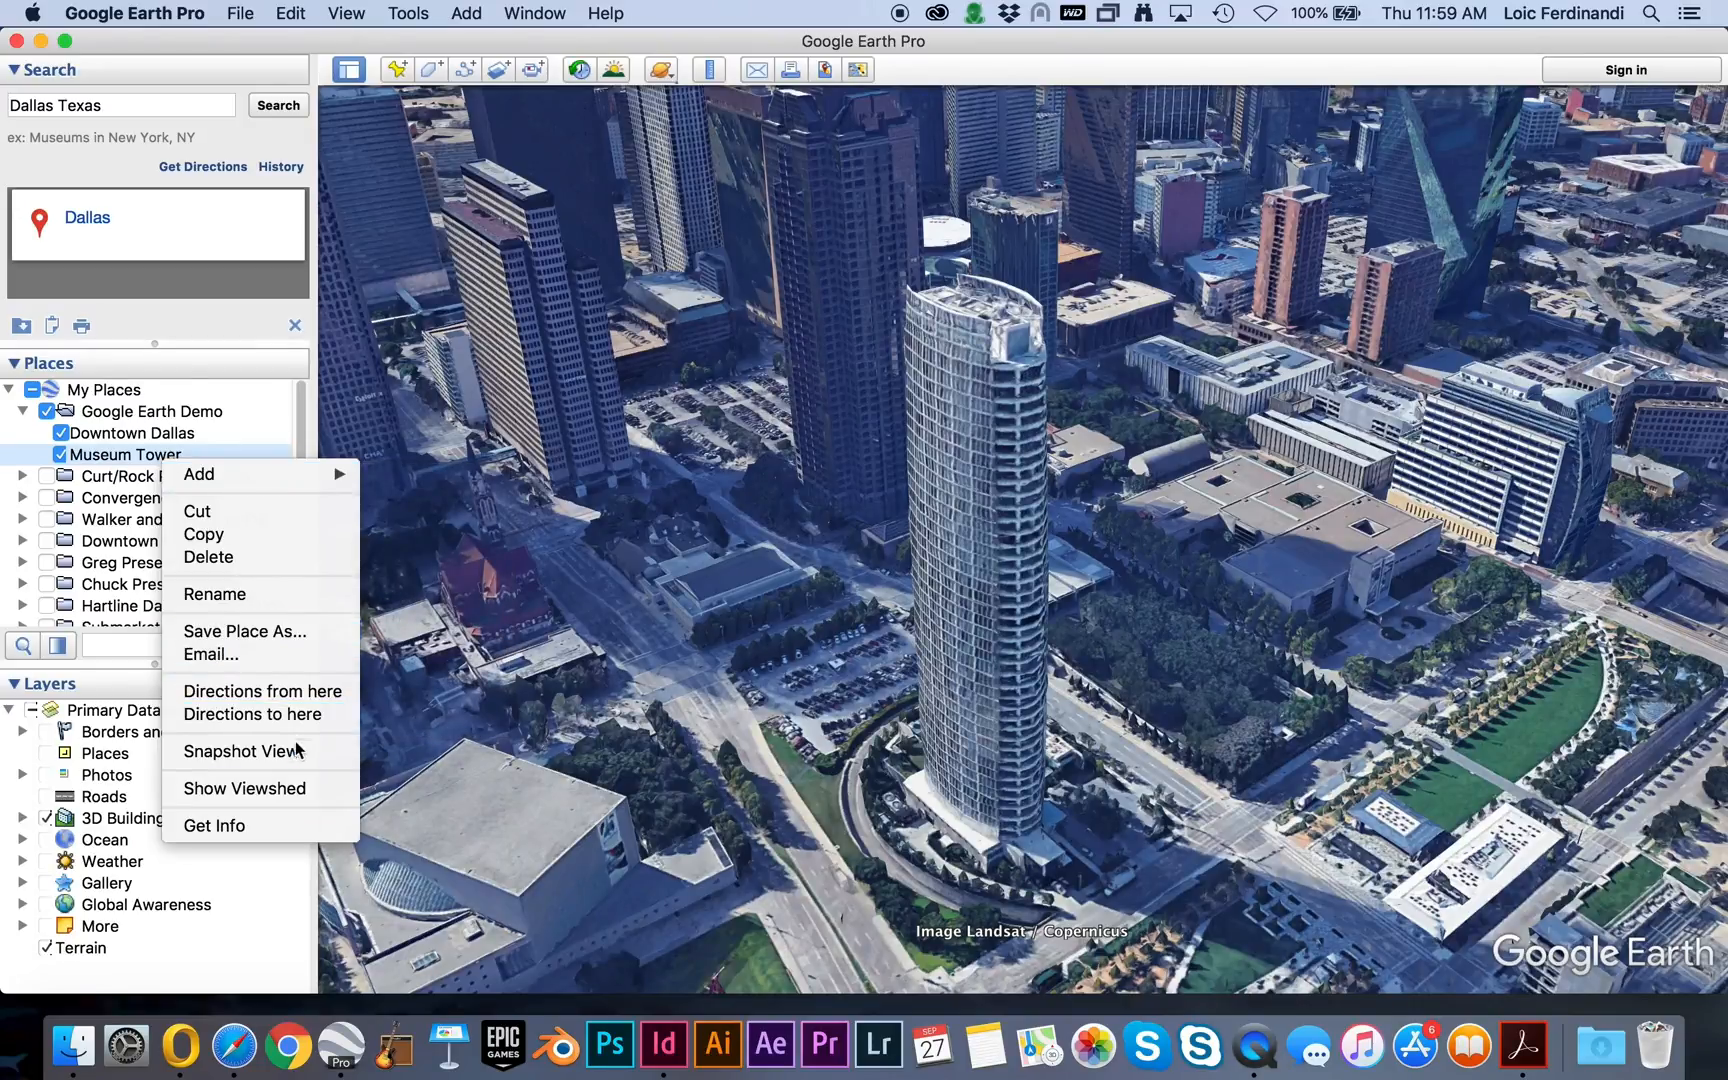
pyautogui.click(230, 824)
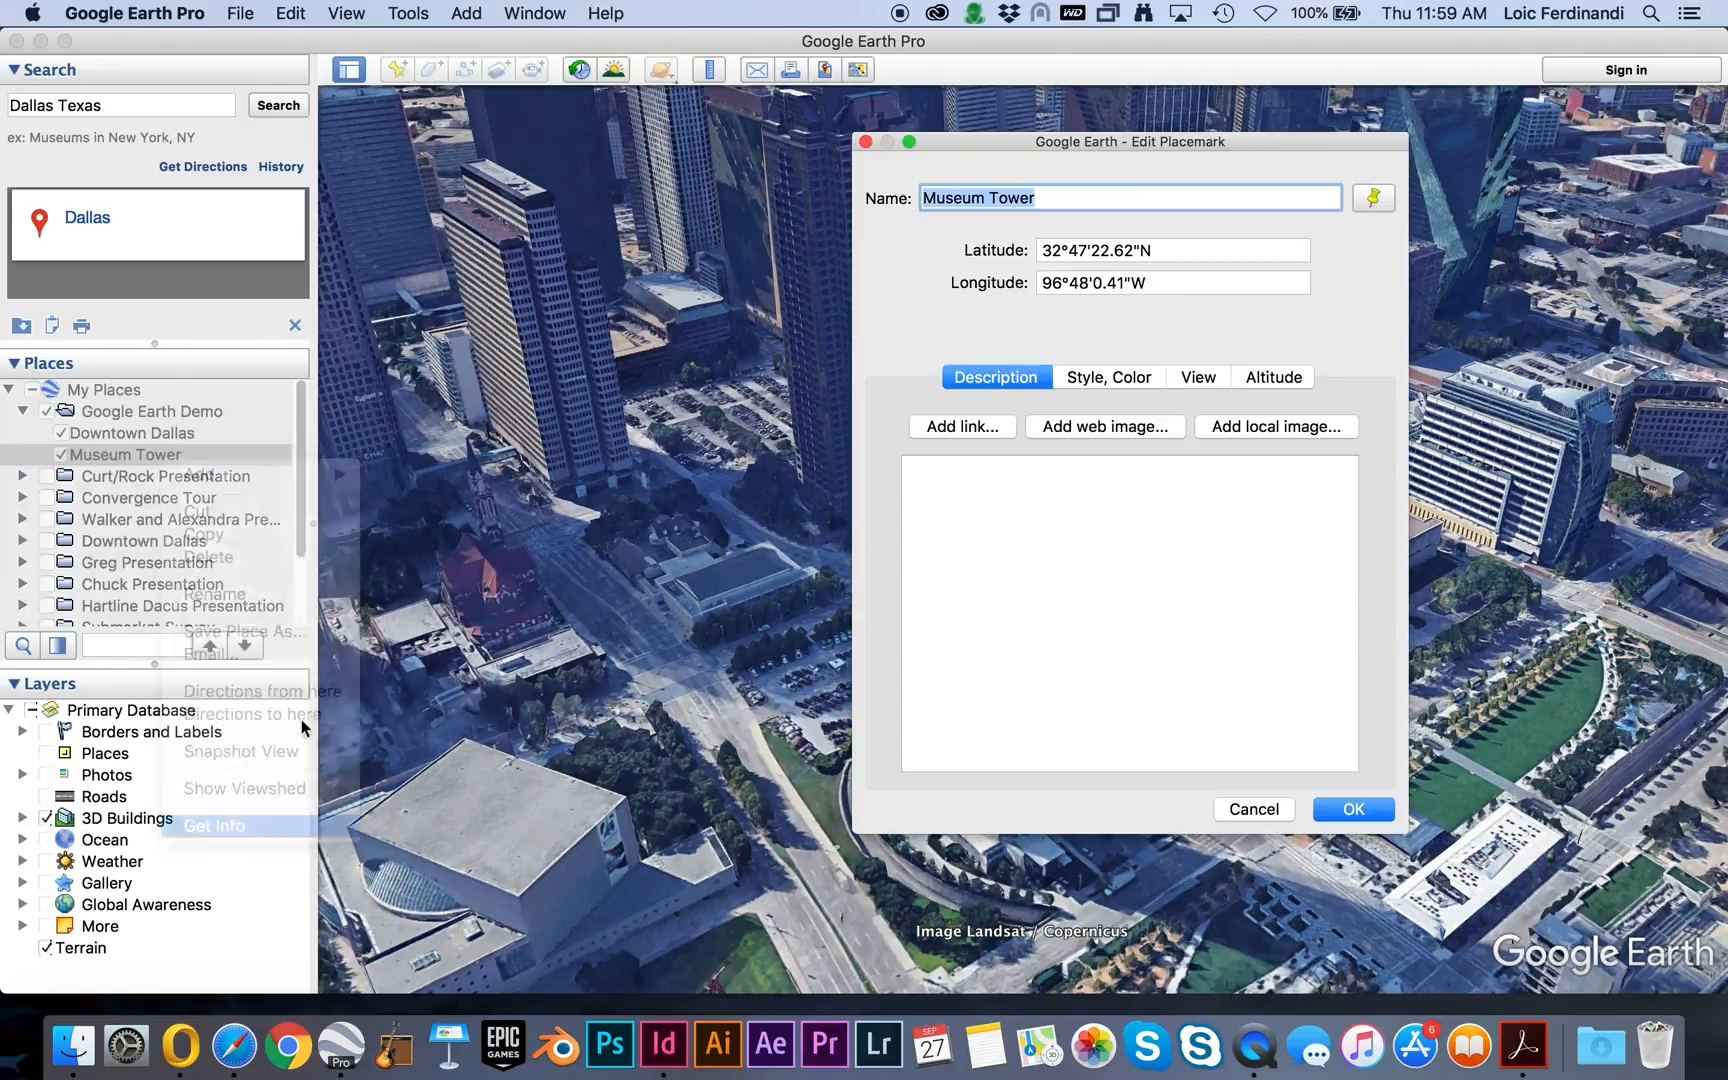
pyautogui.click(1210, 379)
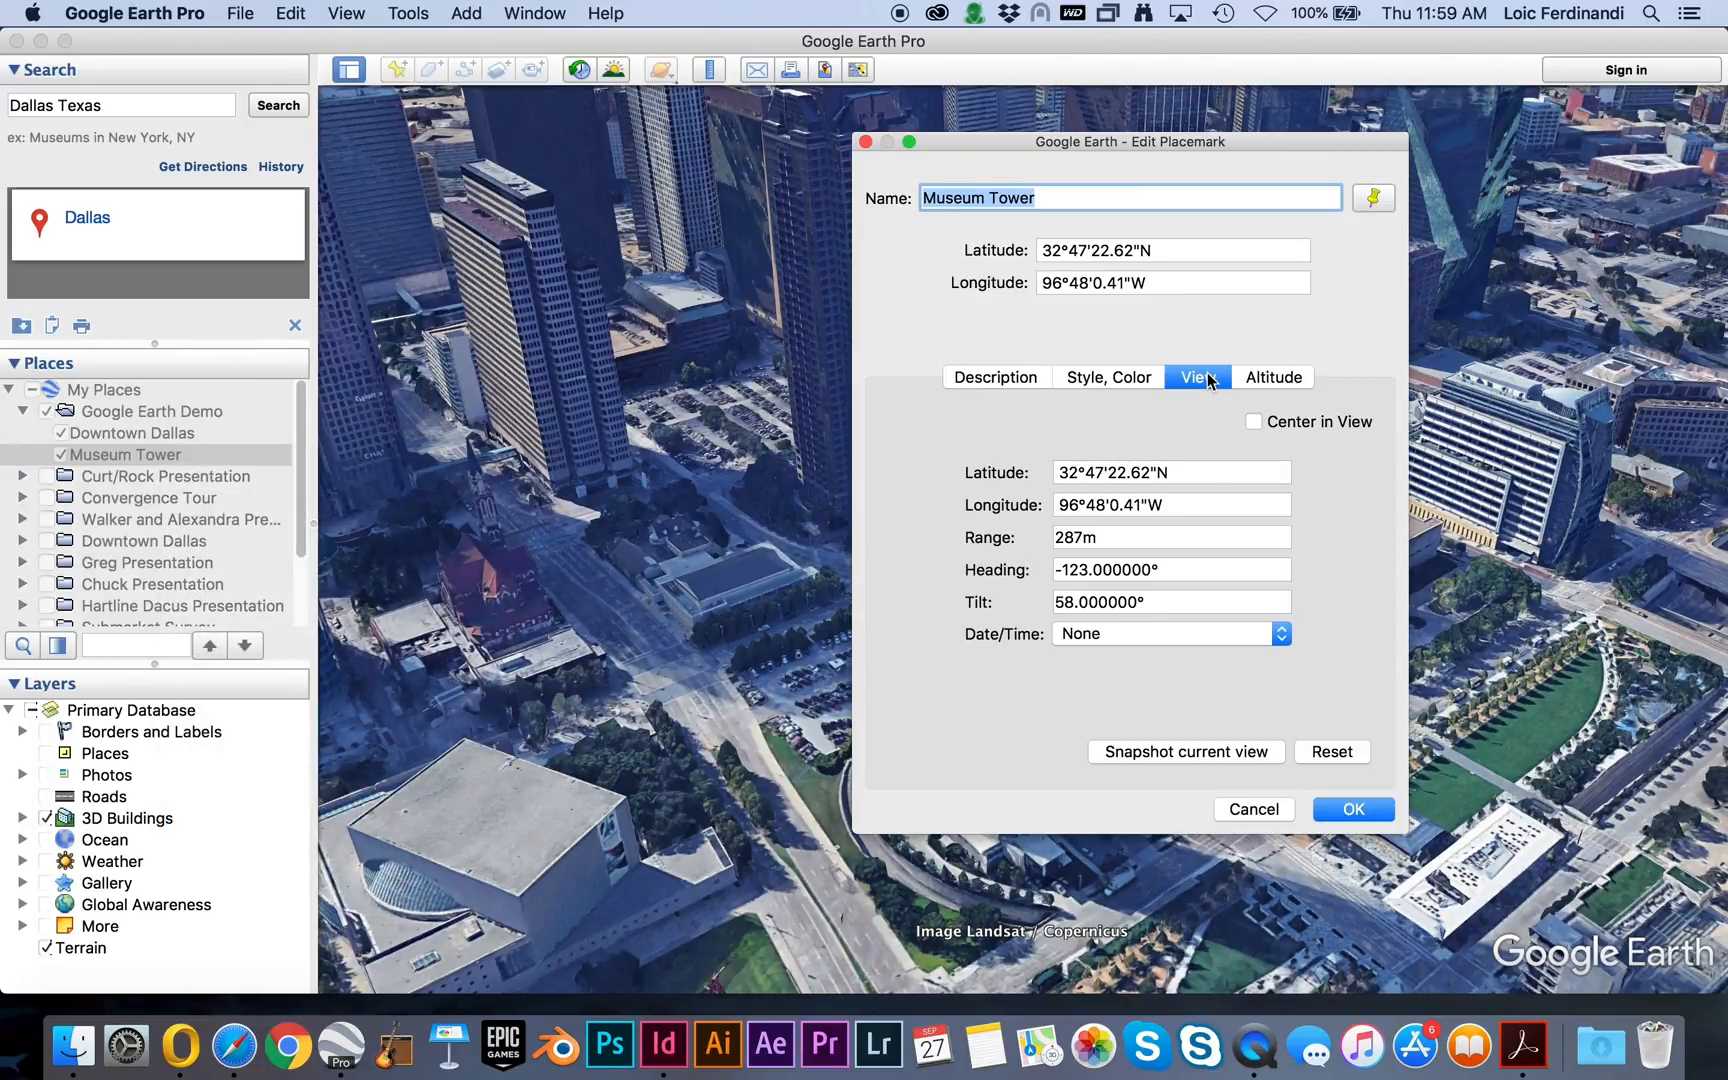
pyautogui.click(1182, 754)
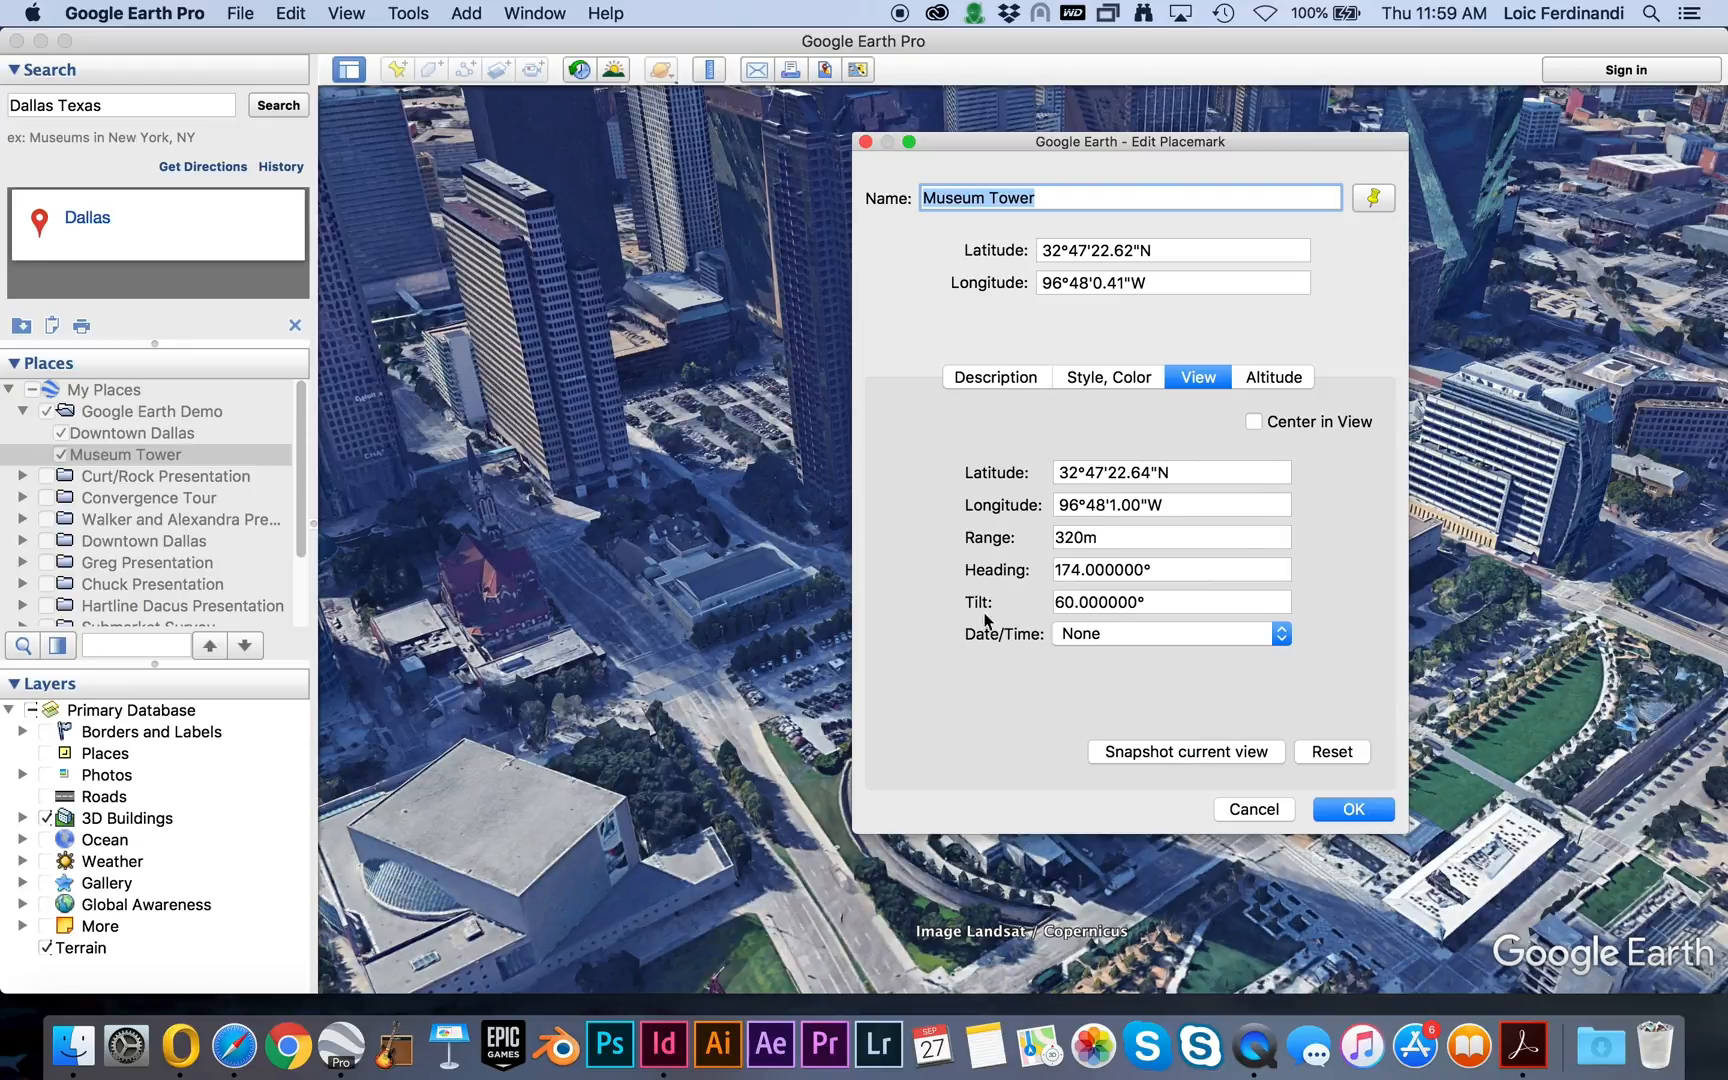
pyautogui.click(1353, 810)
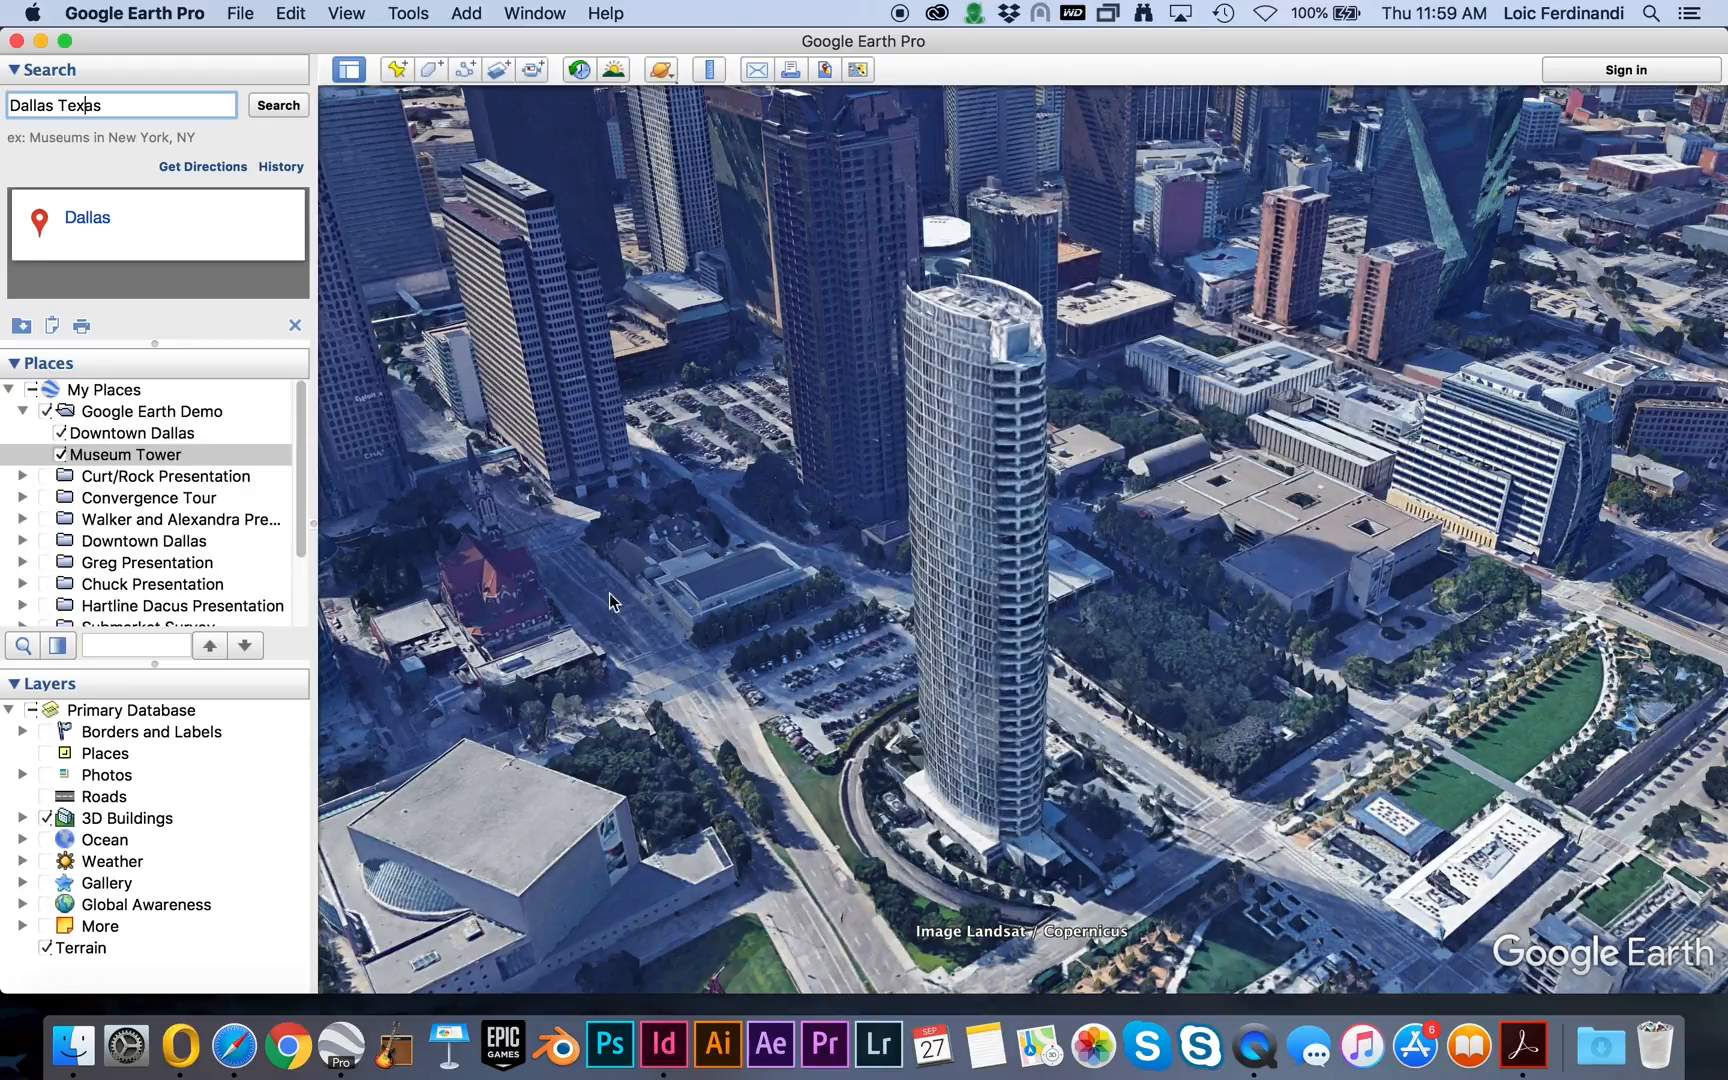
# Fly to Downtown Dallas and return to Museum Tower to check its updated view.
pyautogui.doubleClick(132, 433)
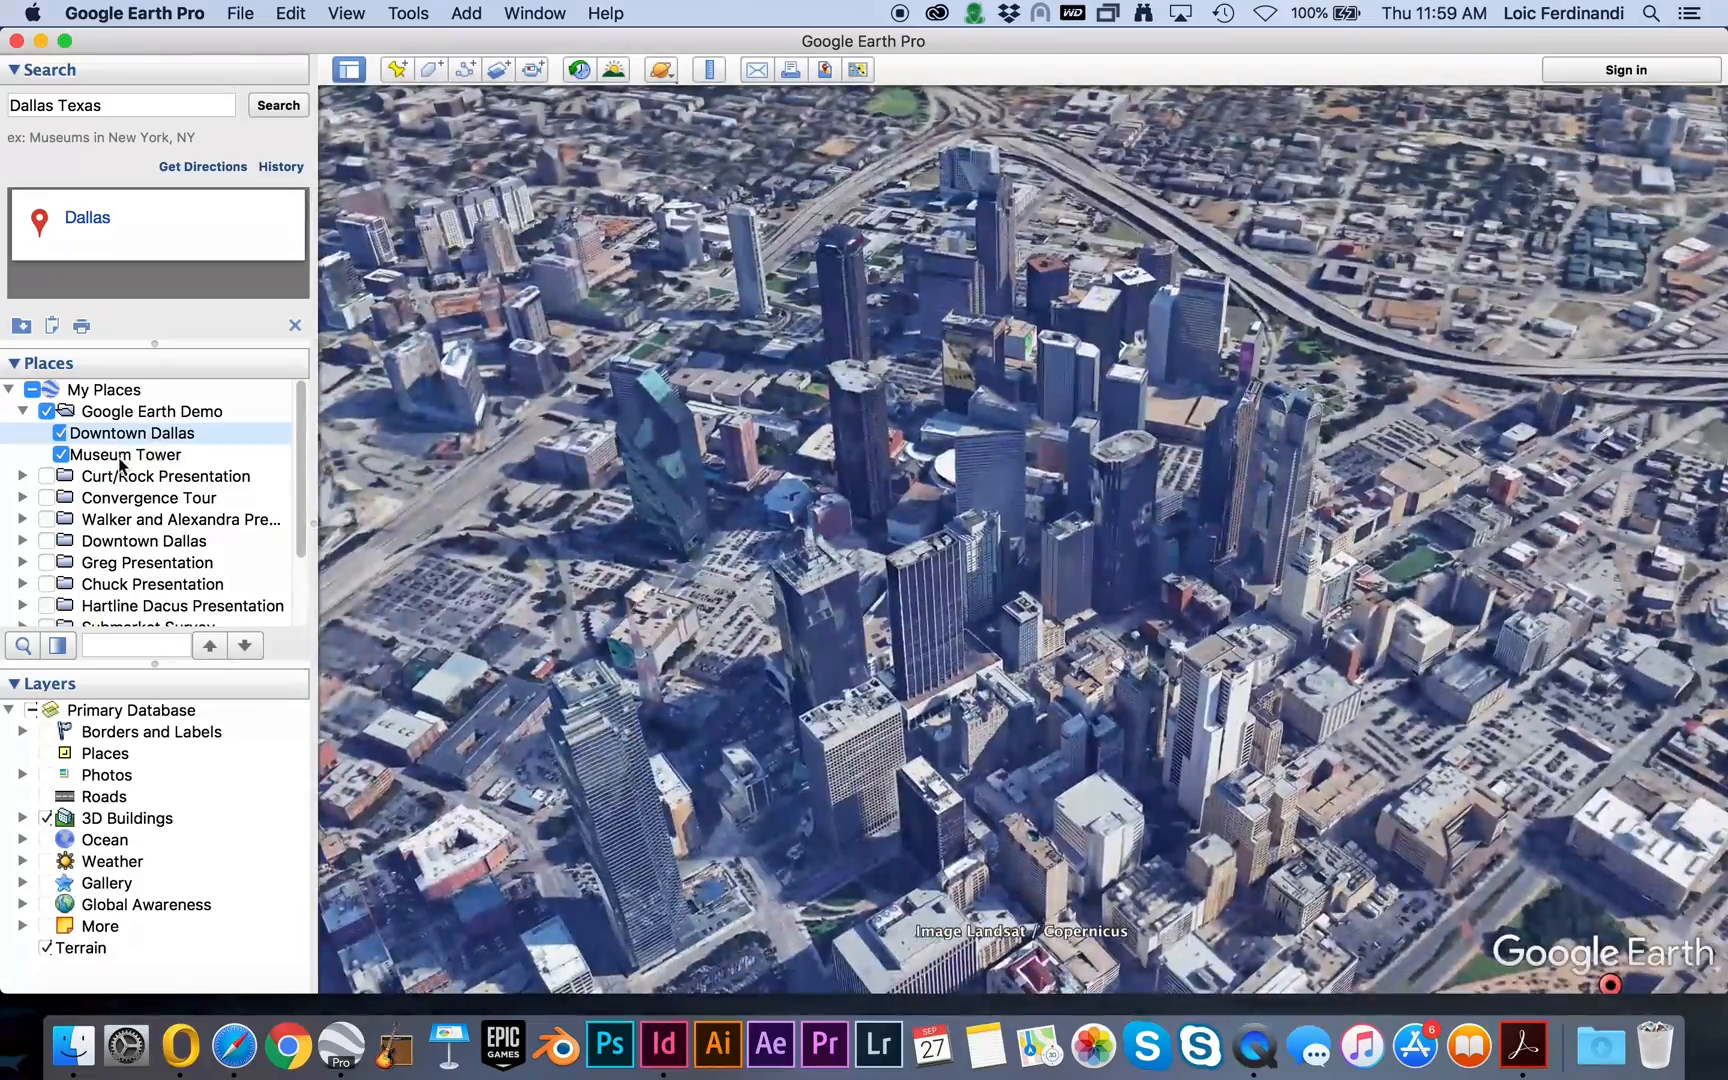
pyautogui.doubleClick(119, 456)
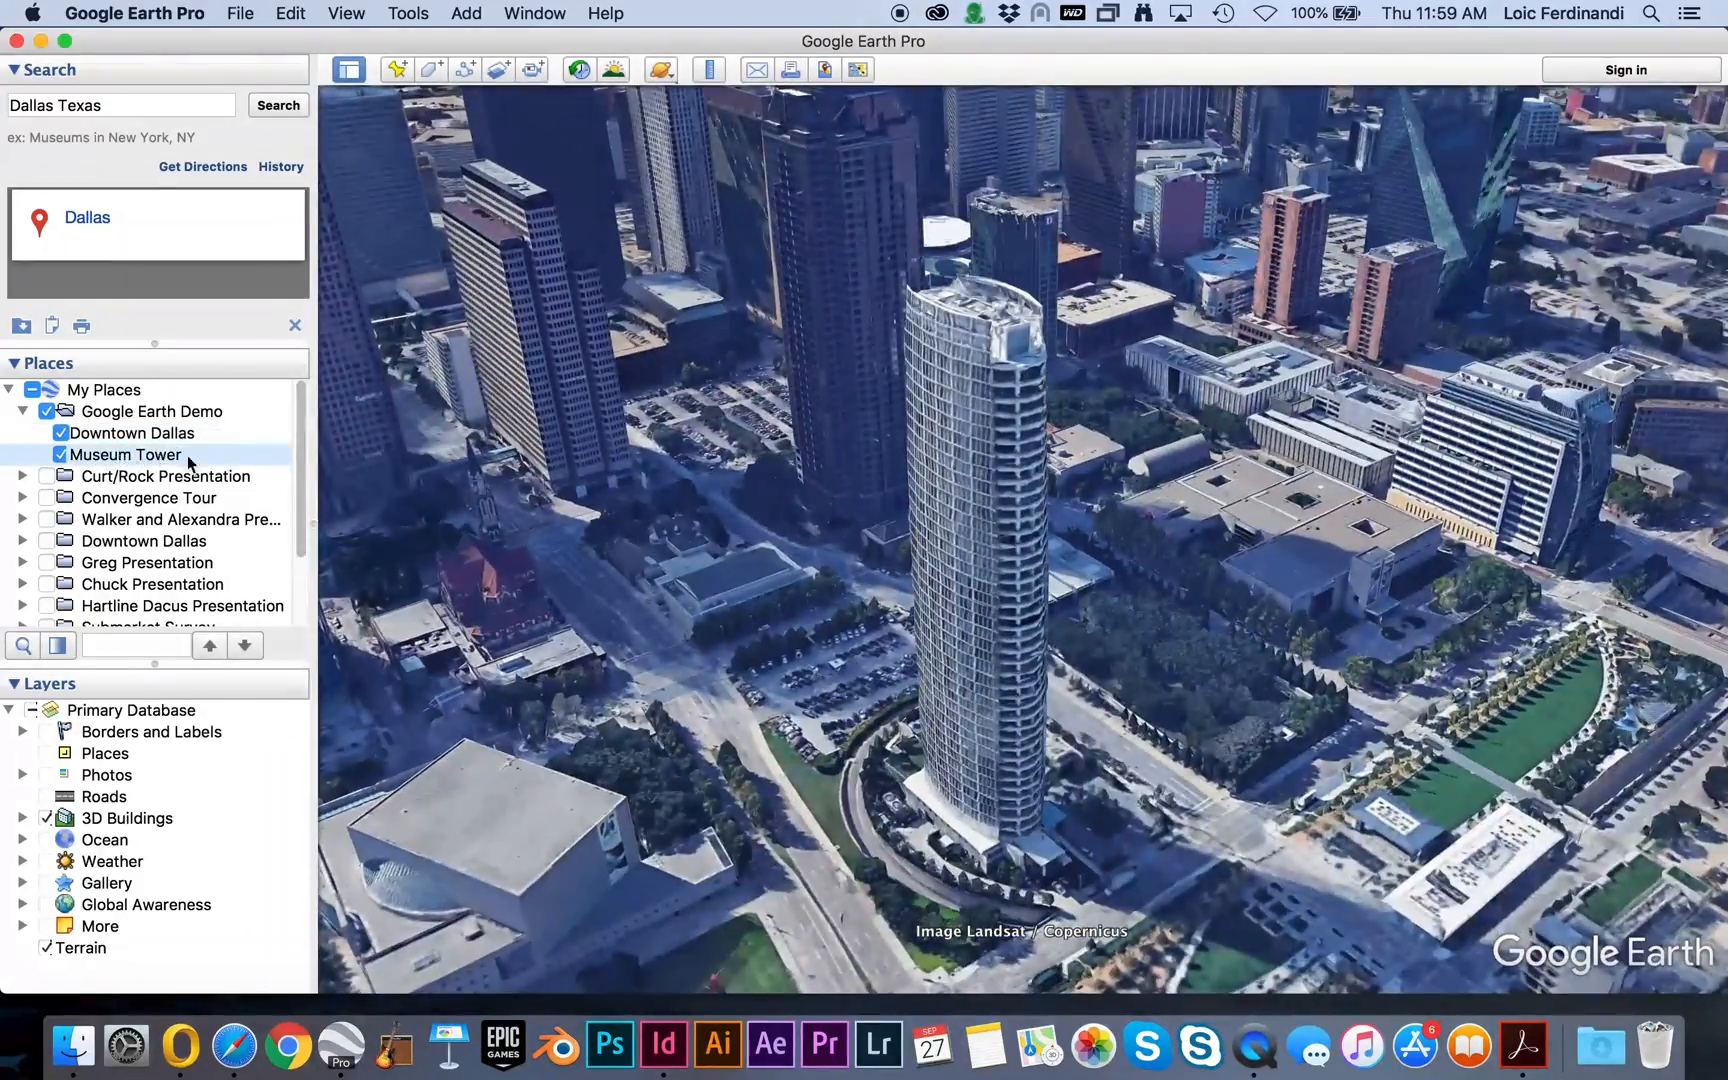
# Add a placemark named Area Overview with a high overhead view of the whole Dallas area.
pyautogui.scroll(-5, 973, 547)
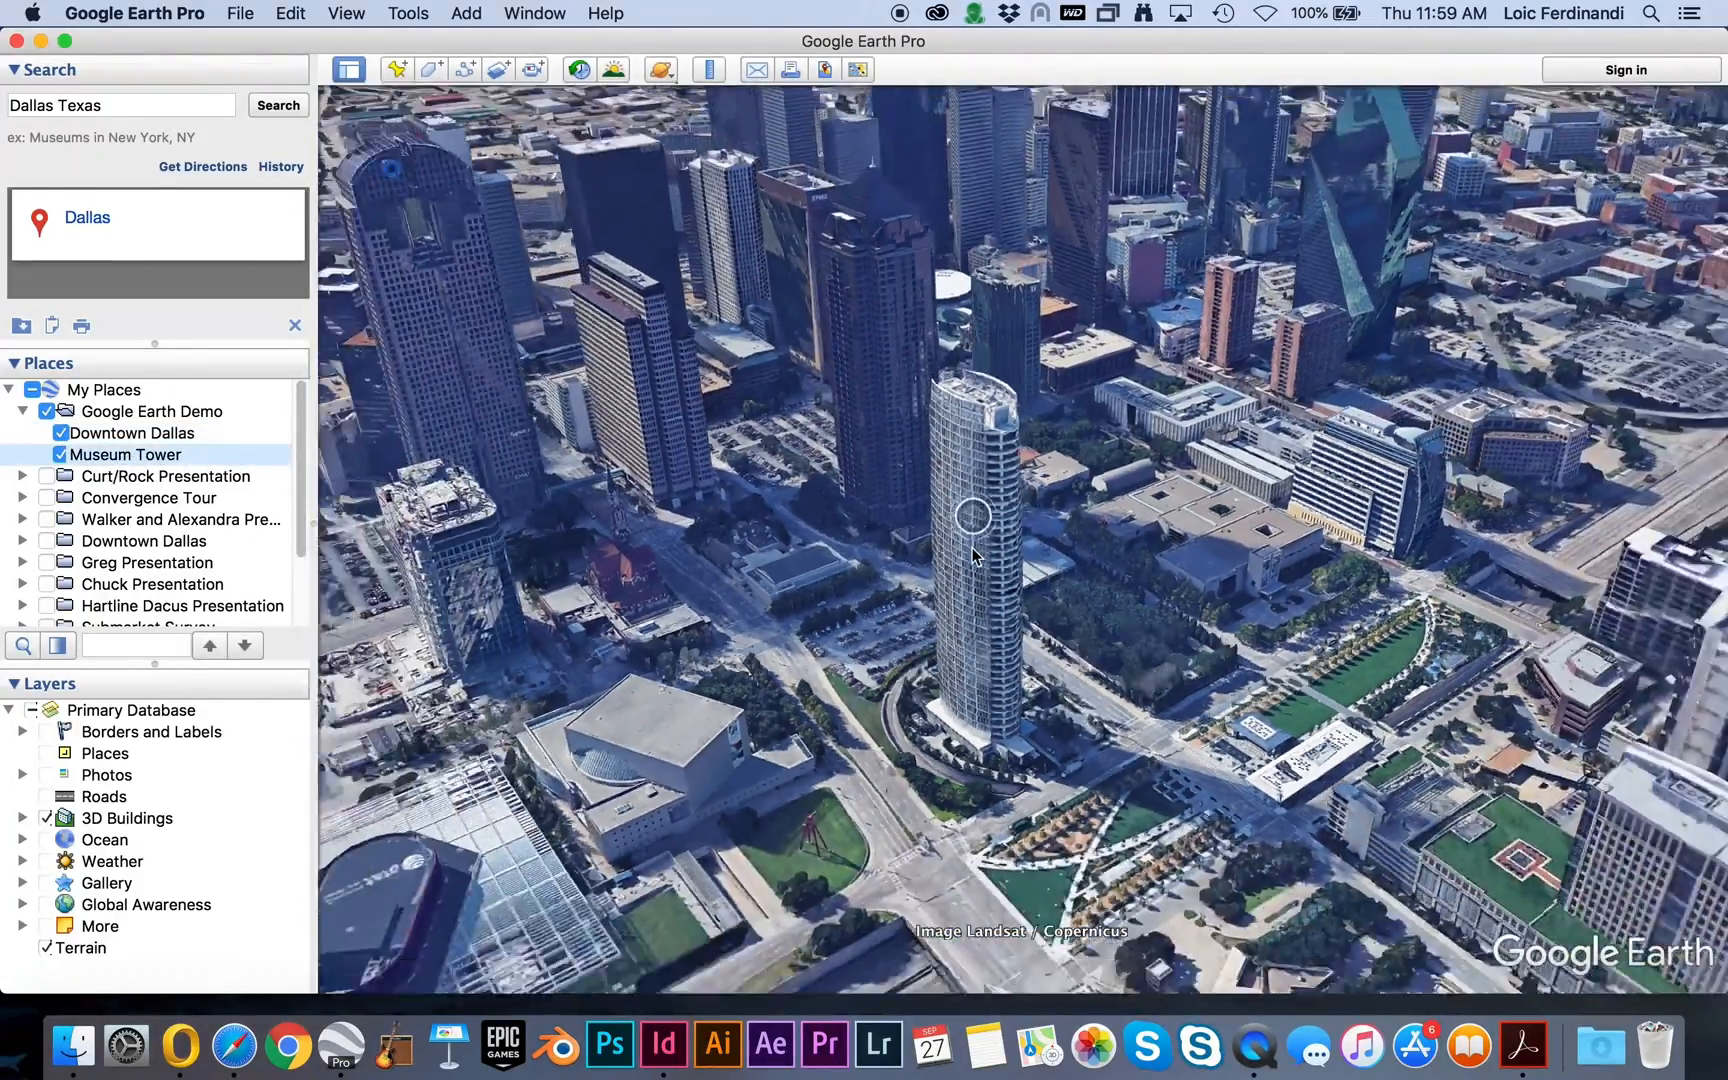
pyautogui.scroll(-3, 973, 555)
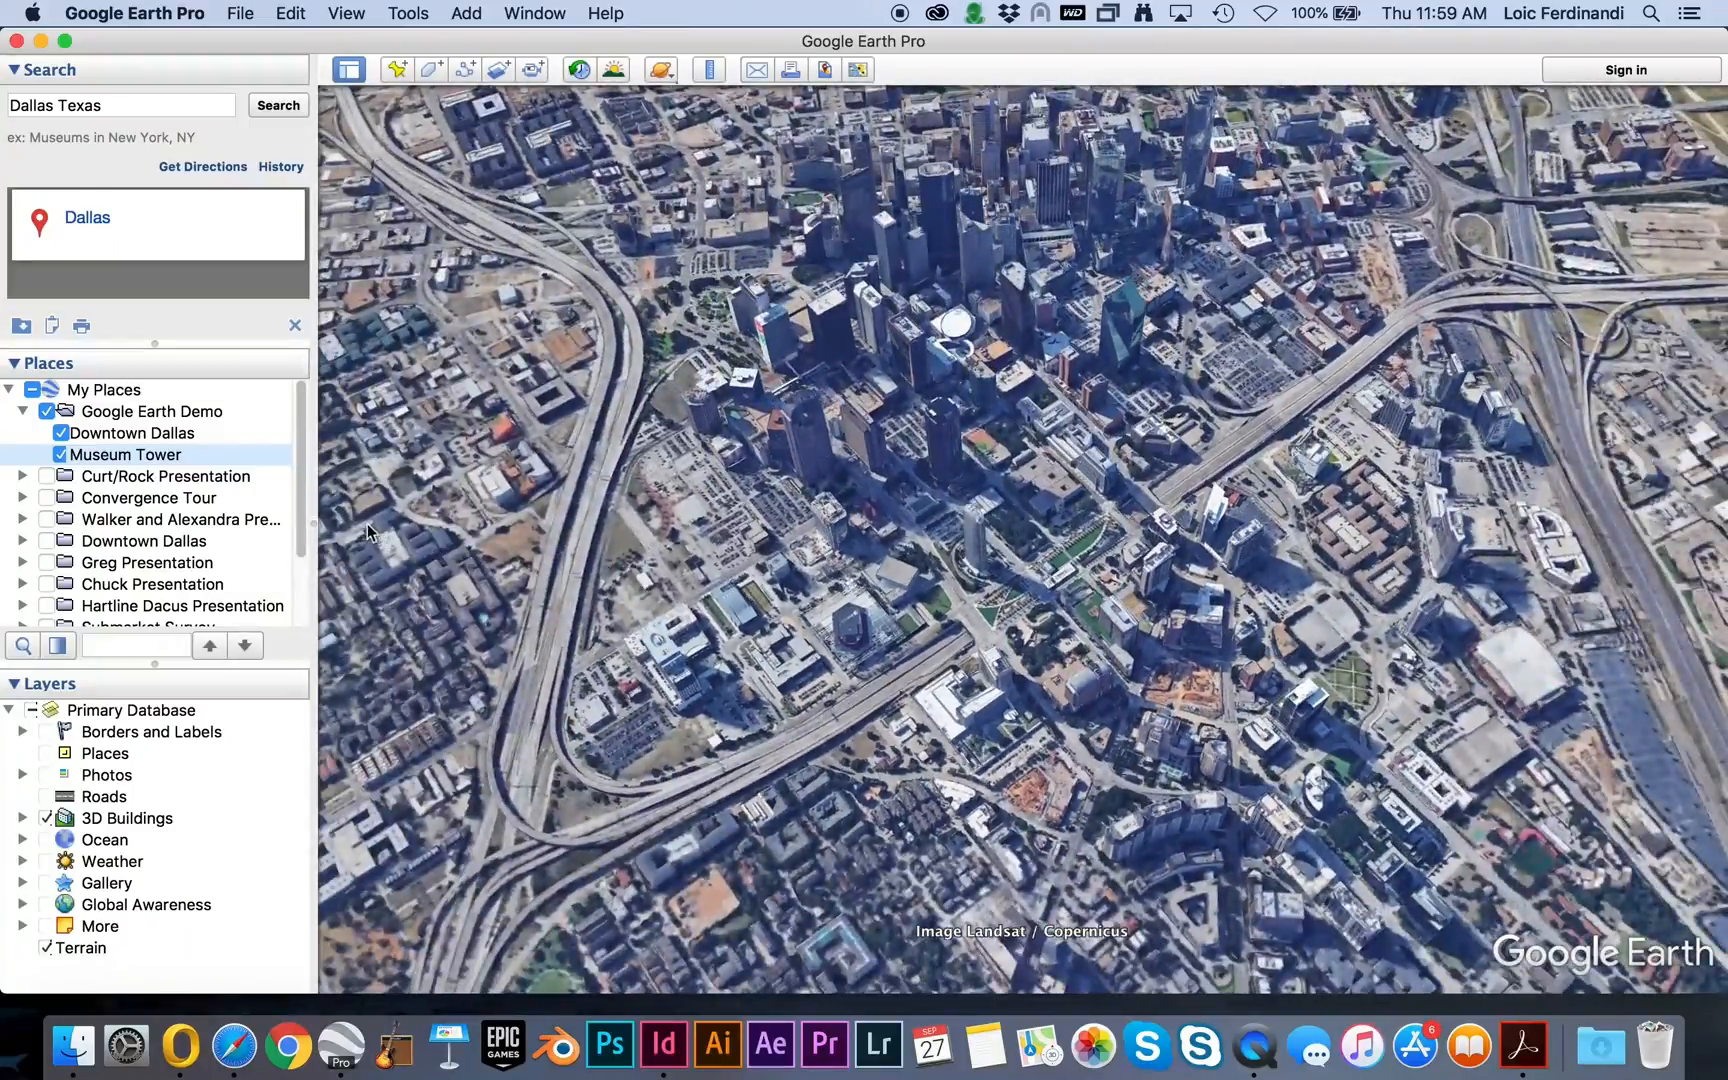
pyautogui.scroll(-3, 977, 620)
pyautogui.scroll(-6, 977, 622)
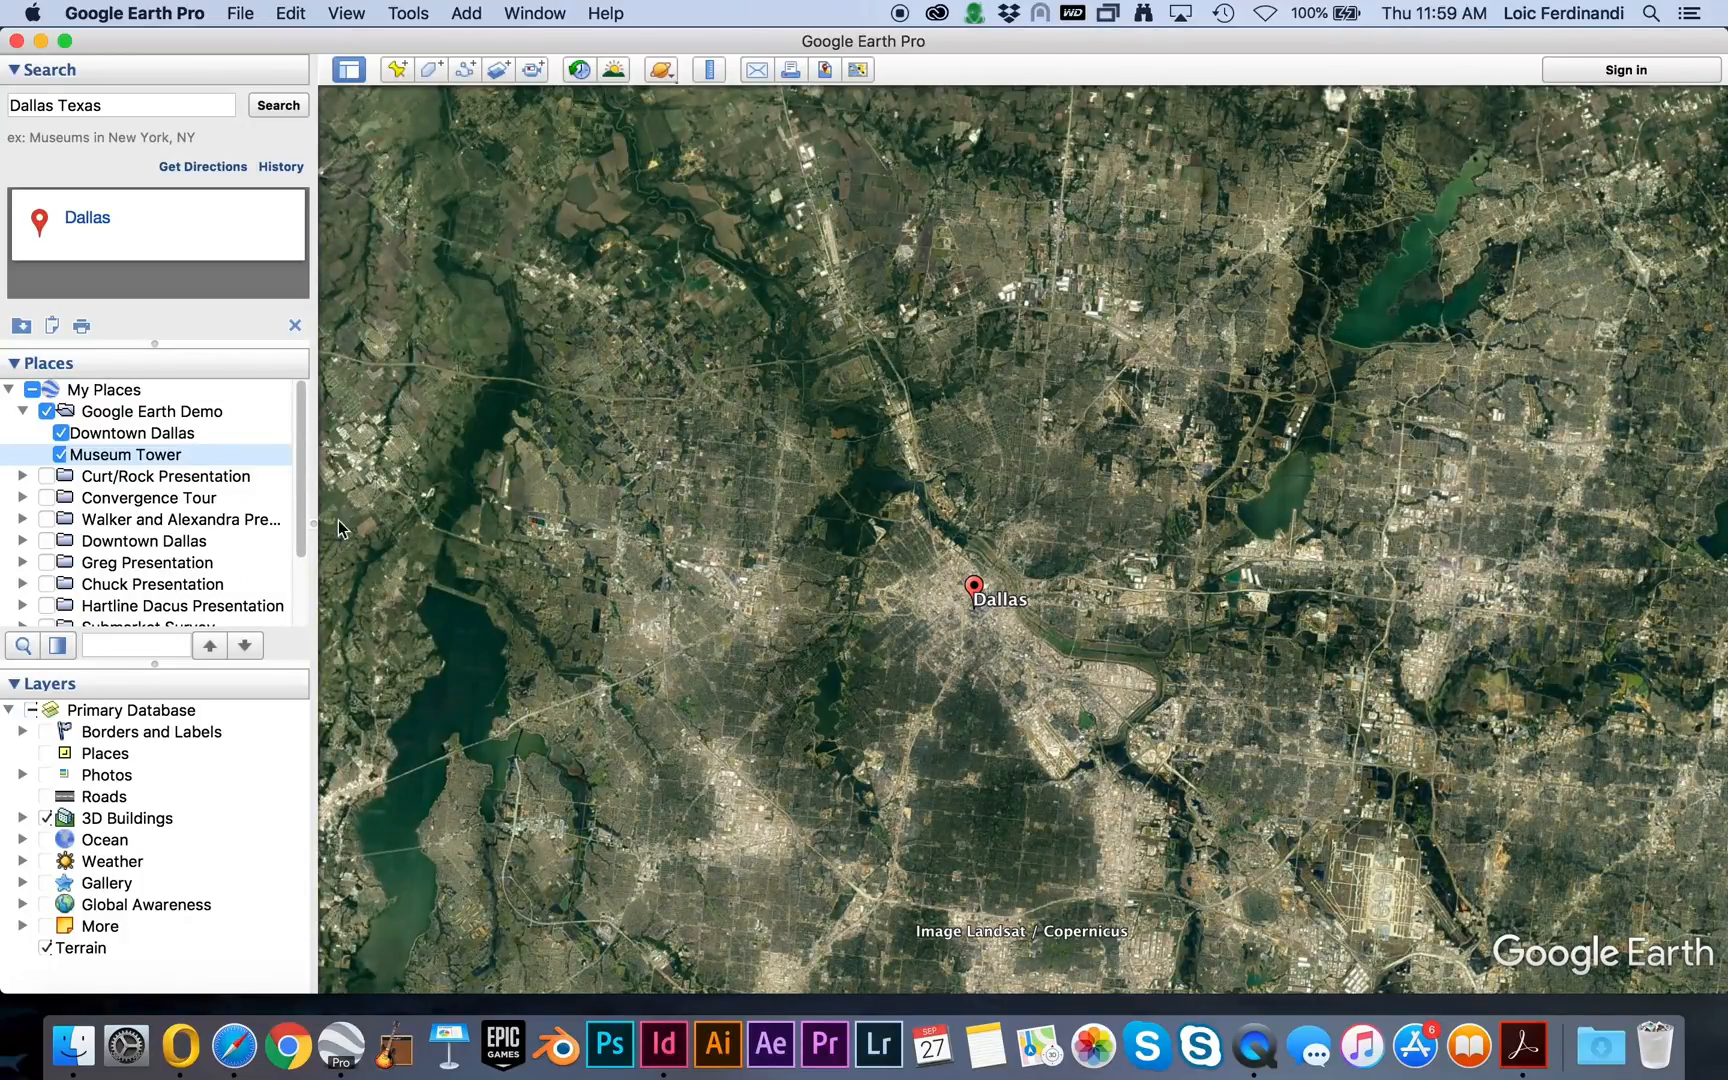
pyautogui.click(396, 69)
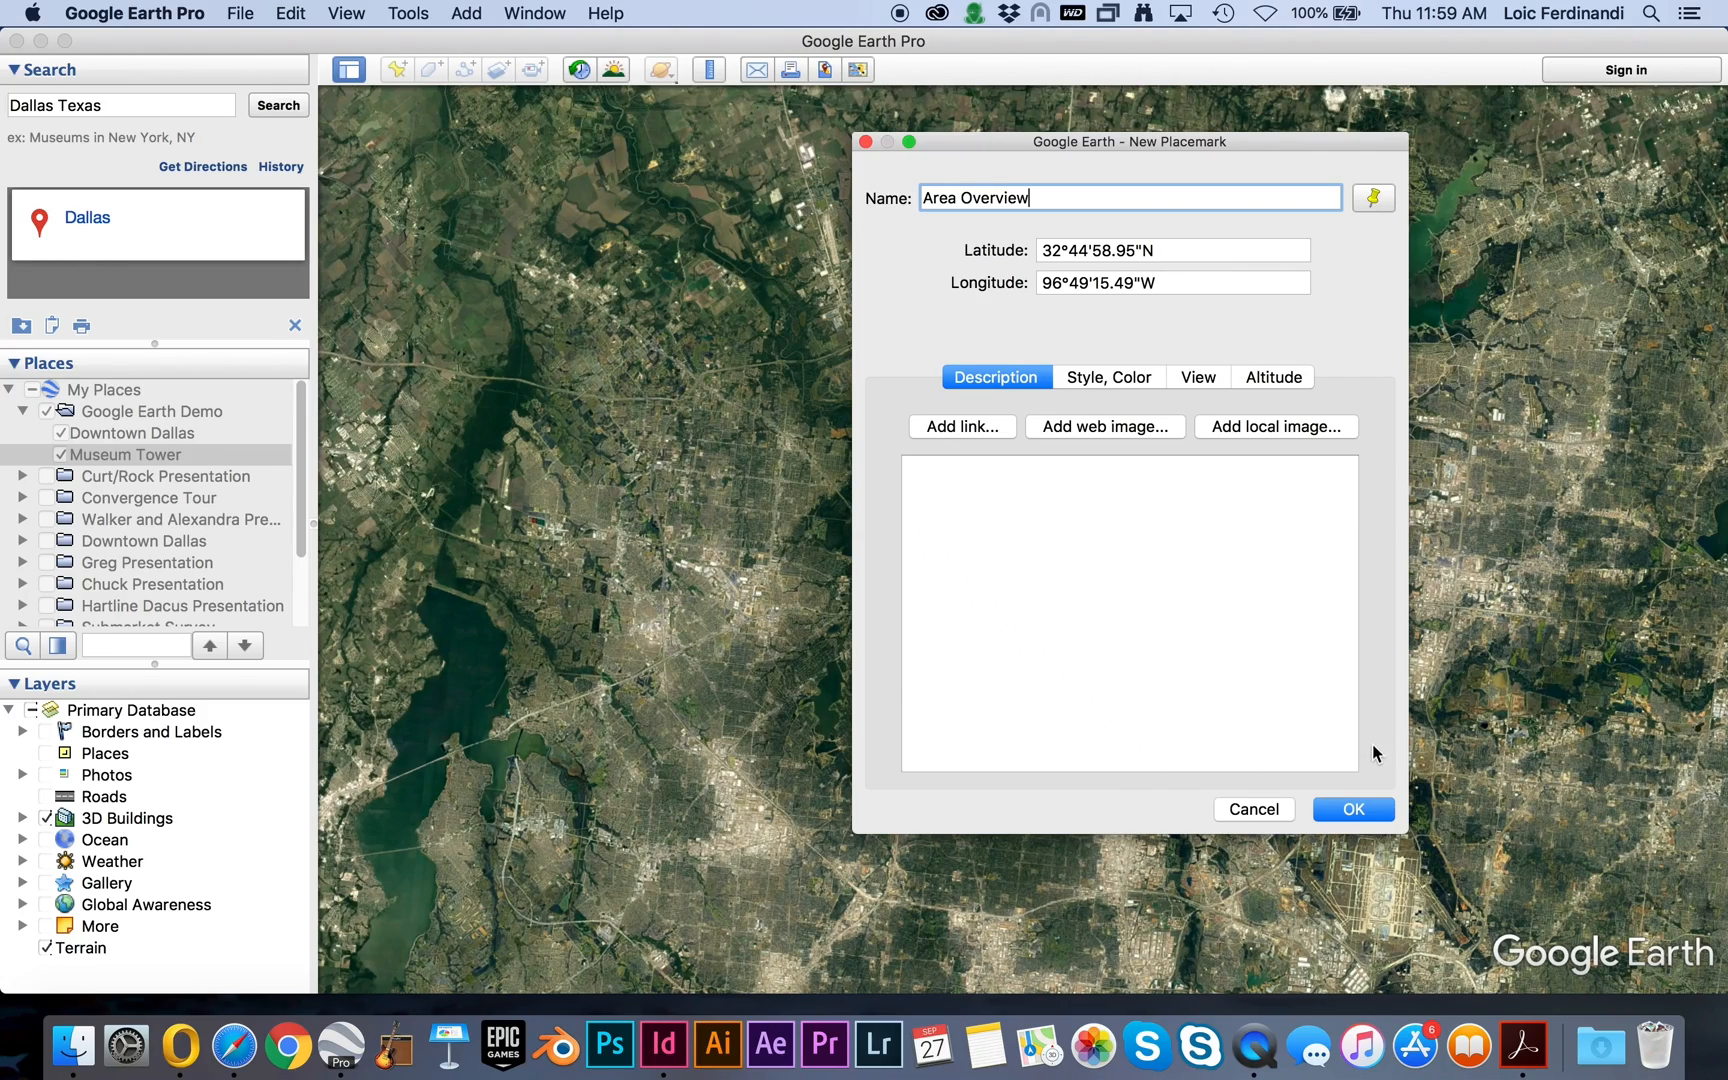
pyautogui.click(1355, 809)
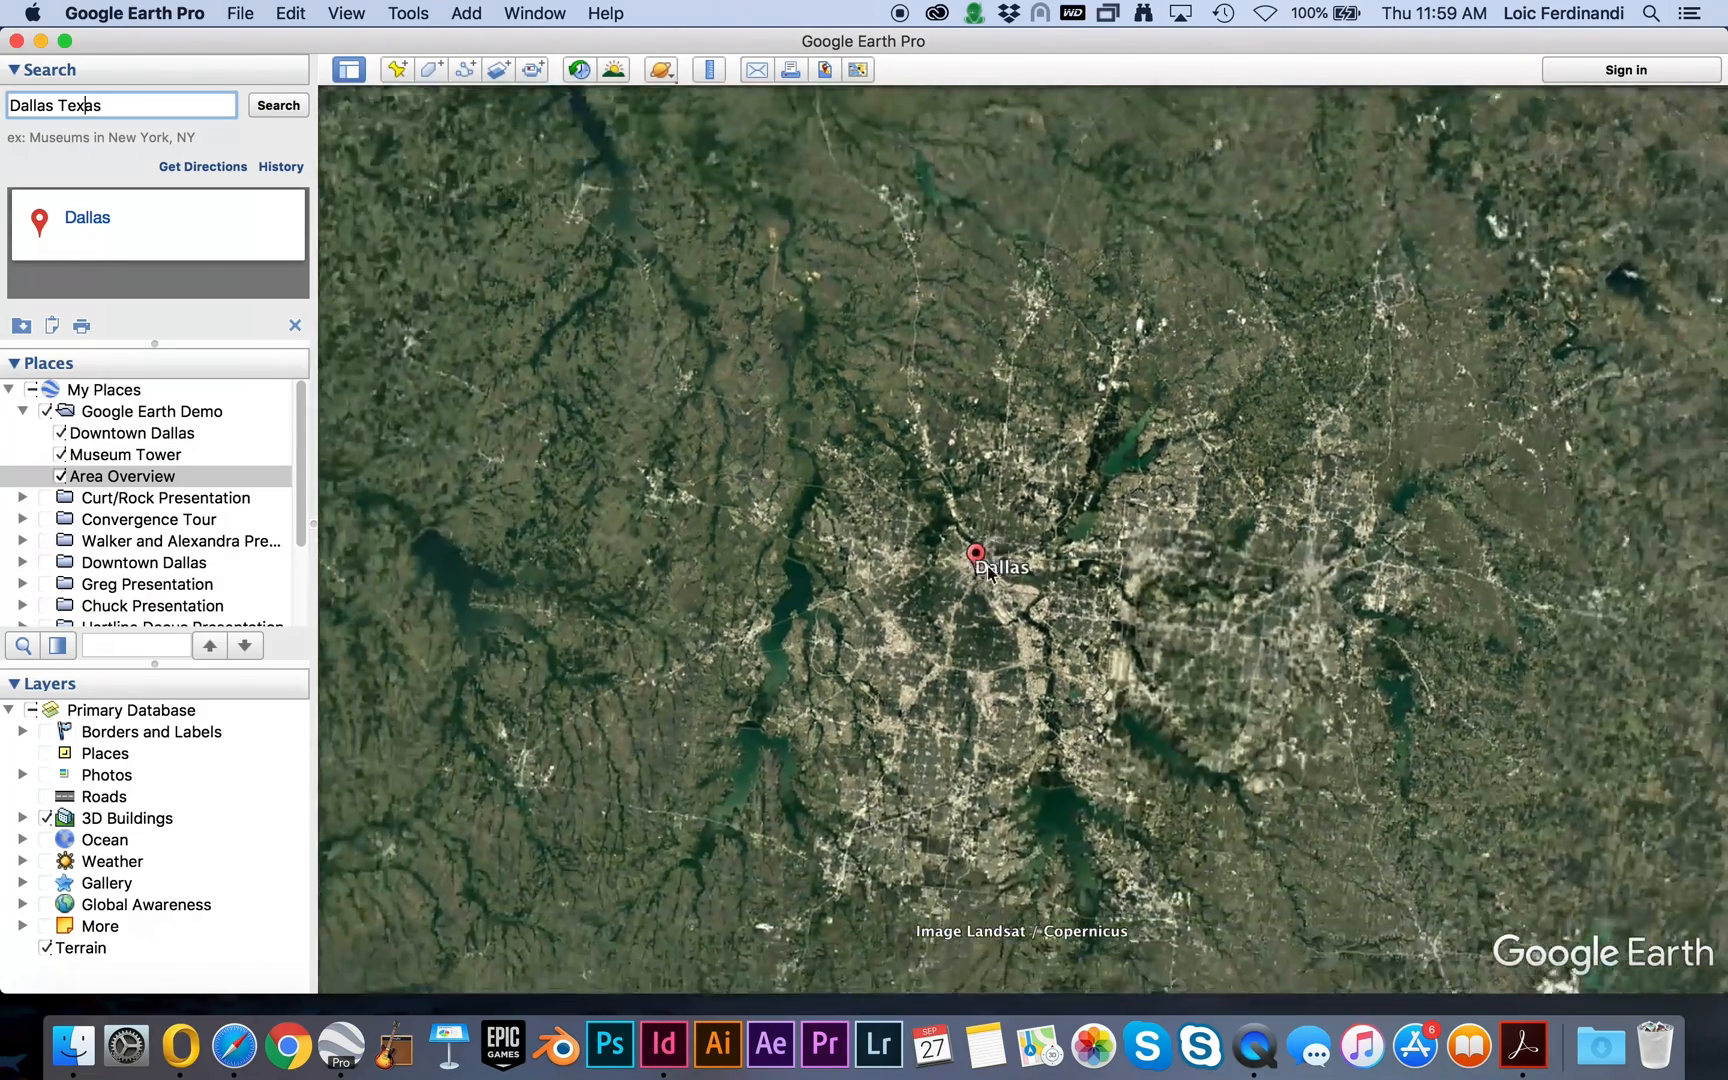
# Add a placemark named Earth with a view of the whole globe facing North America.
pyautogui.scroll(-5, 988, 572)
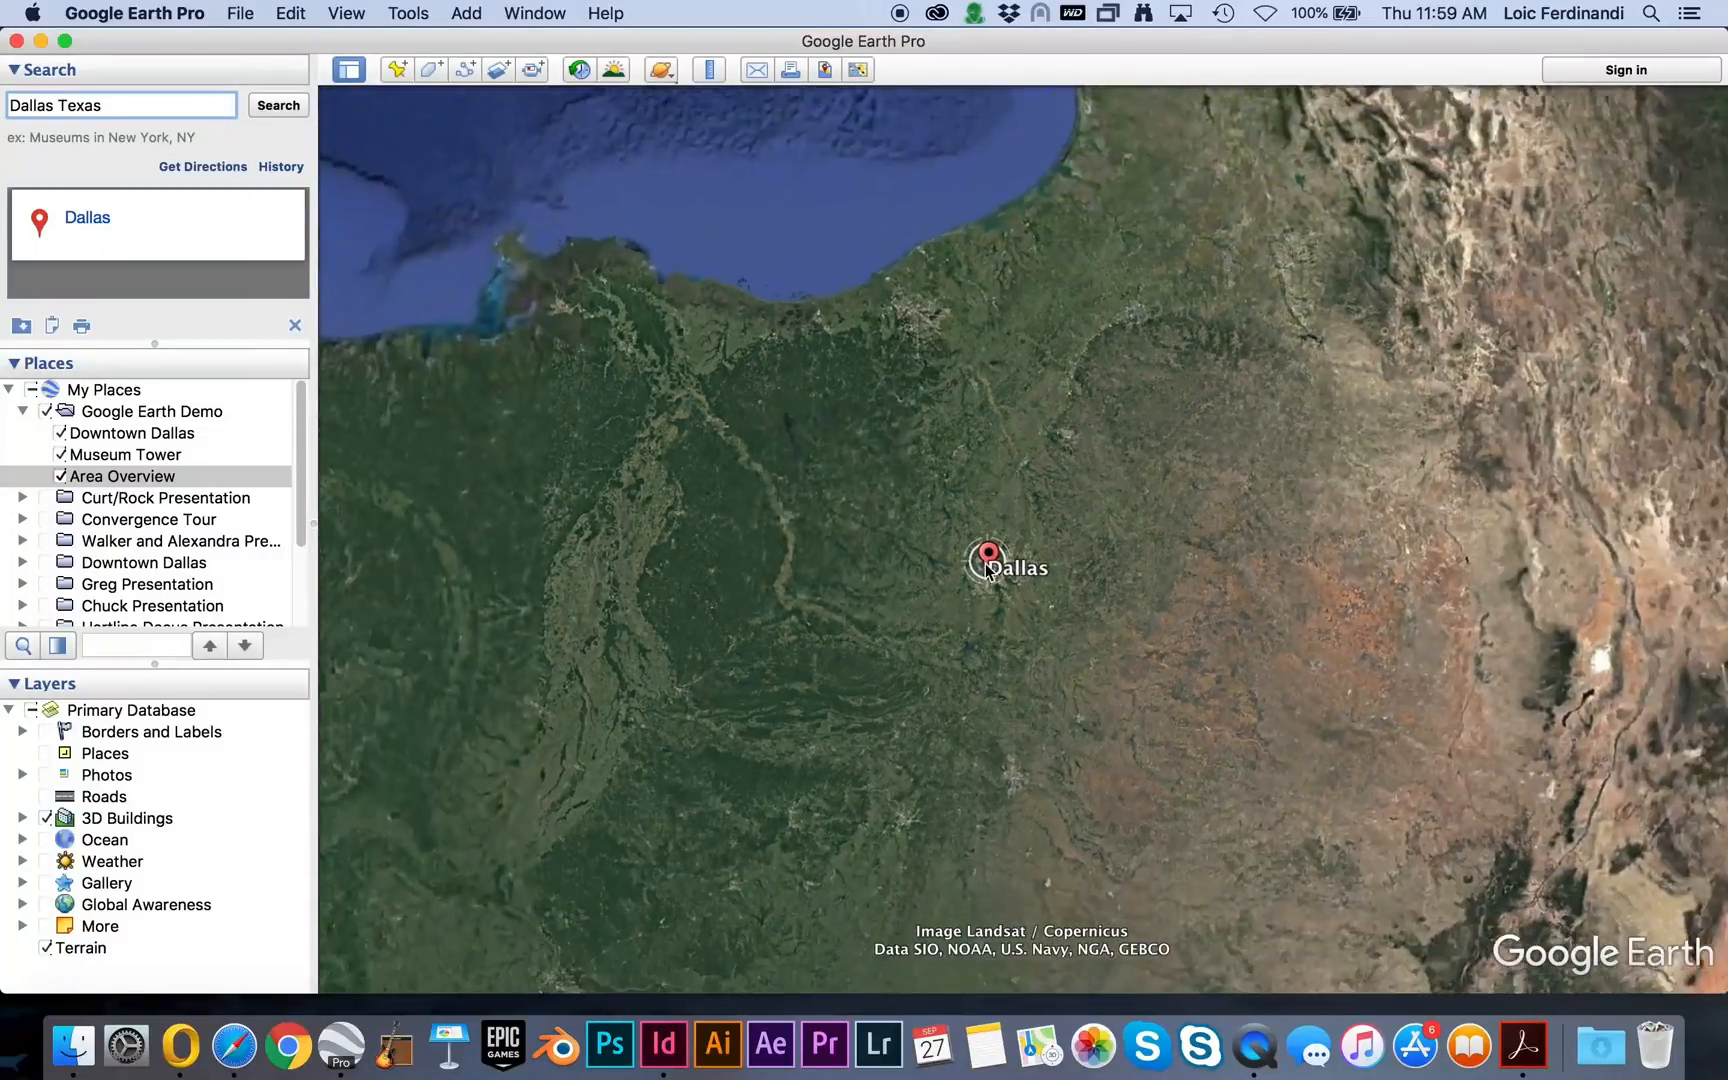
pyautogui.scroll(-10, 988, 572)
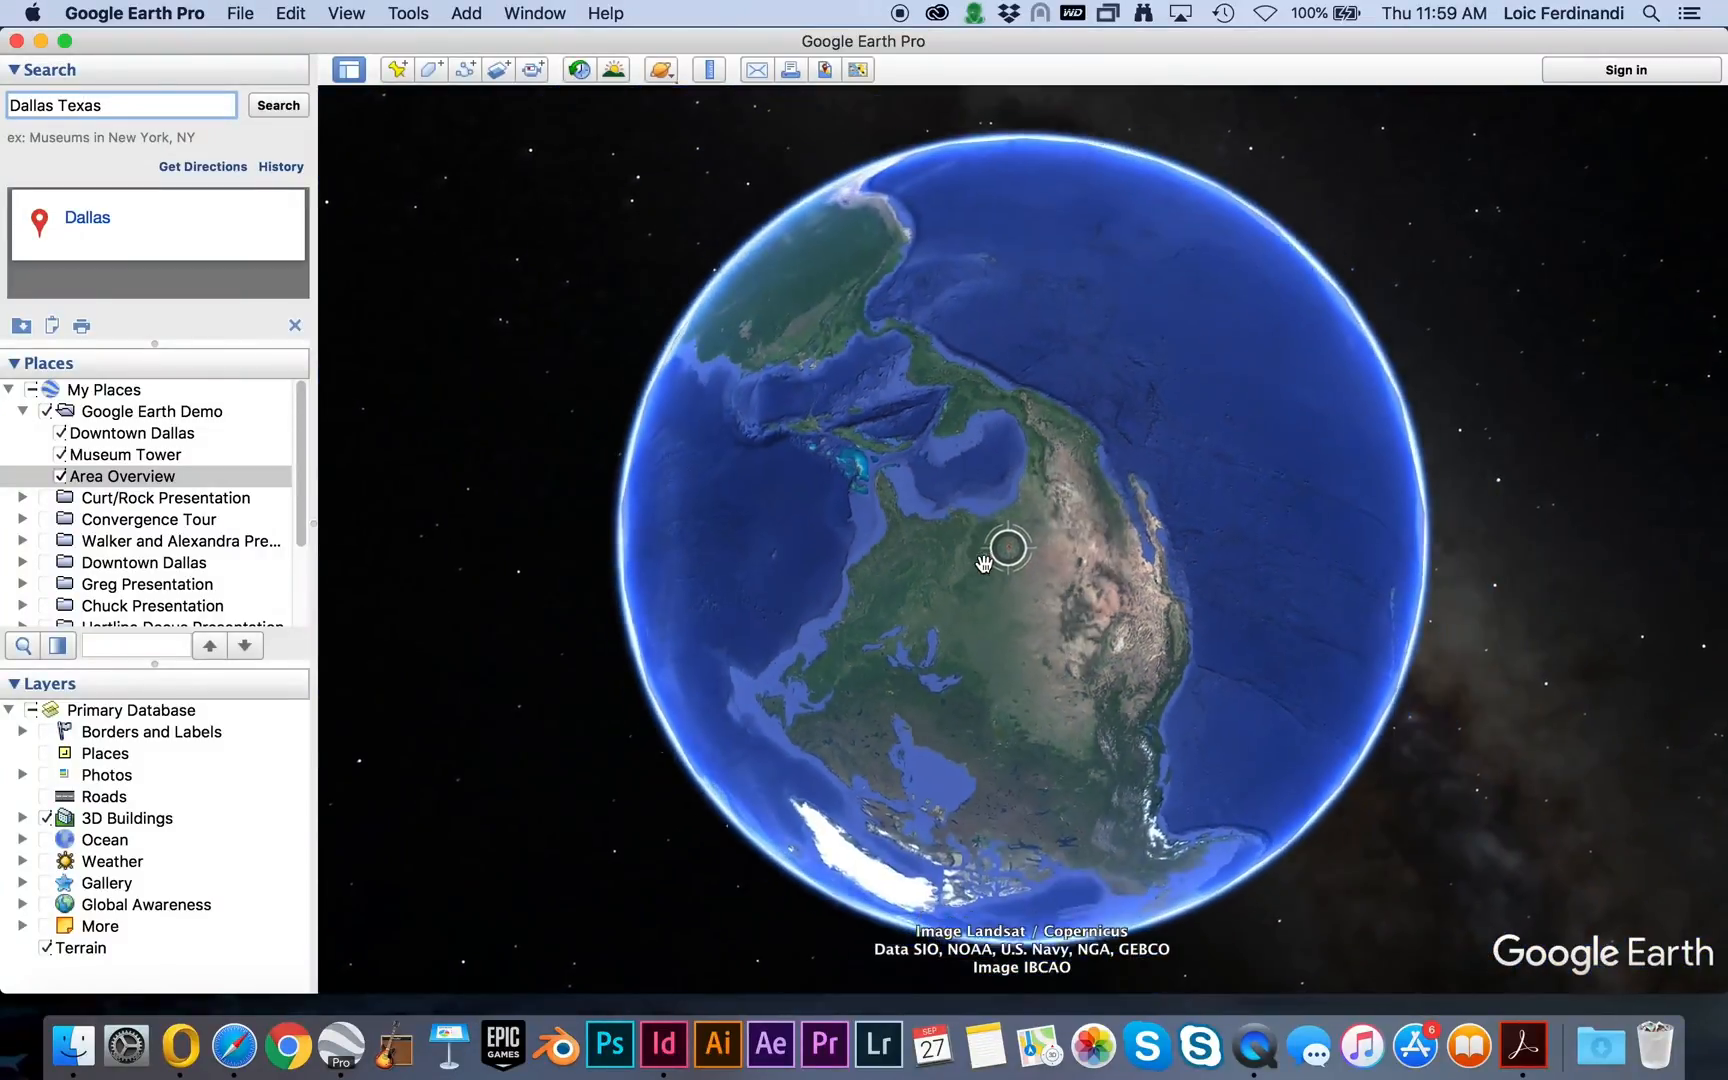
pyautogui.scroll(-4, 985, 564)
pyautogui.moveTo(1037, 573); pyautogui.dragTo(1027, 517)
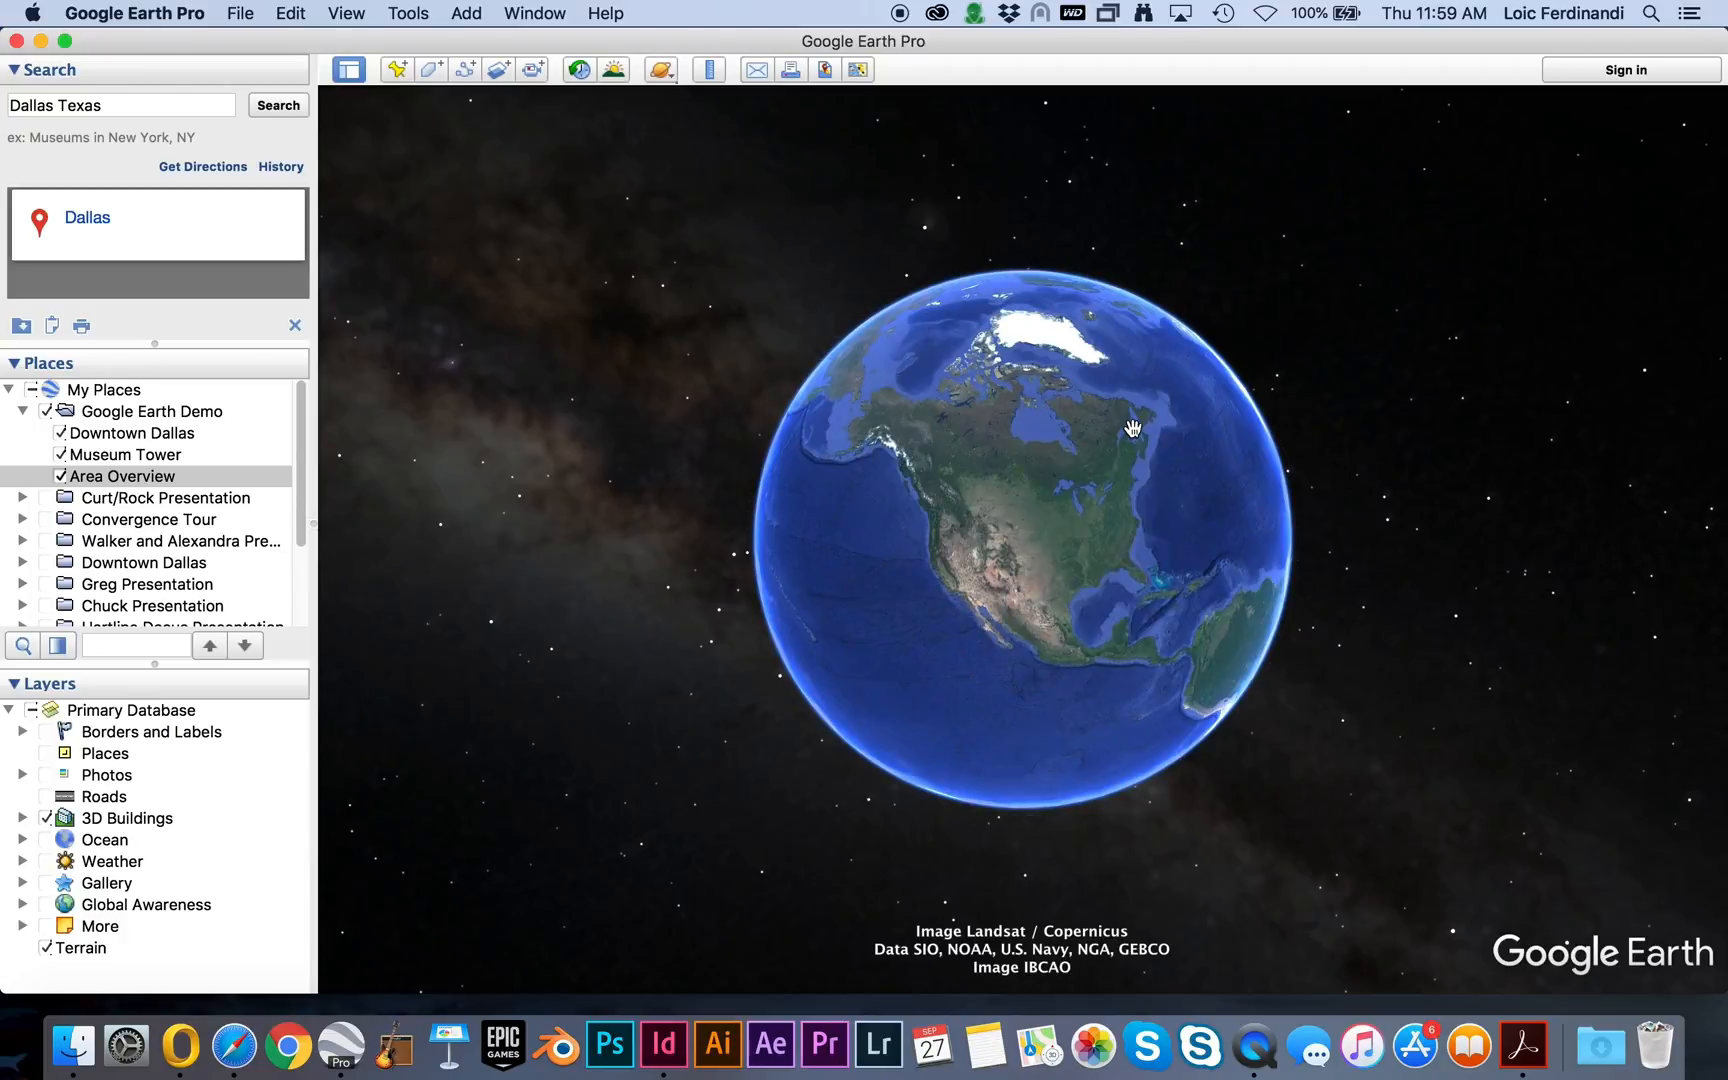
pyautogui.click(397, 69)
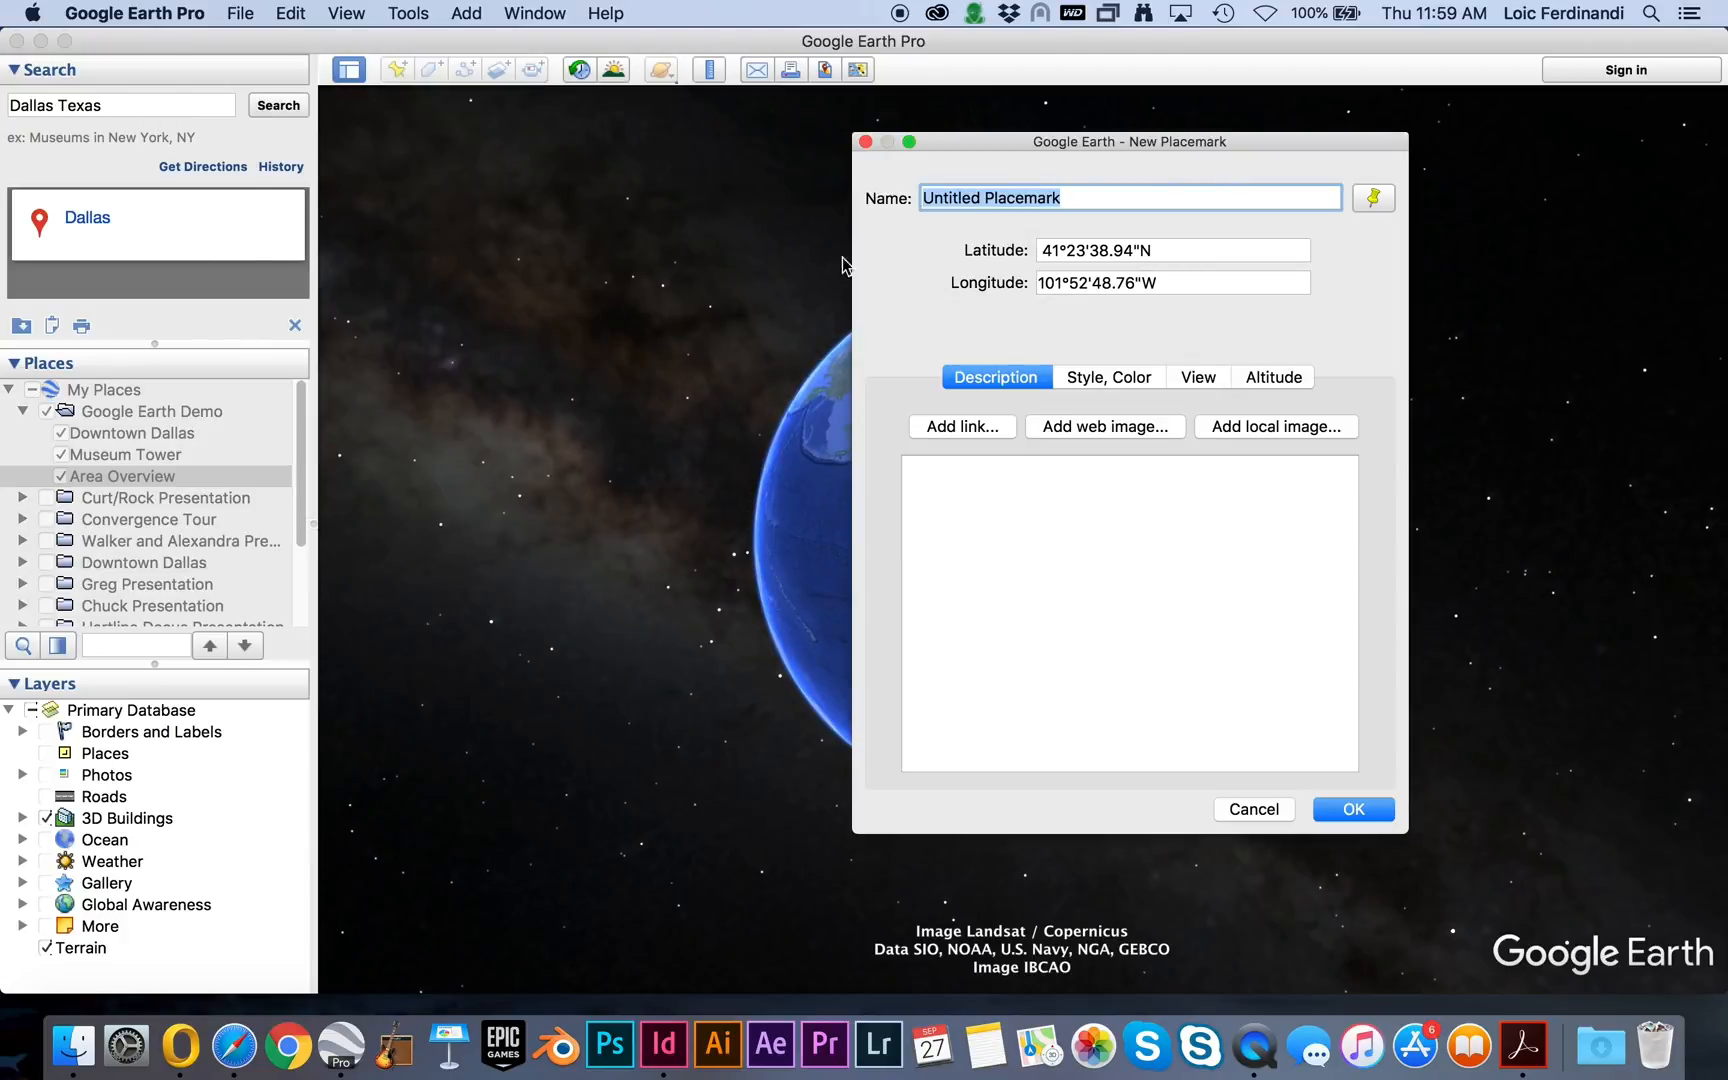
pyautogui.write('Earth')
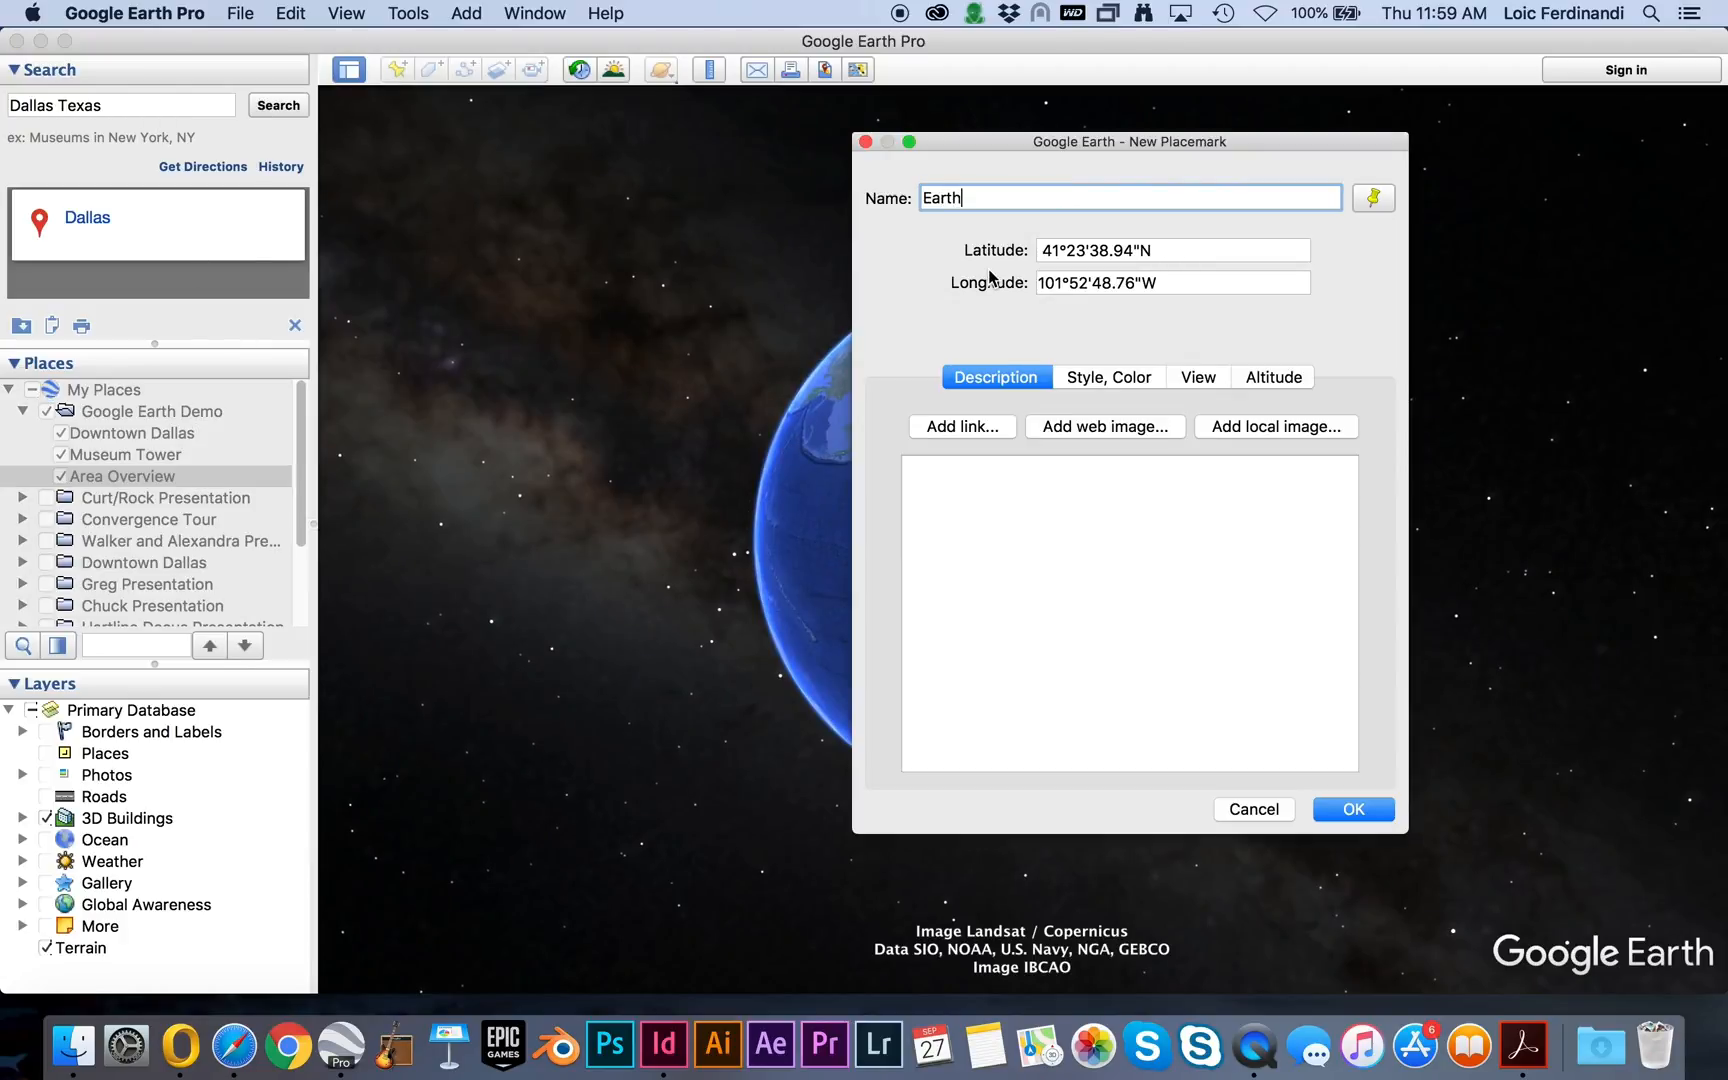
pyautogui.press('Return')
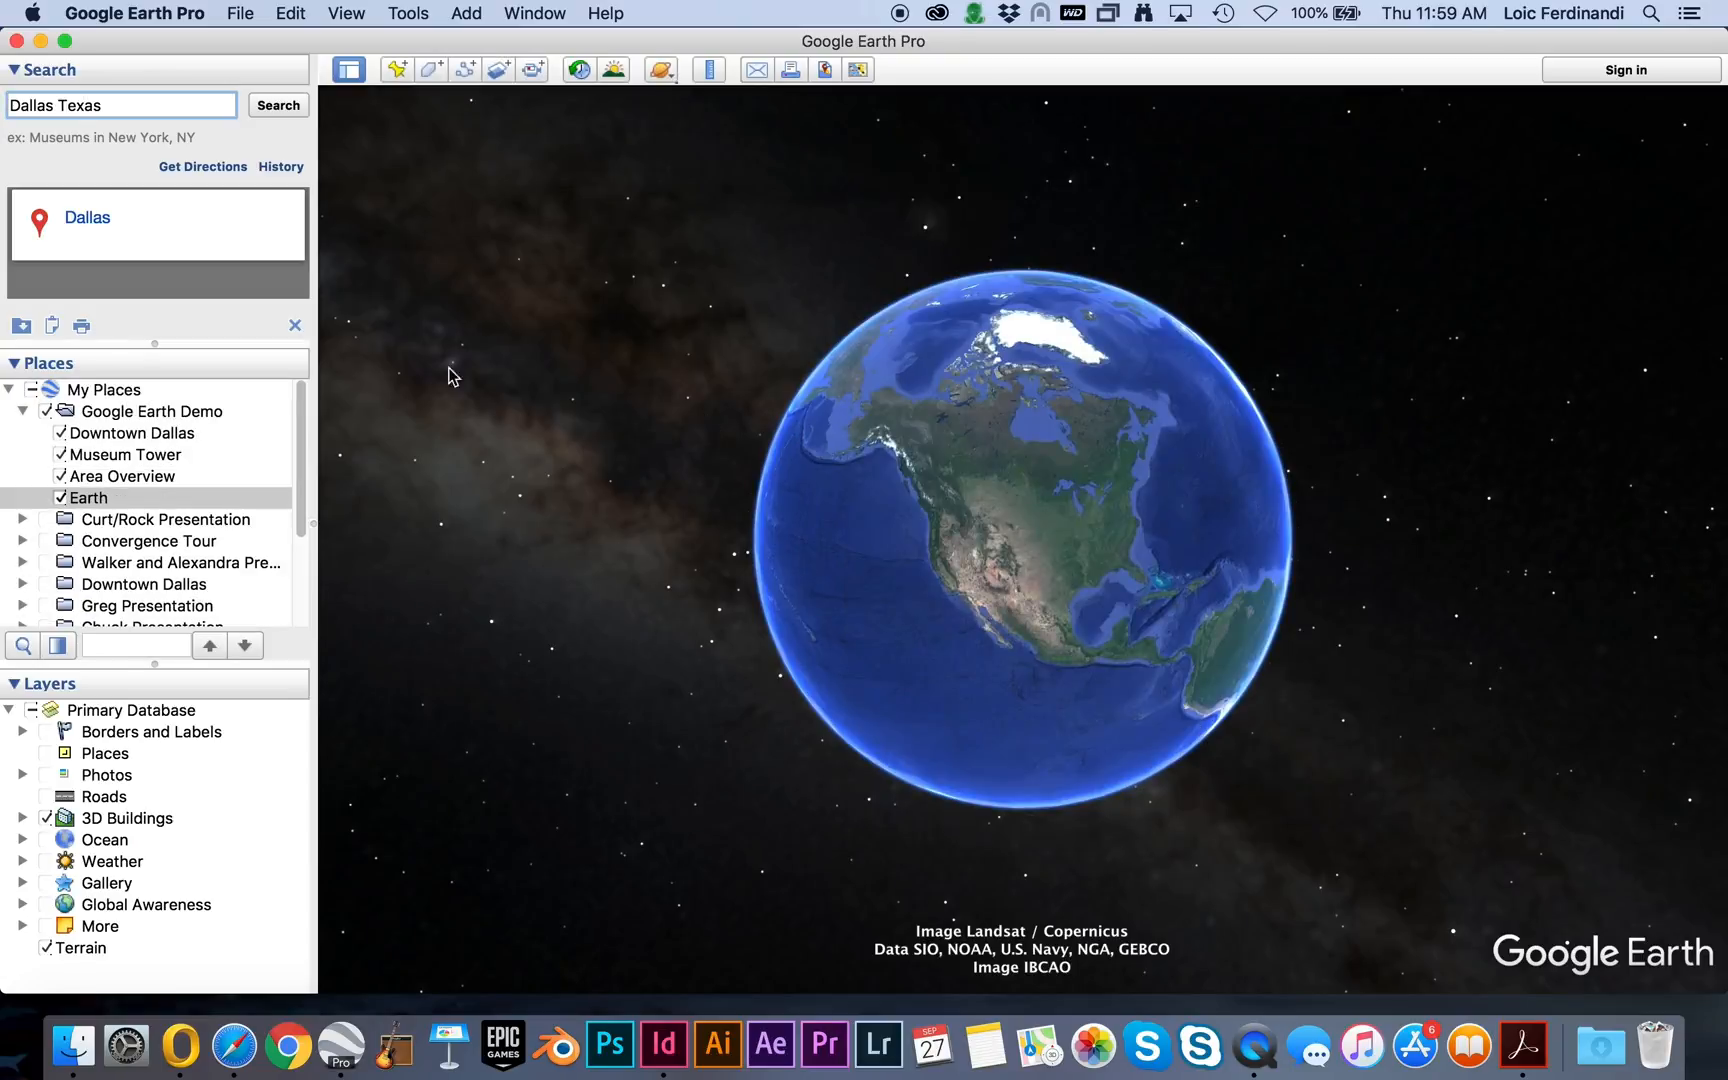
# Reorder the Google Earth Demo folder to Earth, Area Overview, Downtown Dallas, Museum Tower.
pyautogui.moveTo(104, 500); pyautogui.dragTo(104, 437)
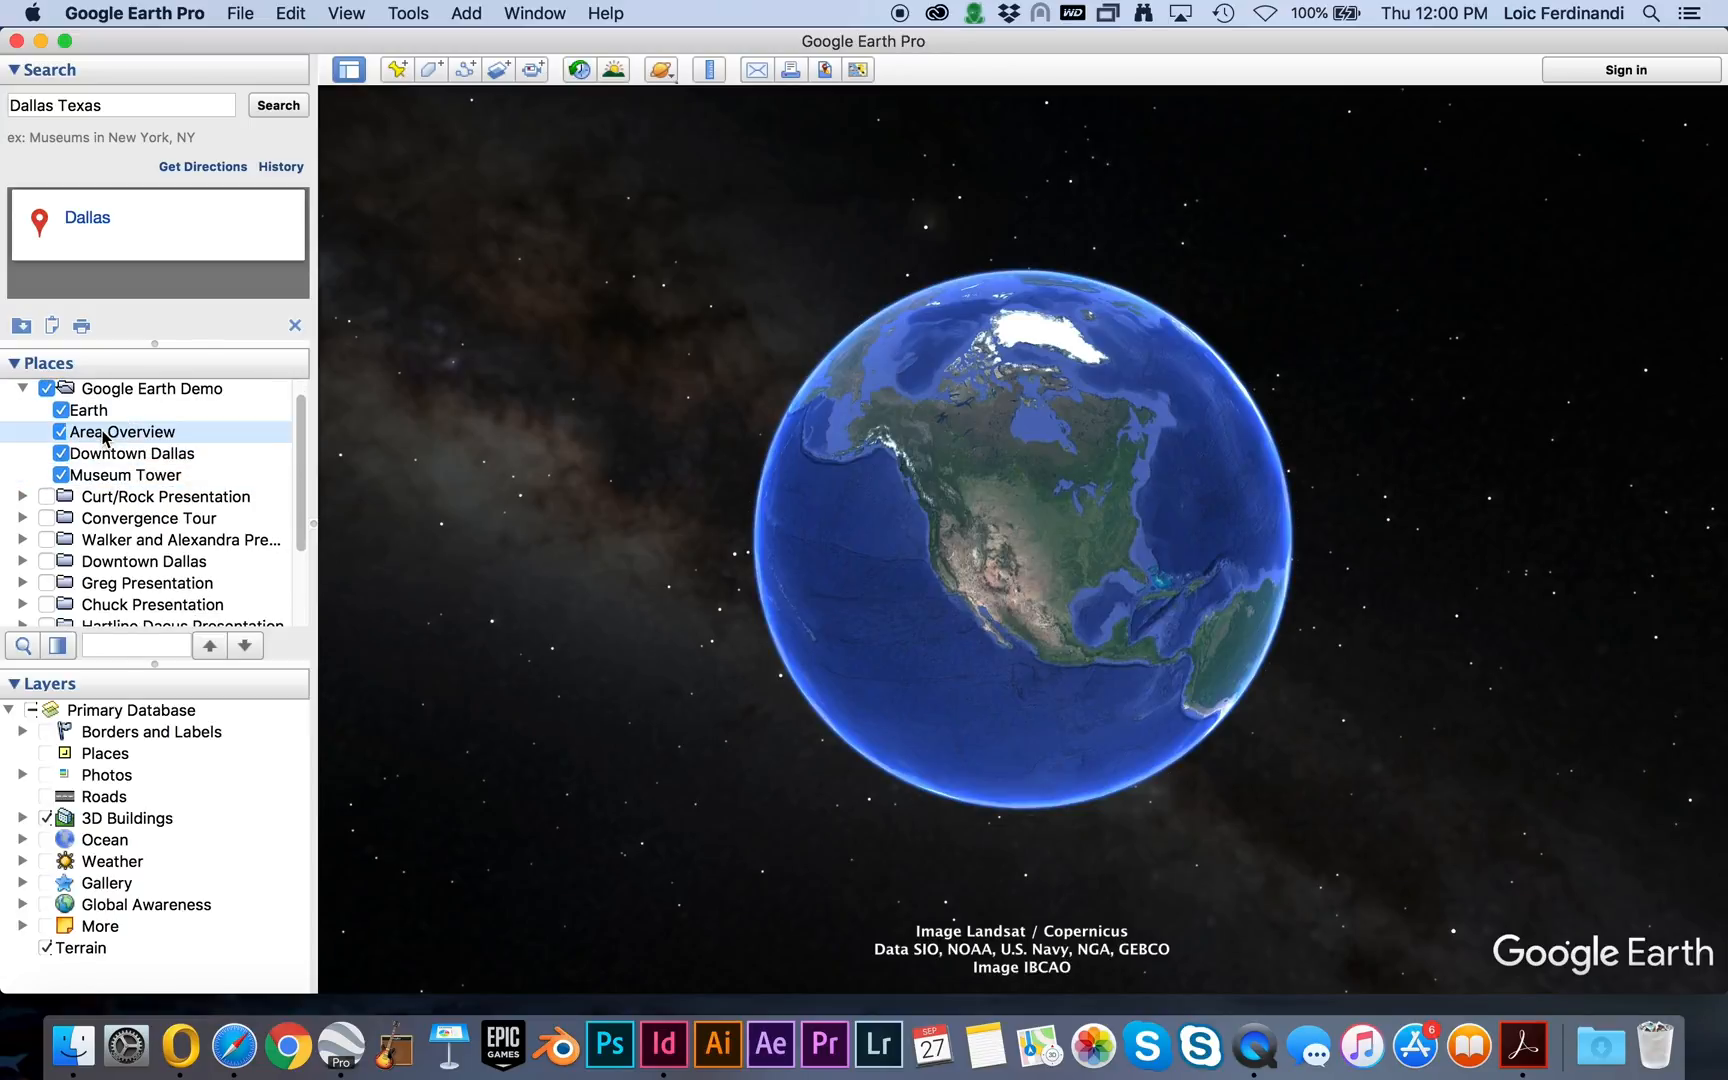
pyautogui.click(89, 413)
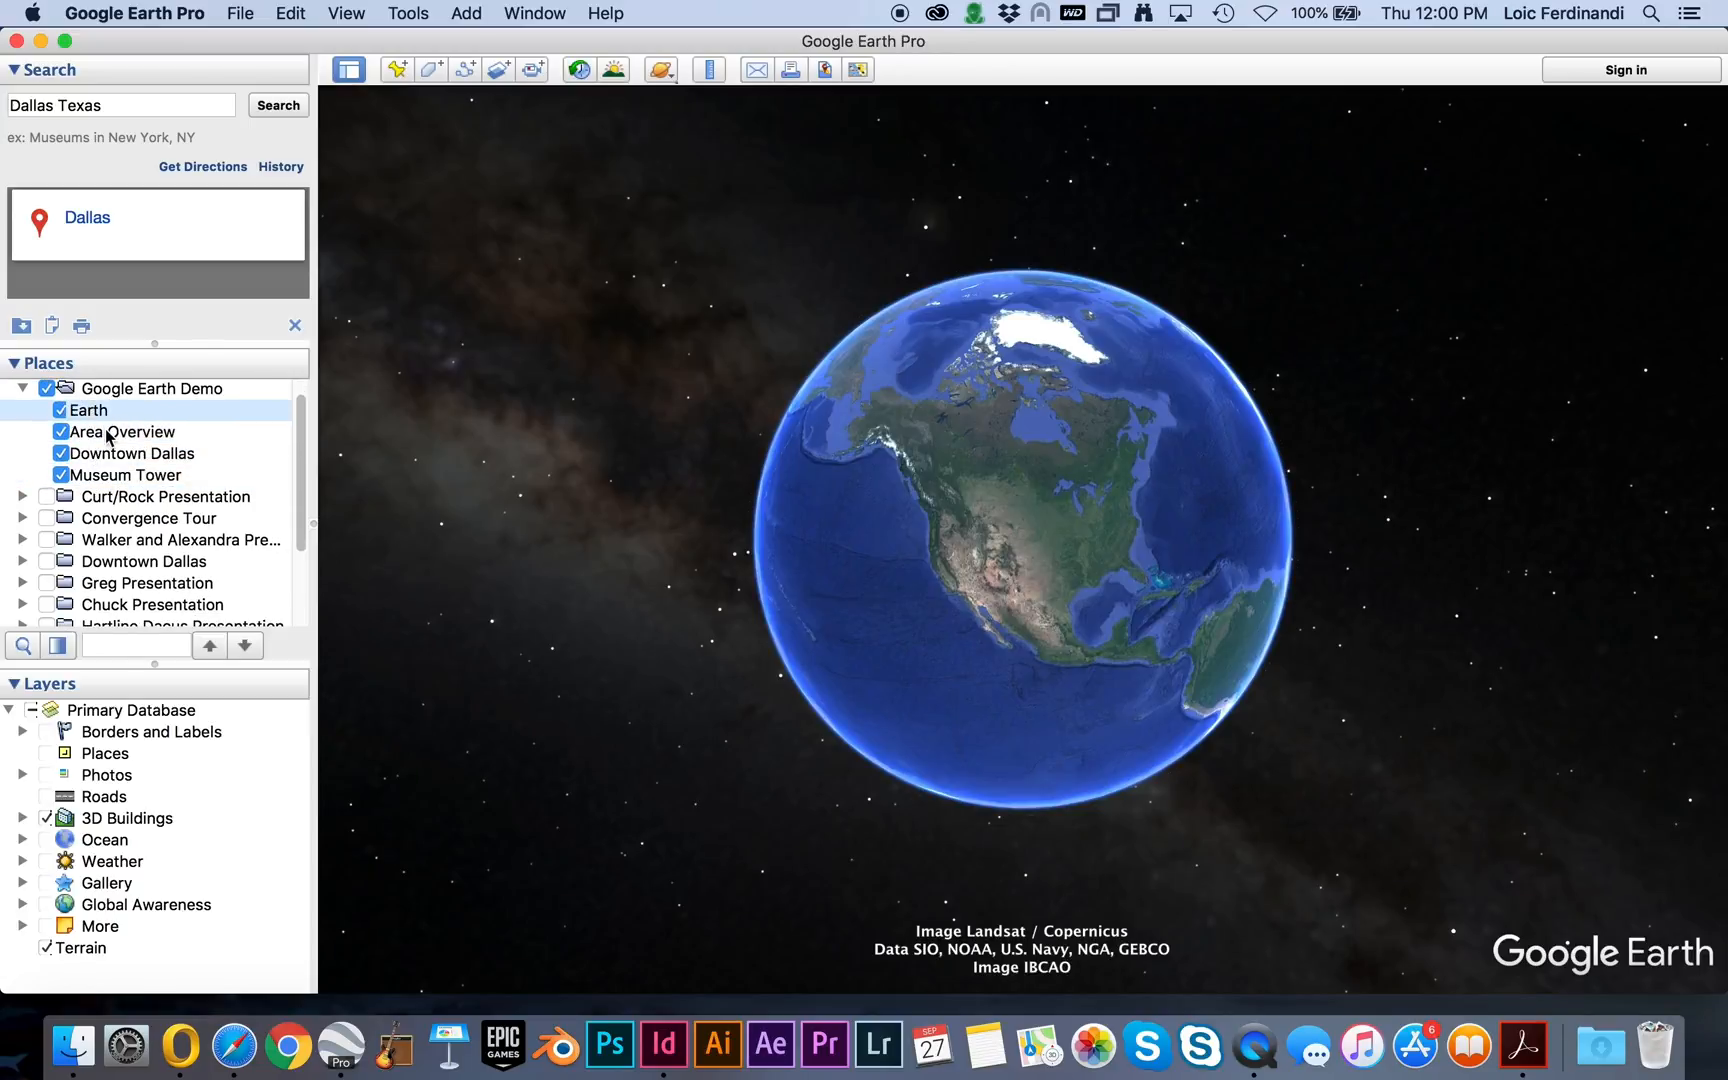
# Preview the sequence by flying to Area Overview, Downtown Dallas and Museum Tower, returning to Earth.
pyautogui.doubleClick(108, 433)
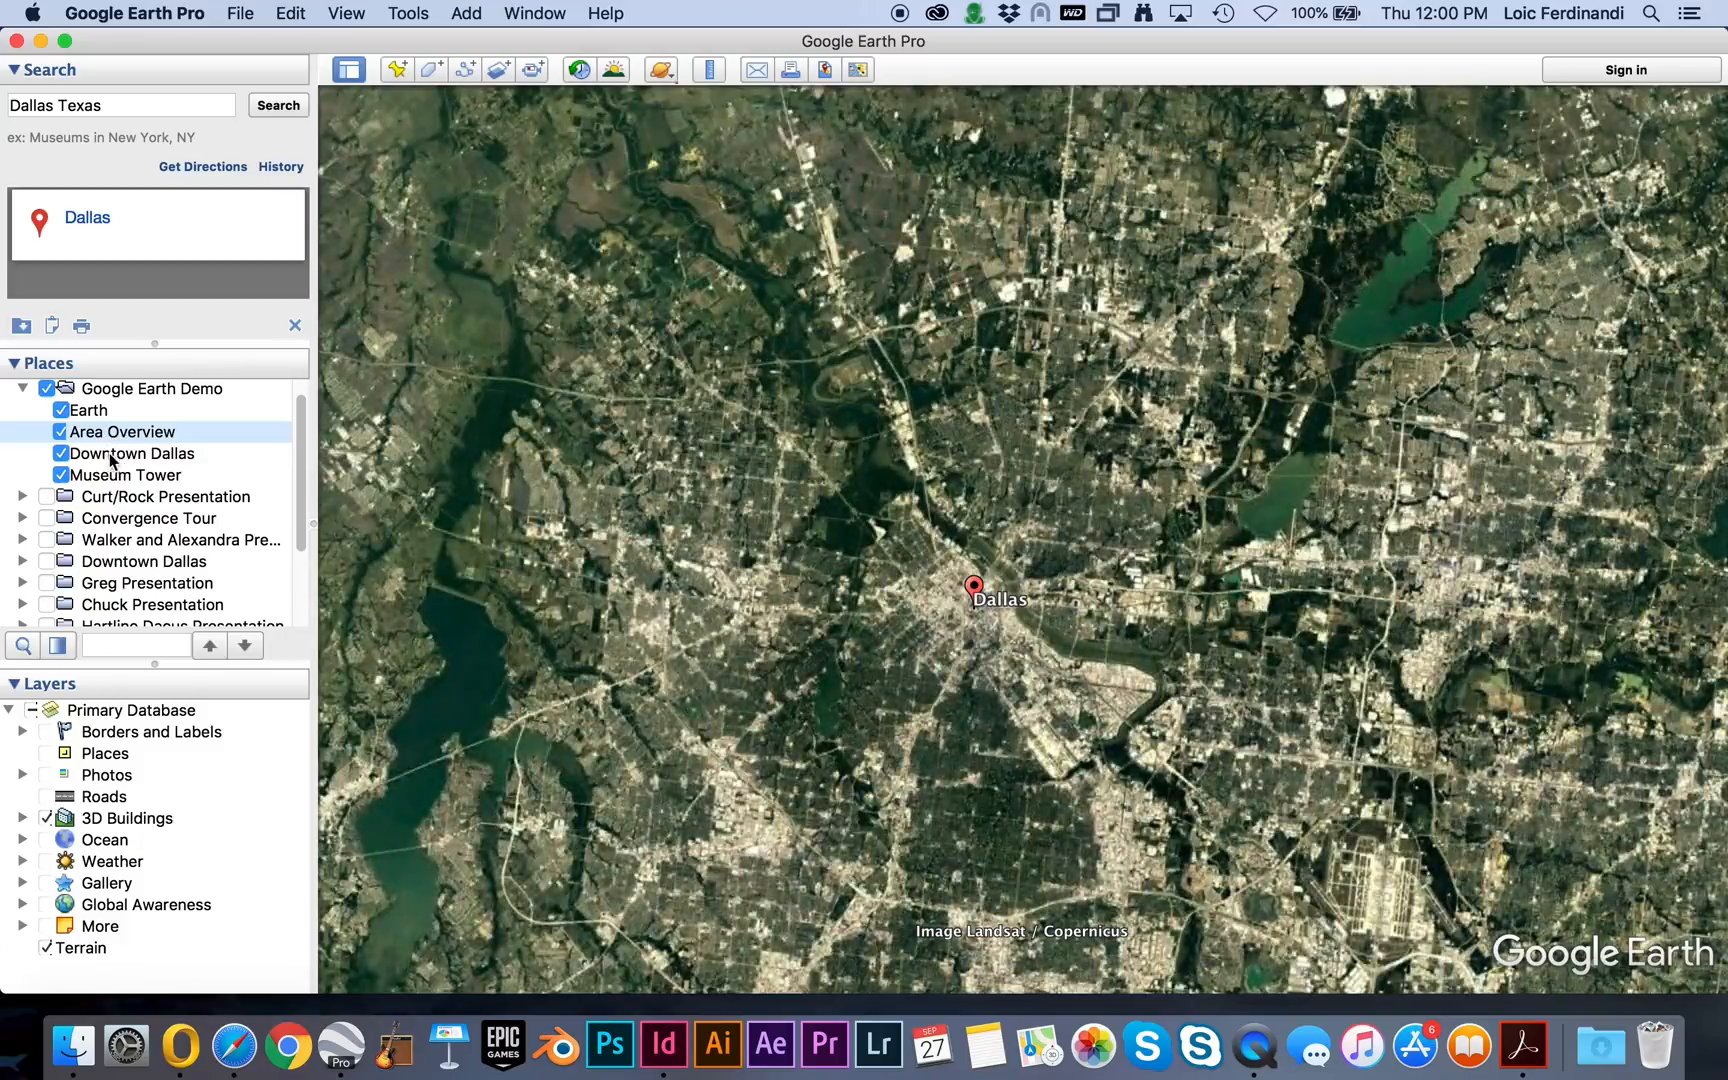
pyautogui.doubleClick(111, 456)
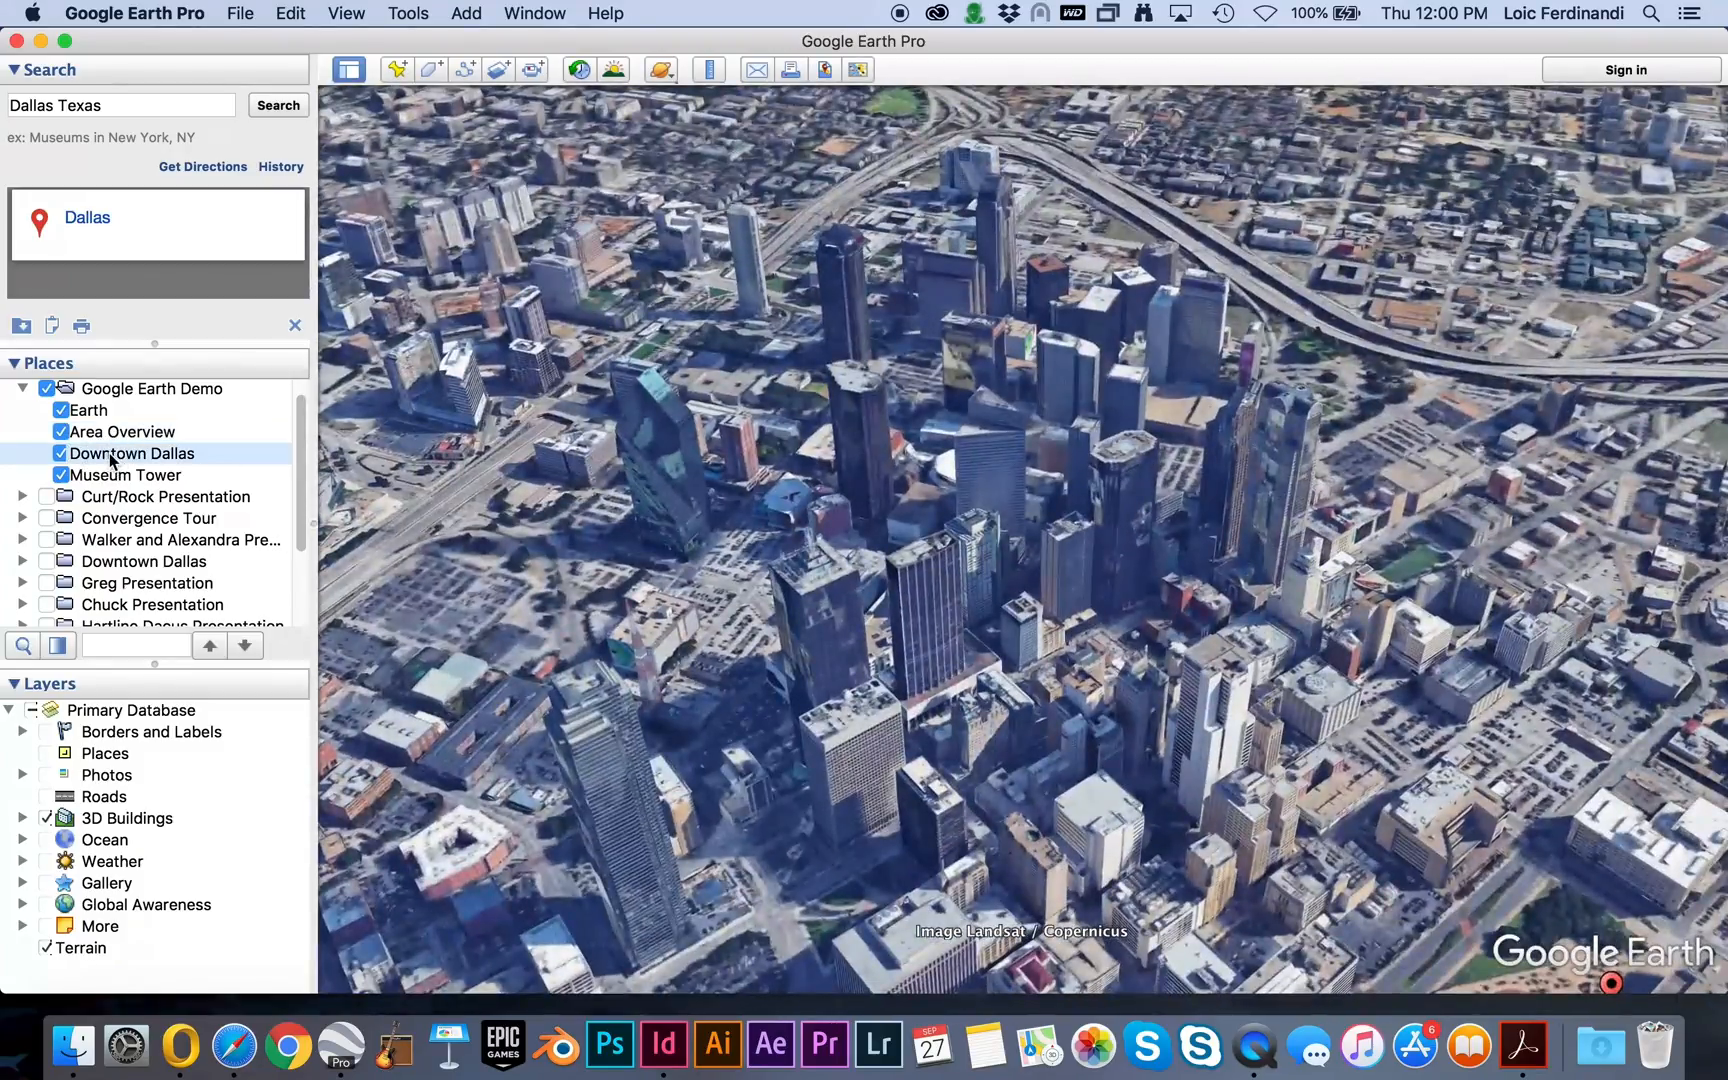
pyautogui.doubleClick(113, 476)
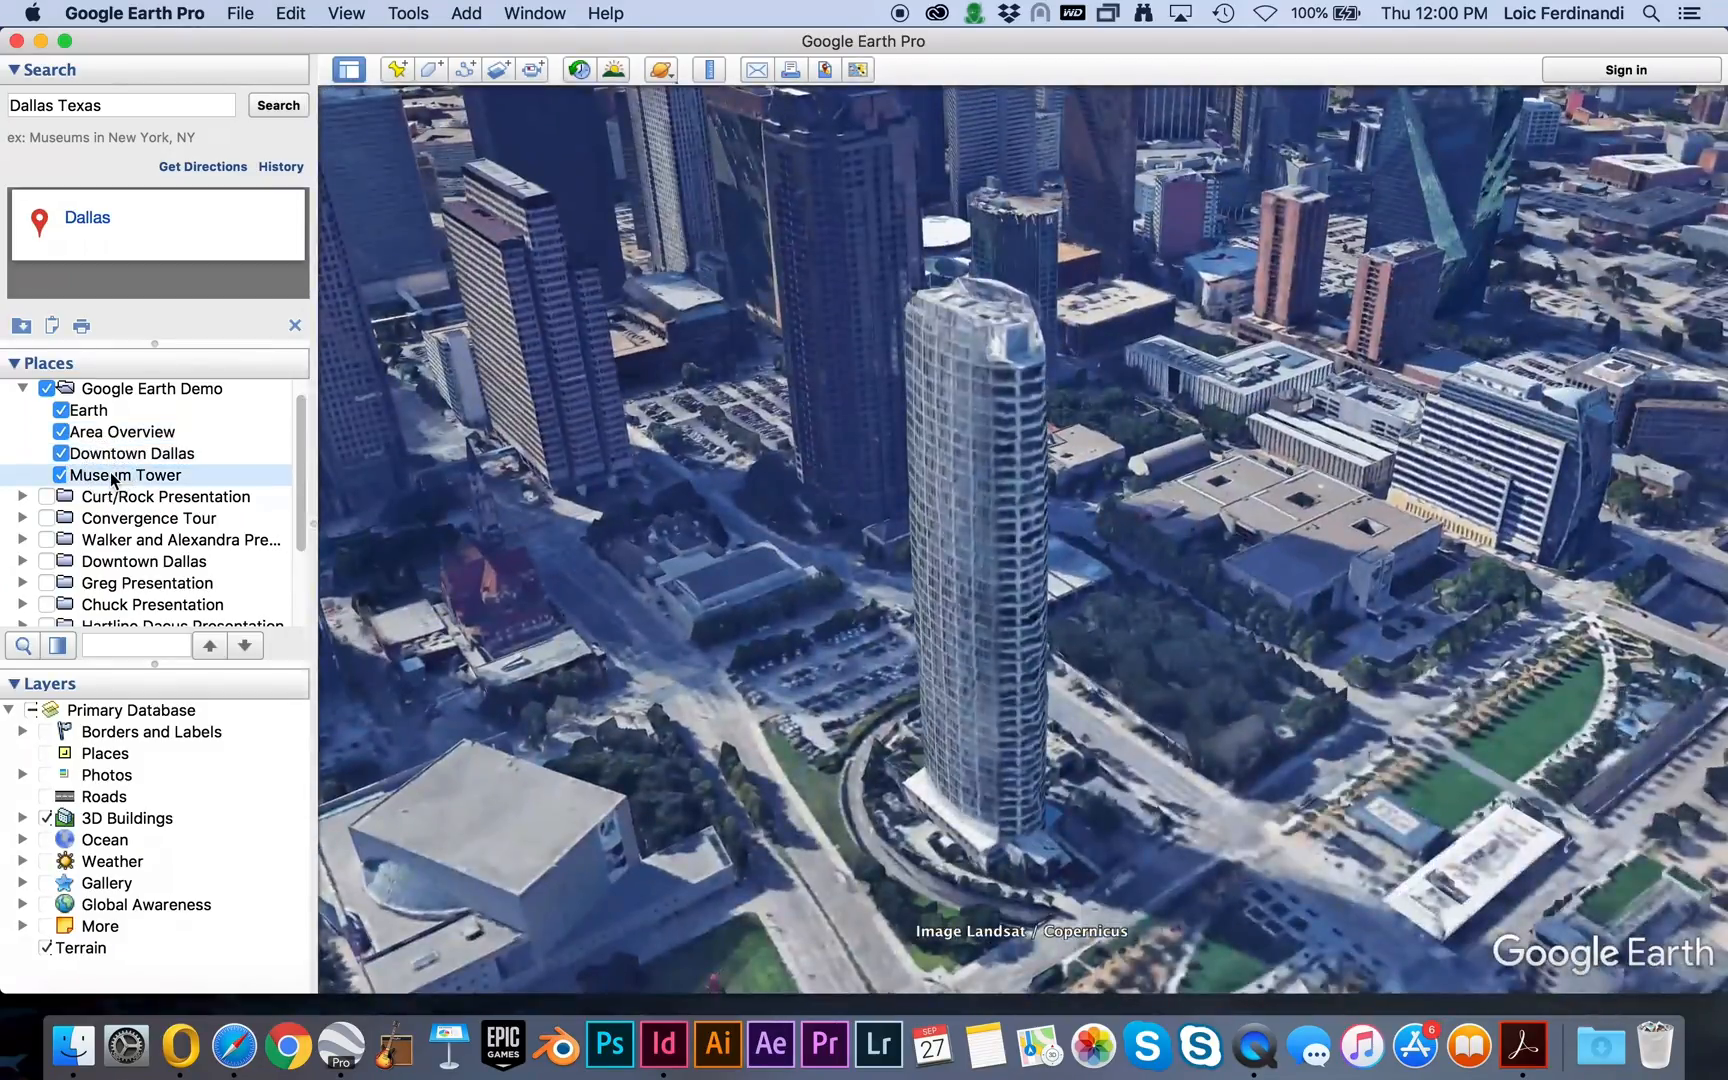
pyautogui.doubleClick(91, 415)
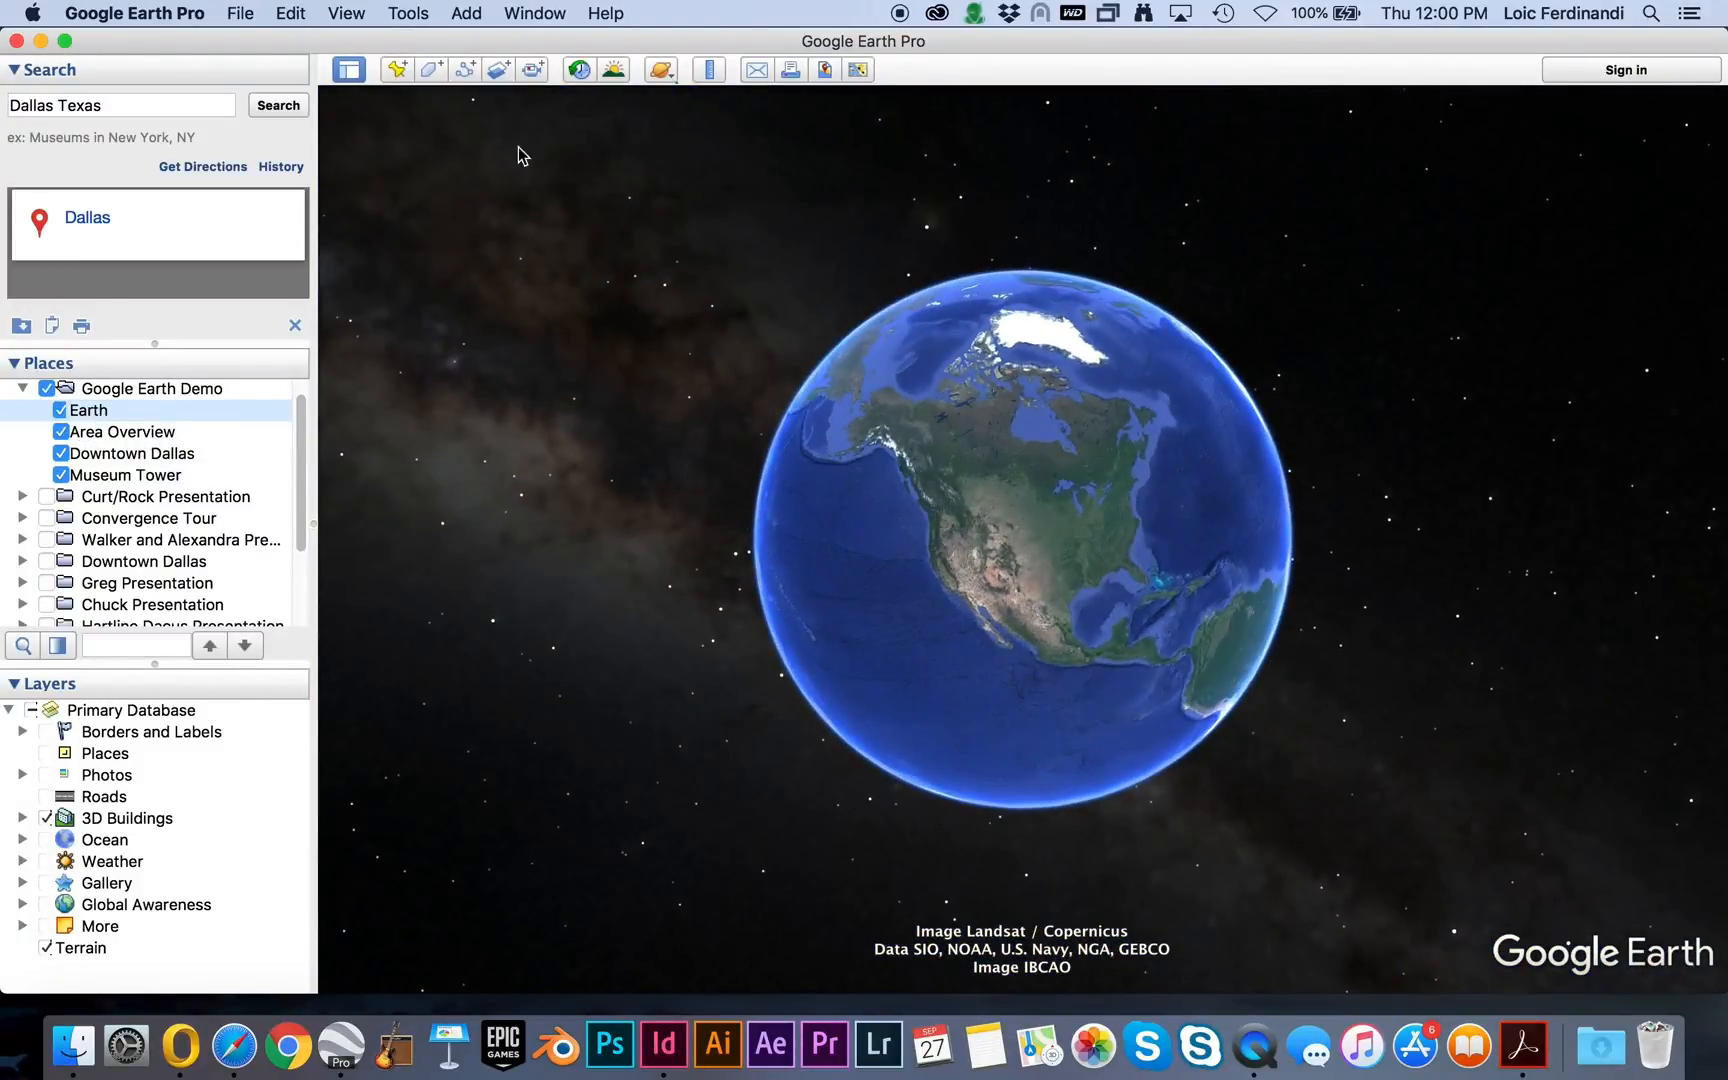
# Record a tour from Earth through Area Overview, Downtown Dallas and Museum Tower, ending back at Earth.
pyautogui.click(530, 70)
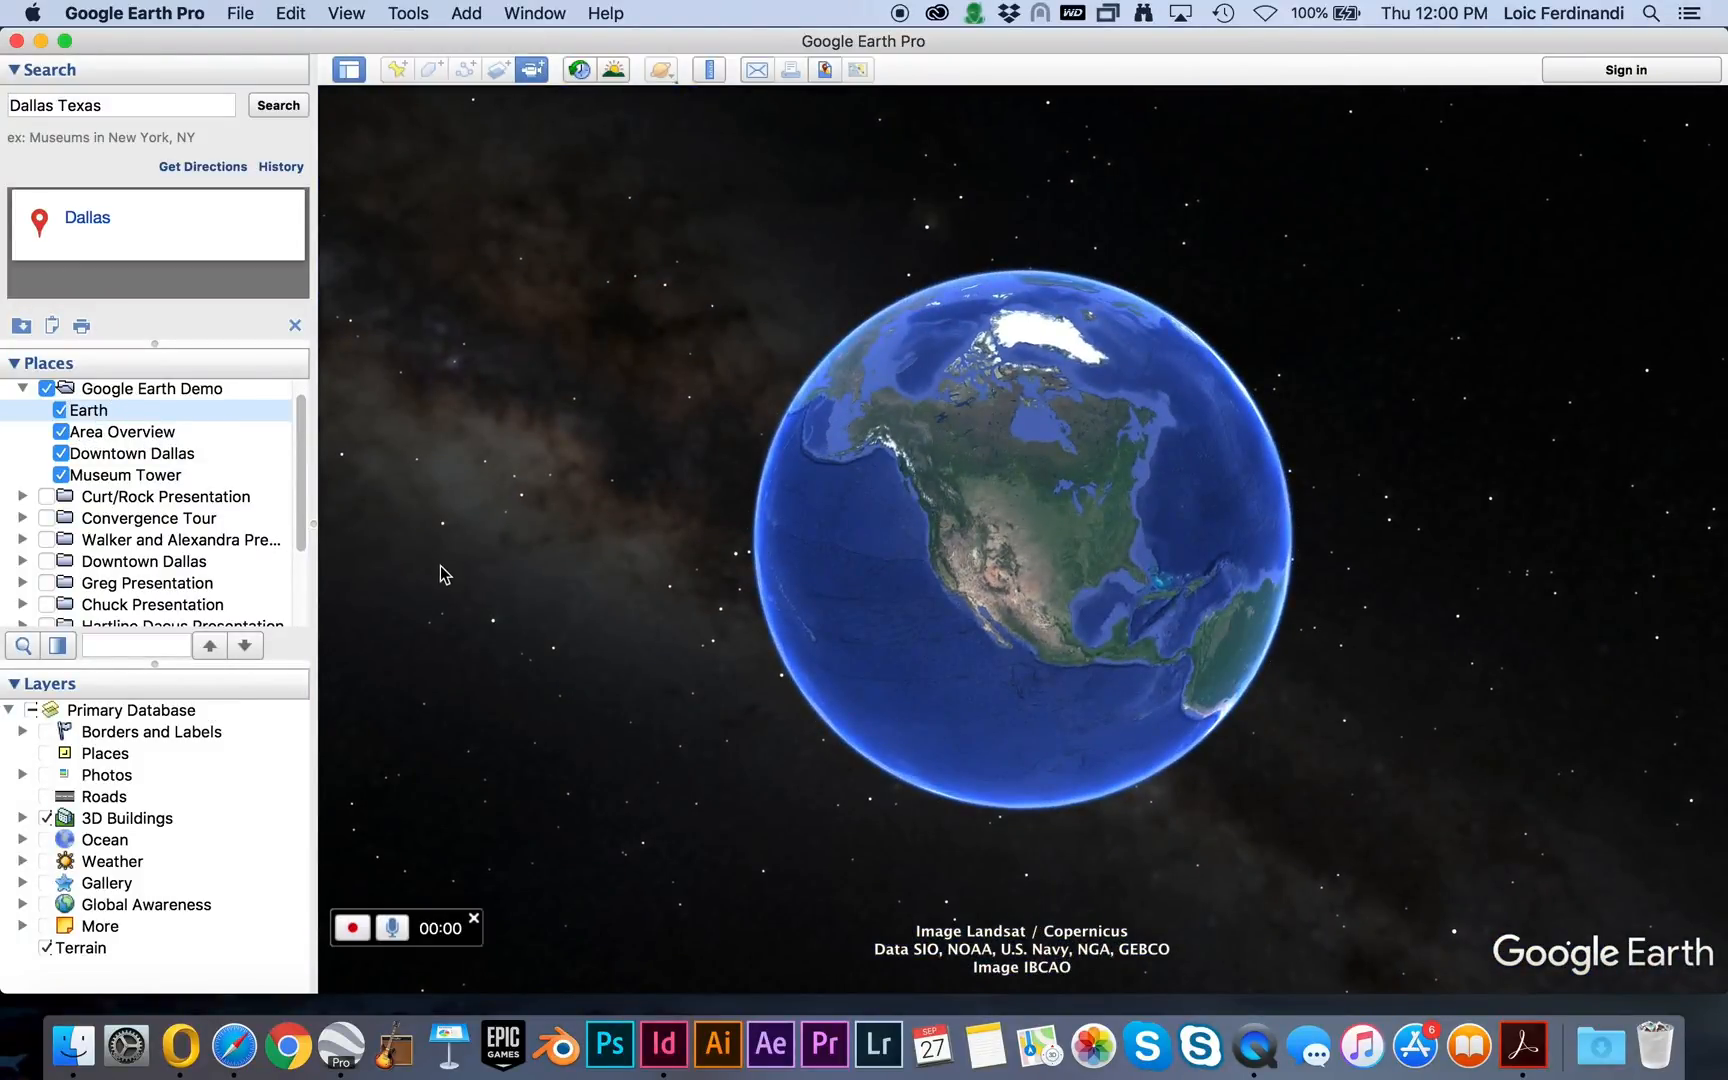
pyautogui.click(355, 929)
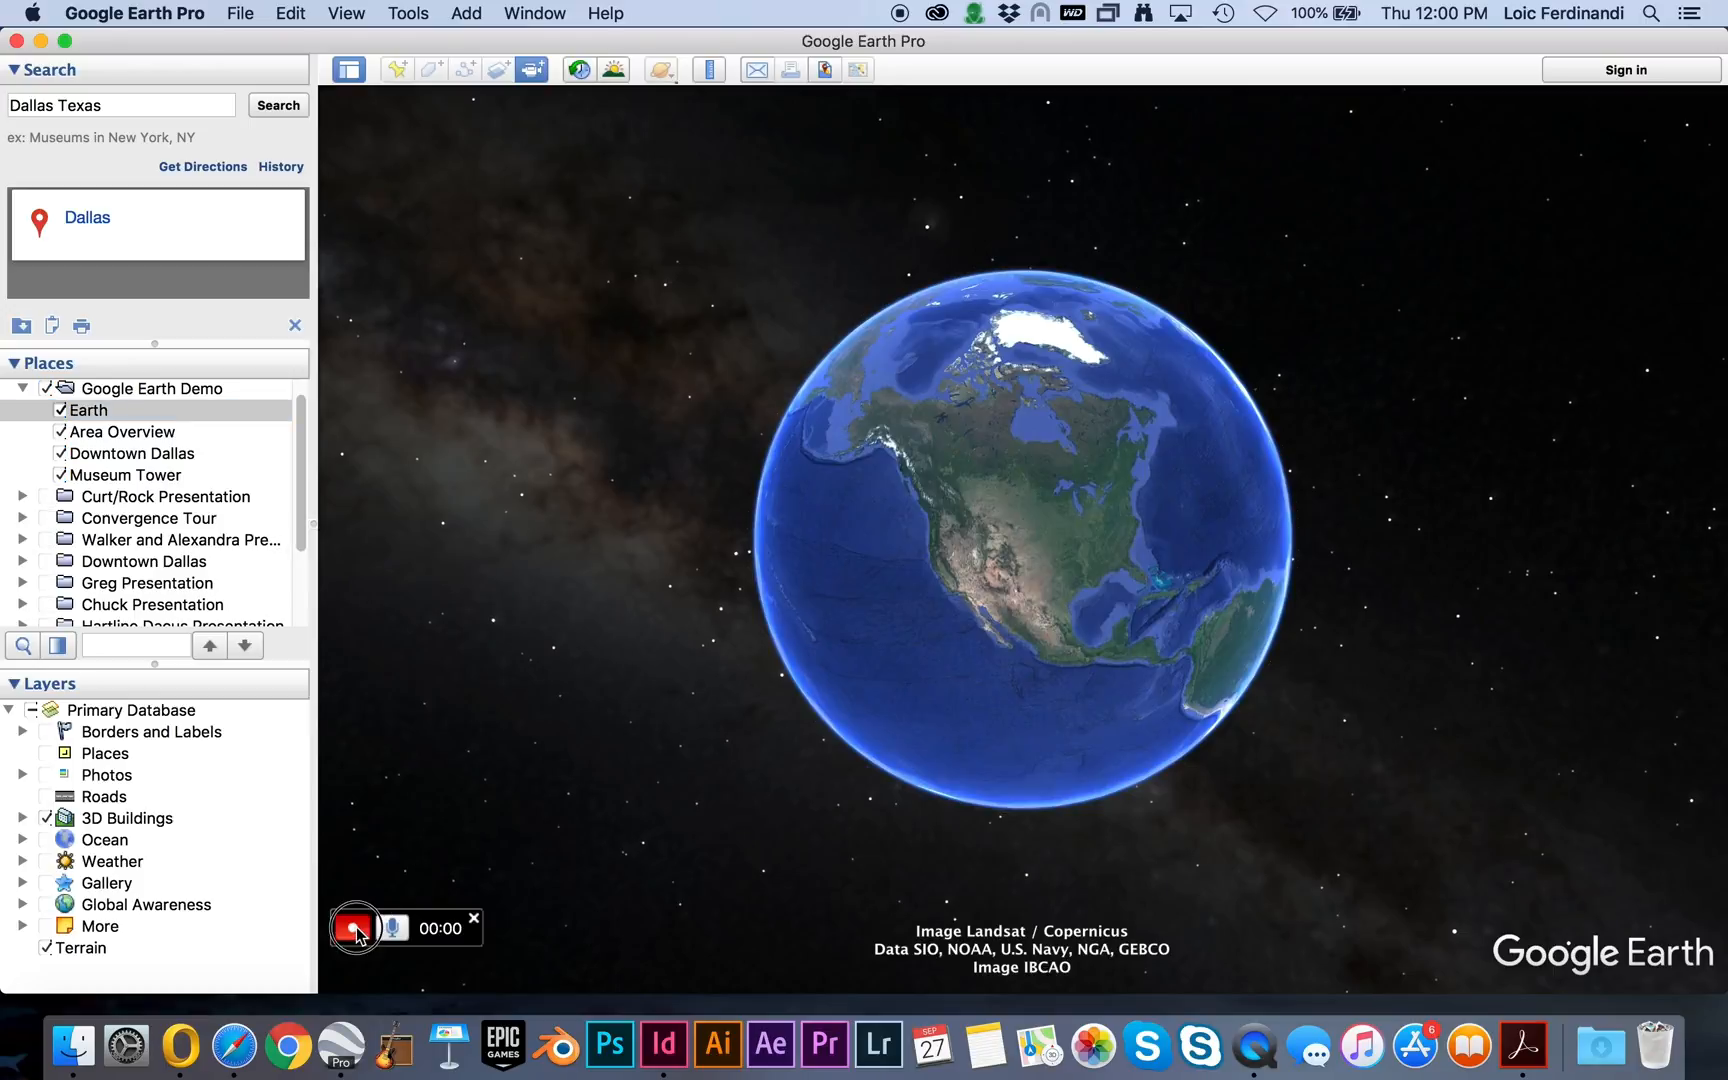
pyautogui.doubleClick(127, 435)
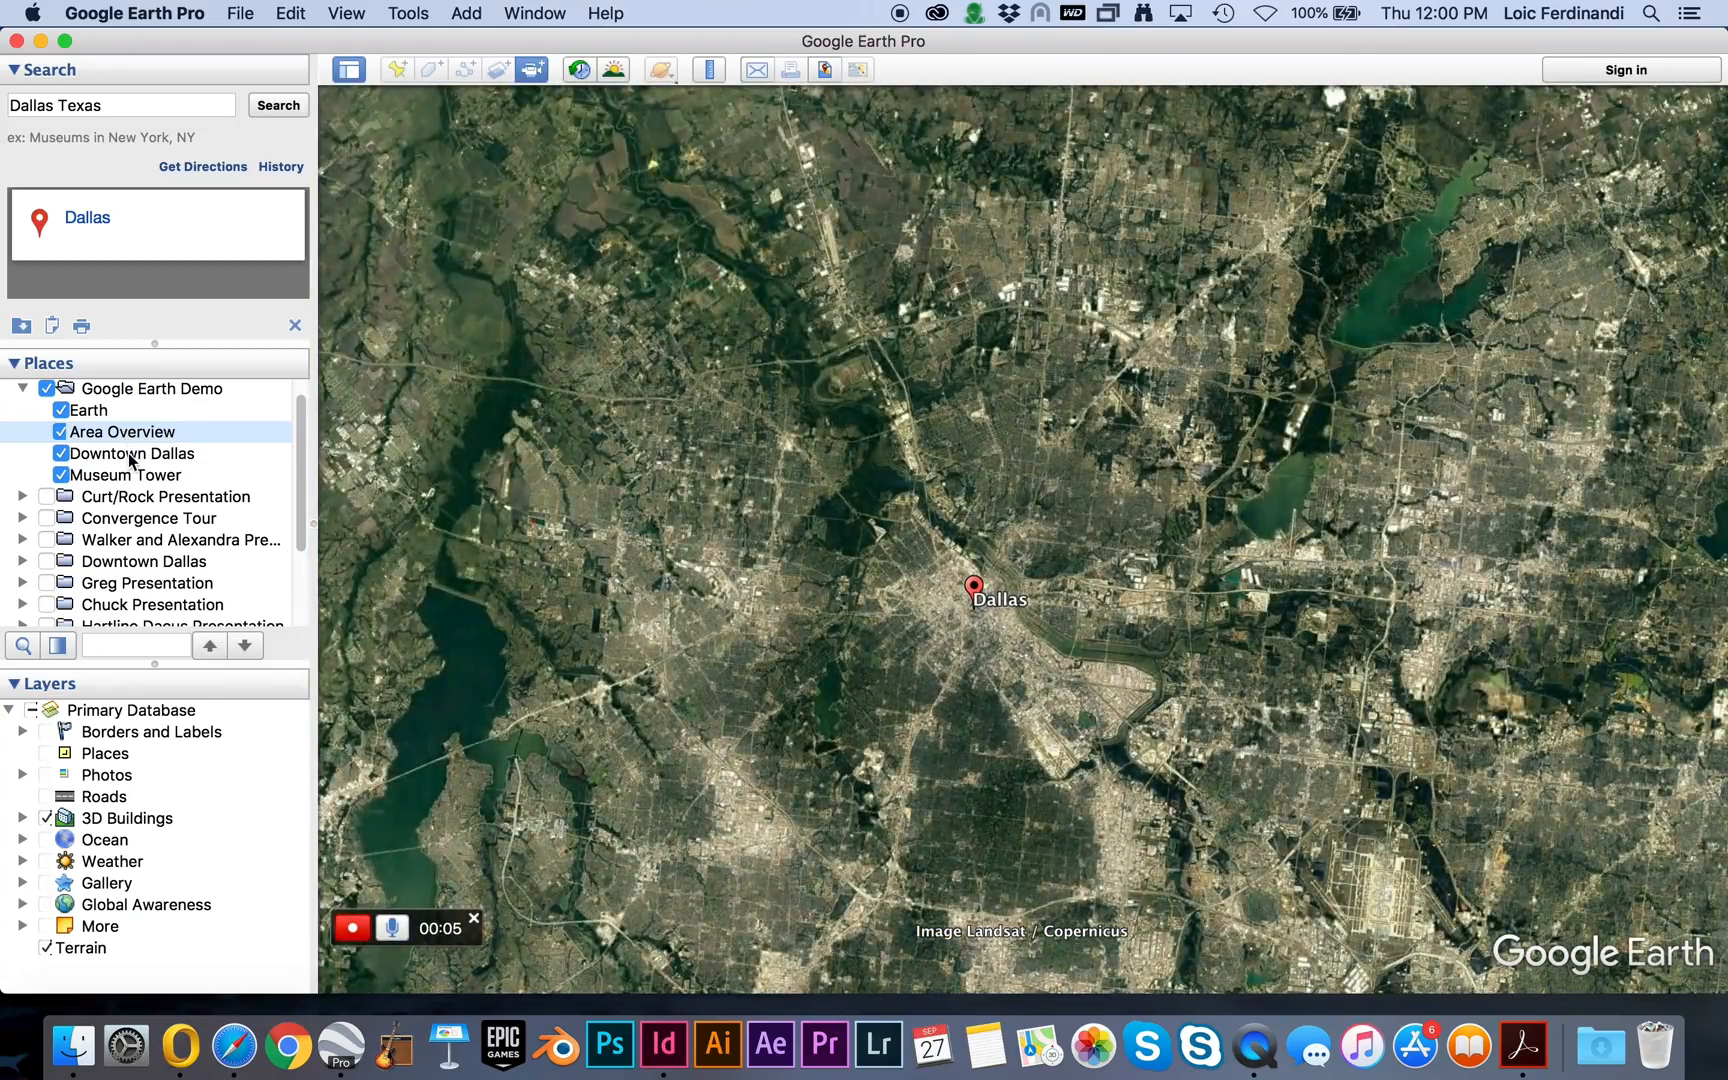
pyautogui.doubleClick(130, 456)
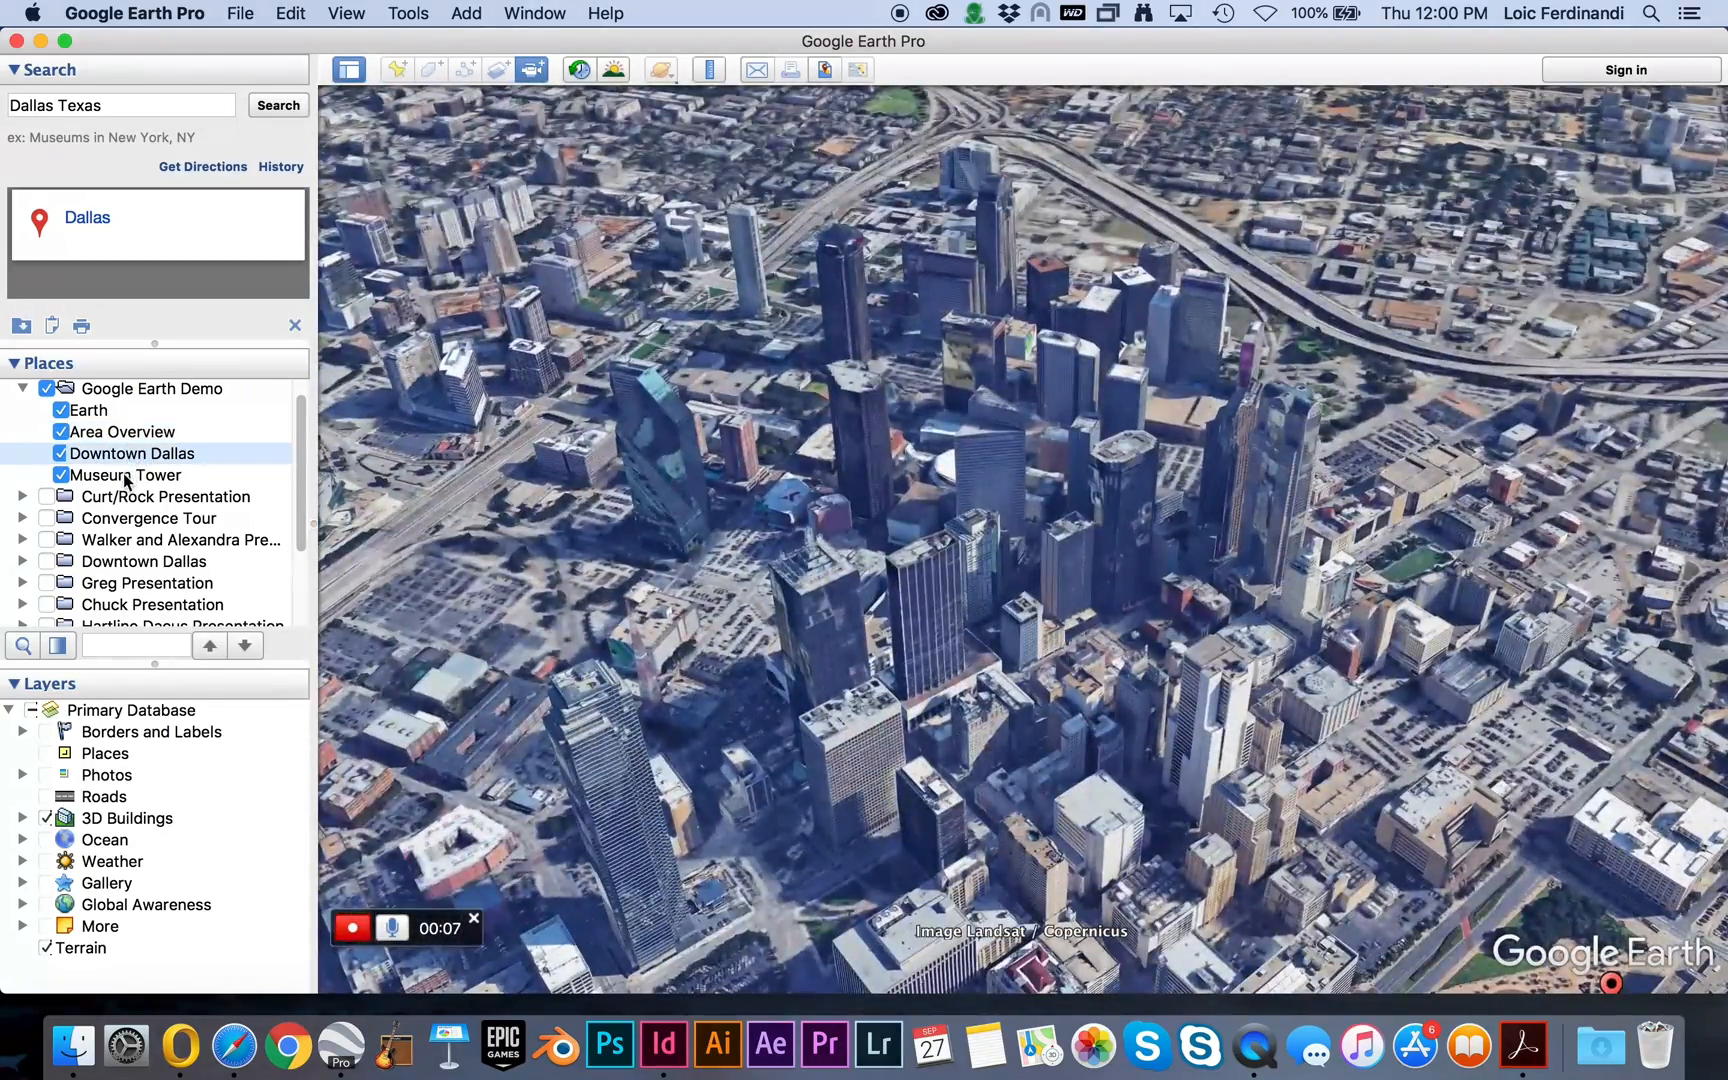
pyautogui.doubleClick(124, 476)
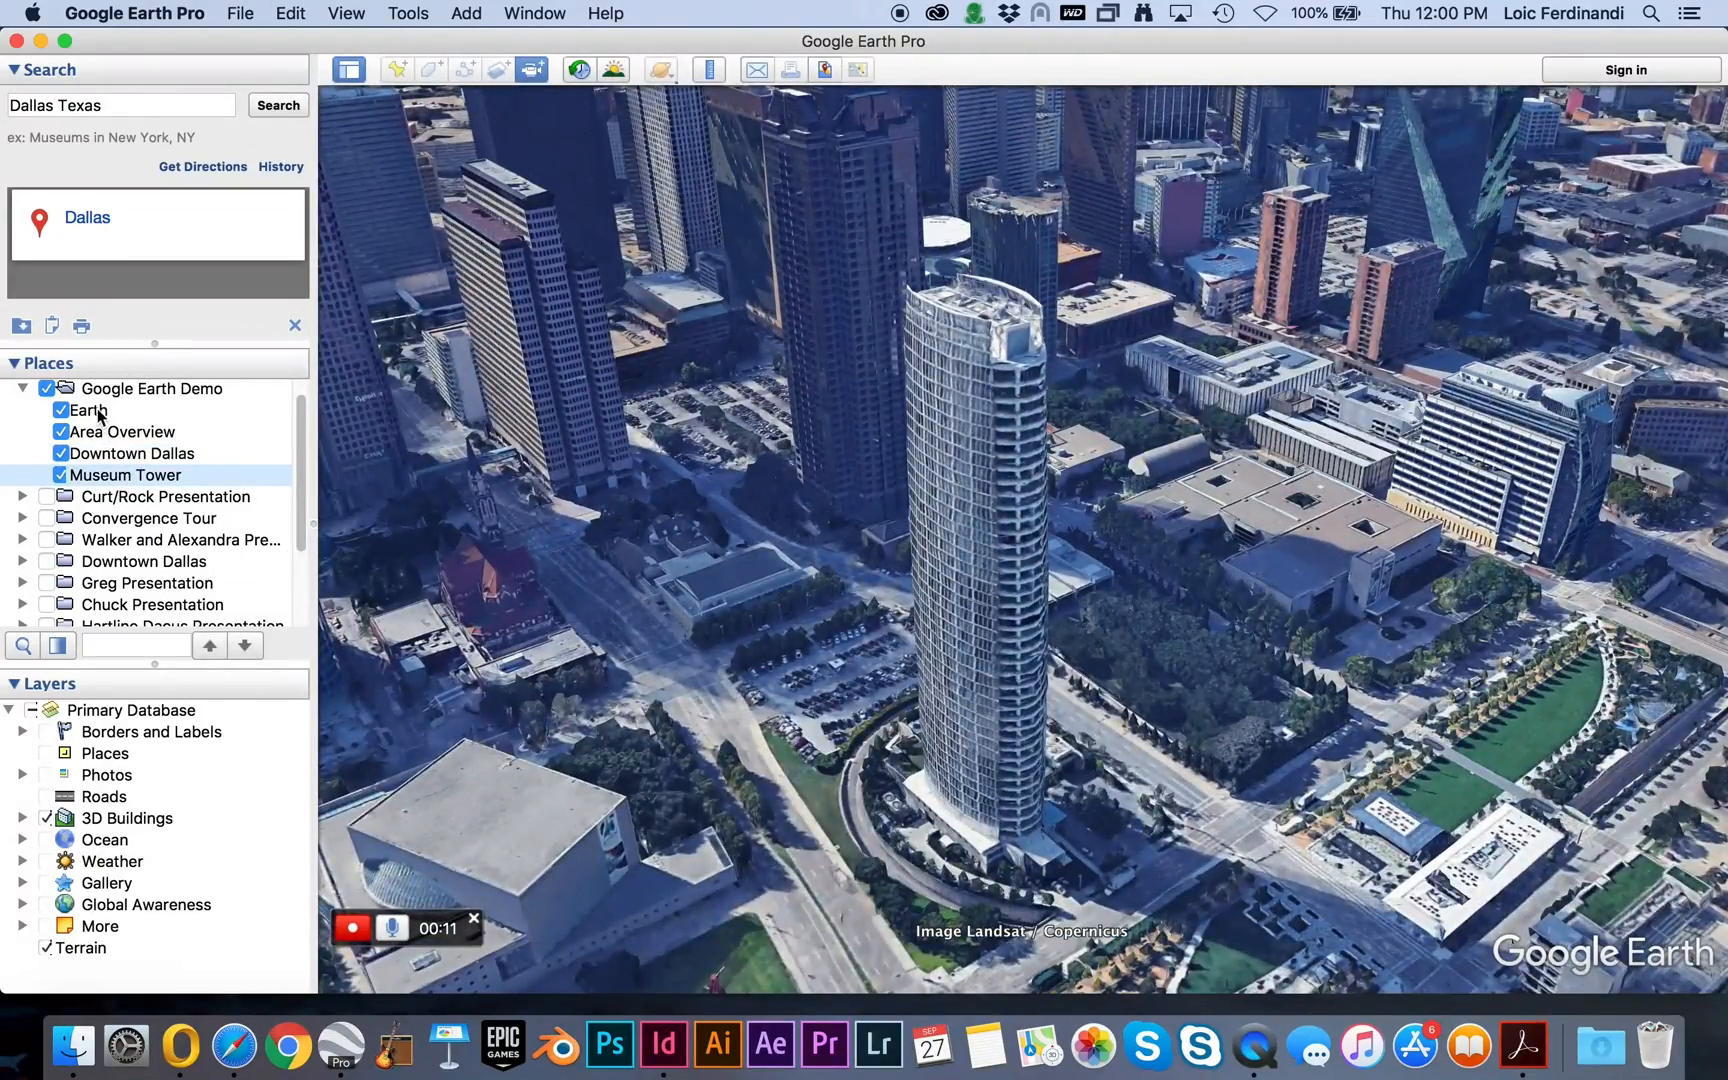
pyautogui.doubleClick(98, 412)
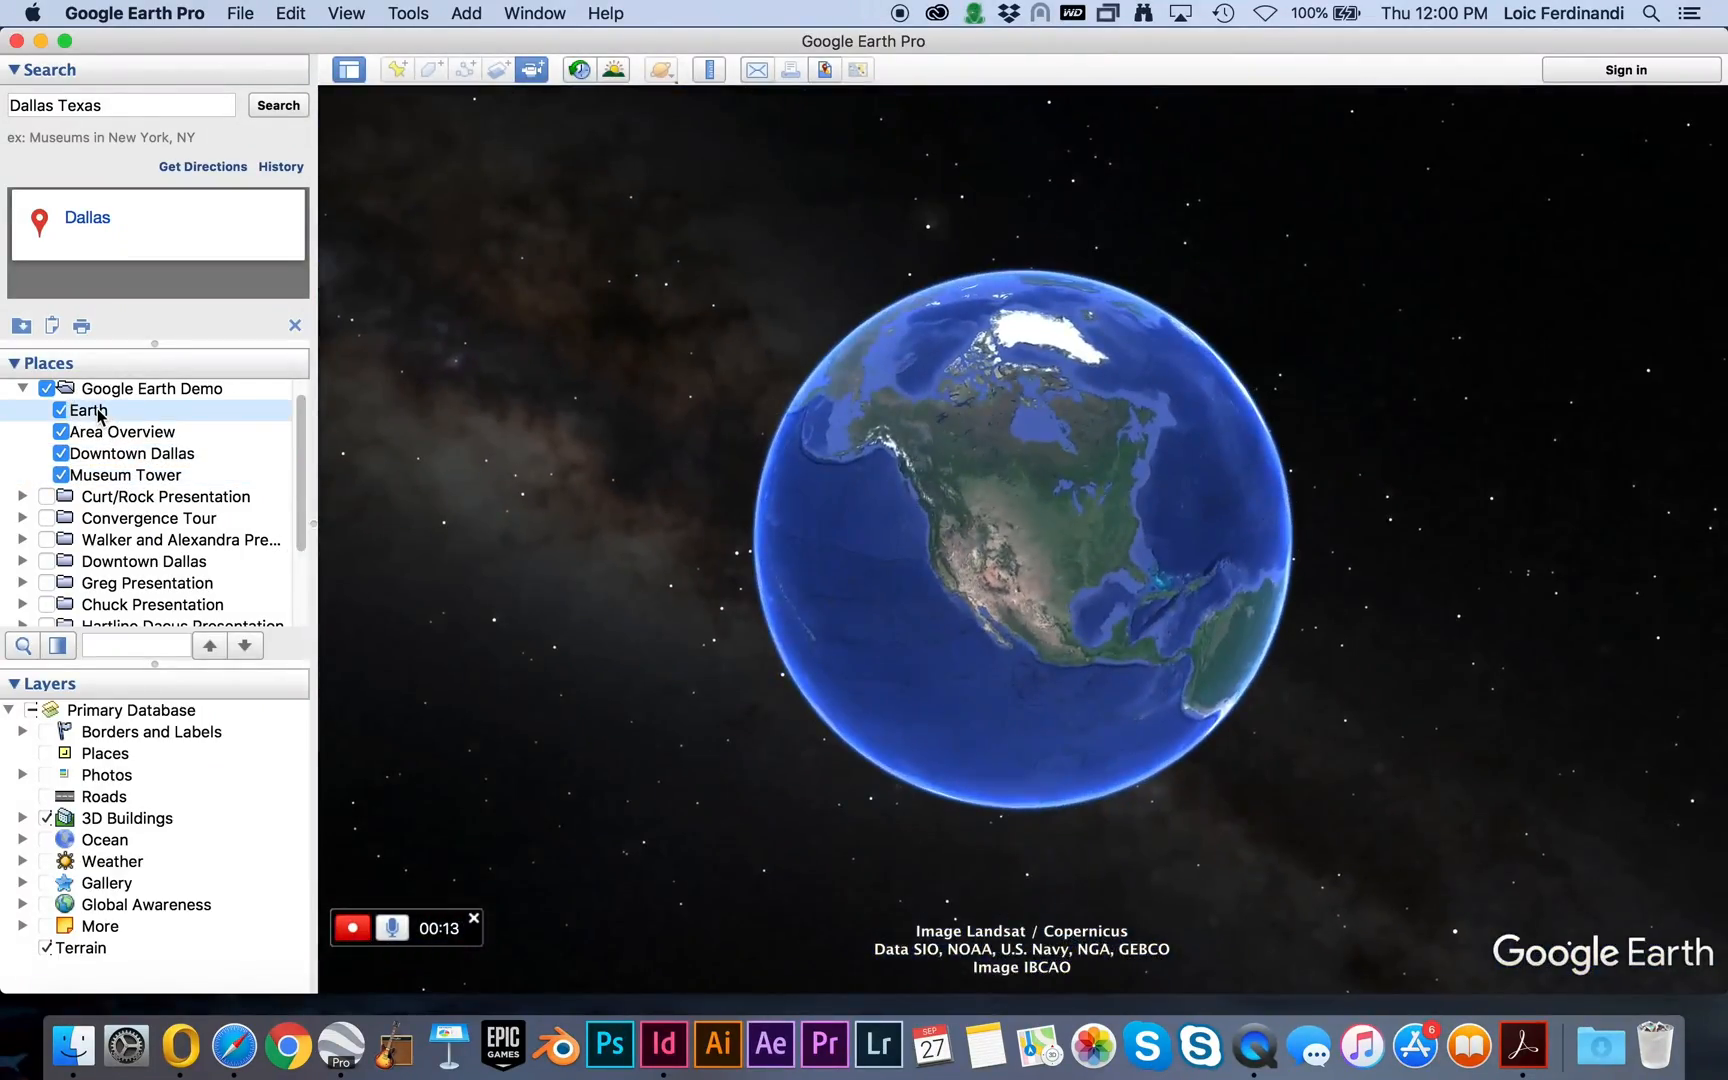
pyautogui.click(352, 930)
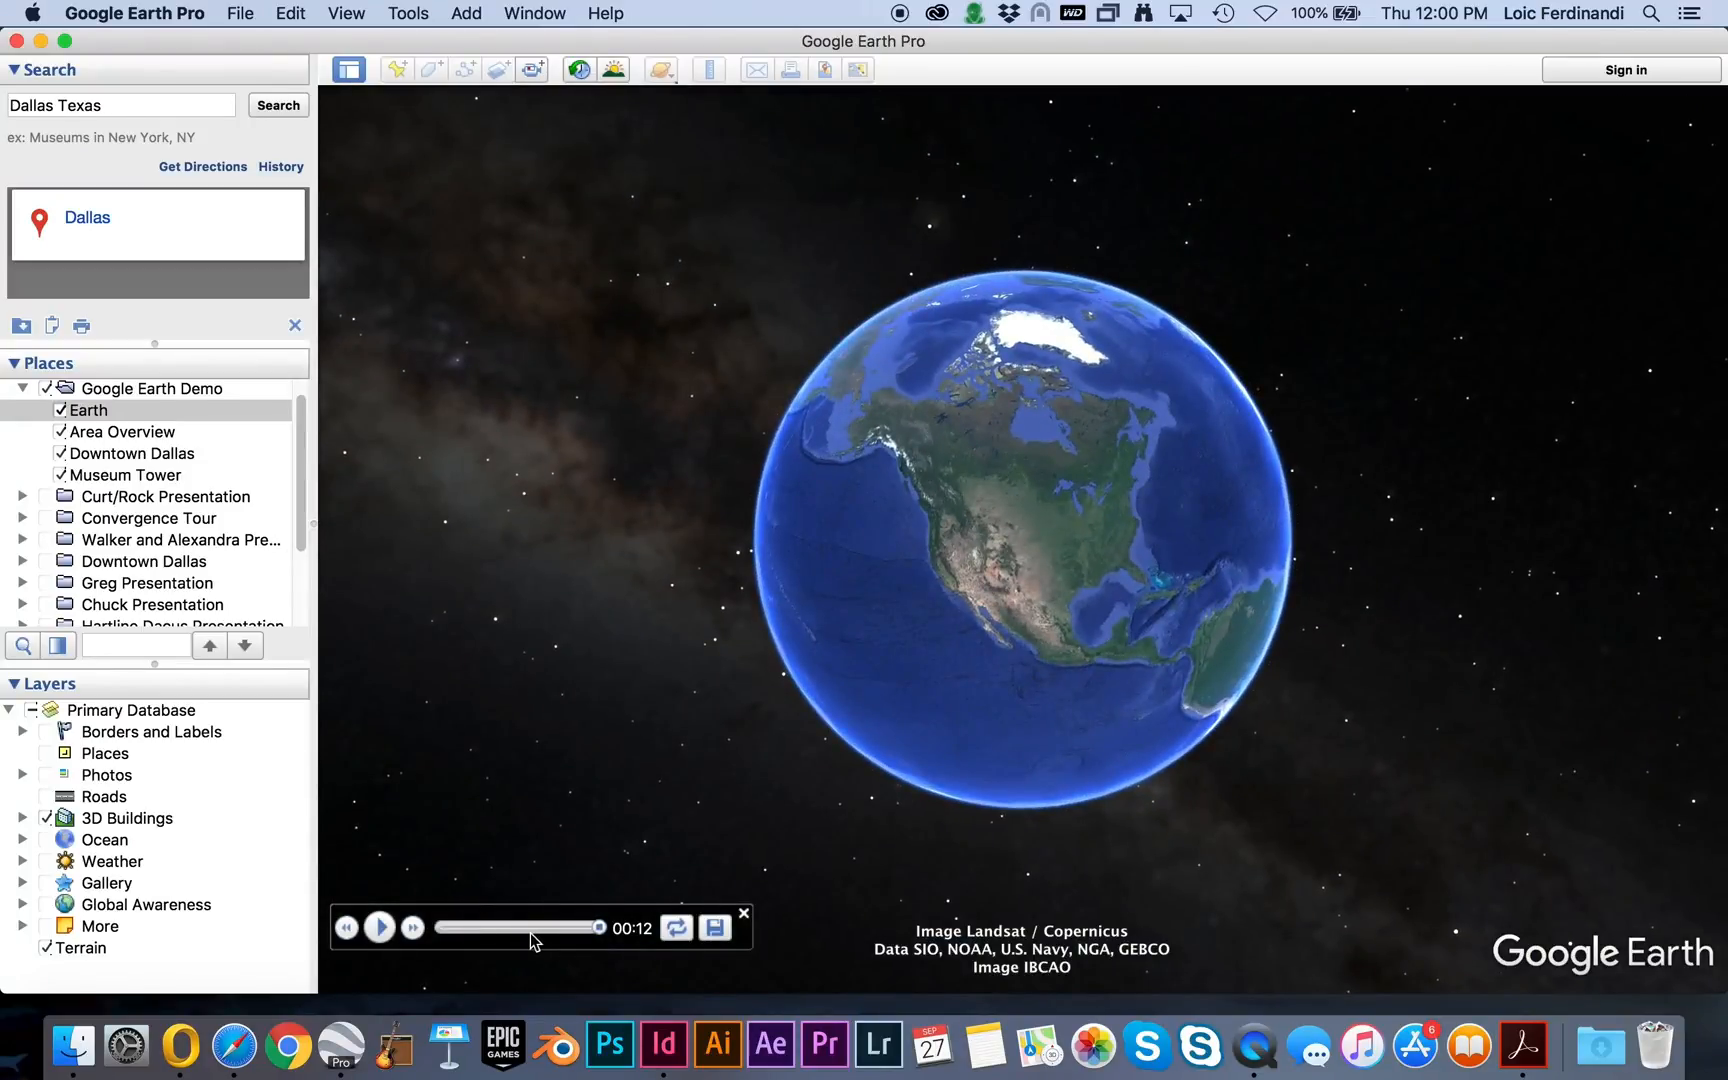
# Save the recorded tour as Demo Video and close the tour player.
pyautogui.click(715, 930)
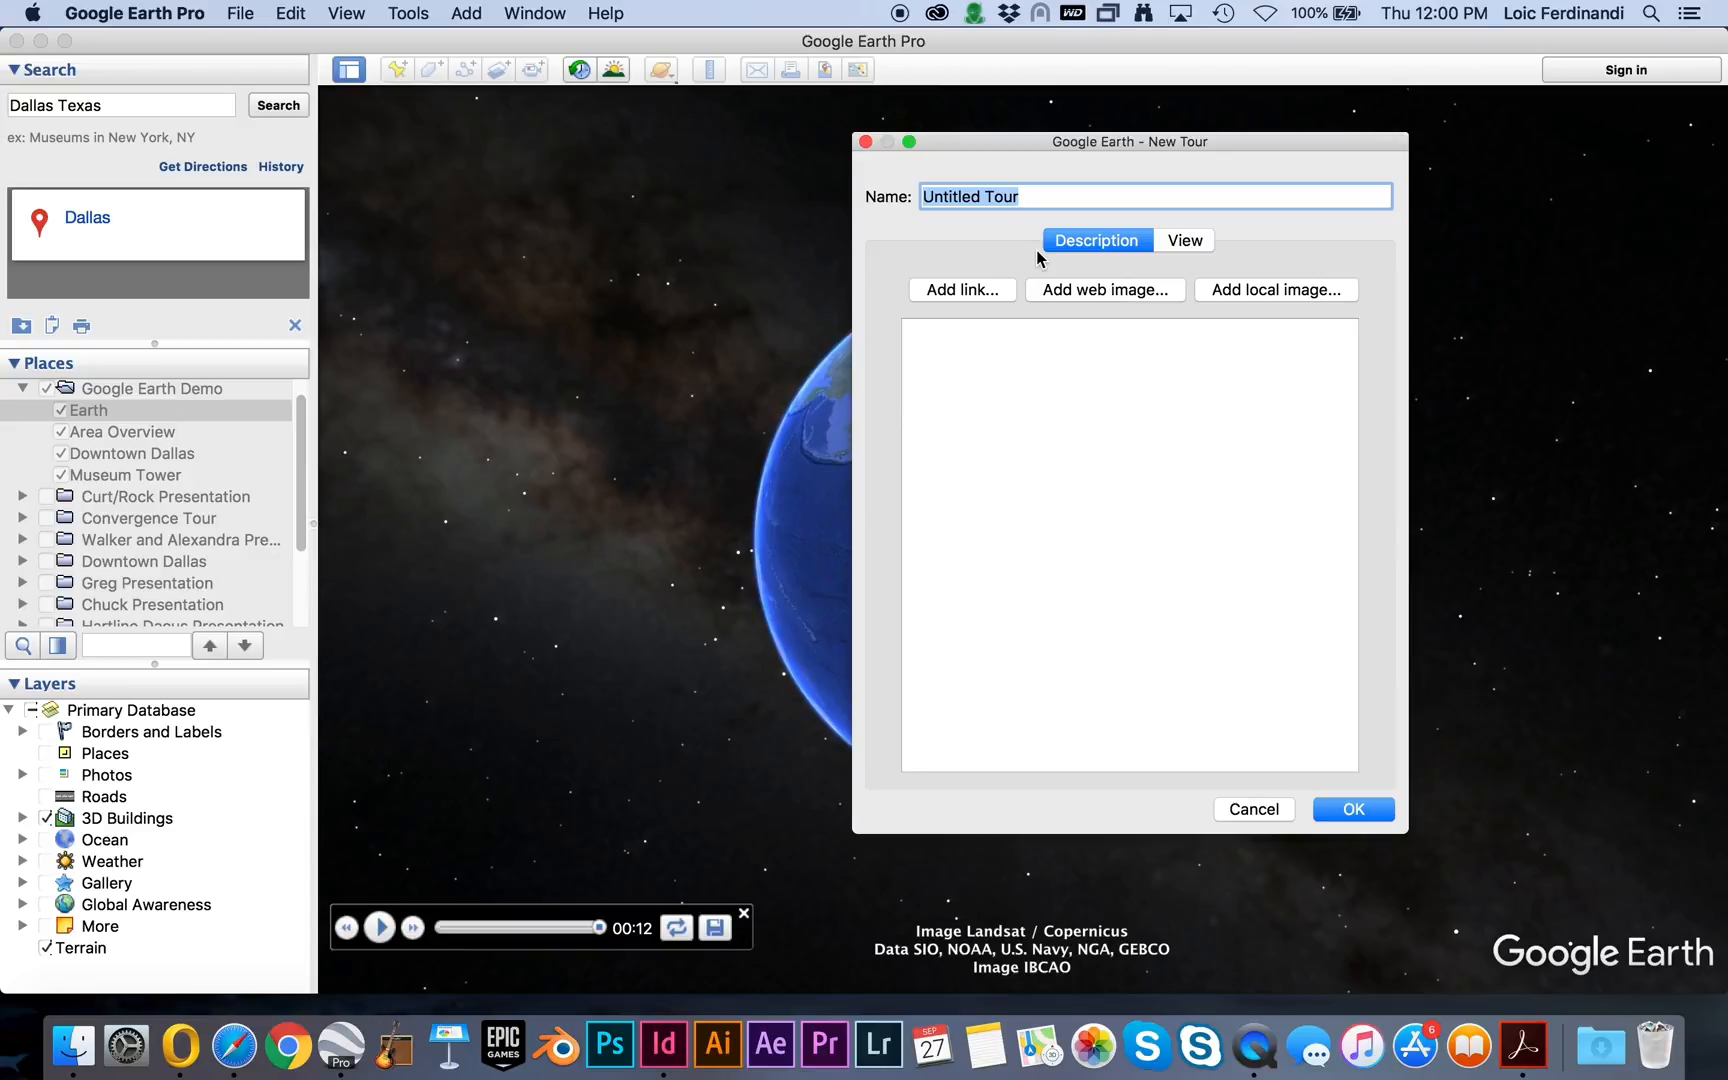
pyautogui.write('Demo ')
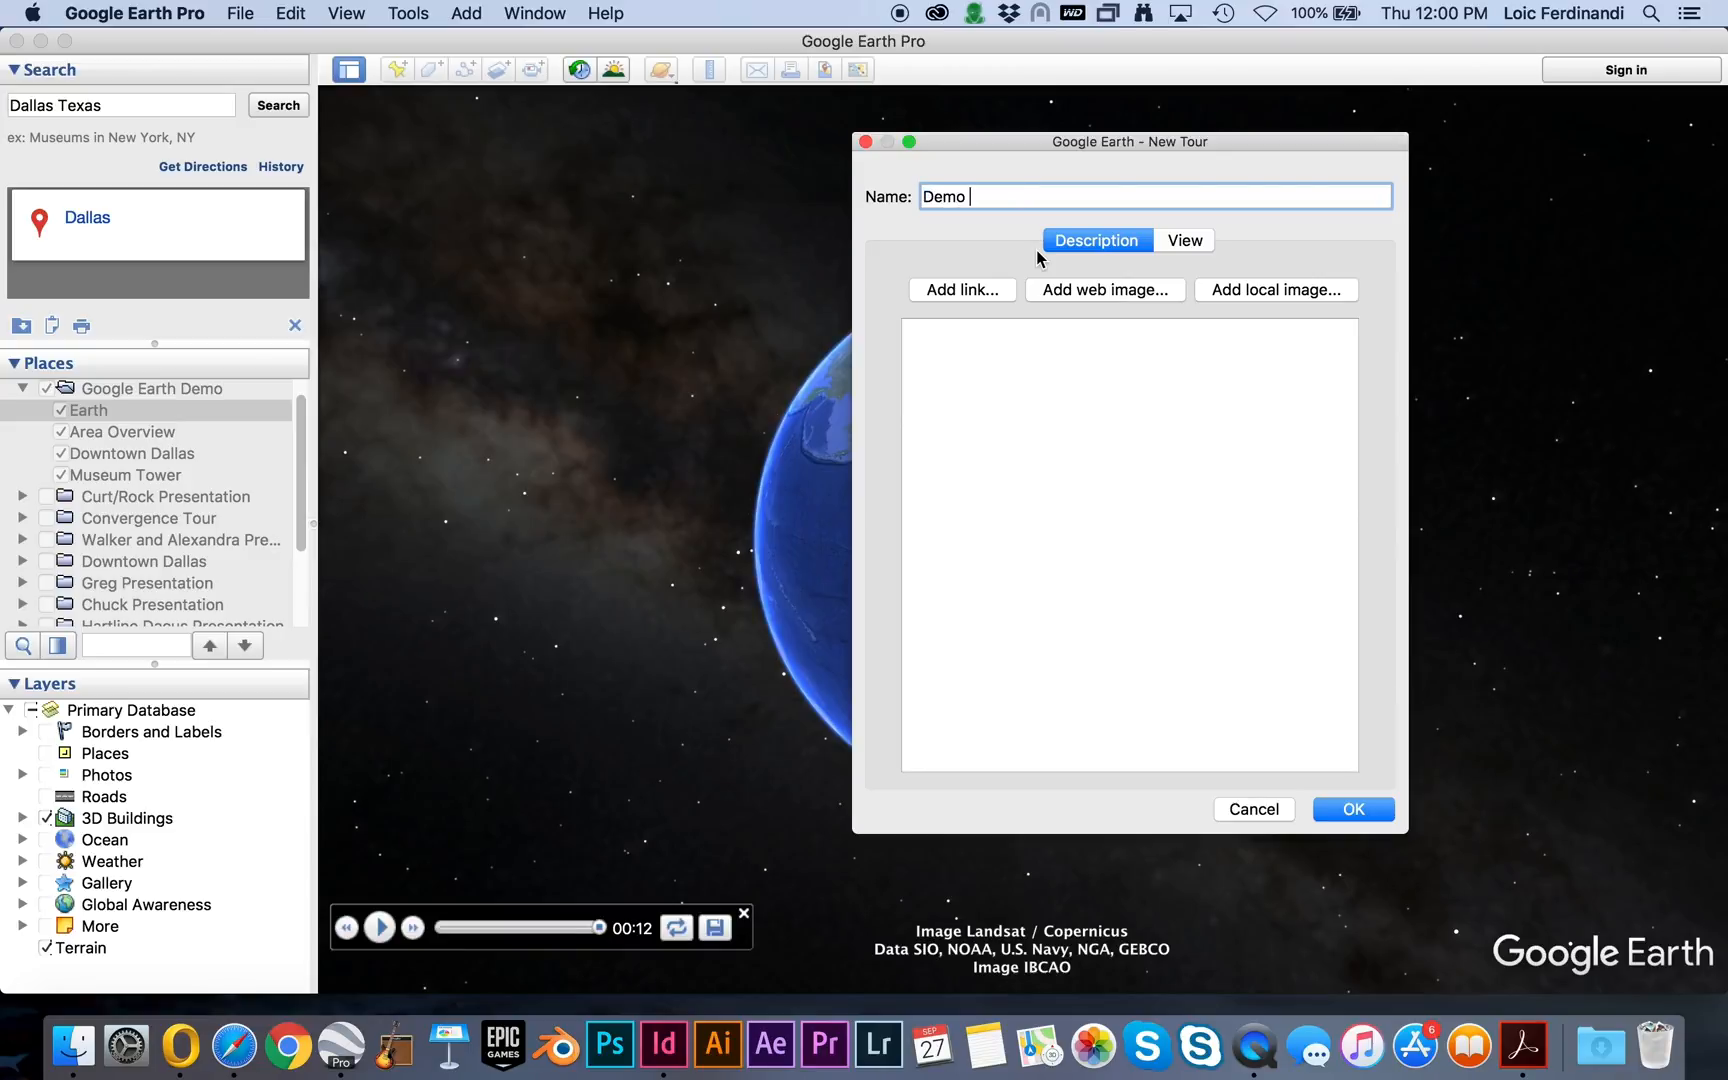
pyautogui.write('Video')
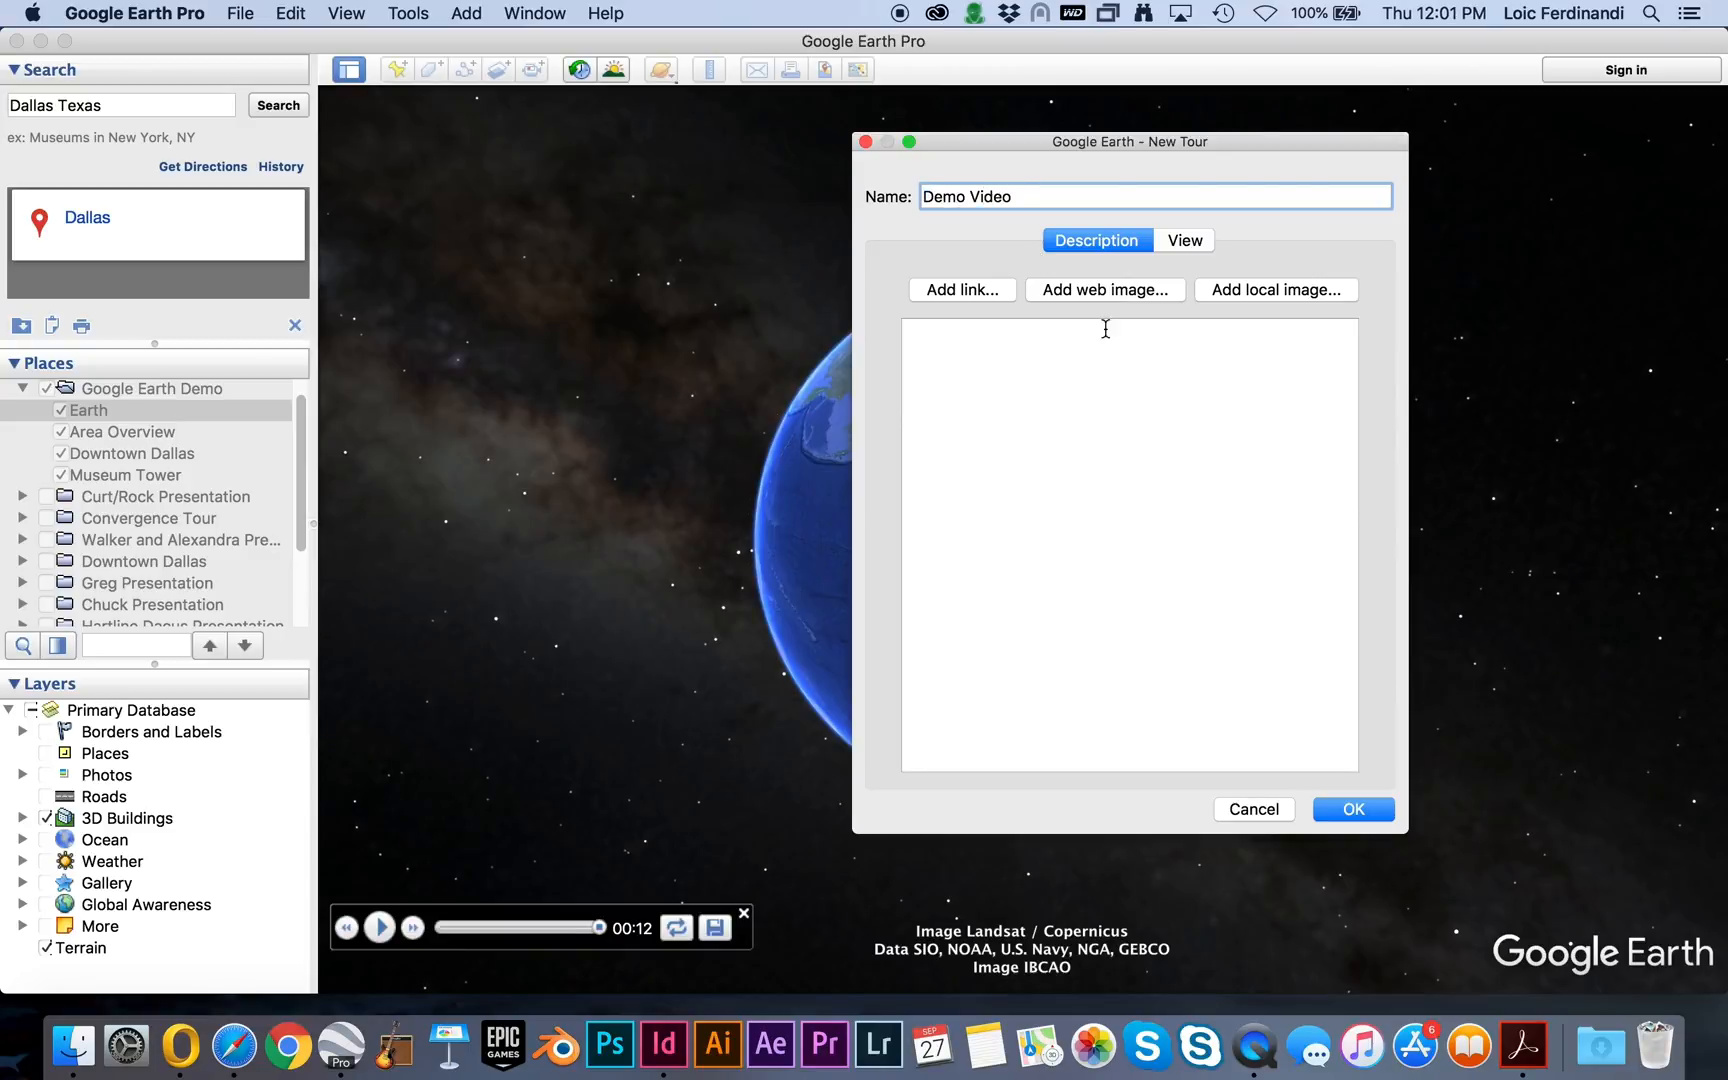
pyautogui.click(1354, 811)
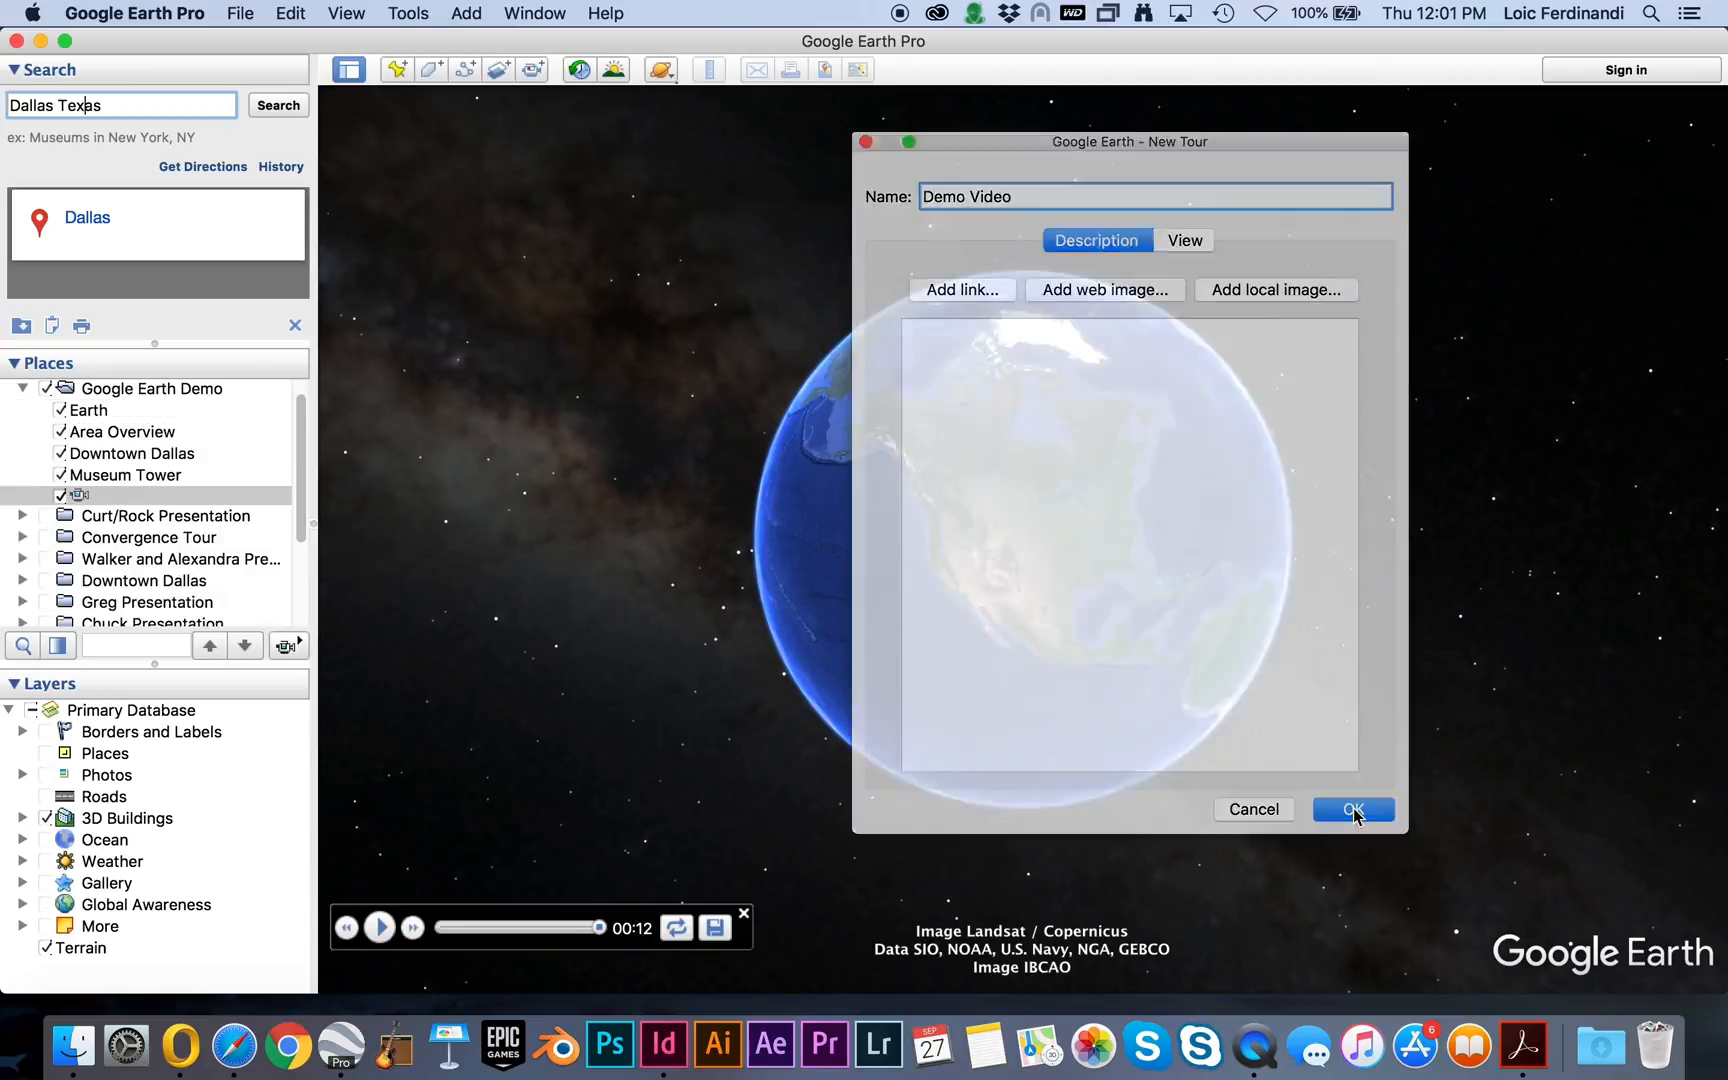
pyautogui.click(744, 917)
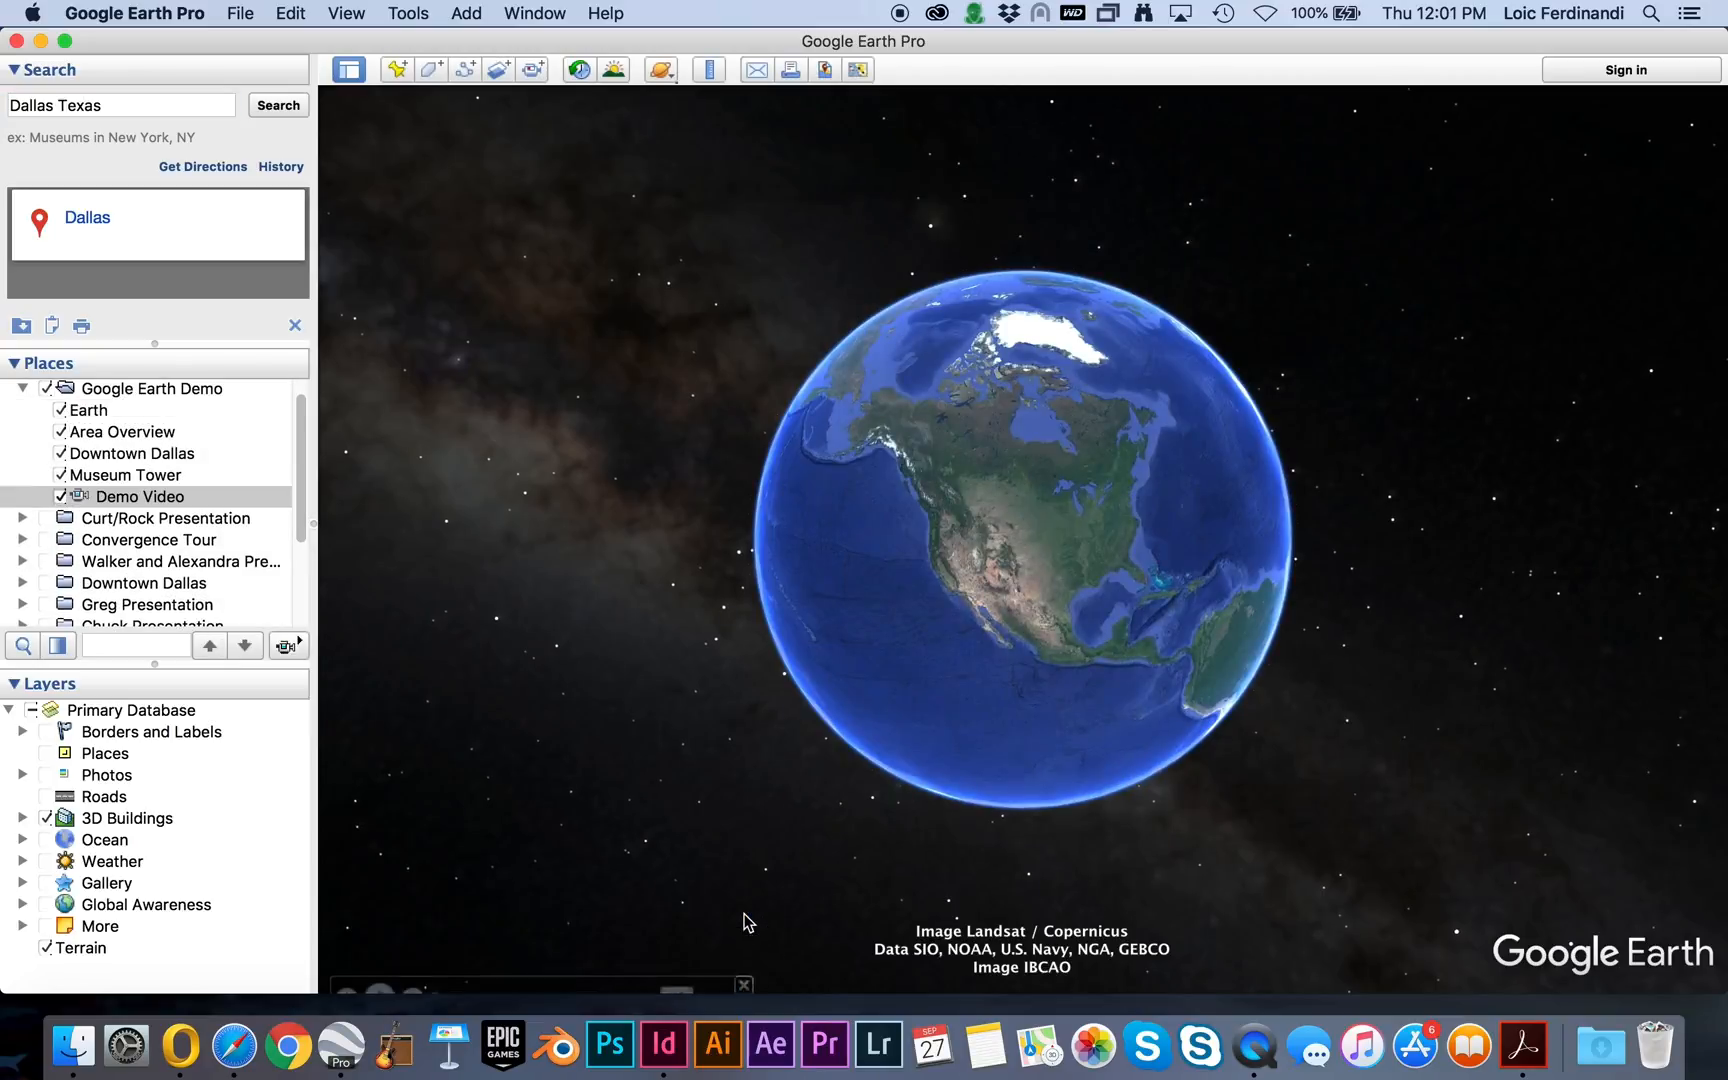
# Play the start of the Demo Video tour, pause it and close the player.
pyautogui.doubleClick(124, 495)
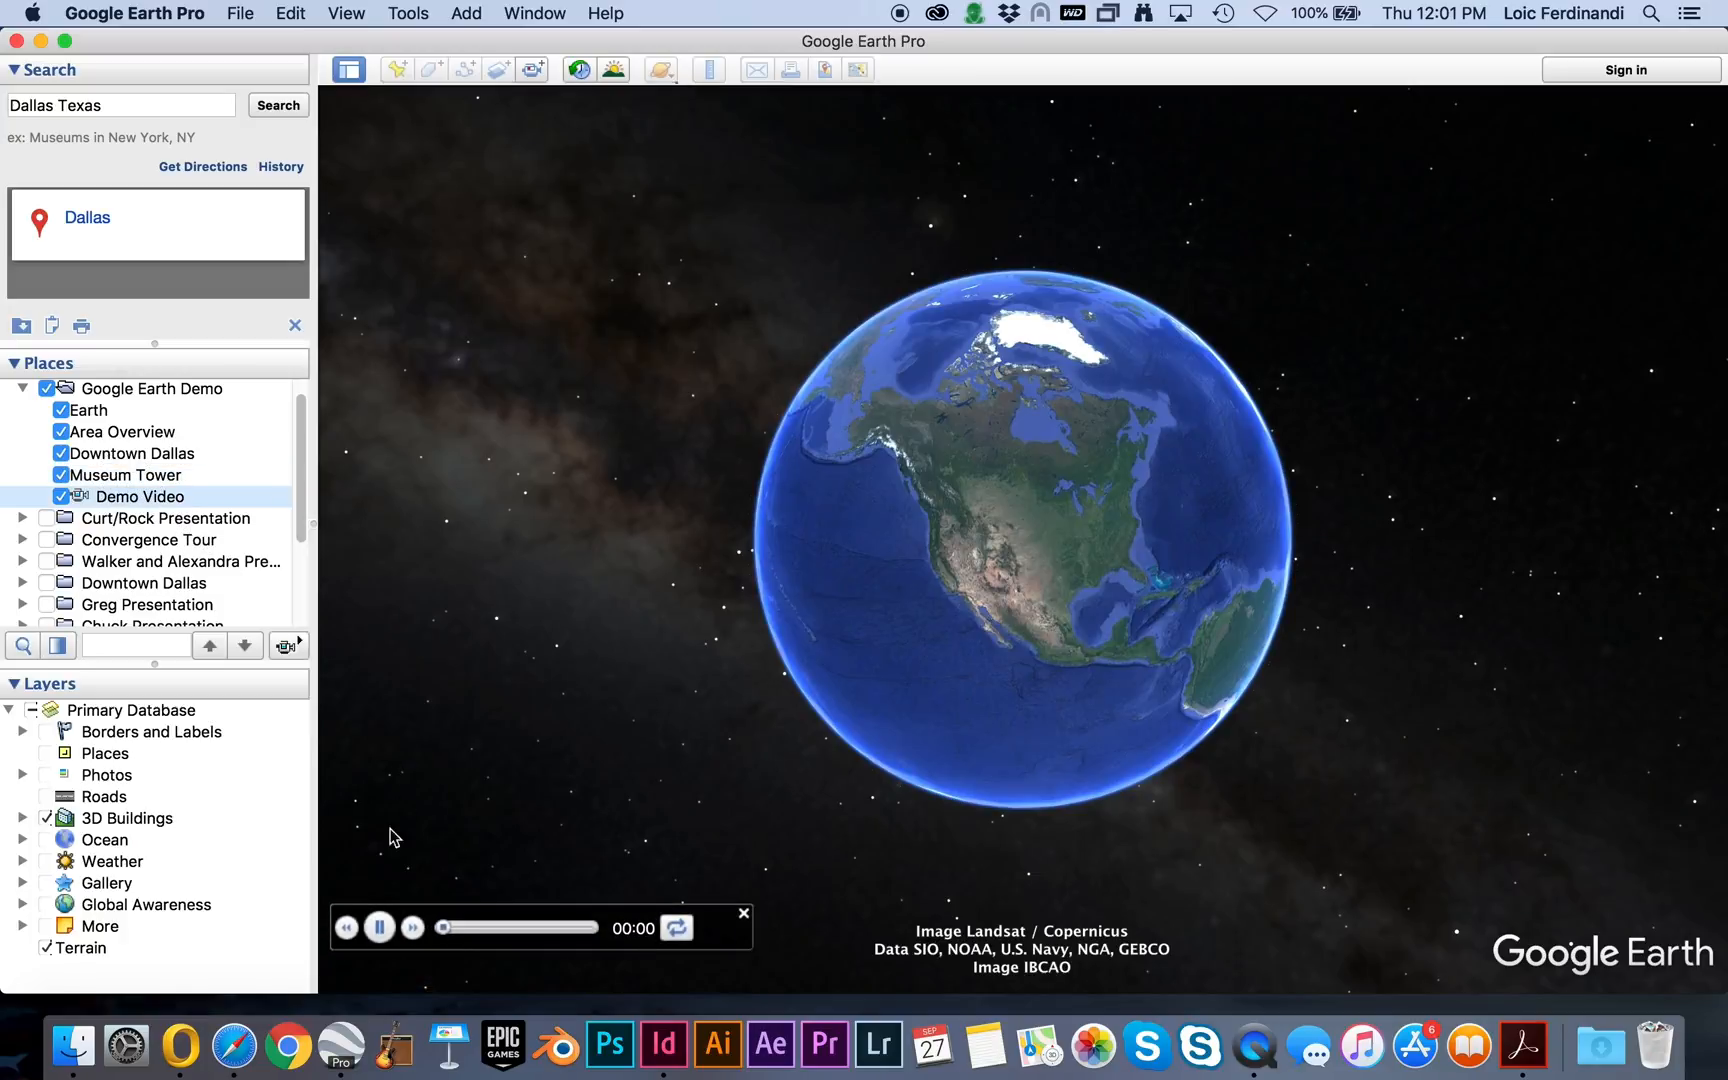
pyautogui.click(379, 927)
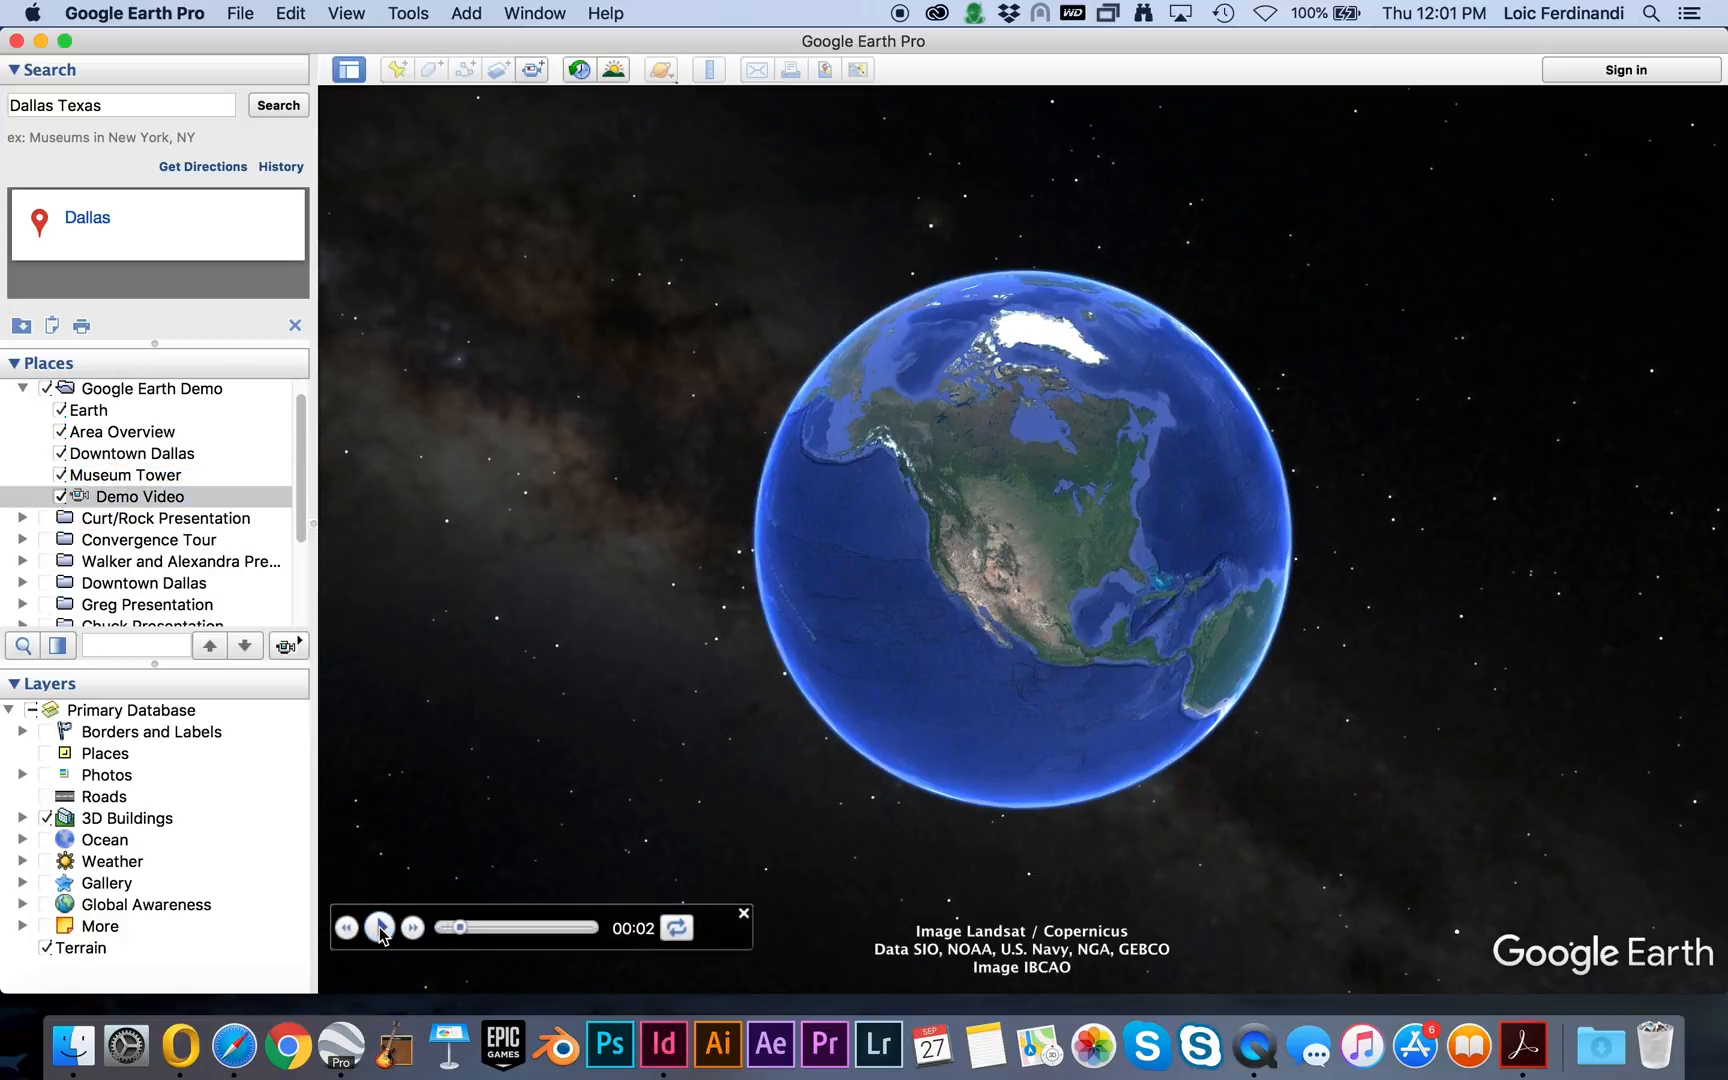
pyautogui.click(744, 913)
# Open Movie Maker for the saved Demo Video tour and set the output file to Demo Video on the Desktop.
pyautogui.click(135, 472)
pyautogui.click(152, 500)
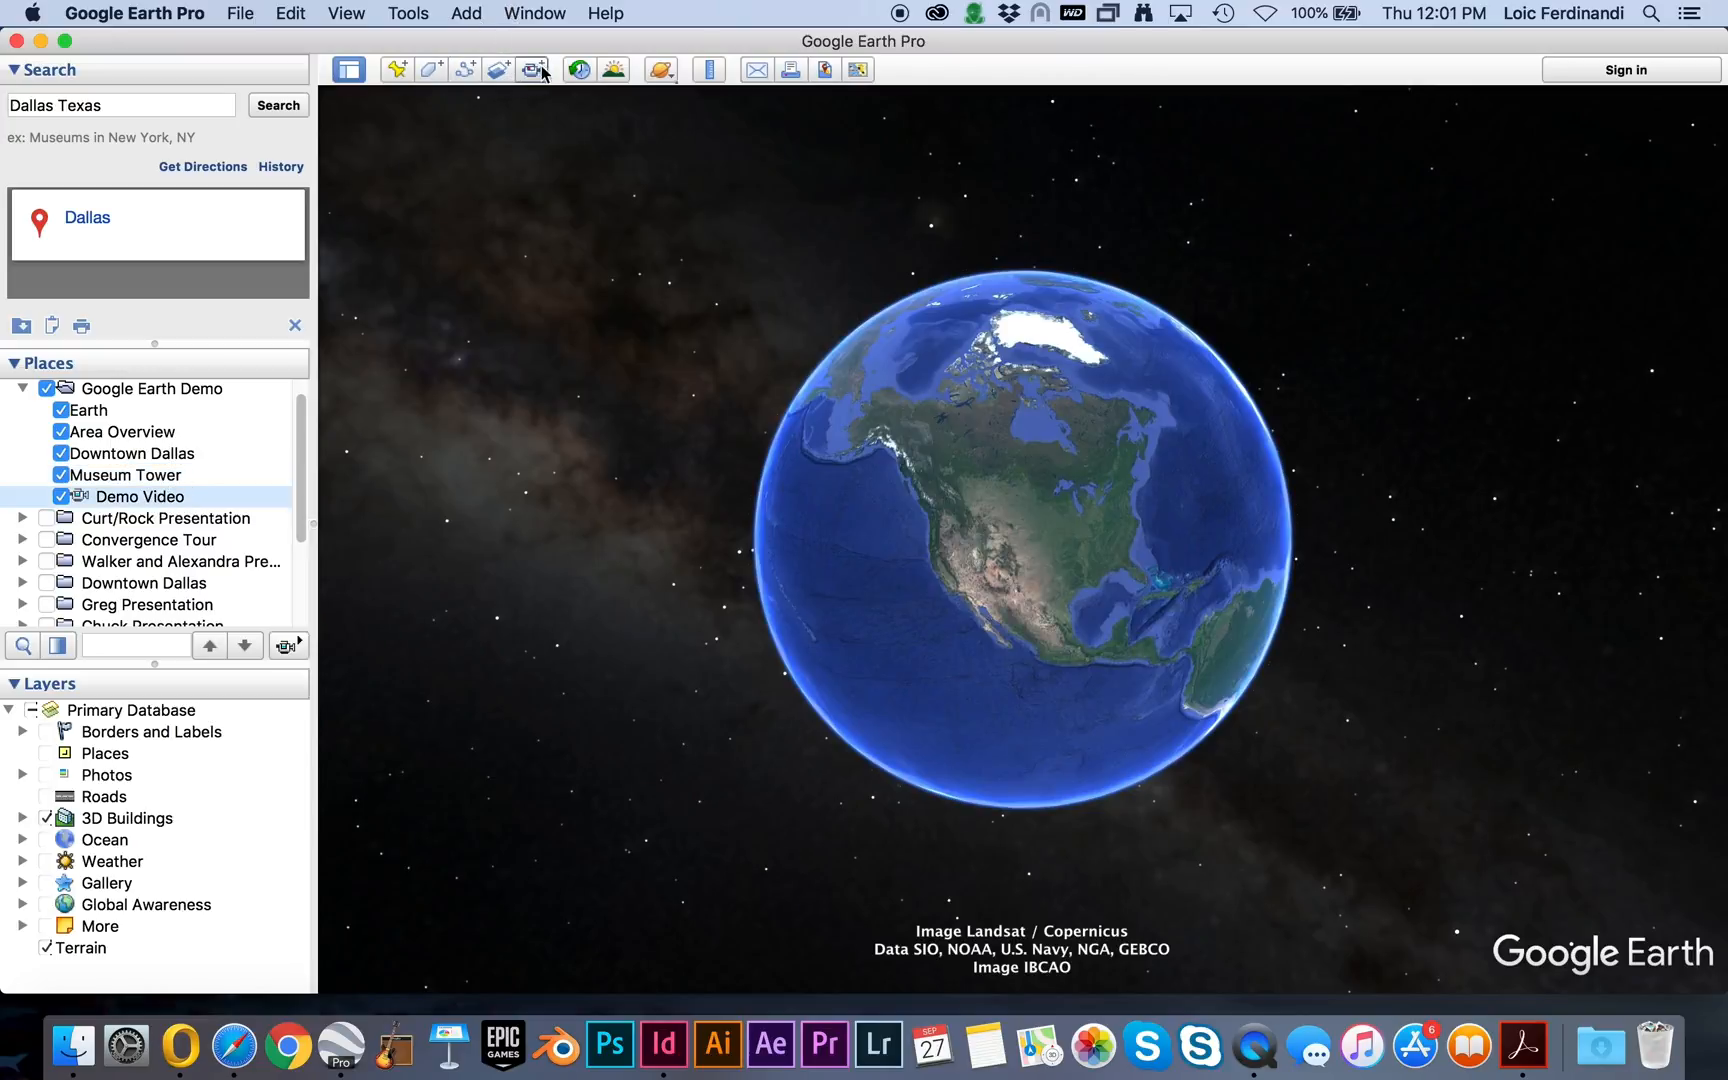
pyautogui.click(409, 13)
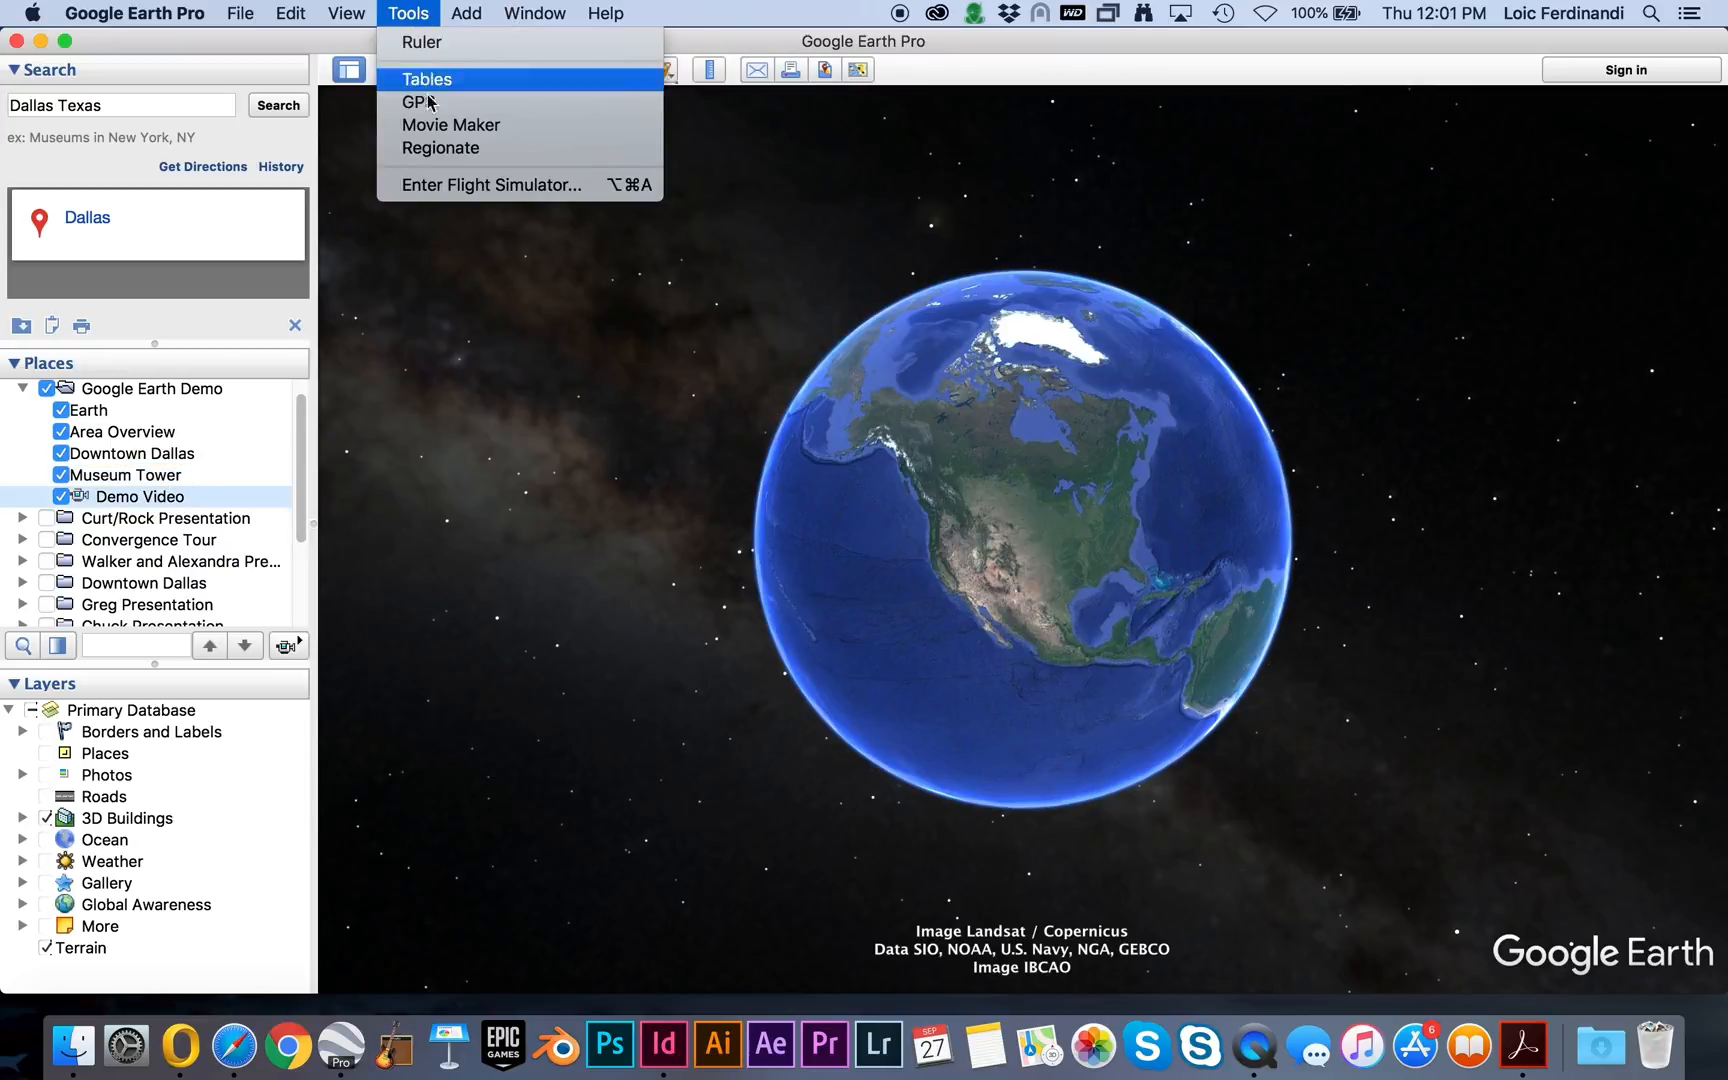
pyautogui.click(441, 126)
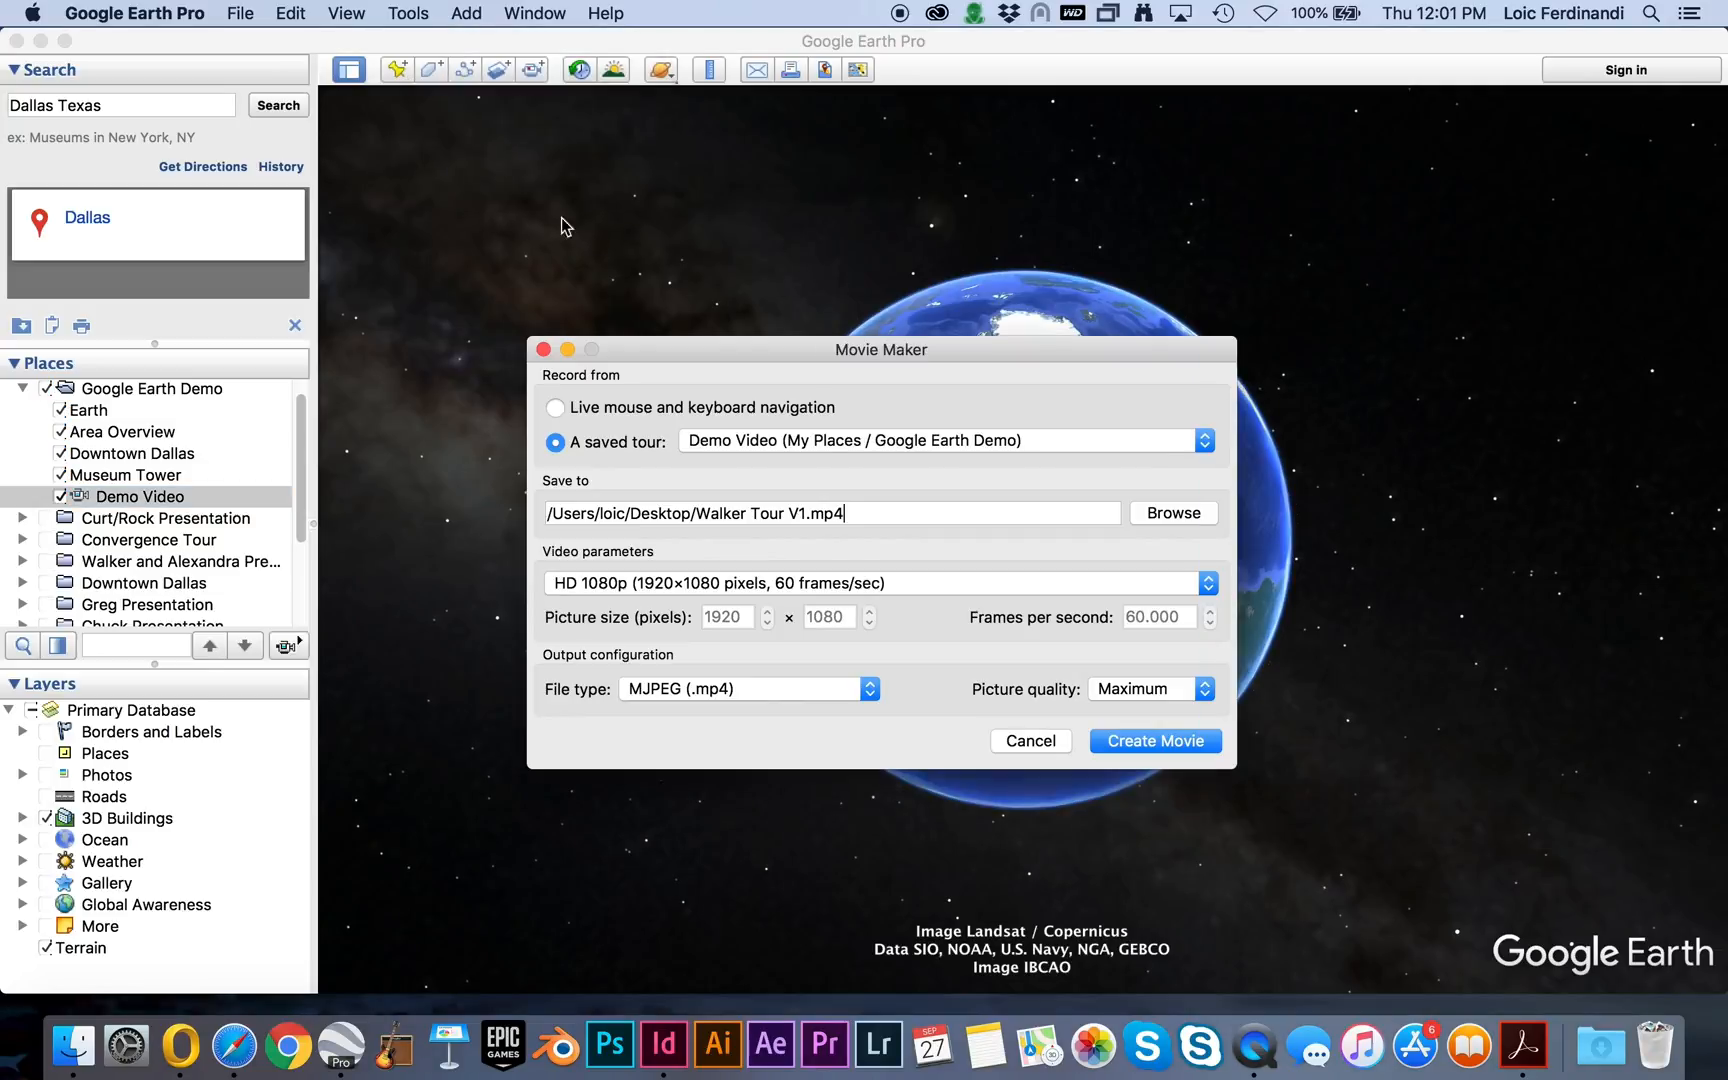
pyautogui.click(1162, 518)
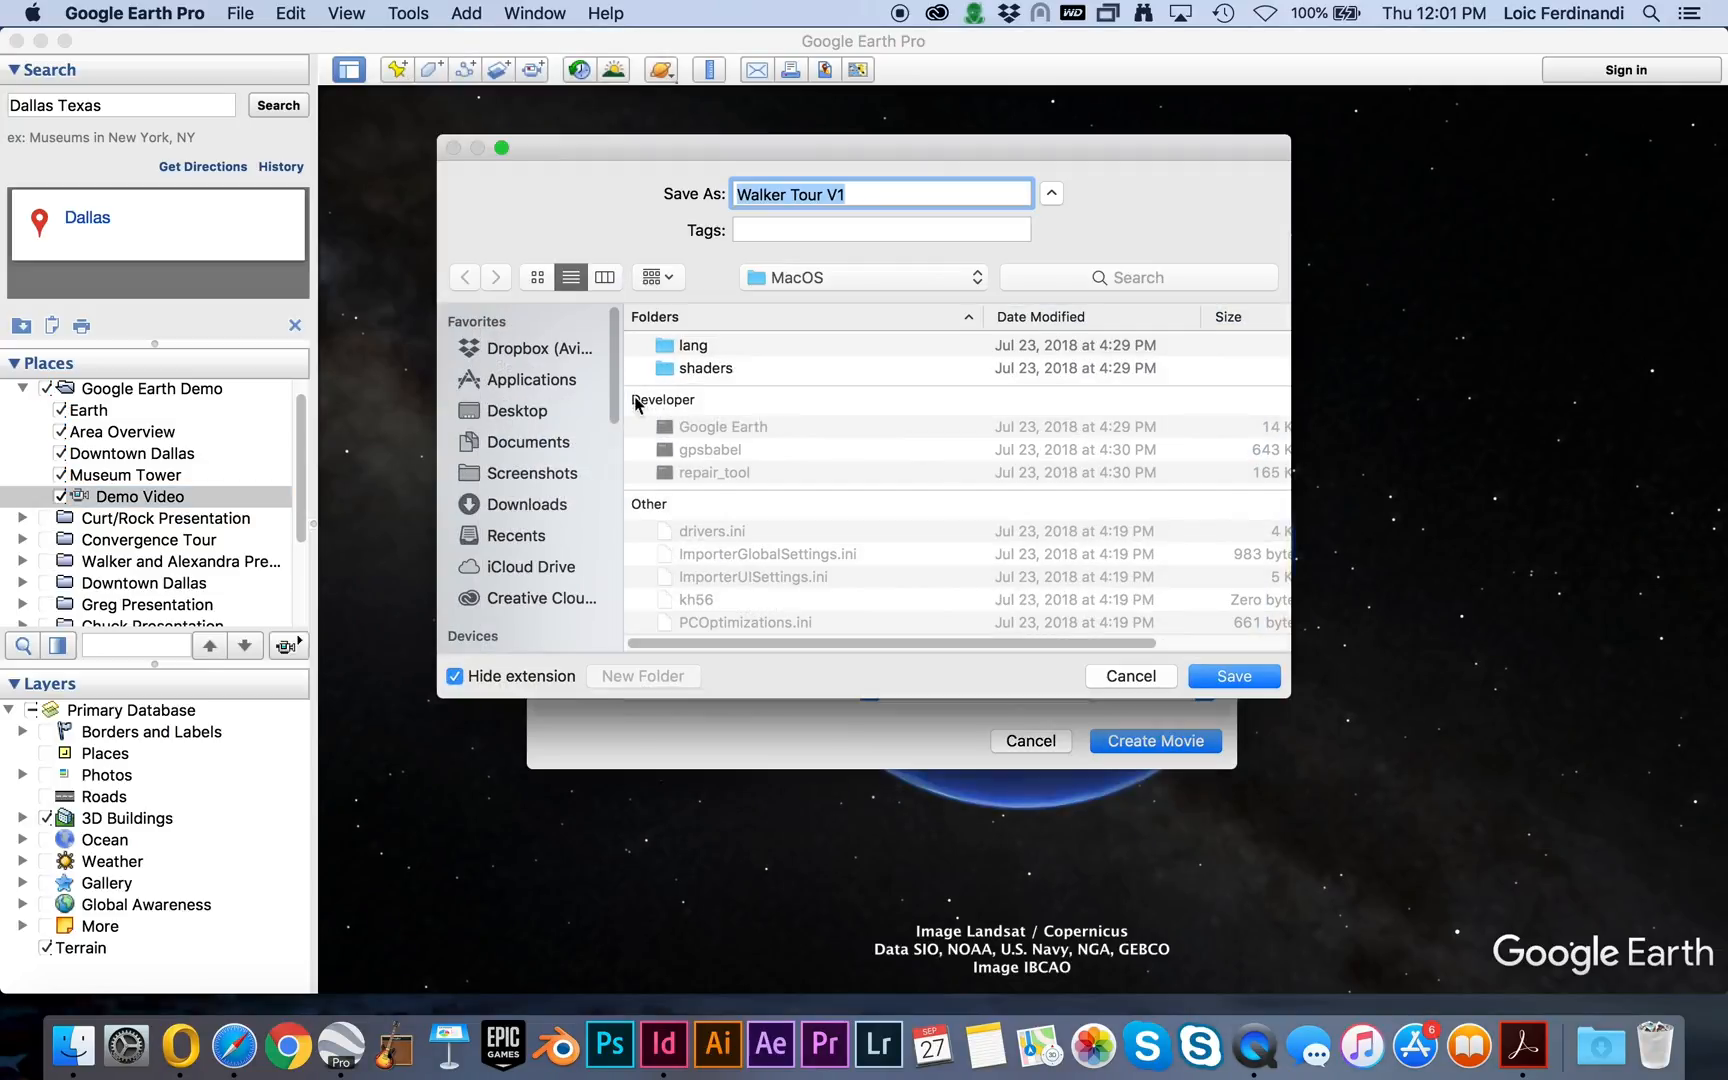
pyautogui.click(522, 411)
pyautogui.moveTo(864, 194); pyautogui.dragTo(596, 189)
pyautogui.press('BackSpace')
pyautogui.write('Demo Video')
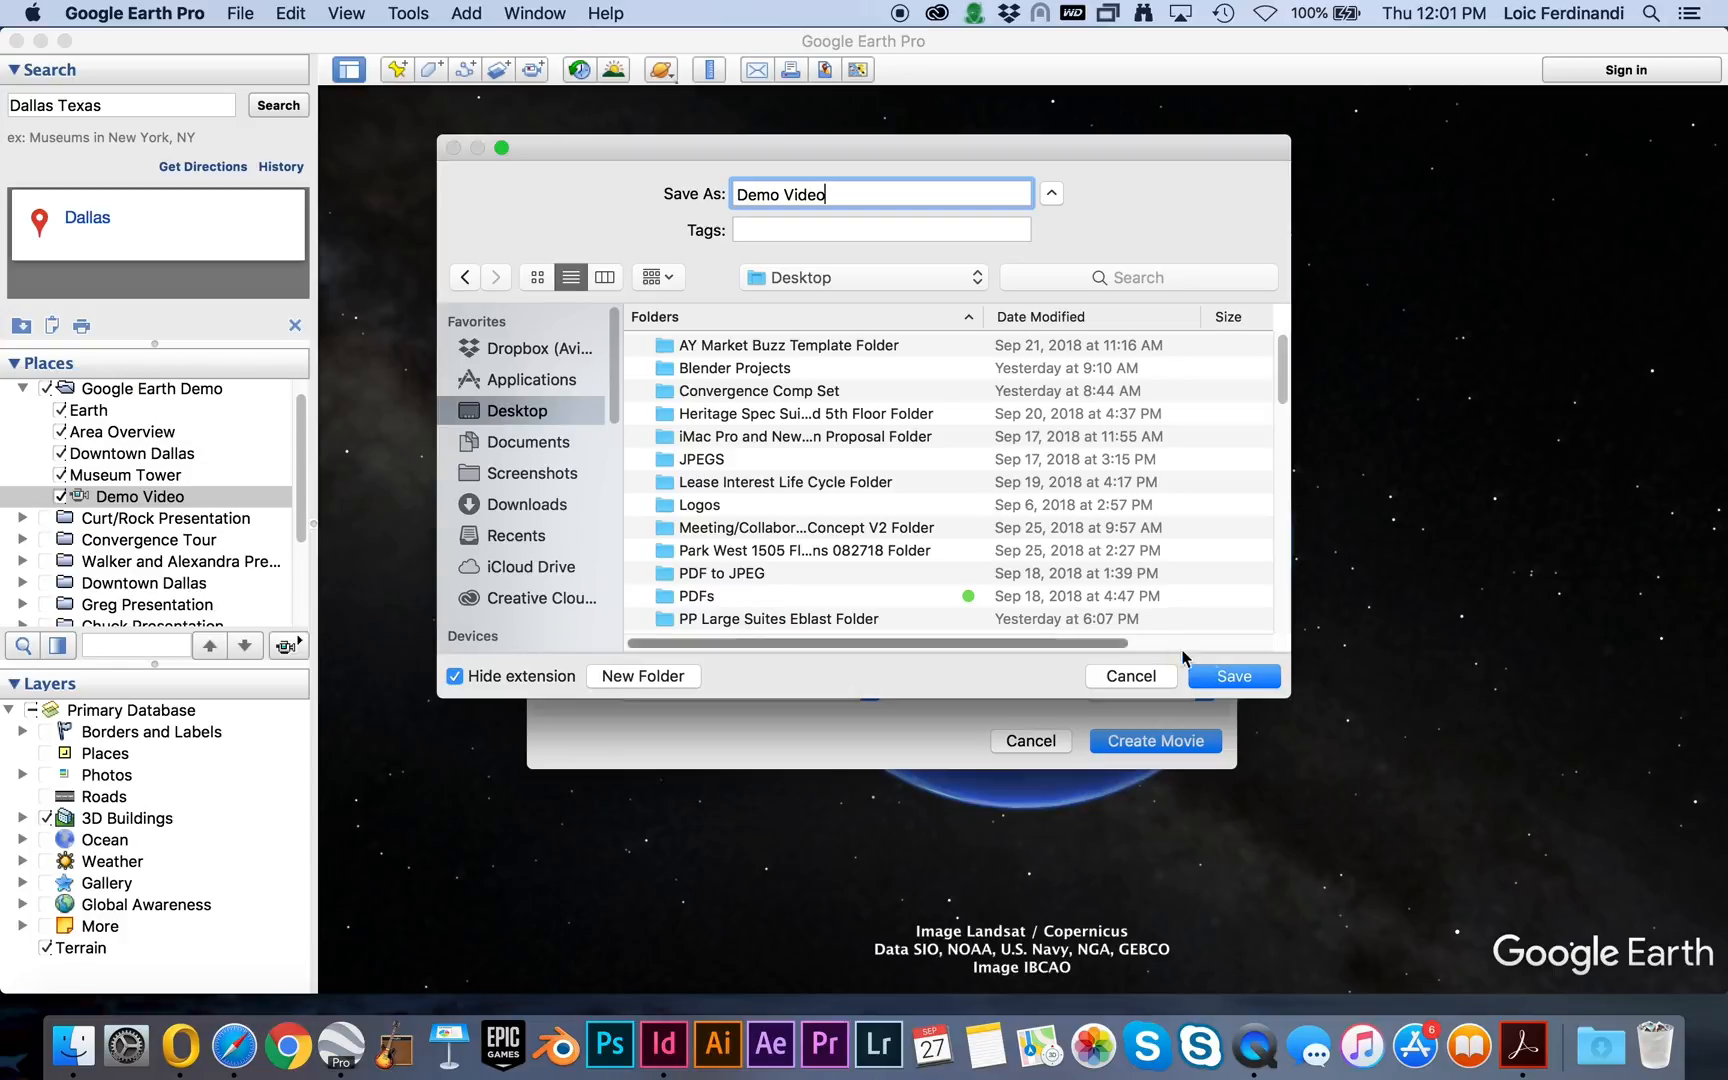
pyautogui.click(1236, 677)
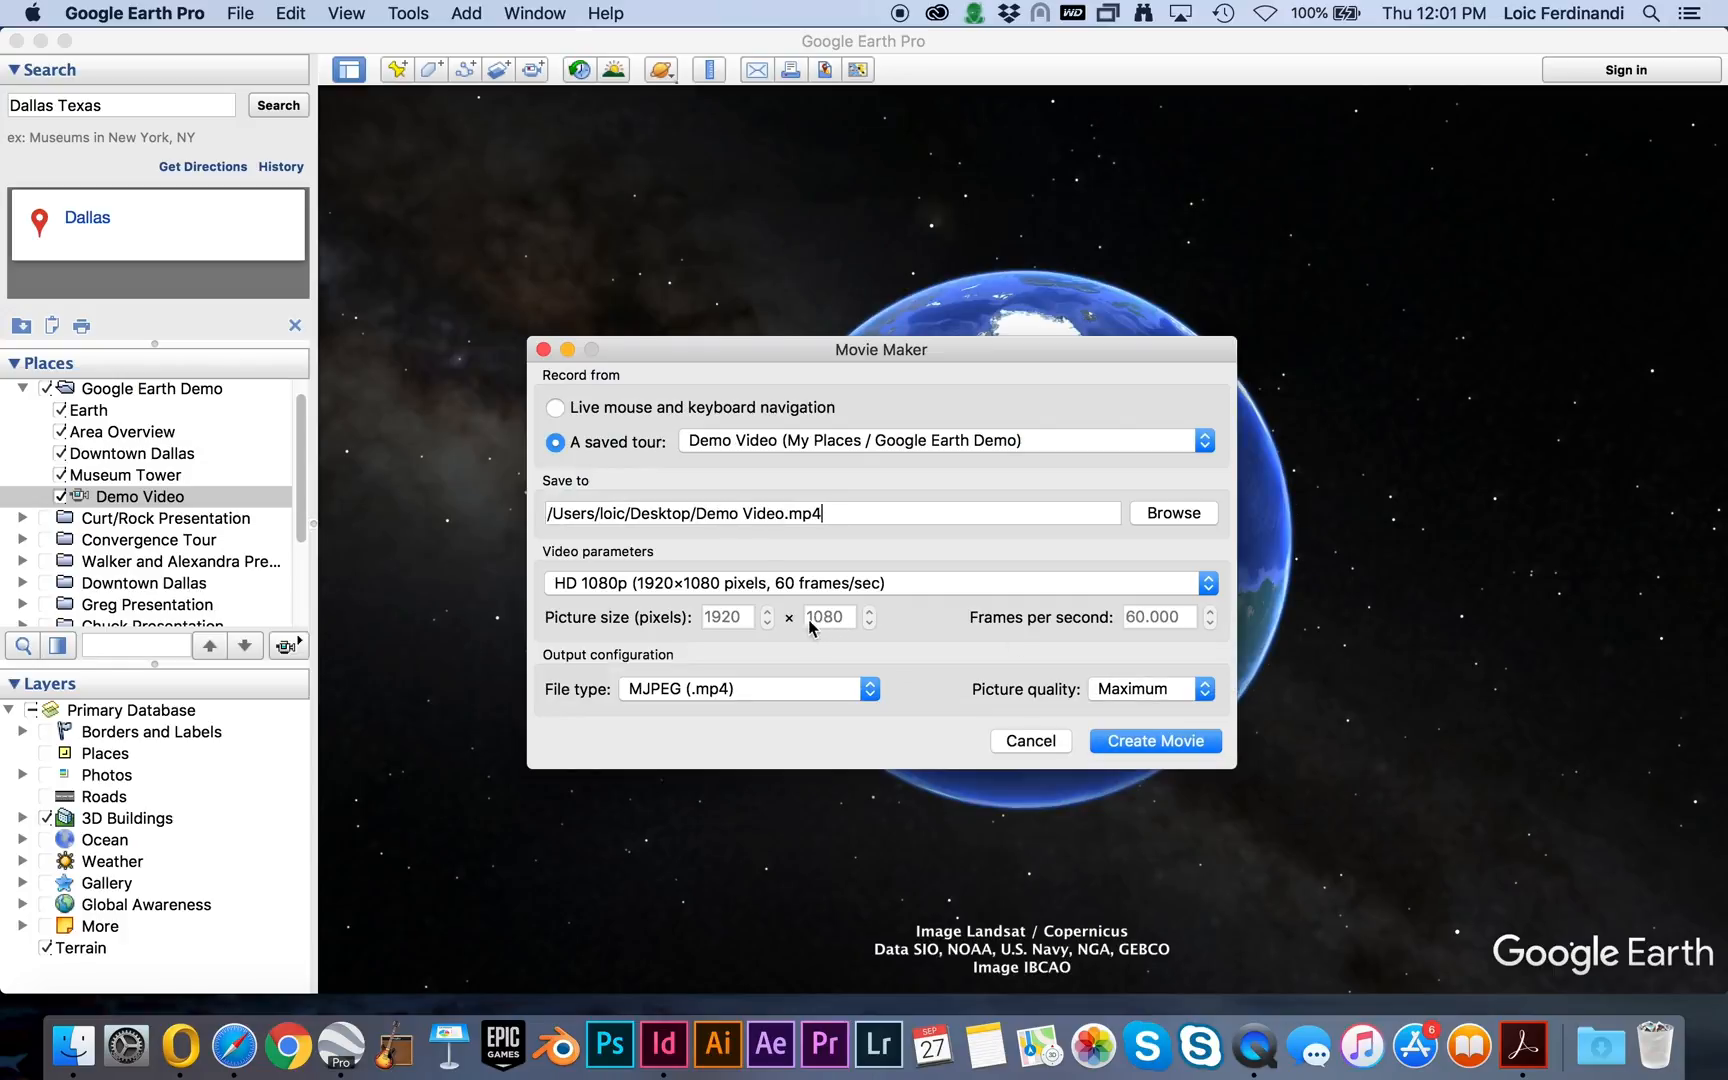
# Create the movie with the HD 1080p (1920×1080 pixels, 60 frames/sec) preset and MJPEG (.mp4) file type.
pyautogui.click(1207, 583)
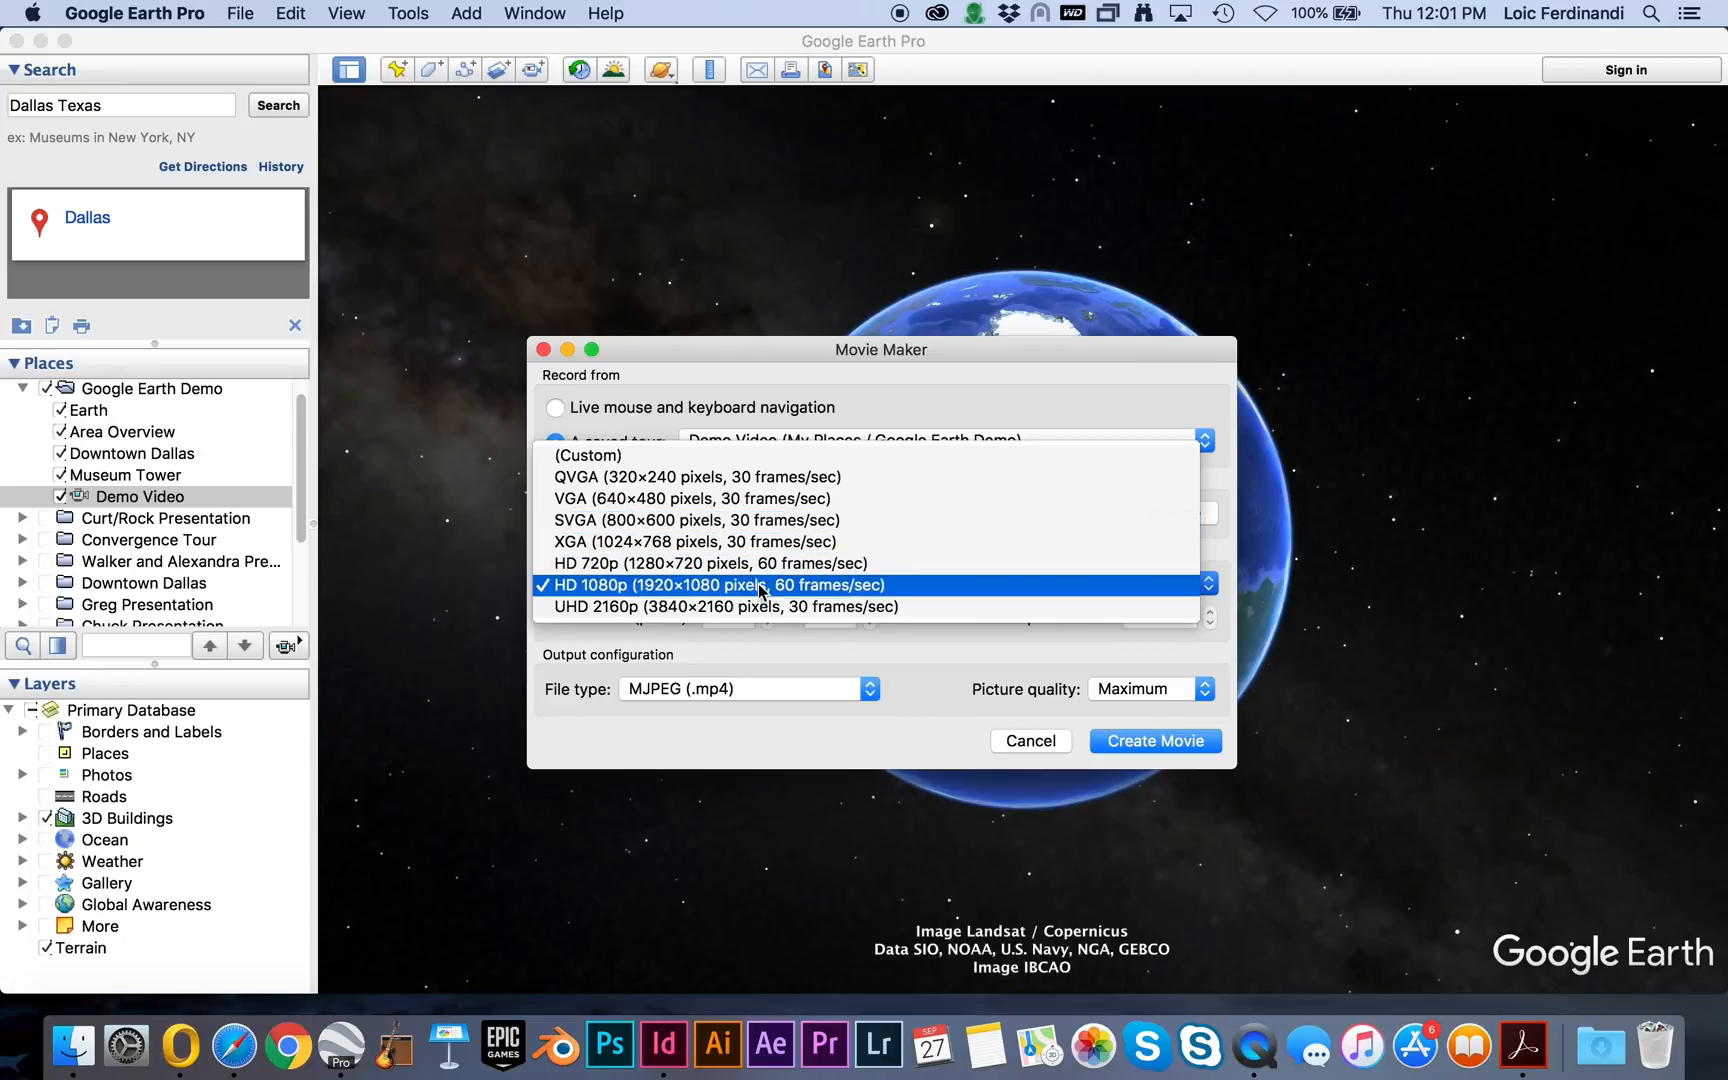
pyautogui.click(858, 585)
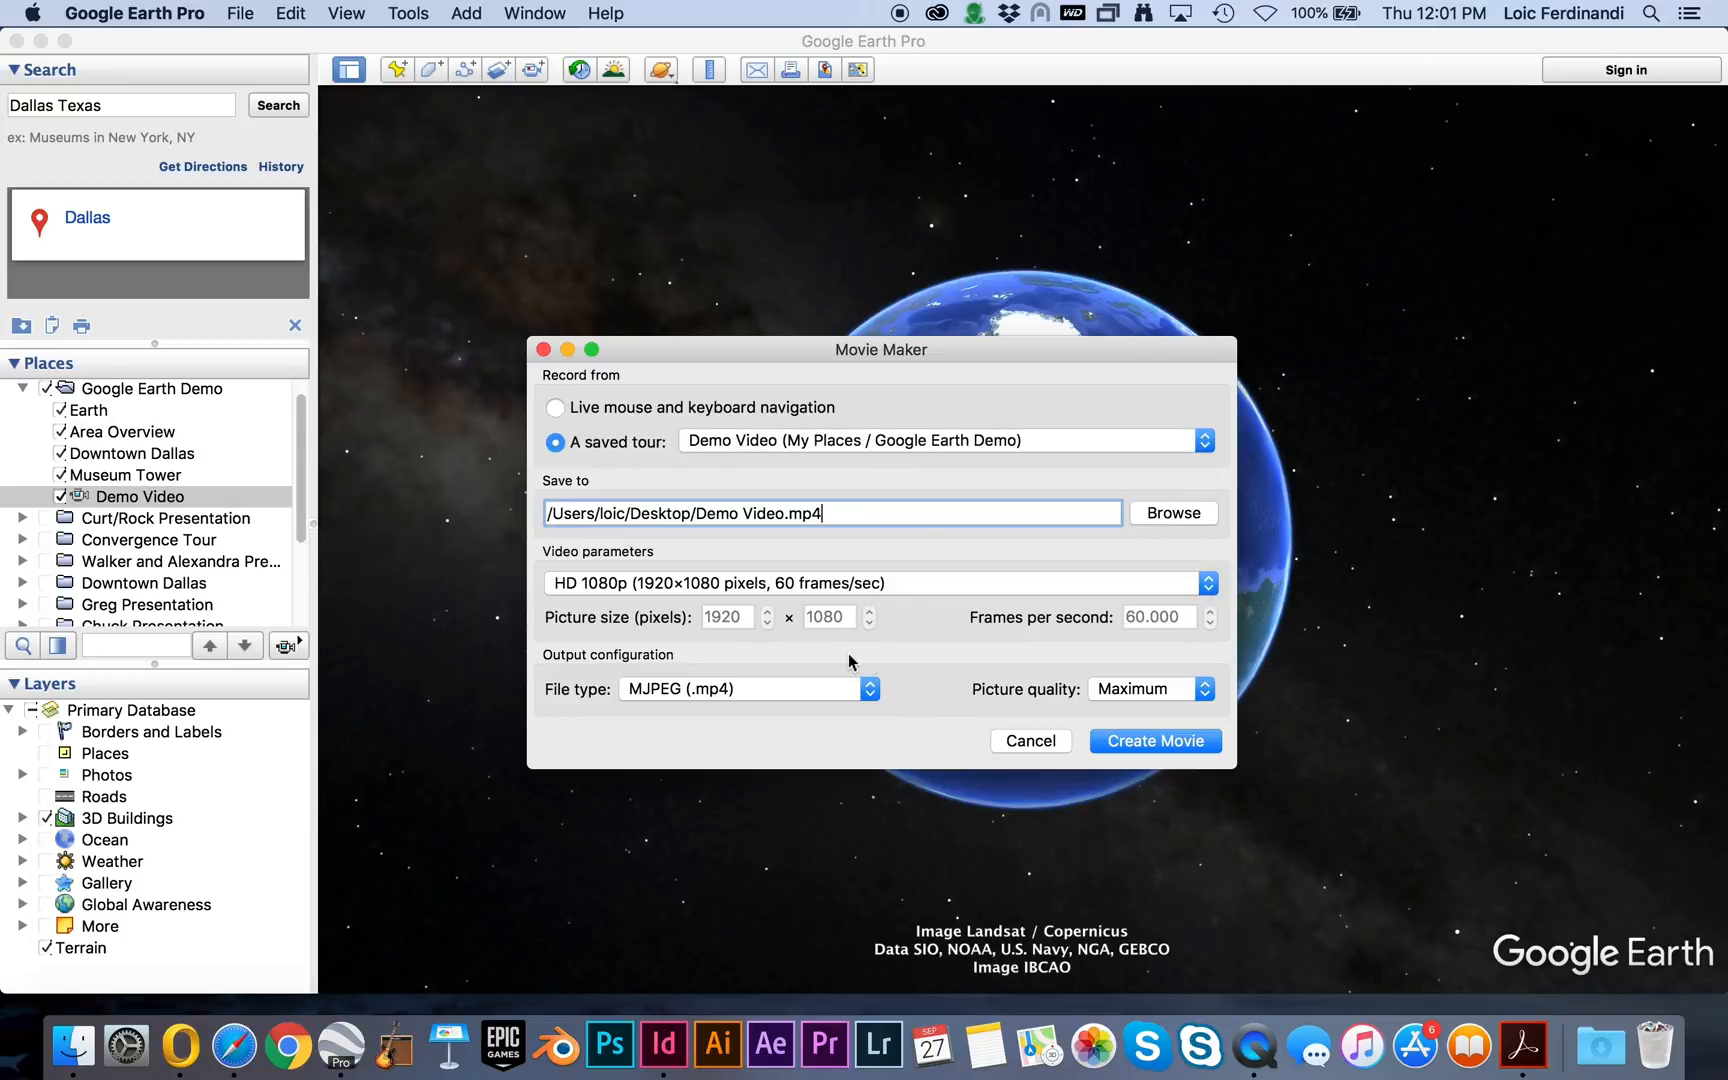
pyautogui.click(702, 699)
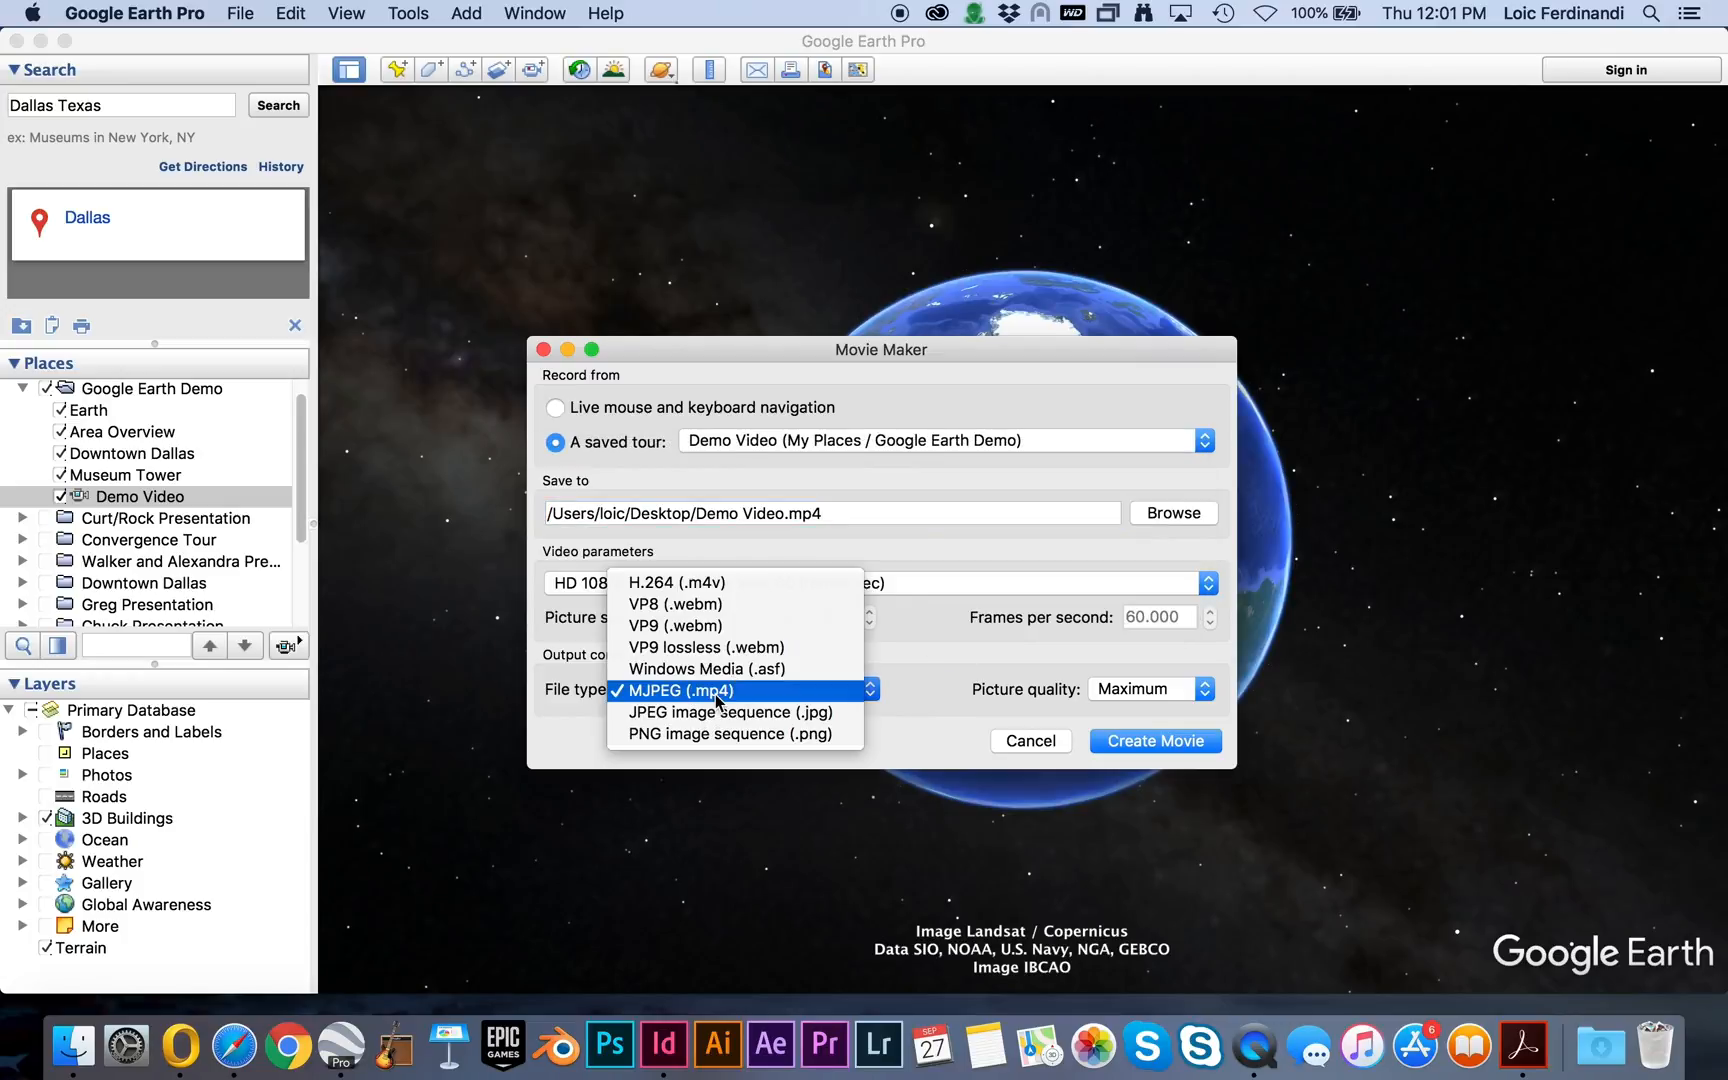
pyautogui.click(708, 692)
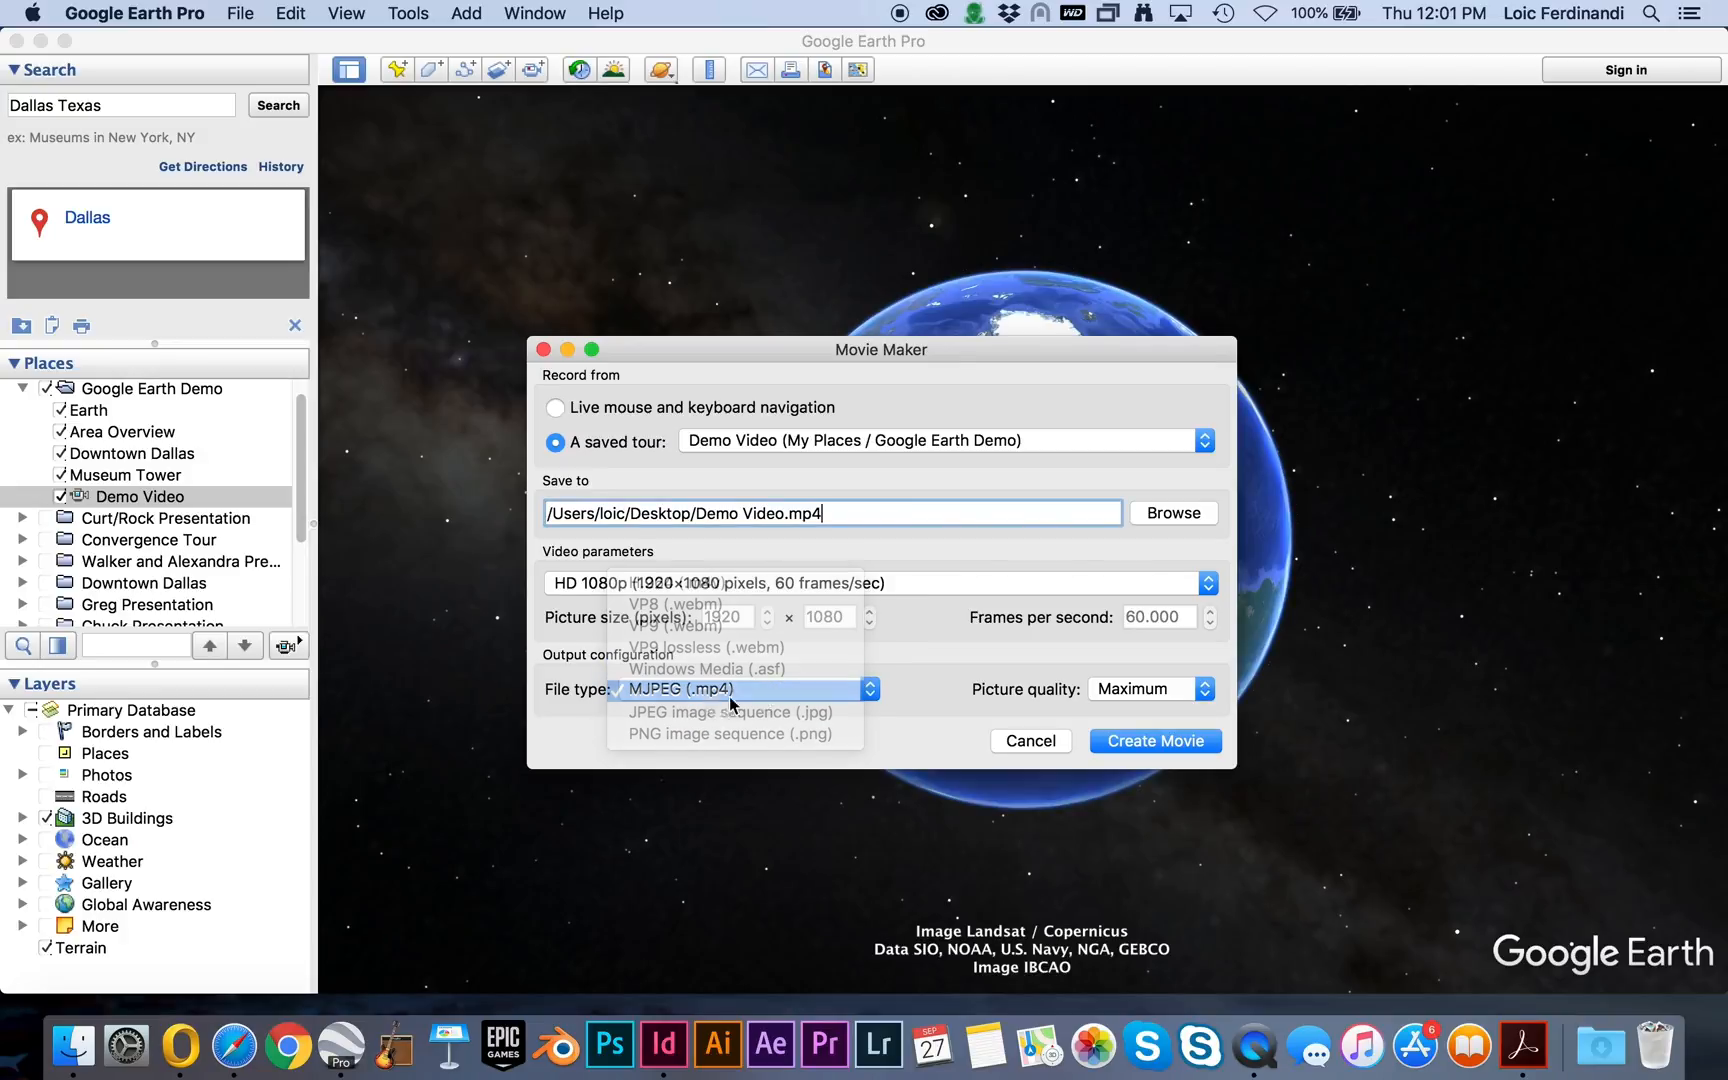
pyautogui.click(1161, 742)
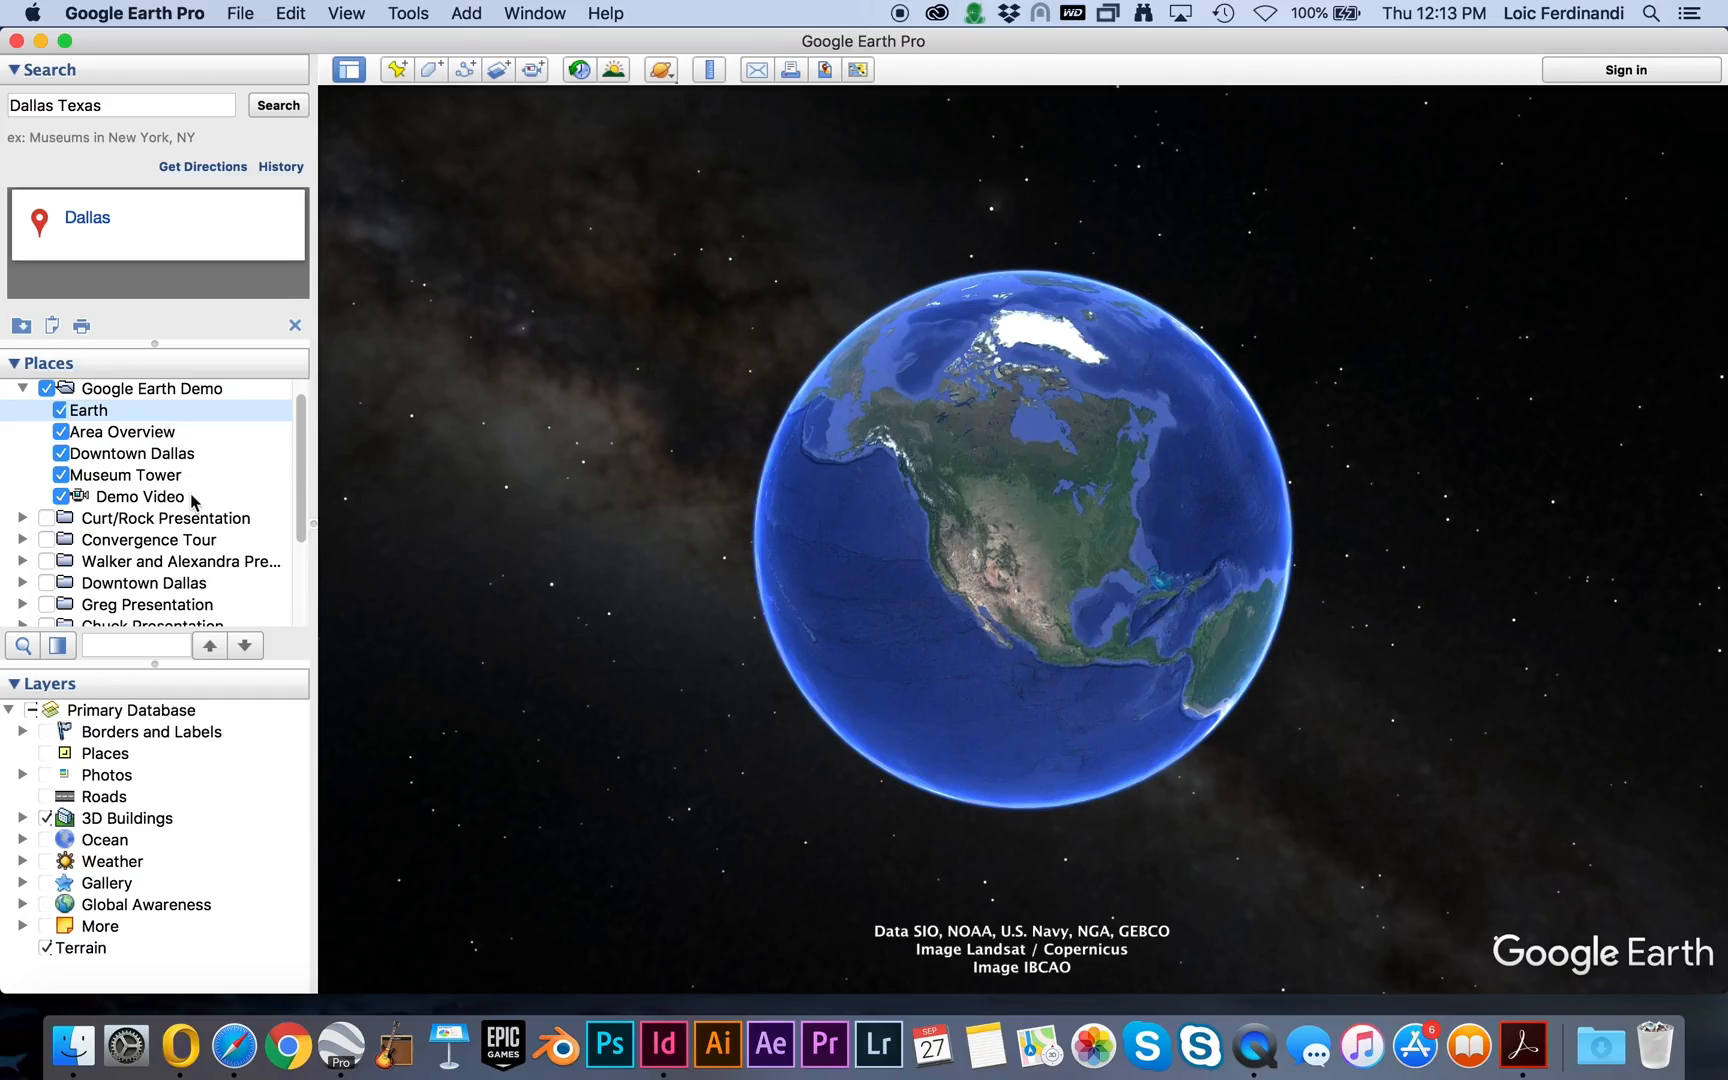
# Clear the Dallas search result and fly between Area Overview and Downtown Dallas, ending at Area Overview.
pyautogui.doubleClick(118, 436)
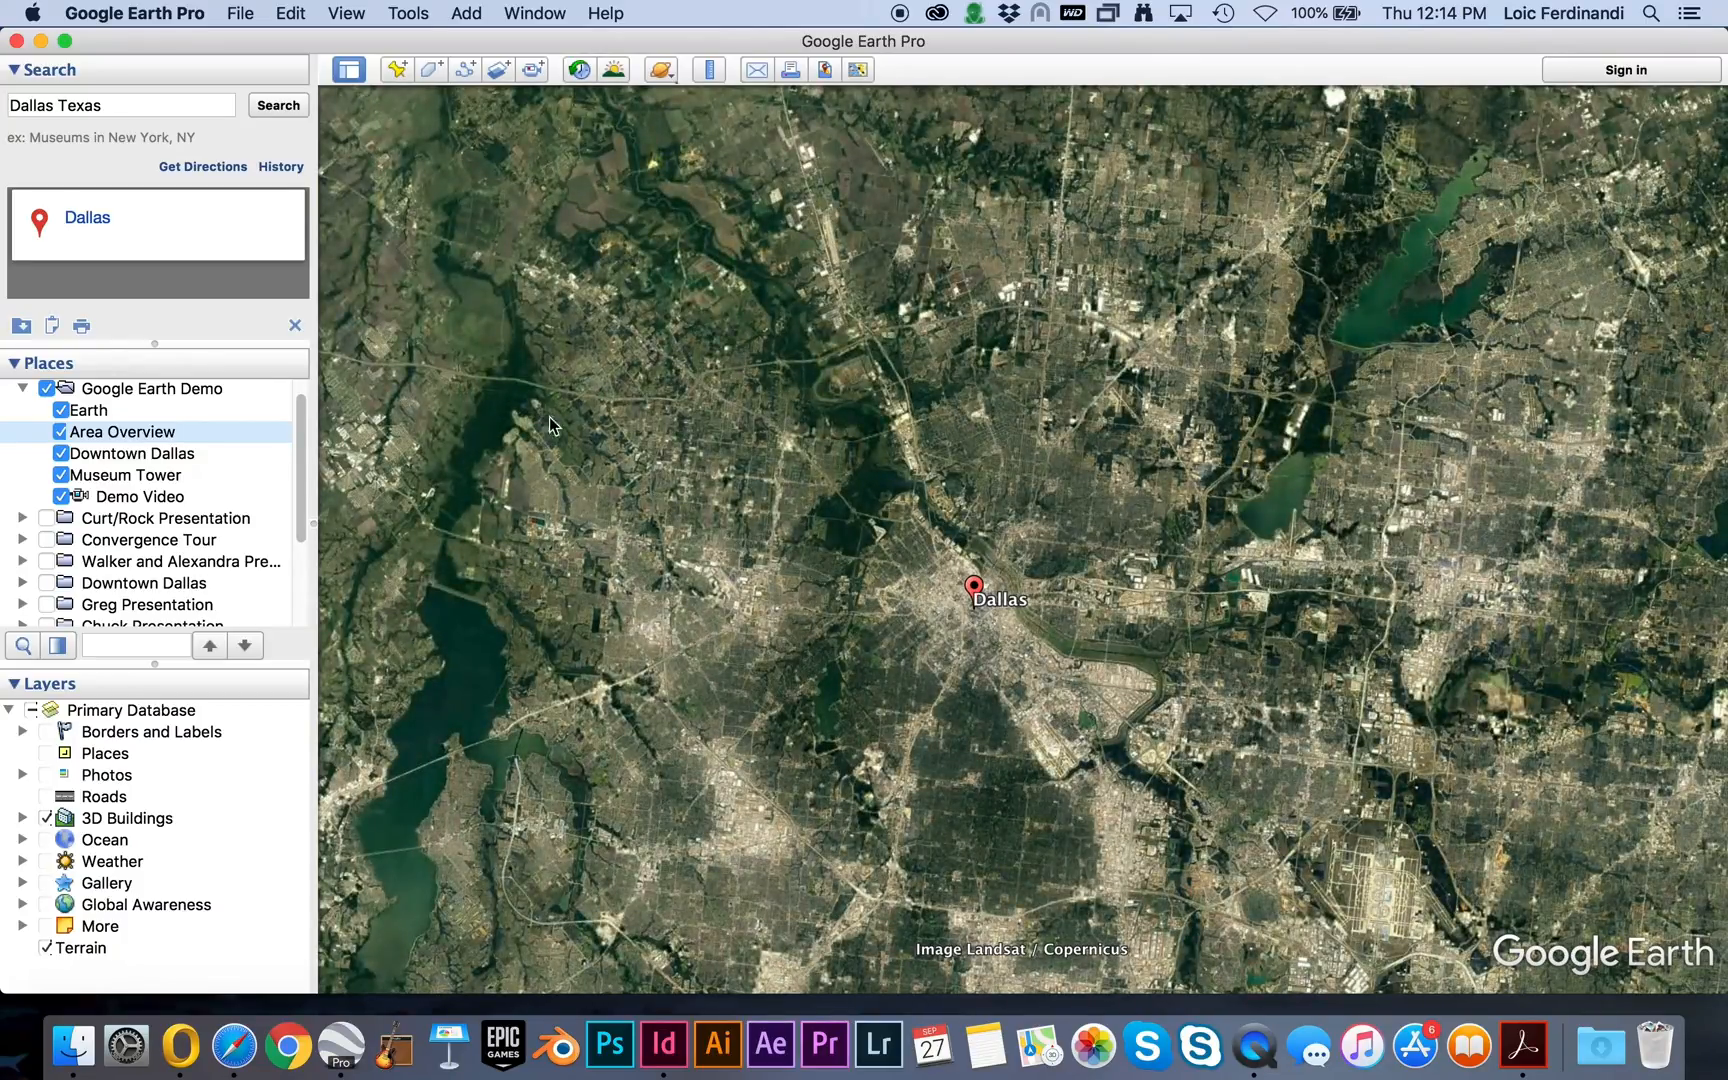
pyautogui.click(294, 325)
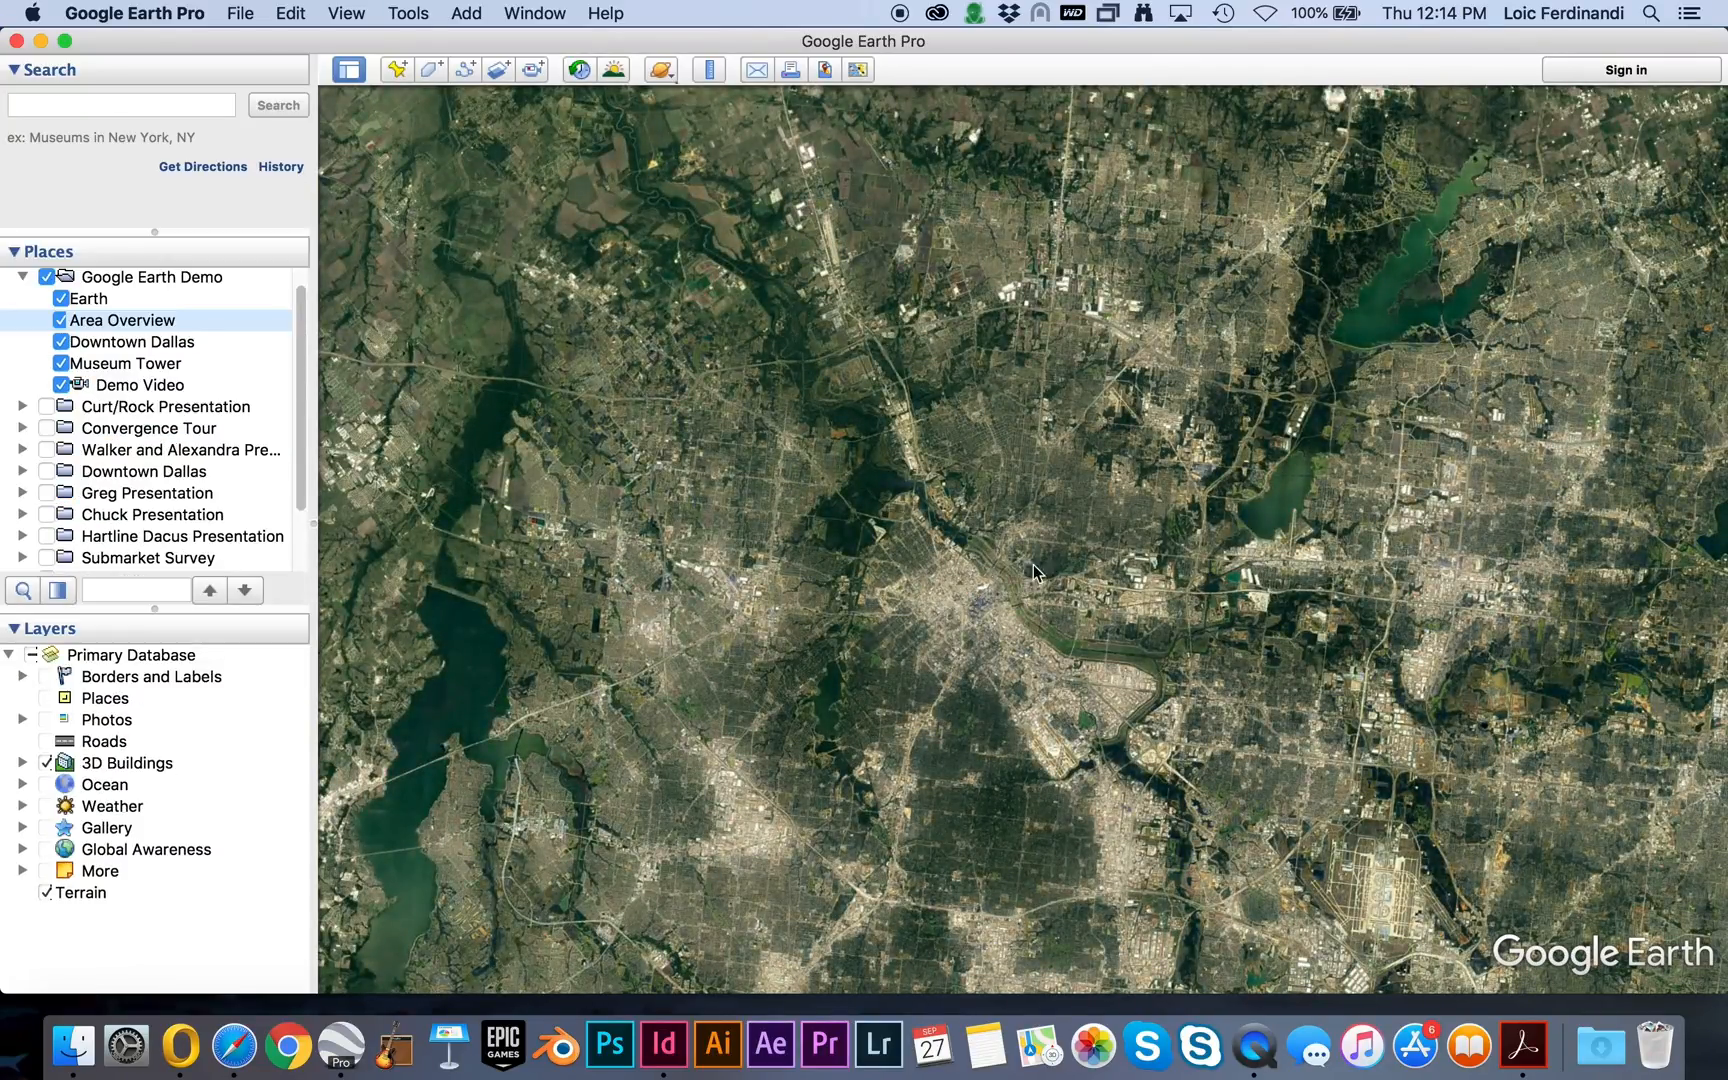
pyautogui.doubleClick(126, 344)
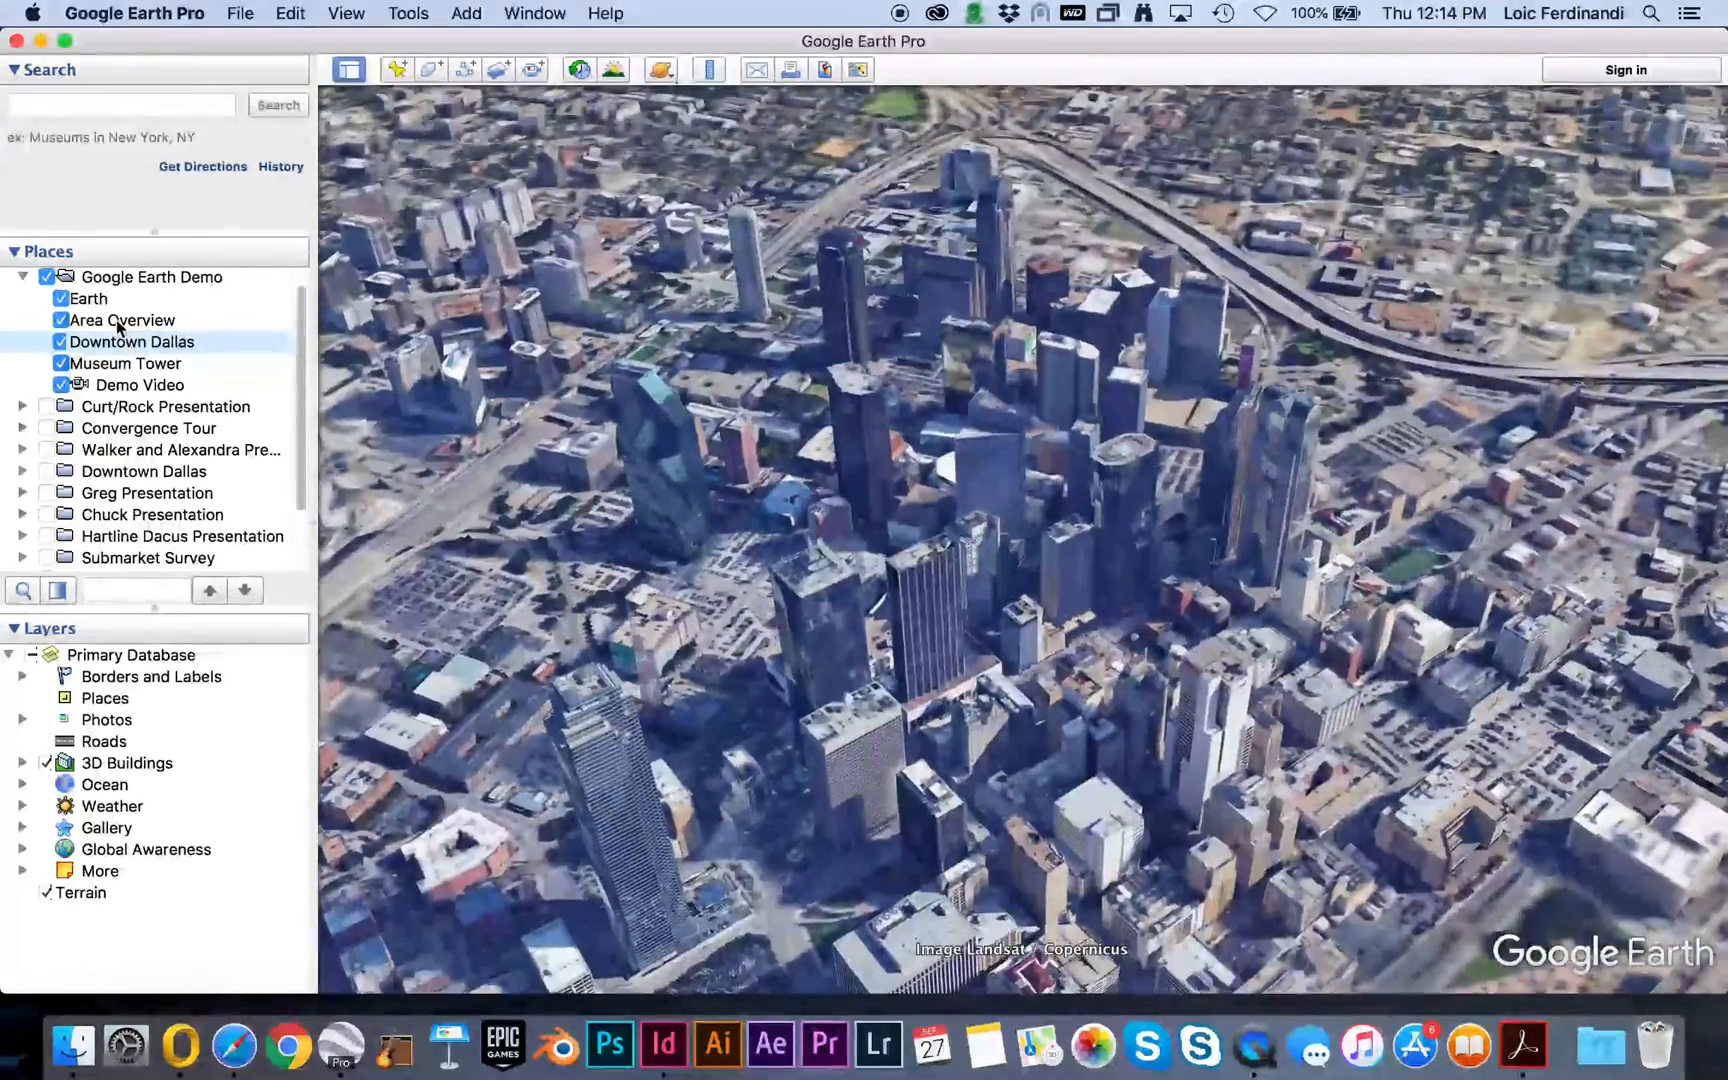
pyautogui.doubleClick(117, 323)
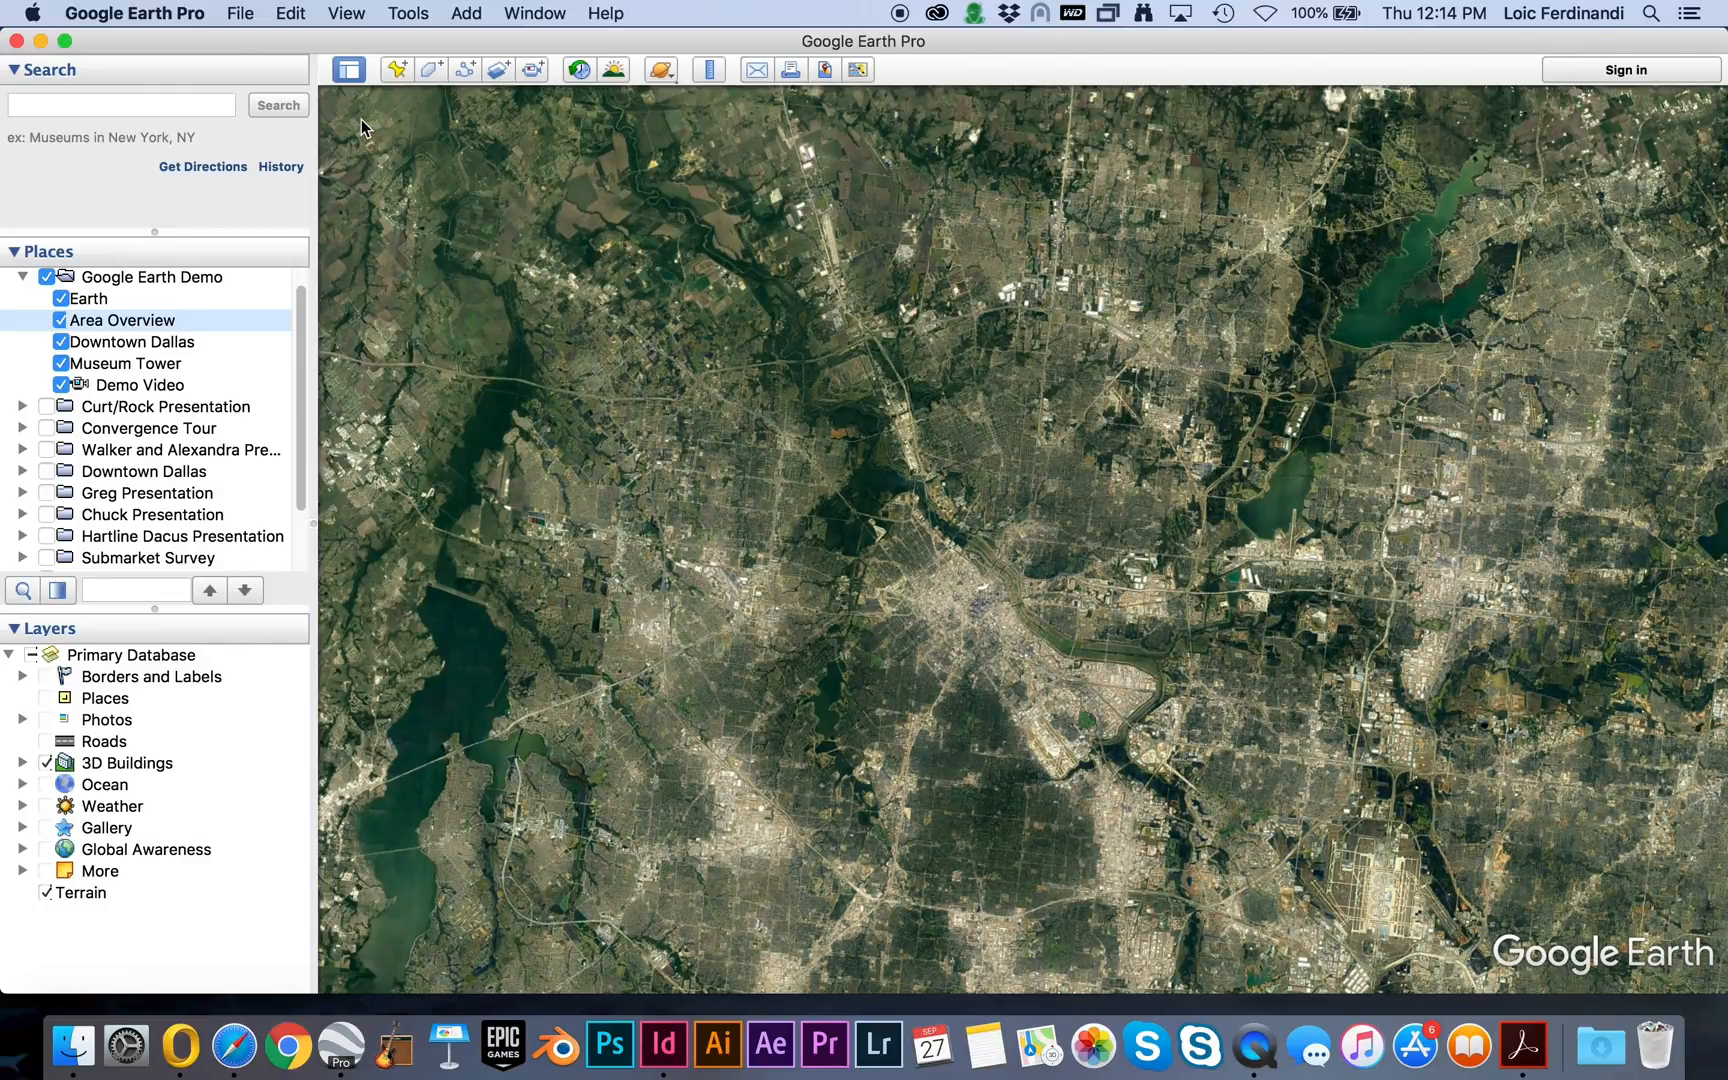
# Switch to QuickTime Player to look up its new recording commands and return to the Google Earth Pro map.
pyautogui.click(1268, 1045)
pyautogui.click(244, 13)
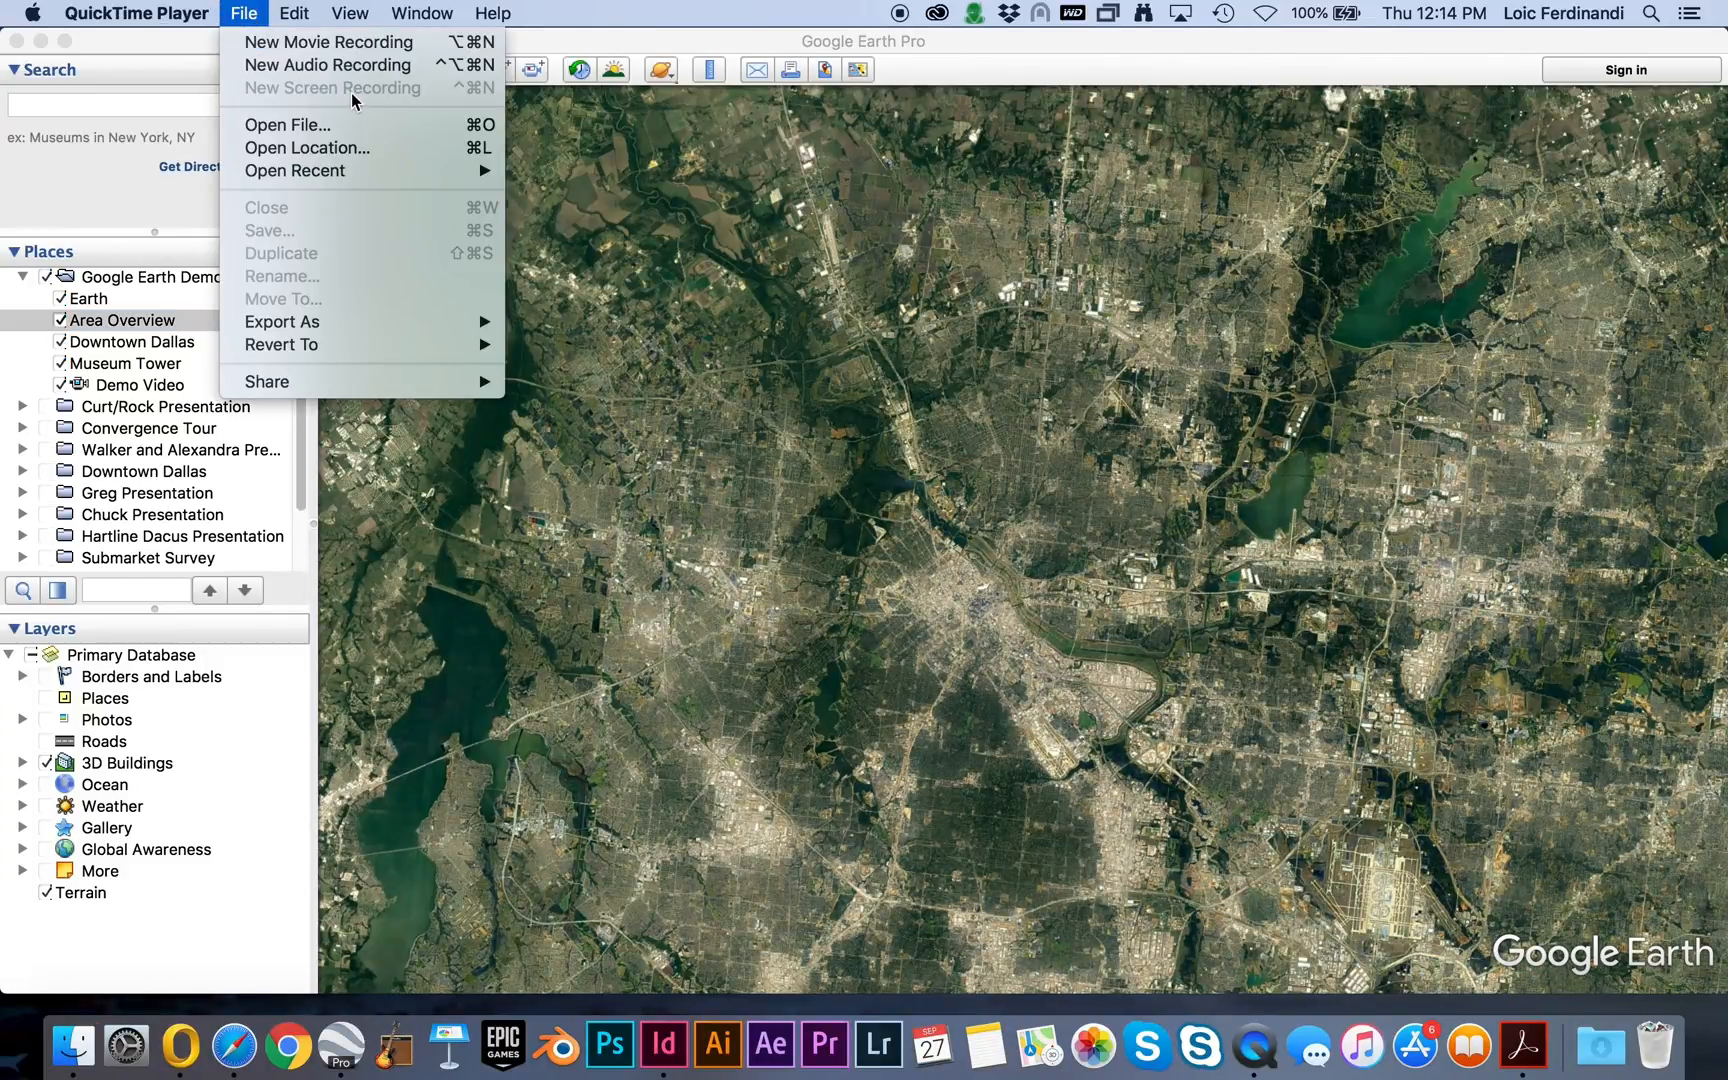
pyautogui.click(248, 42)
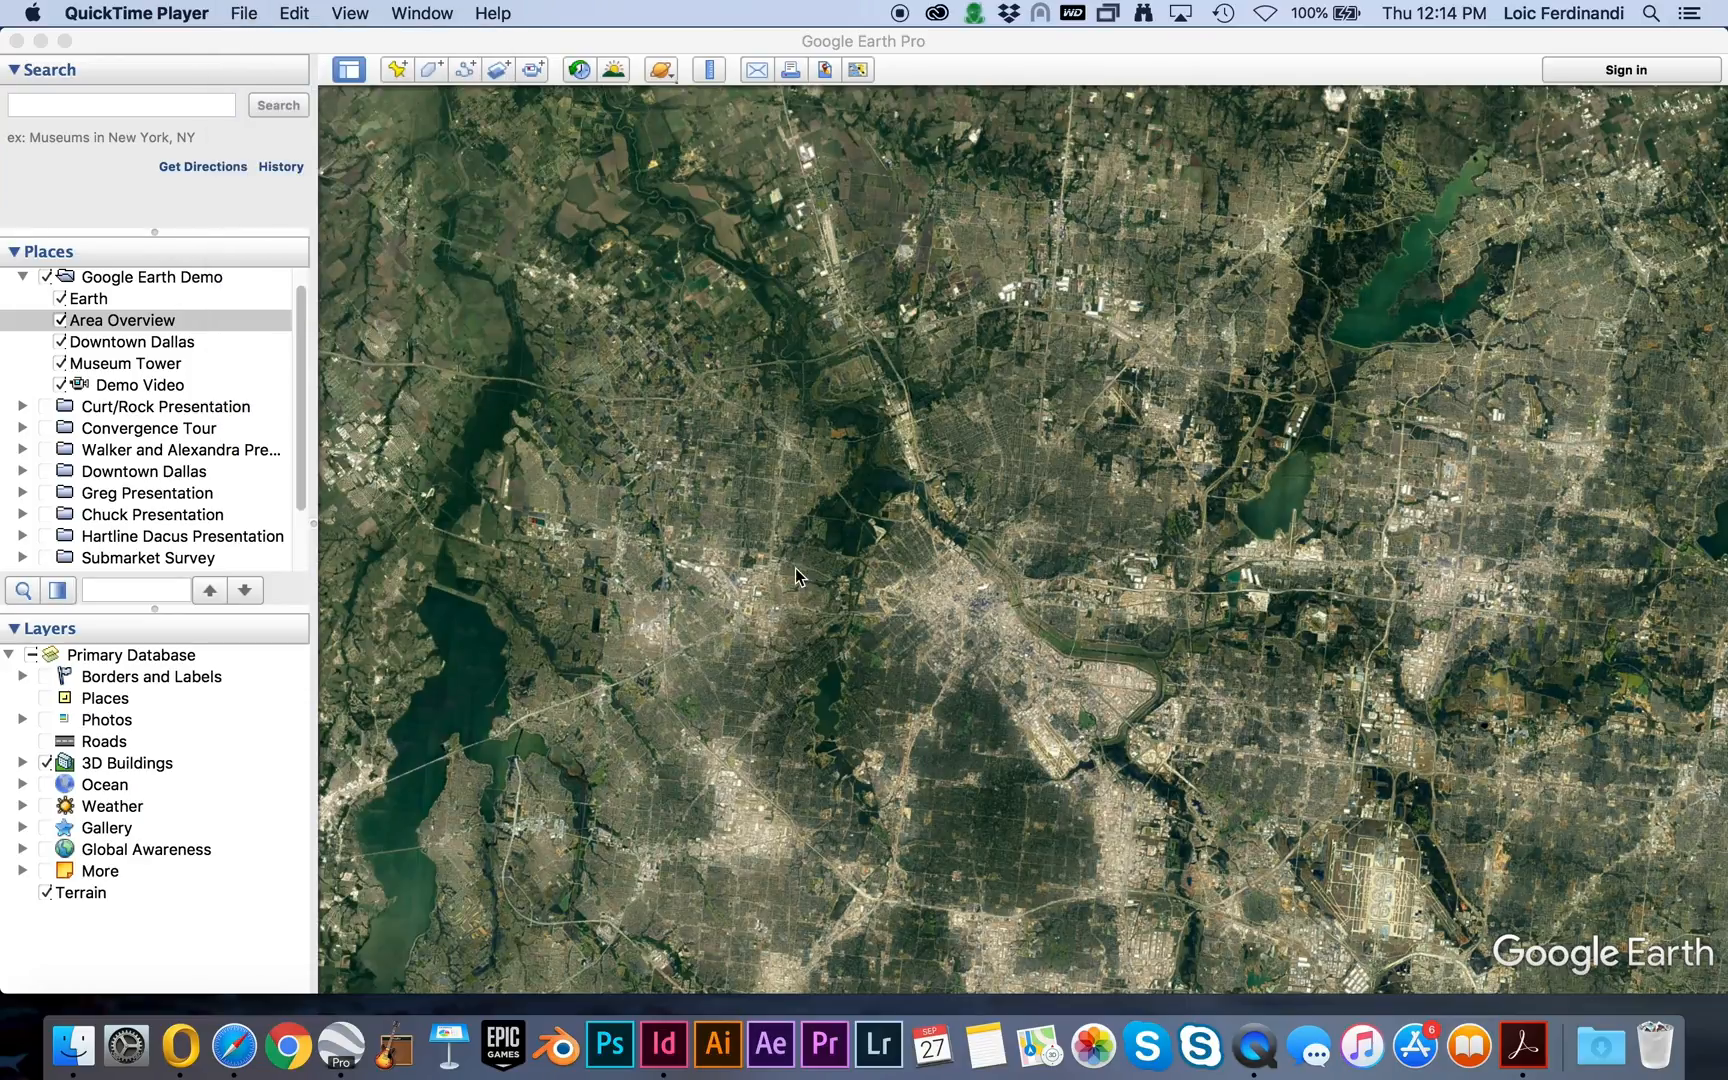
pyautogui.click(349, 137)
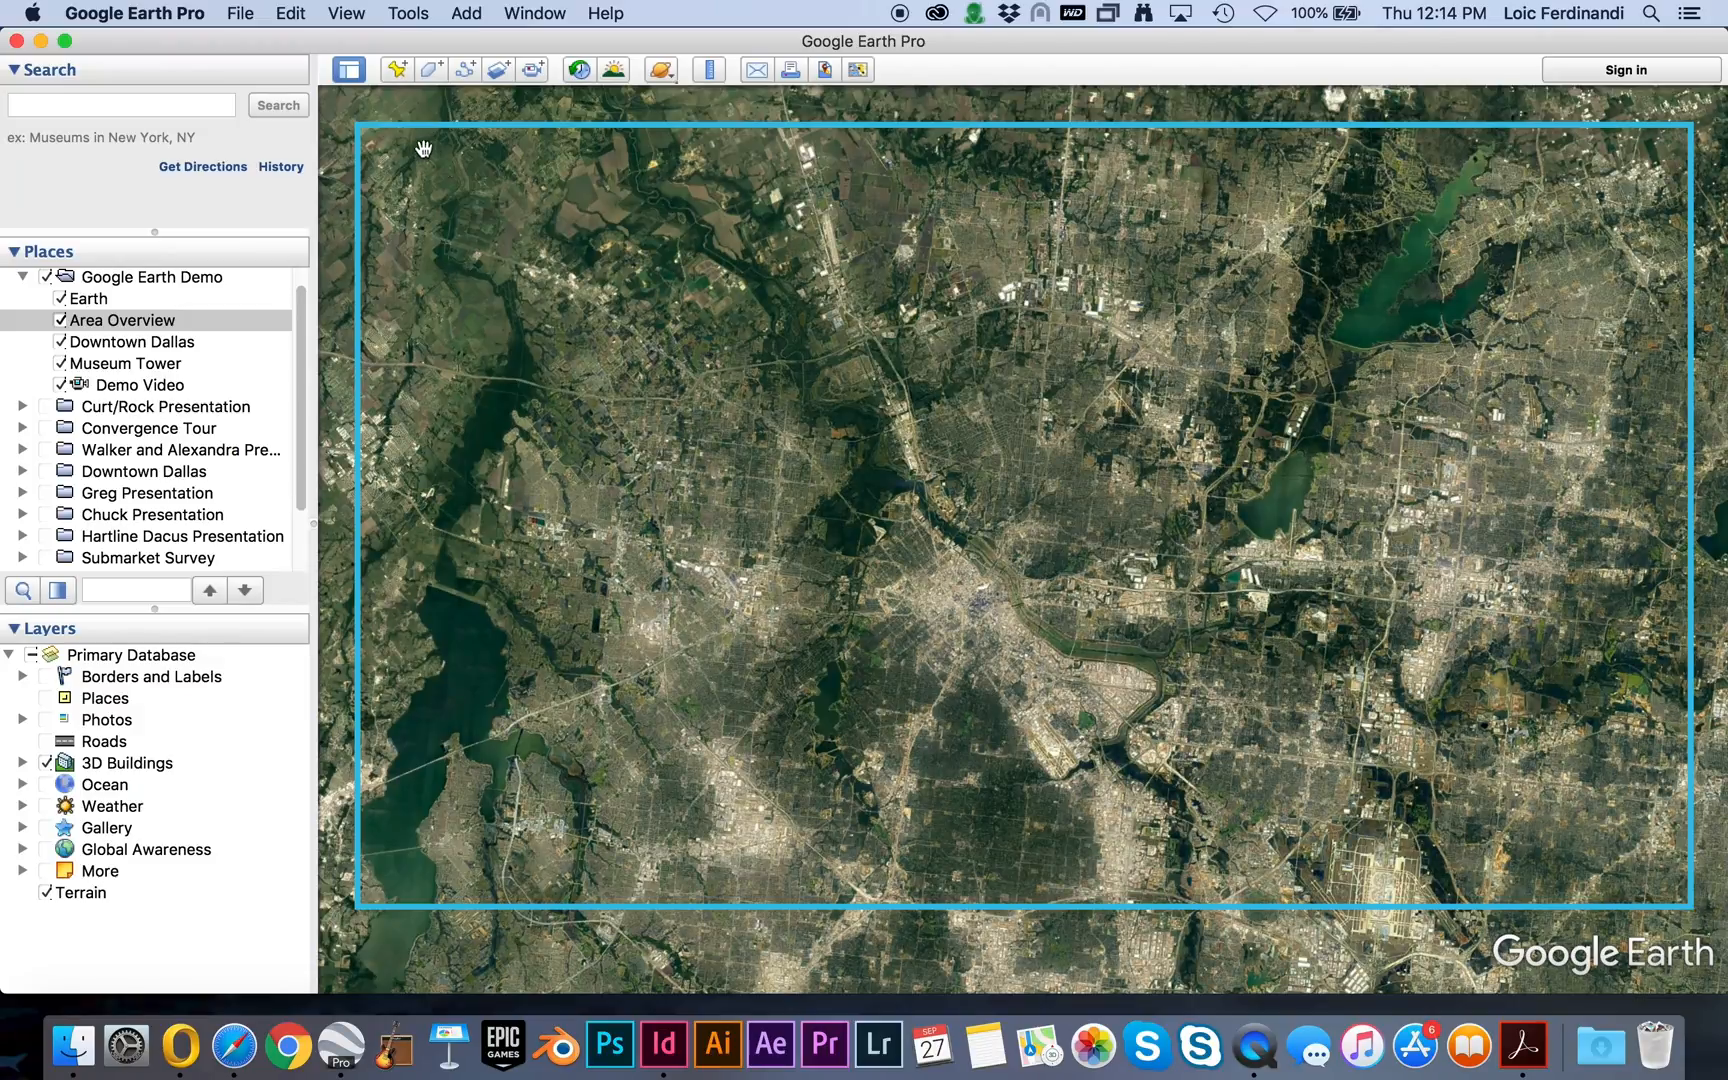
# Fly from Area Overview to Downtown Dallas and on to Museum Tower.
pyautogui.doubleClick(123, 342)
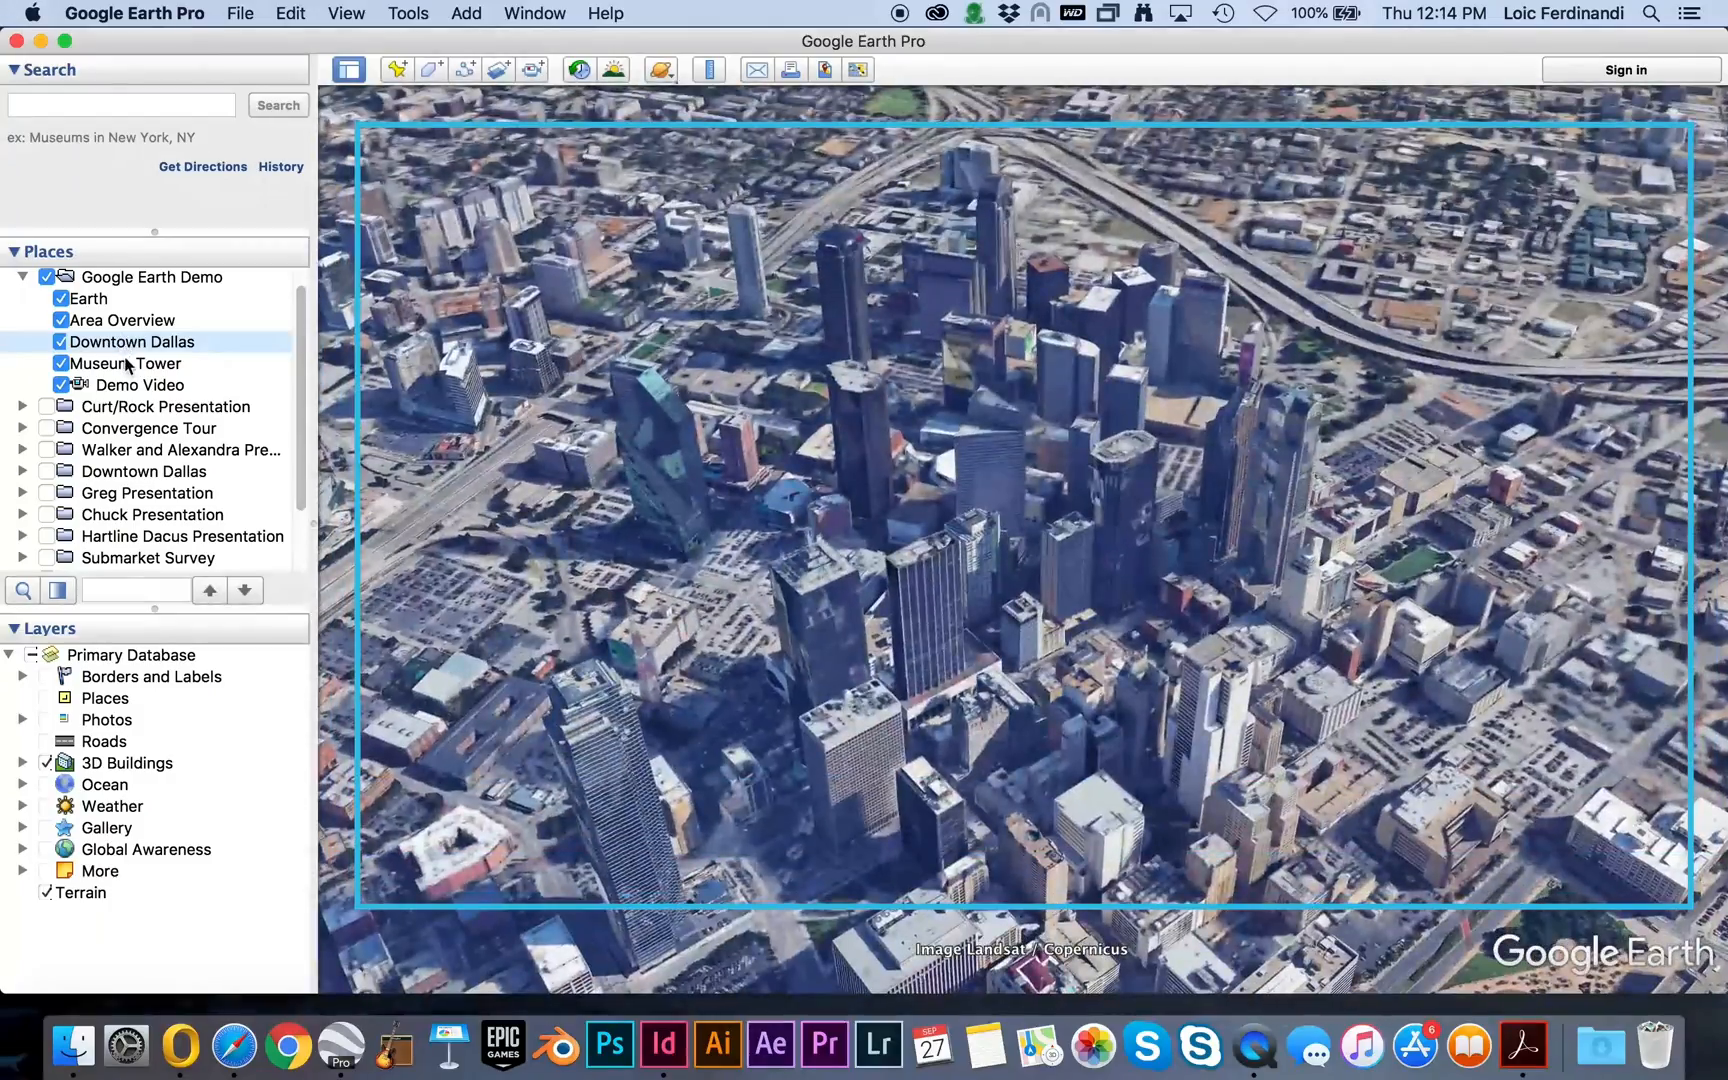
pyautogui.click(126, 365)
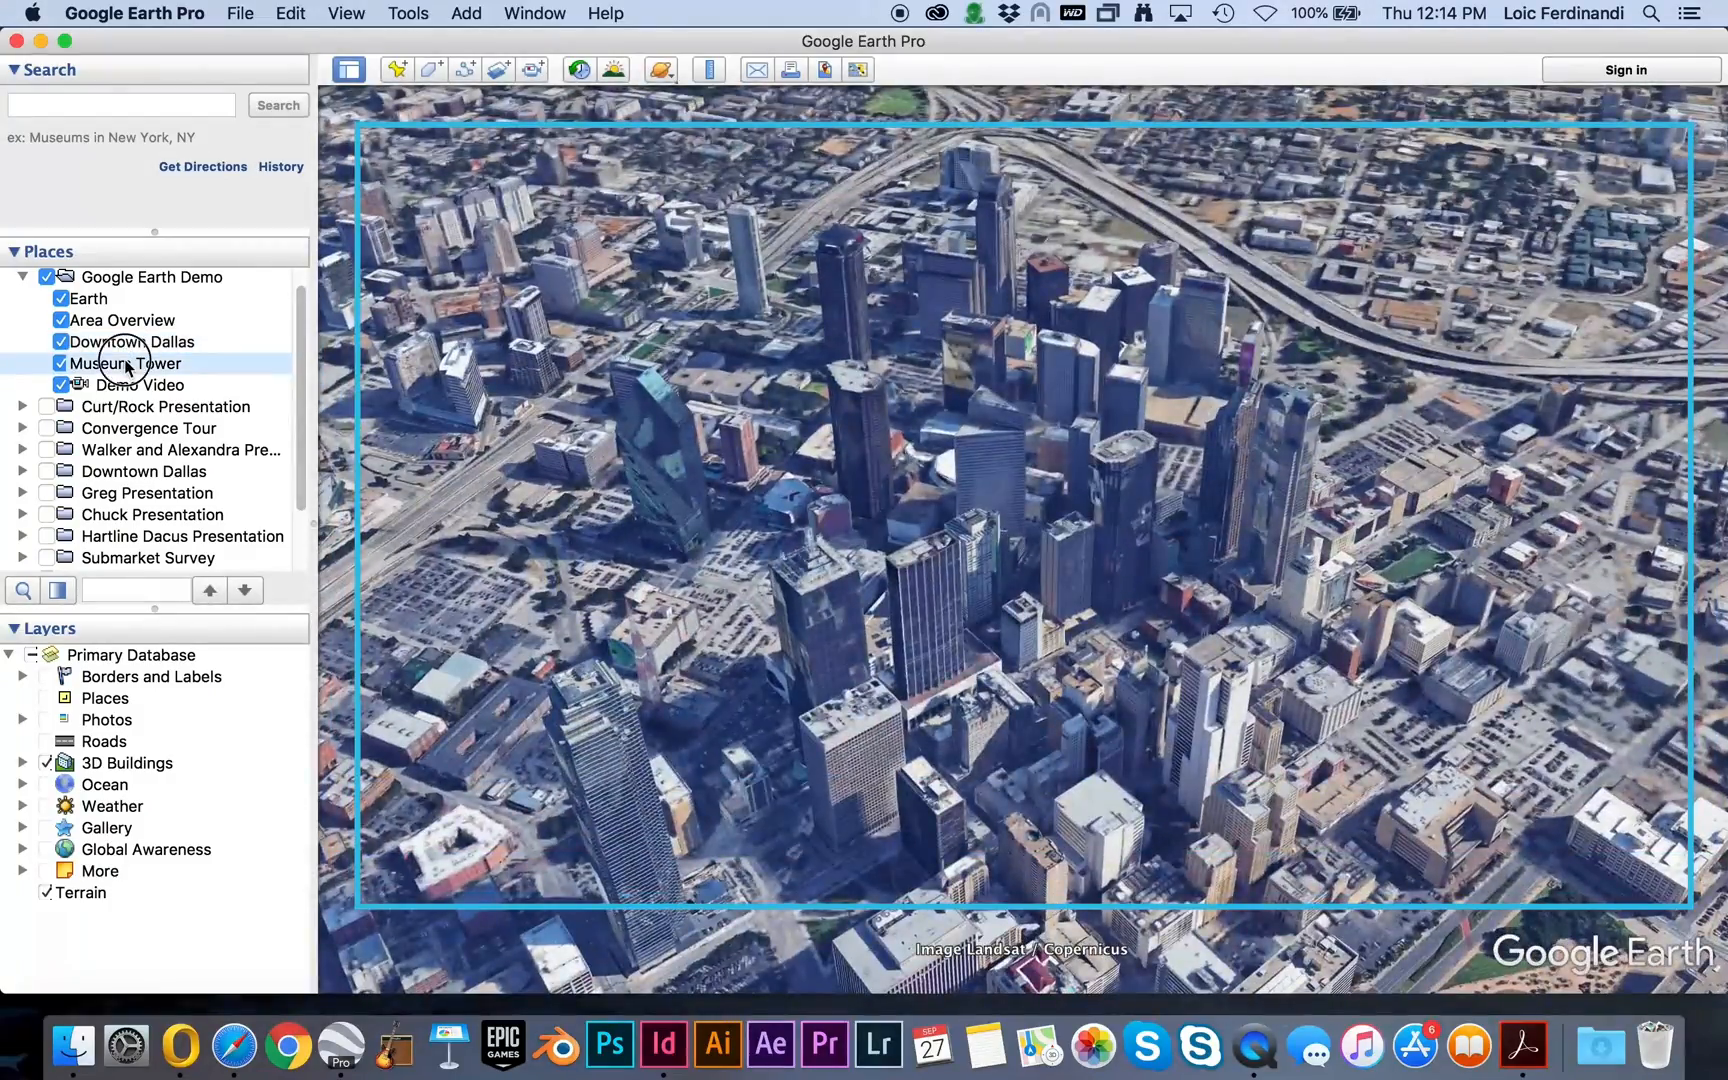
pyautogui.doubleClick(126, 365)
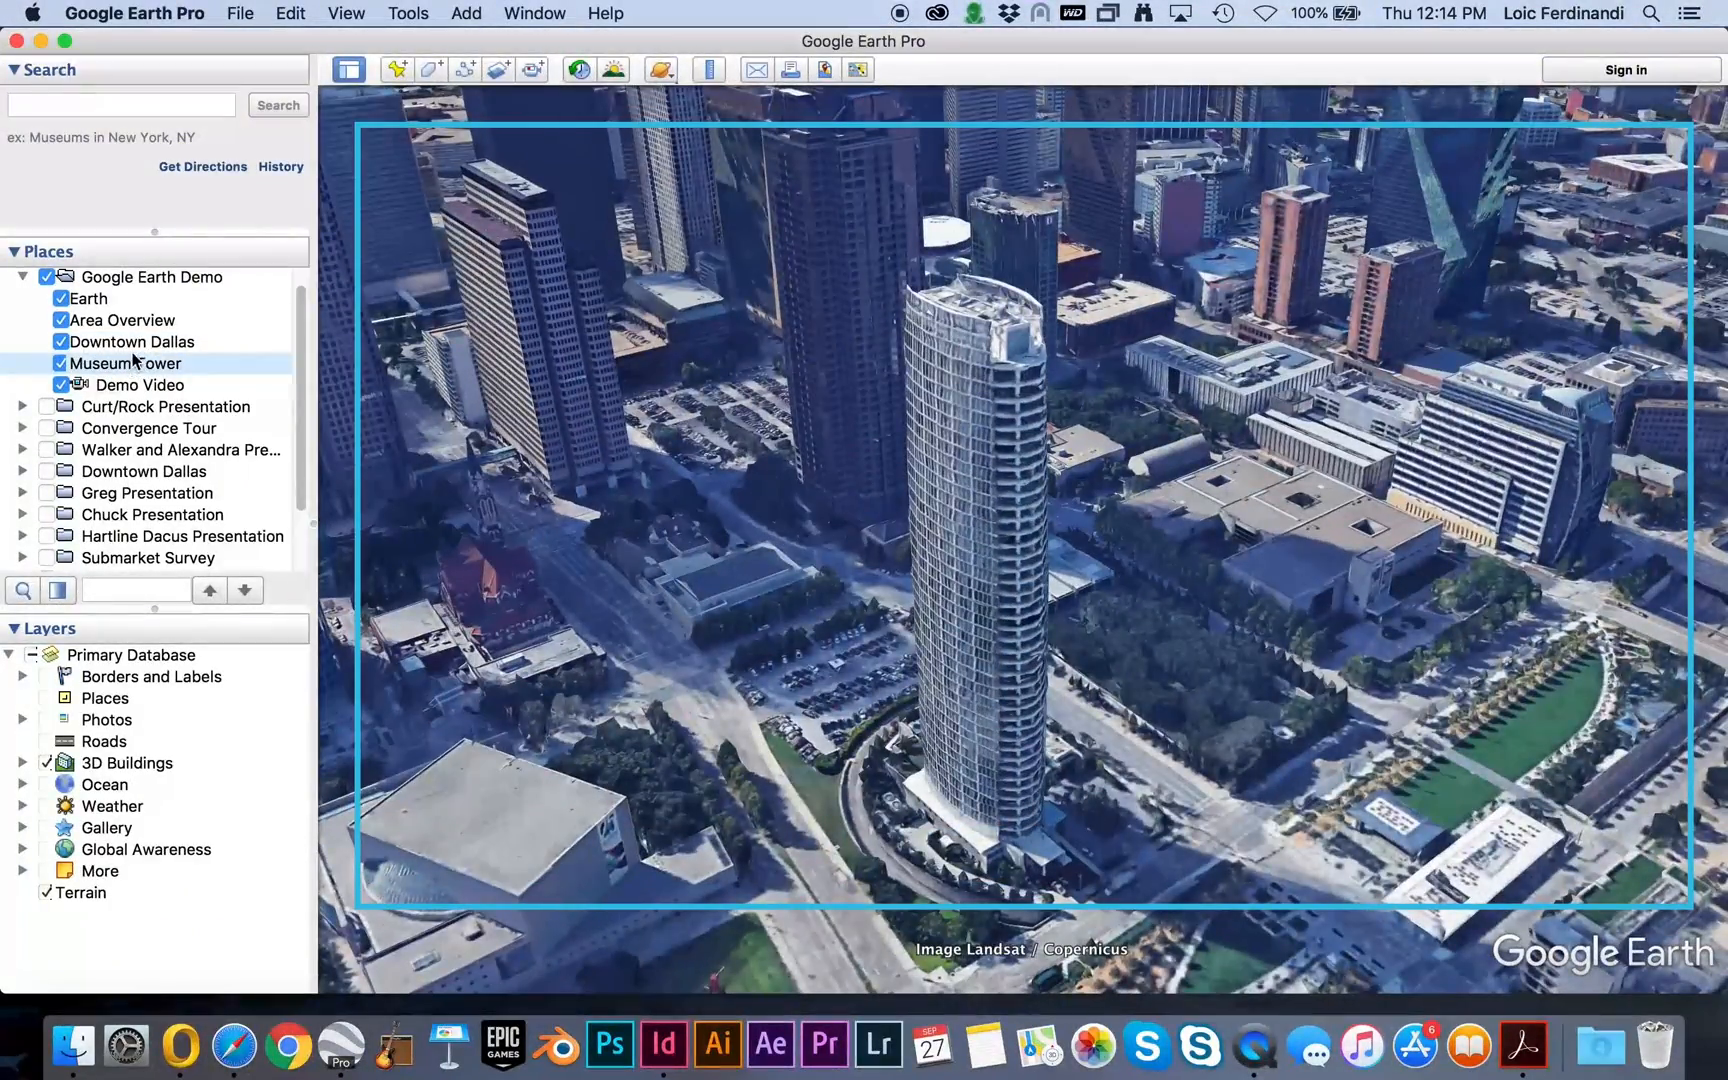
# Stop the QuickTime Player screen recording.
pyautogui.rightClick(1255, 1010)
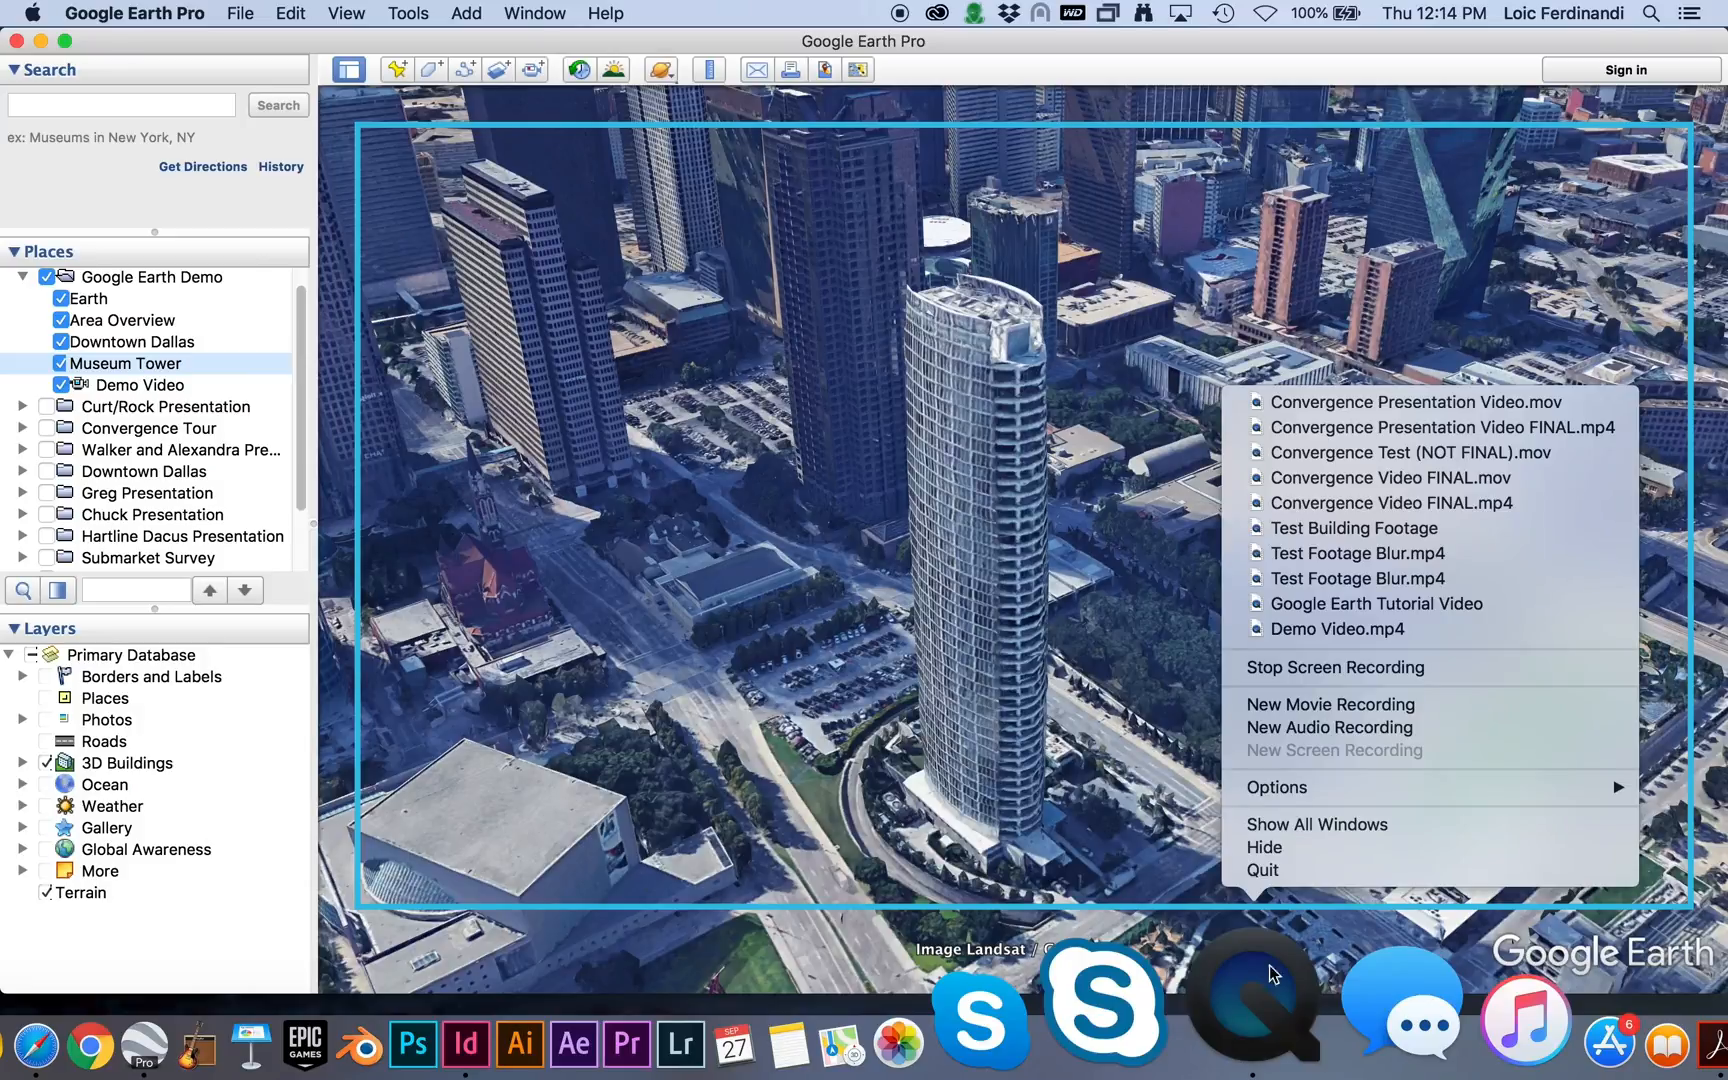
pyautogui.click(1326, 667)
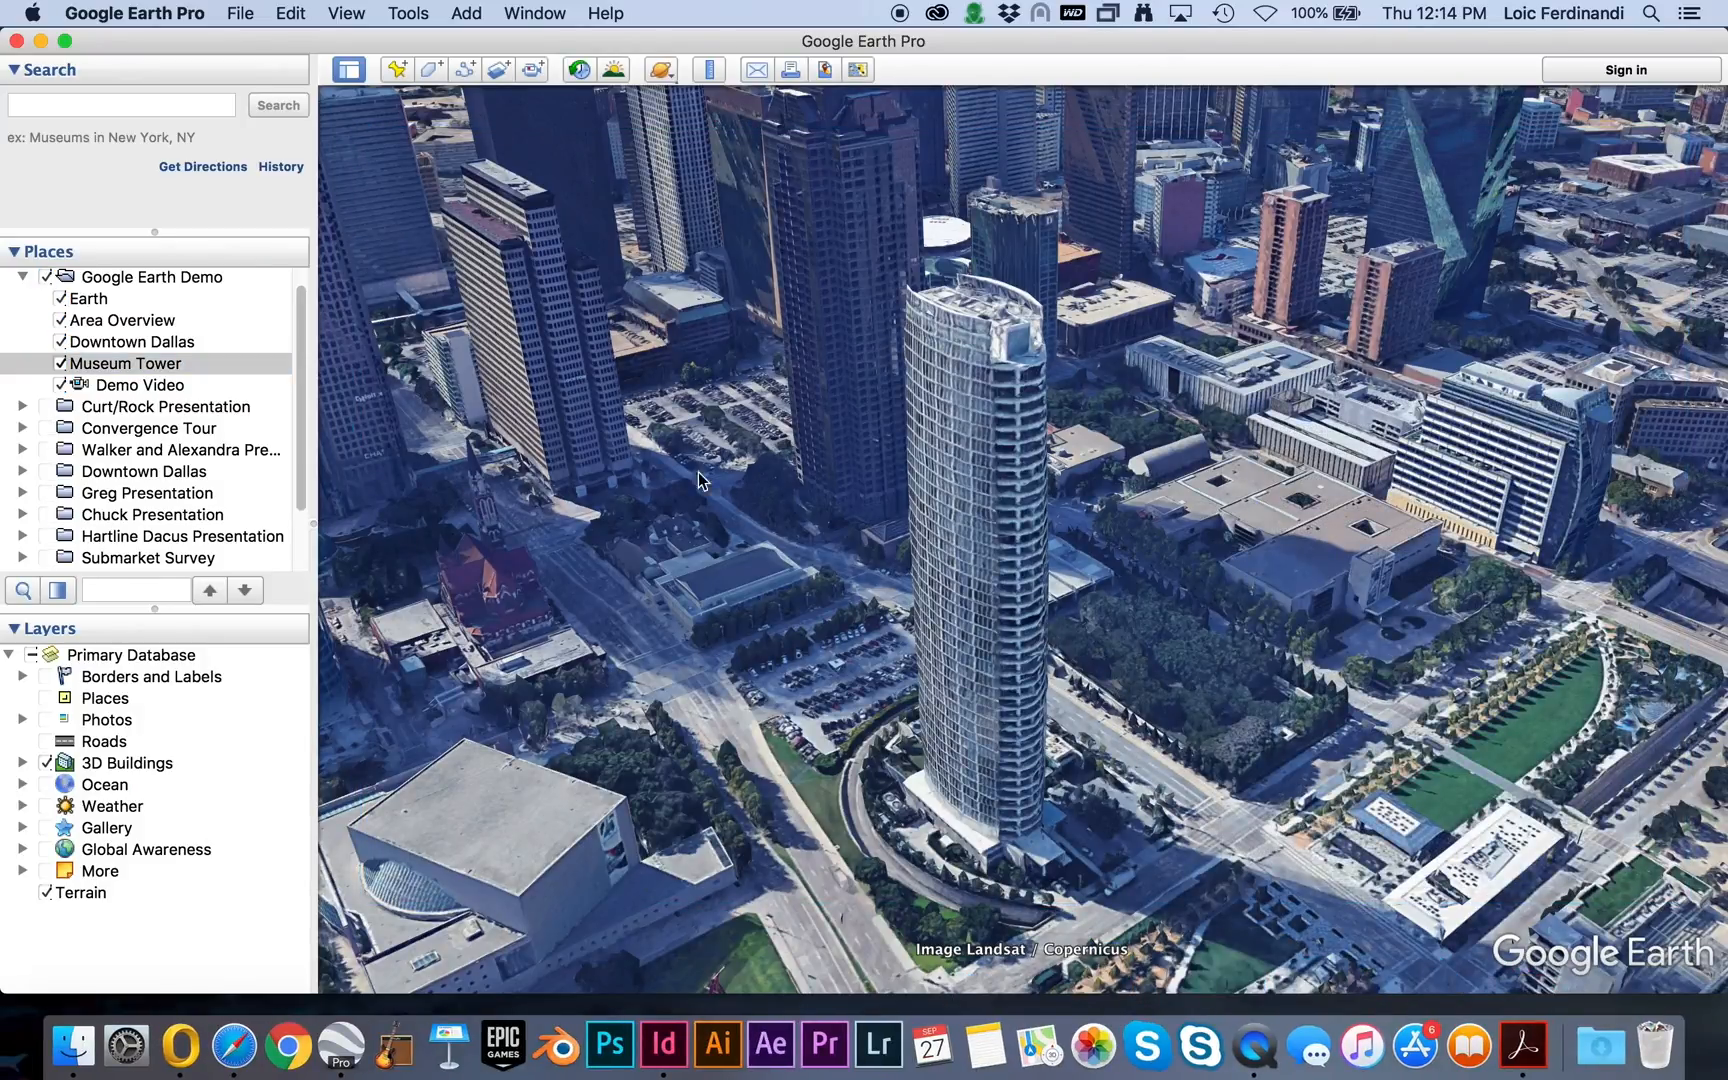
pyautogui.rightClick(1255, 1010)
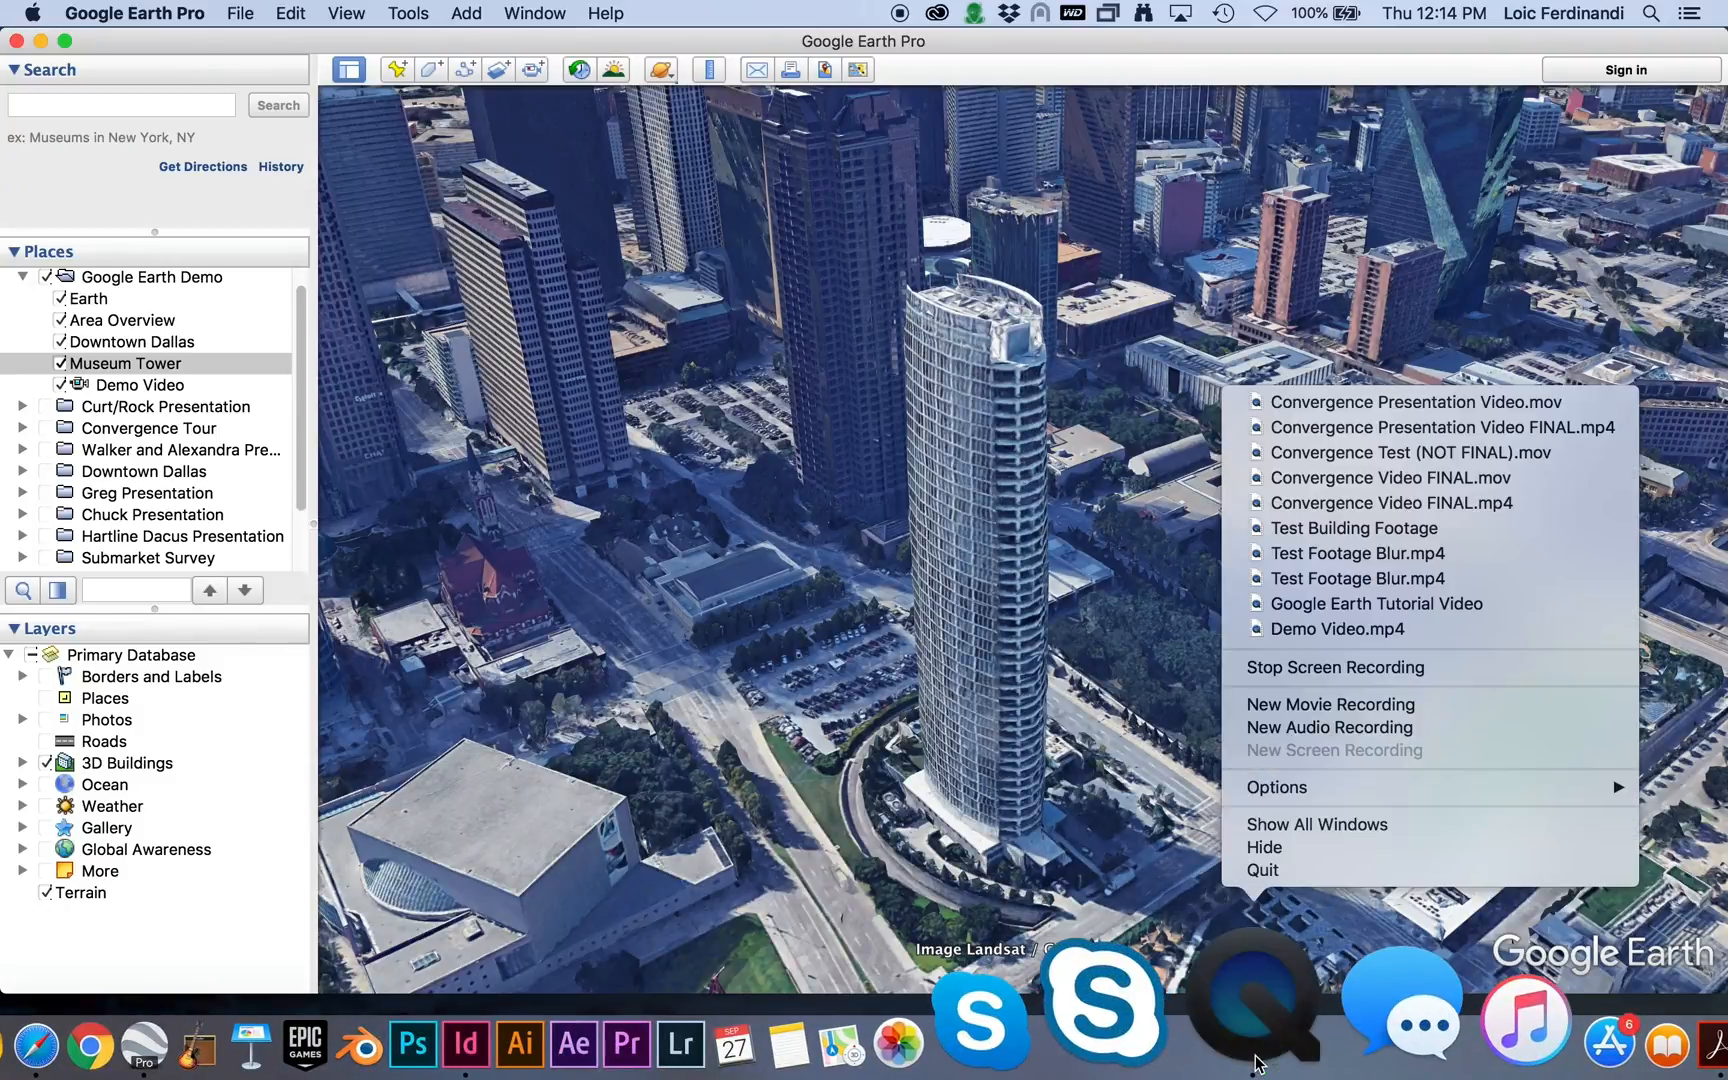
pyautogui.click(1362, 670)
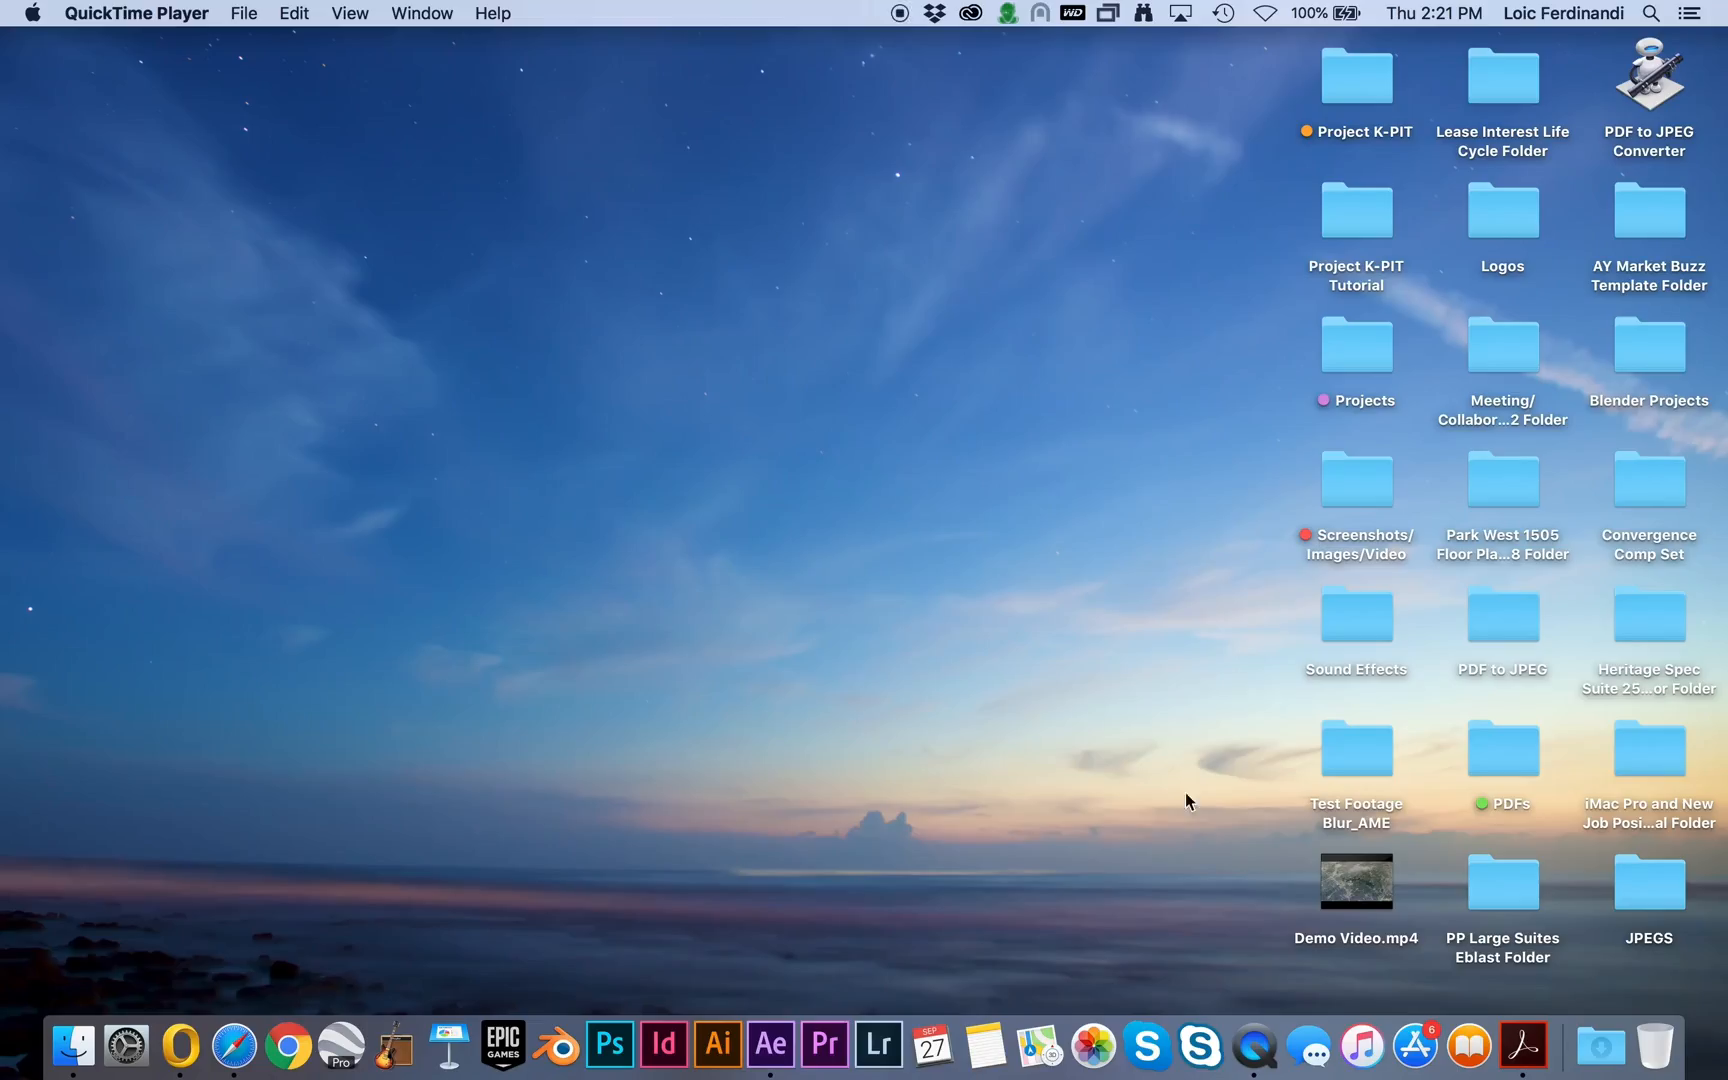
# Open Demo Video.mp4 from the desktop in QuickTime Player, try trimming the Earth footage at its start, and close the video.
pyautogui.doubleClick(1340, 880)
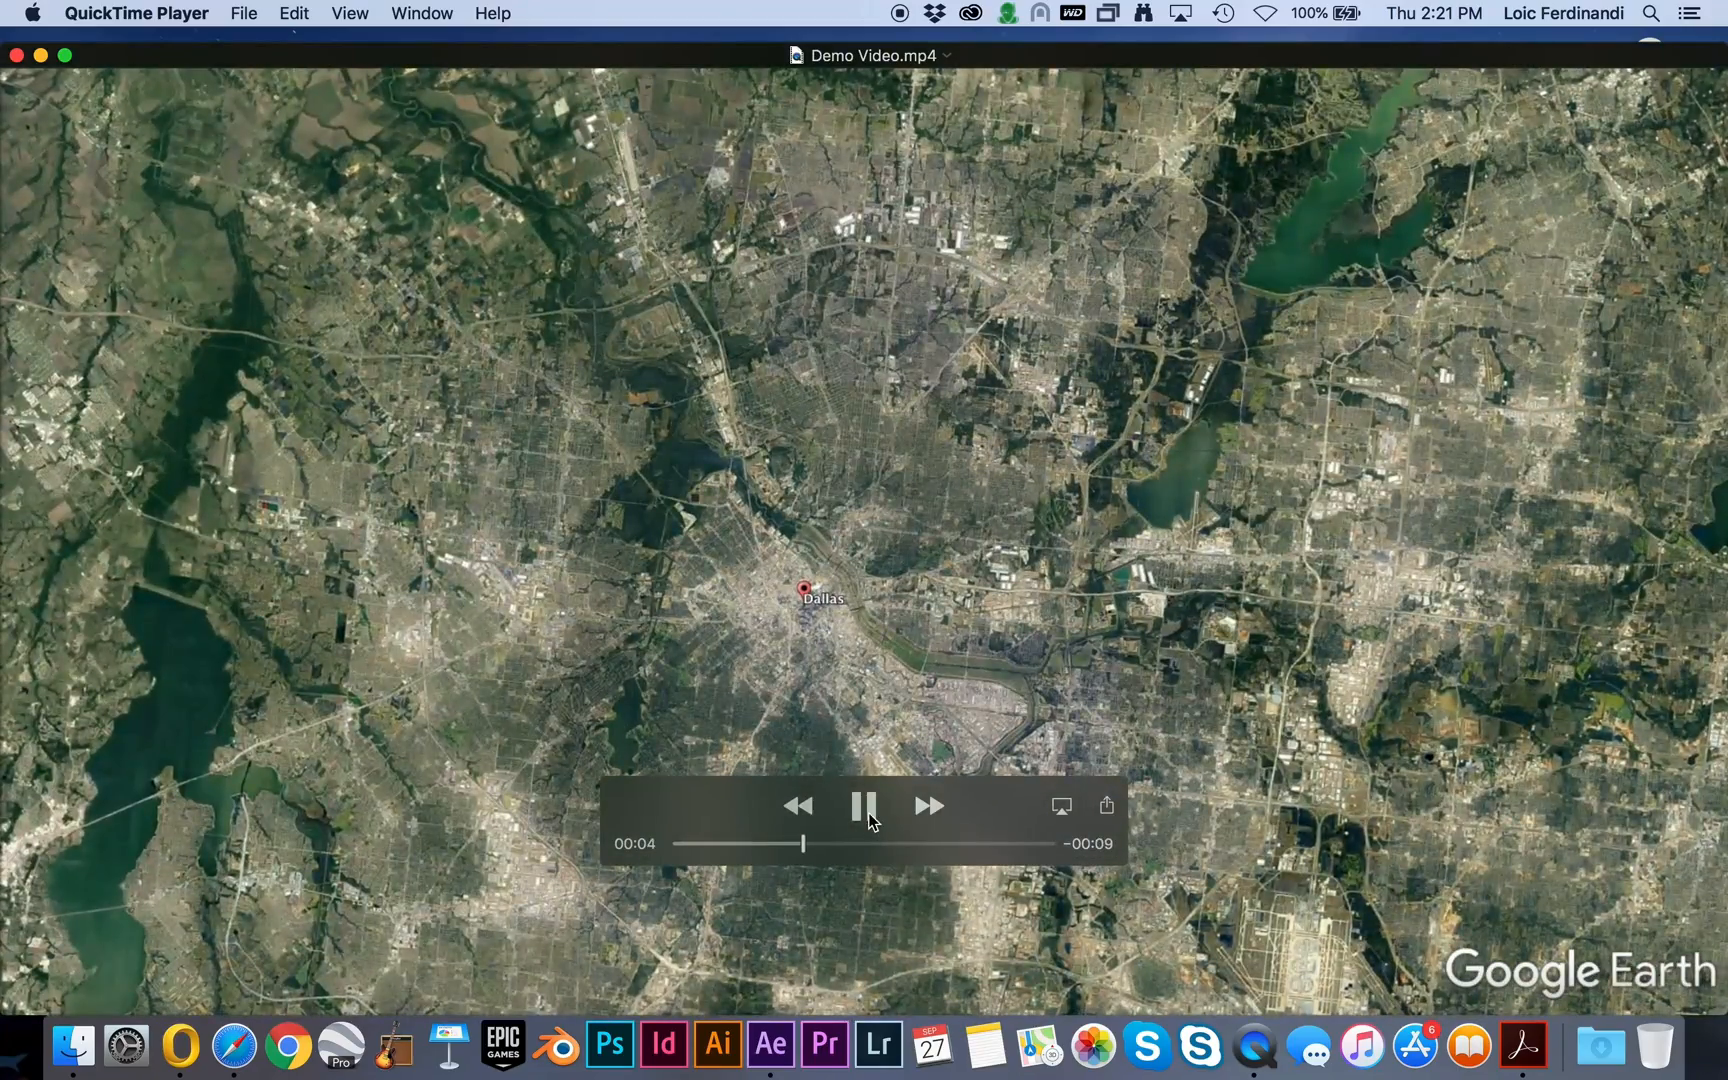
pyautogui.click(868, 818)
pyautogui.click(294, 13)
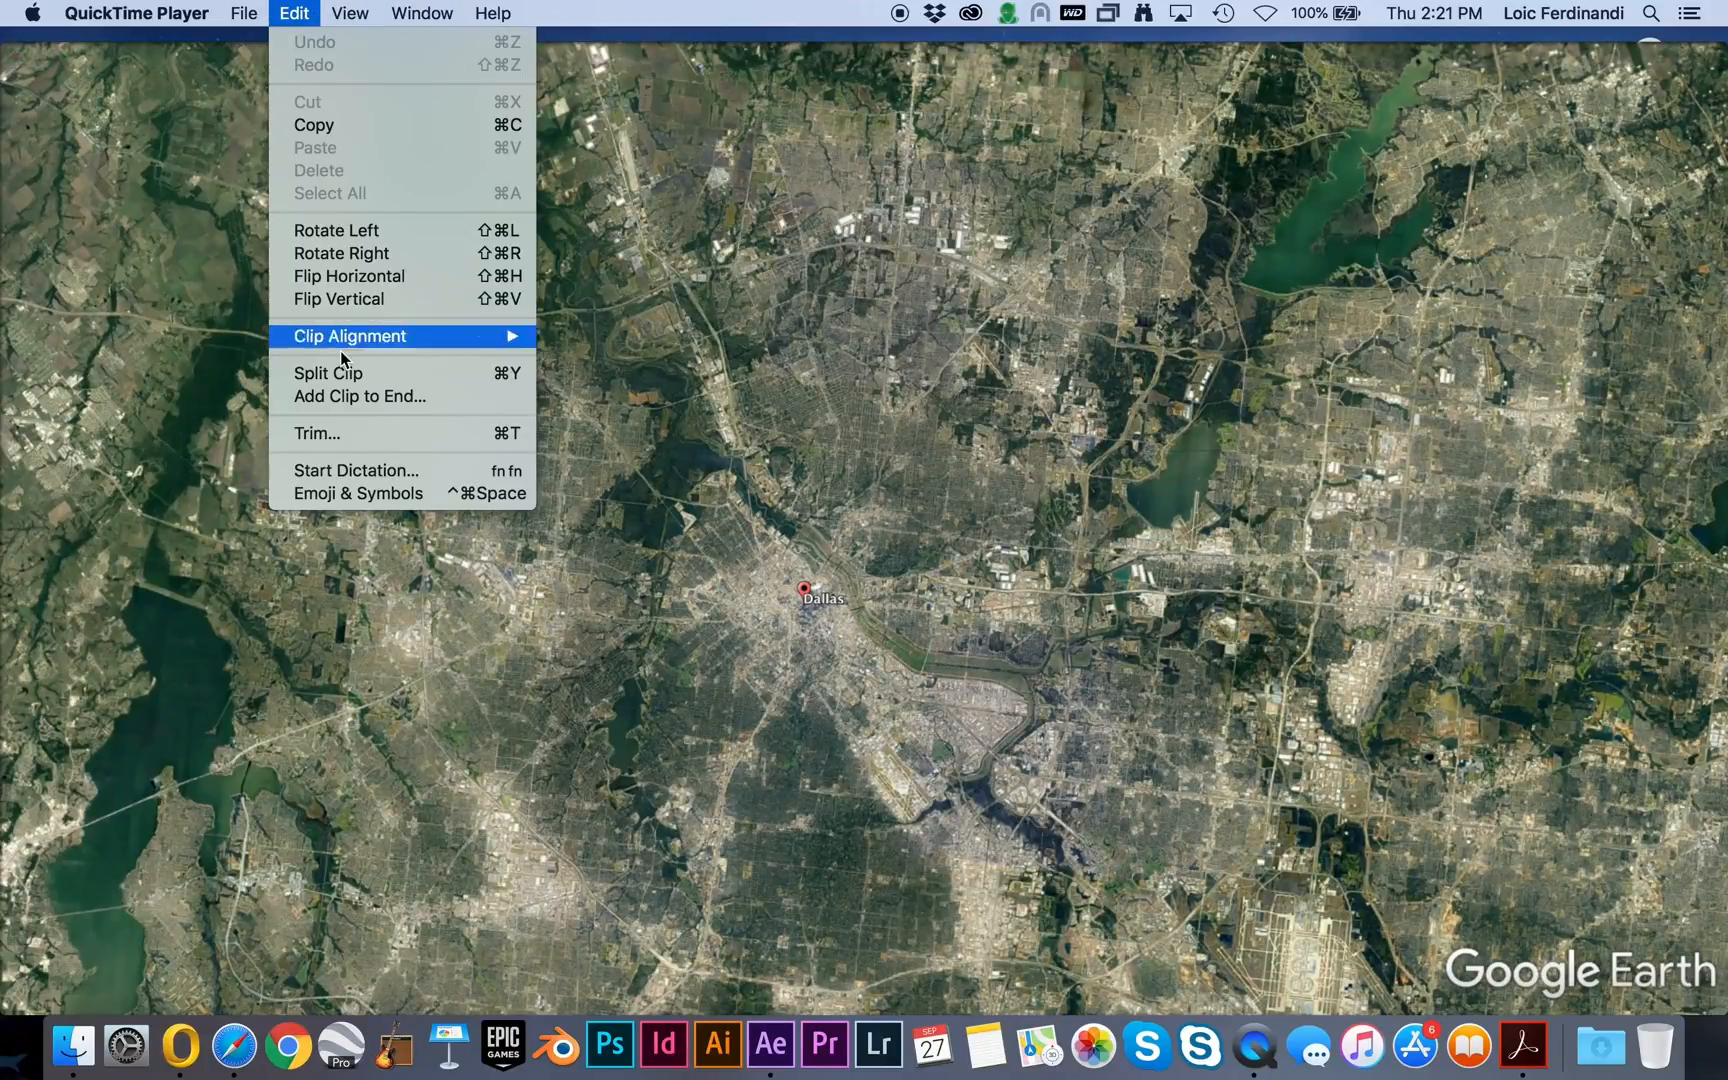
pyautogui.click(318, 433)
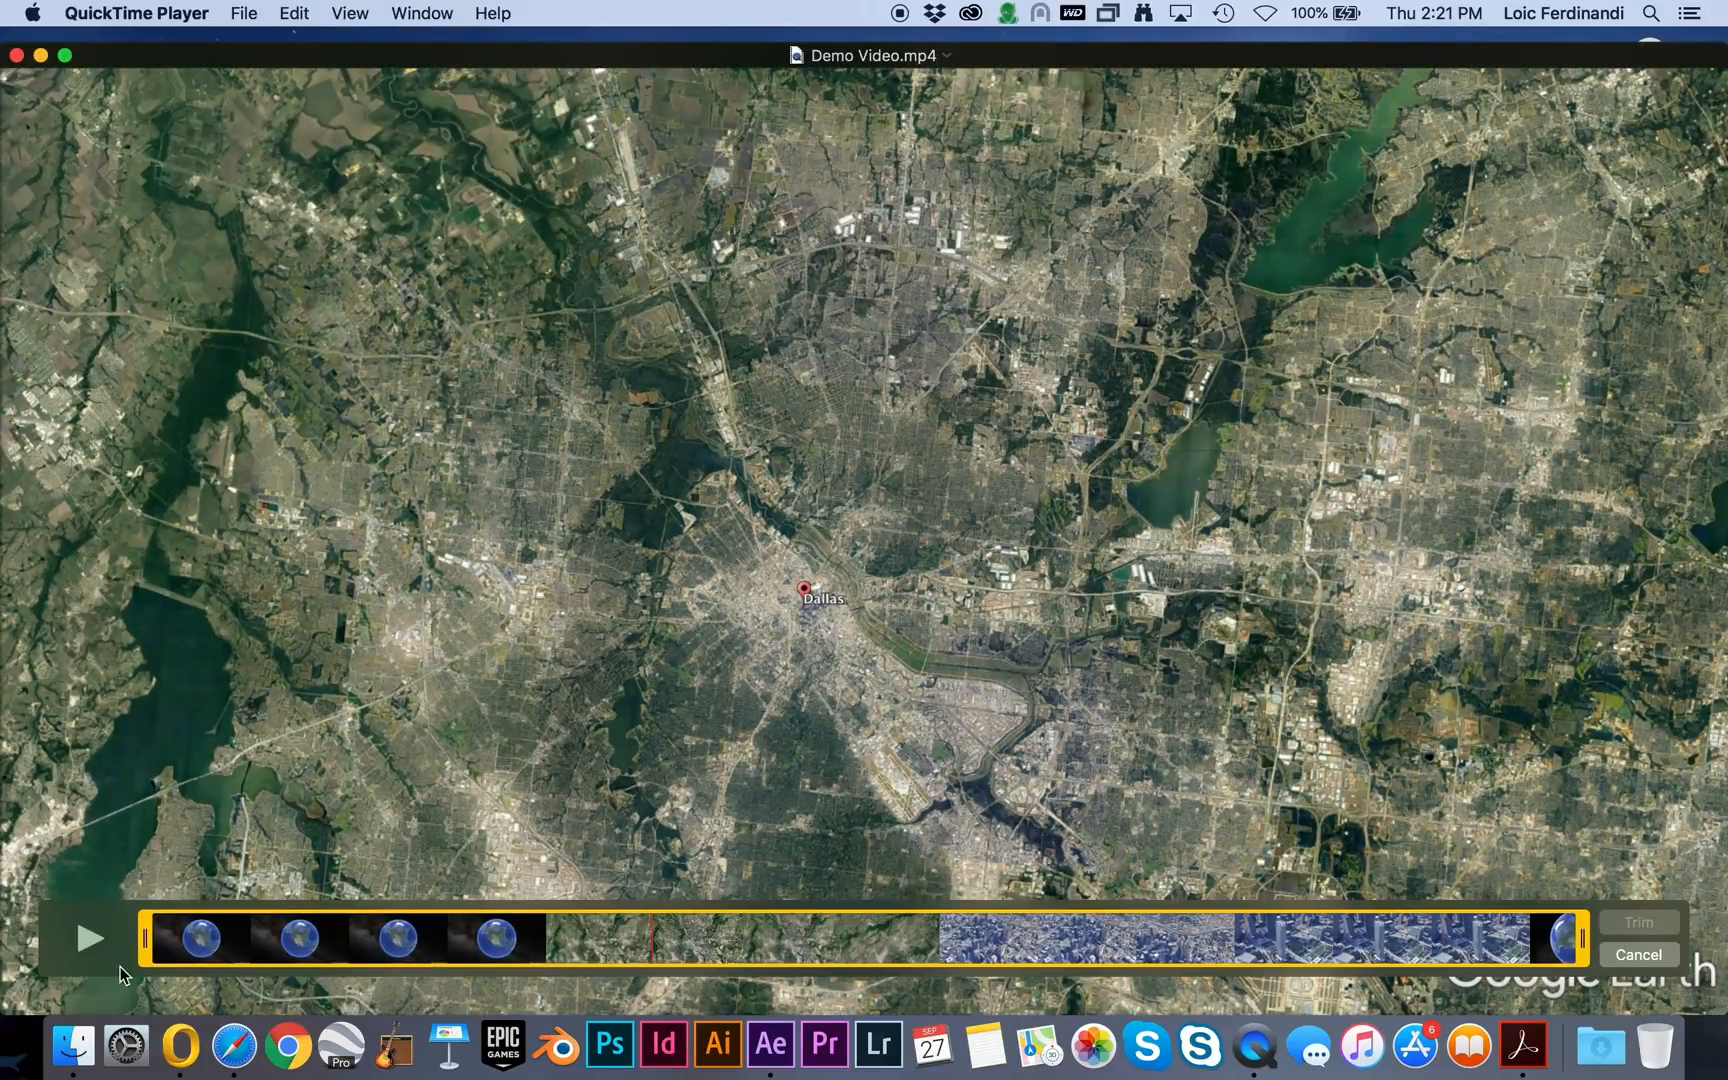
pyautogui.moveTo(145, 945); pyautogui.dragTo(426, 948)
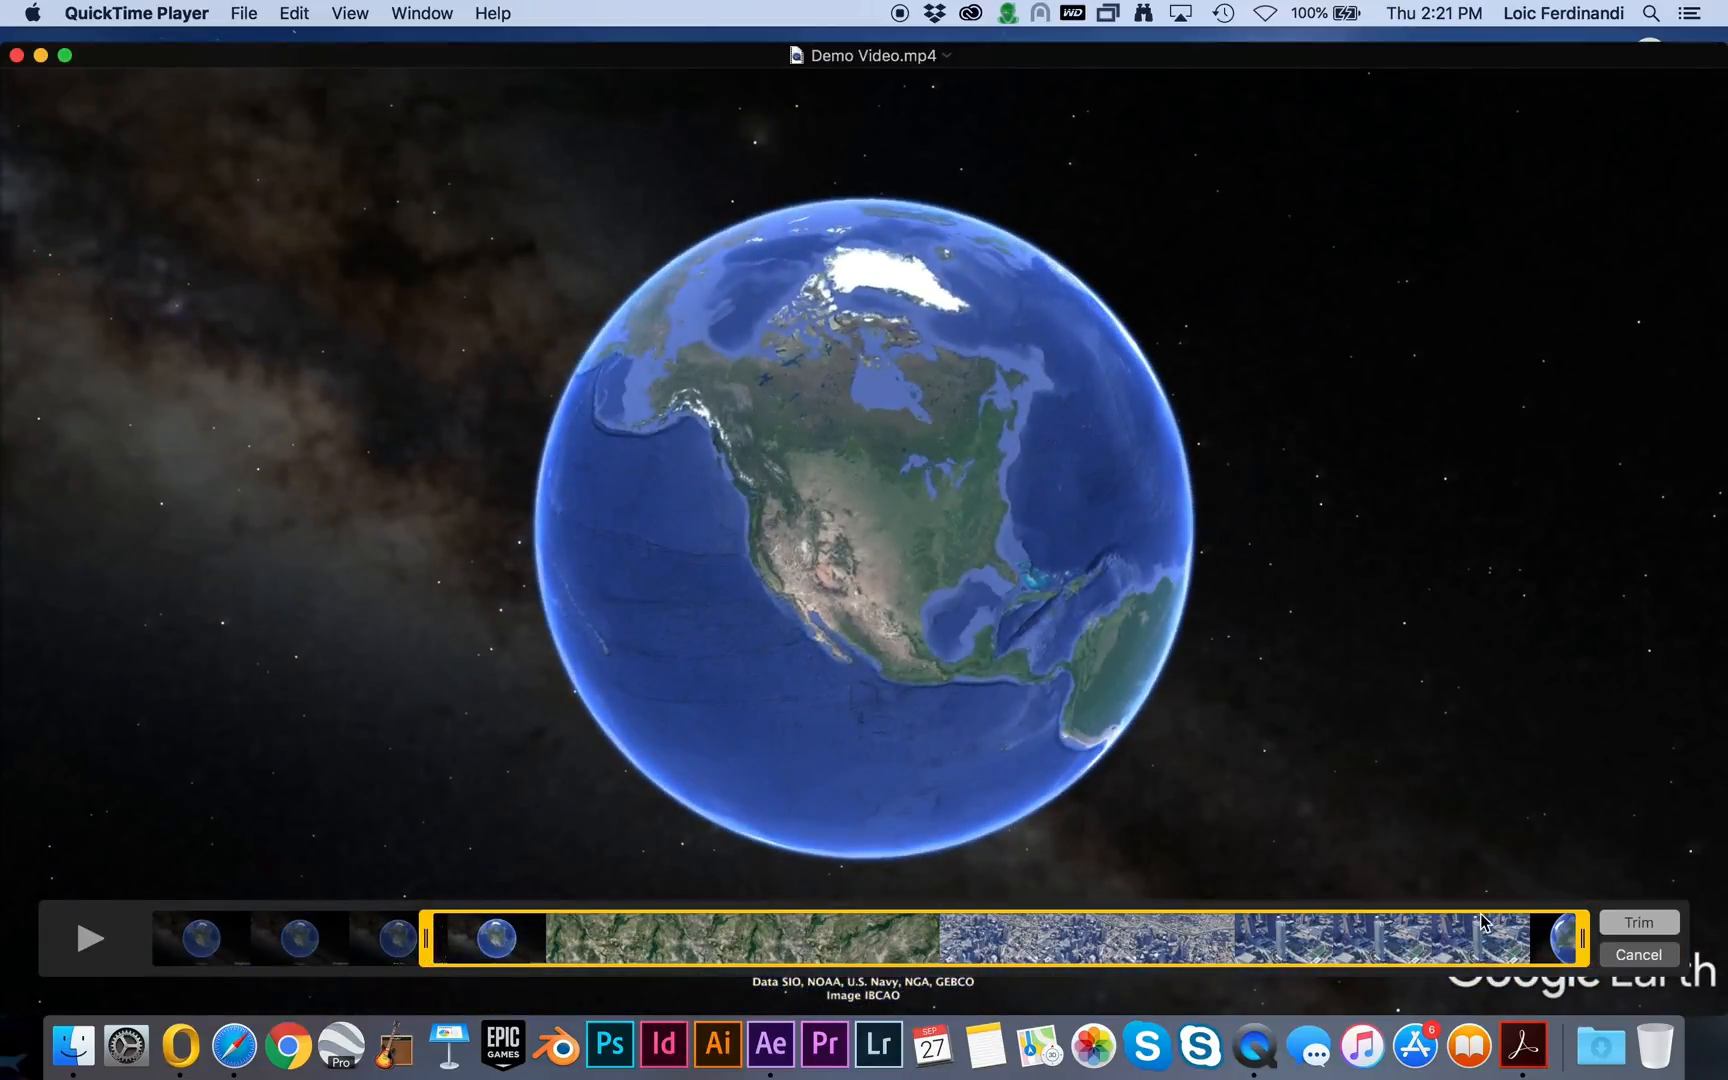
pyautogui.click(1644, 930)
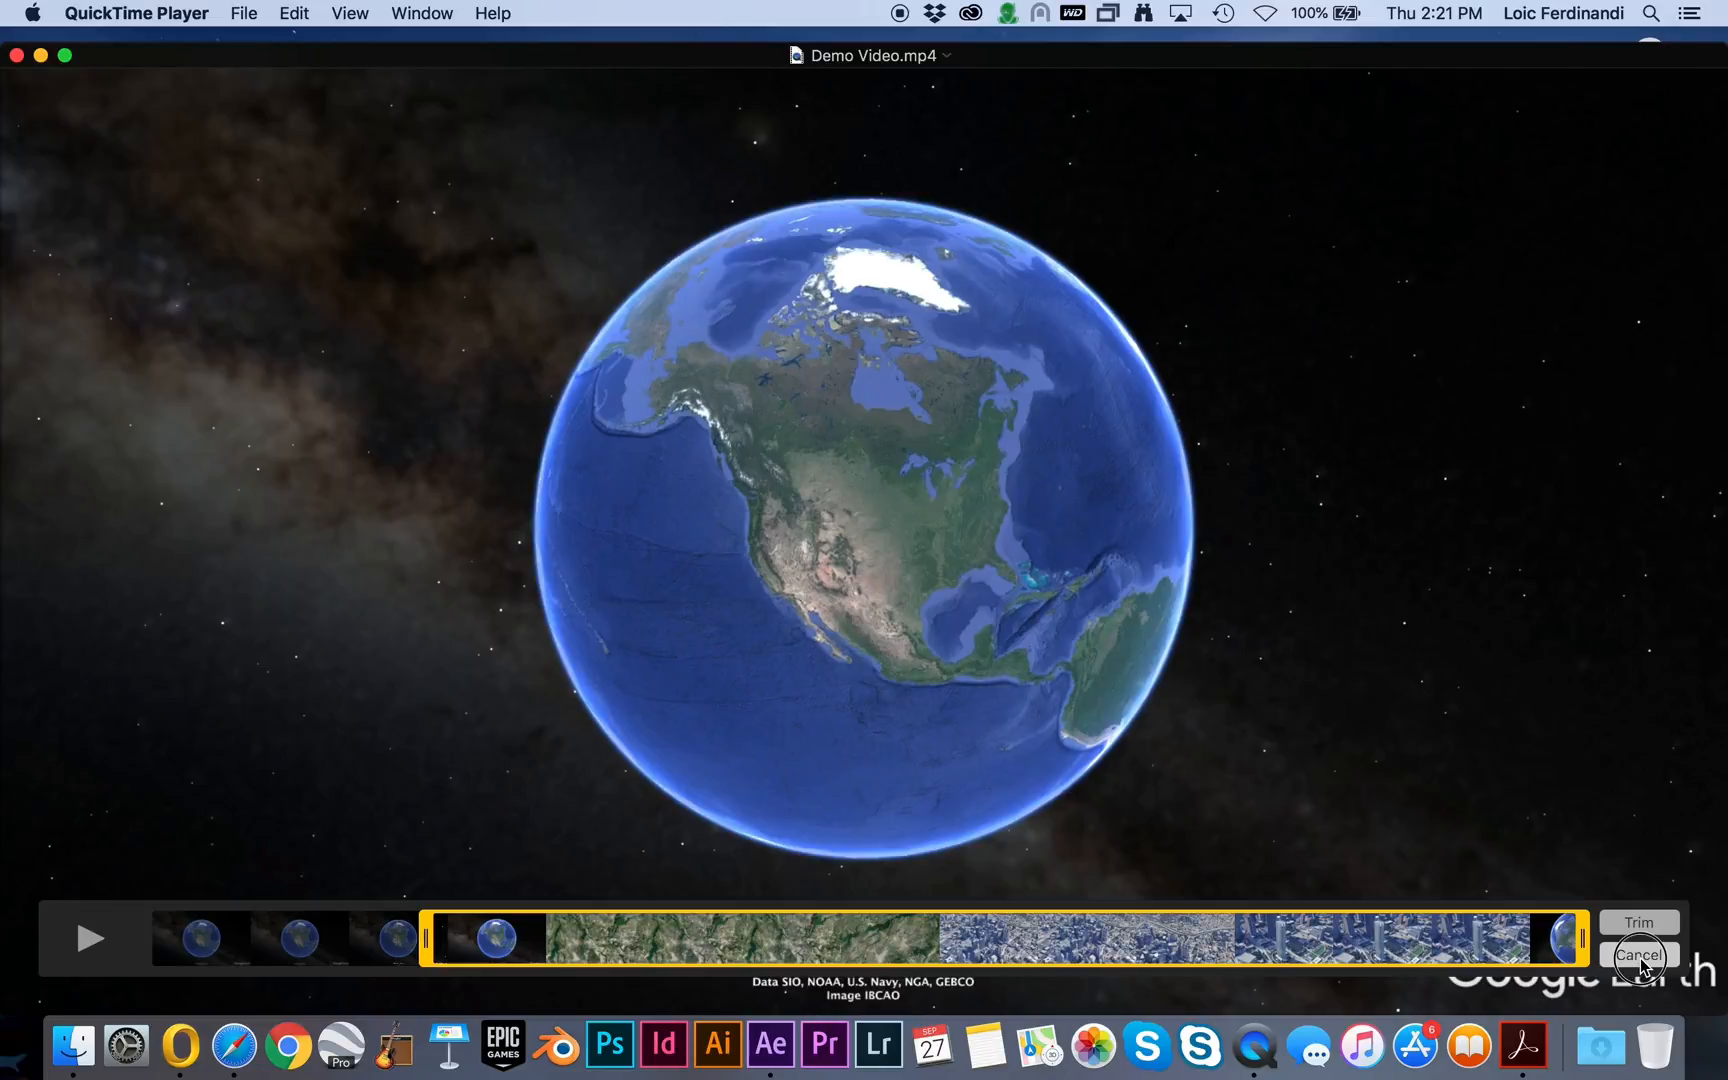
pyautogui.click(16, 55)
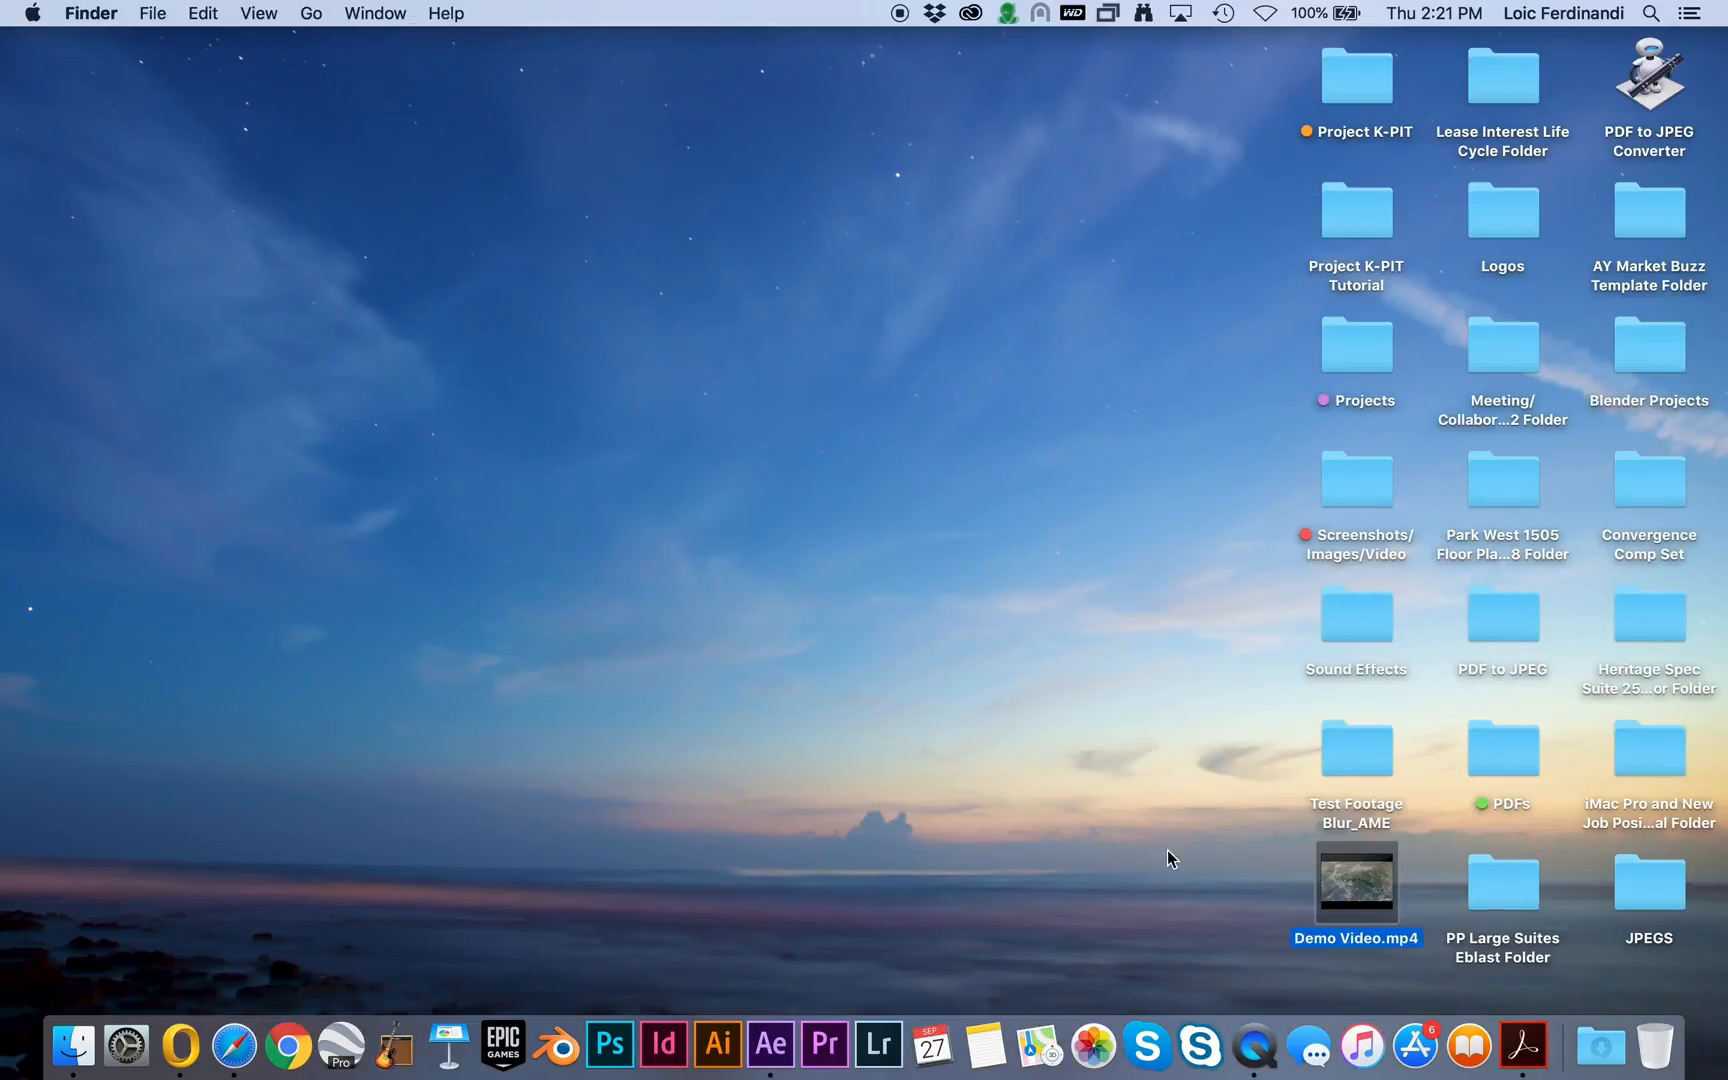
# Switch to After Effects and start a new composition named After Effects Tutorial.
pyautogui.click(775, 1018)
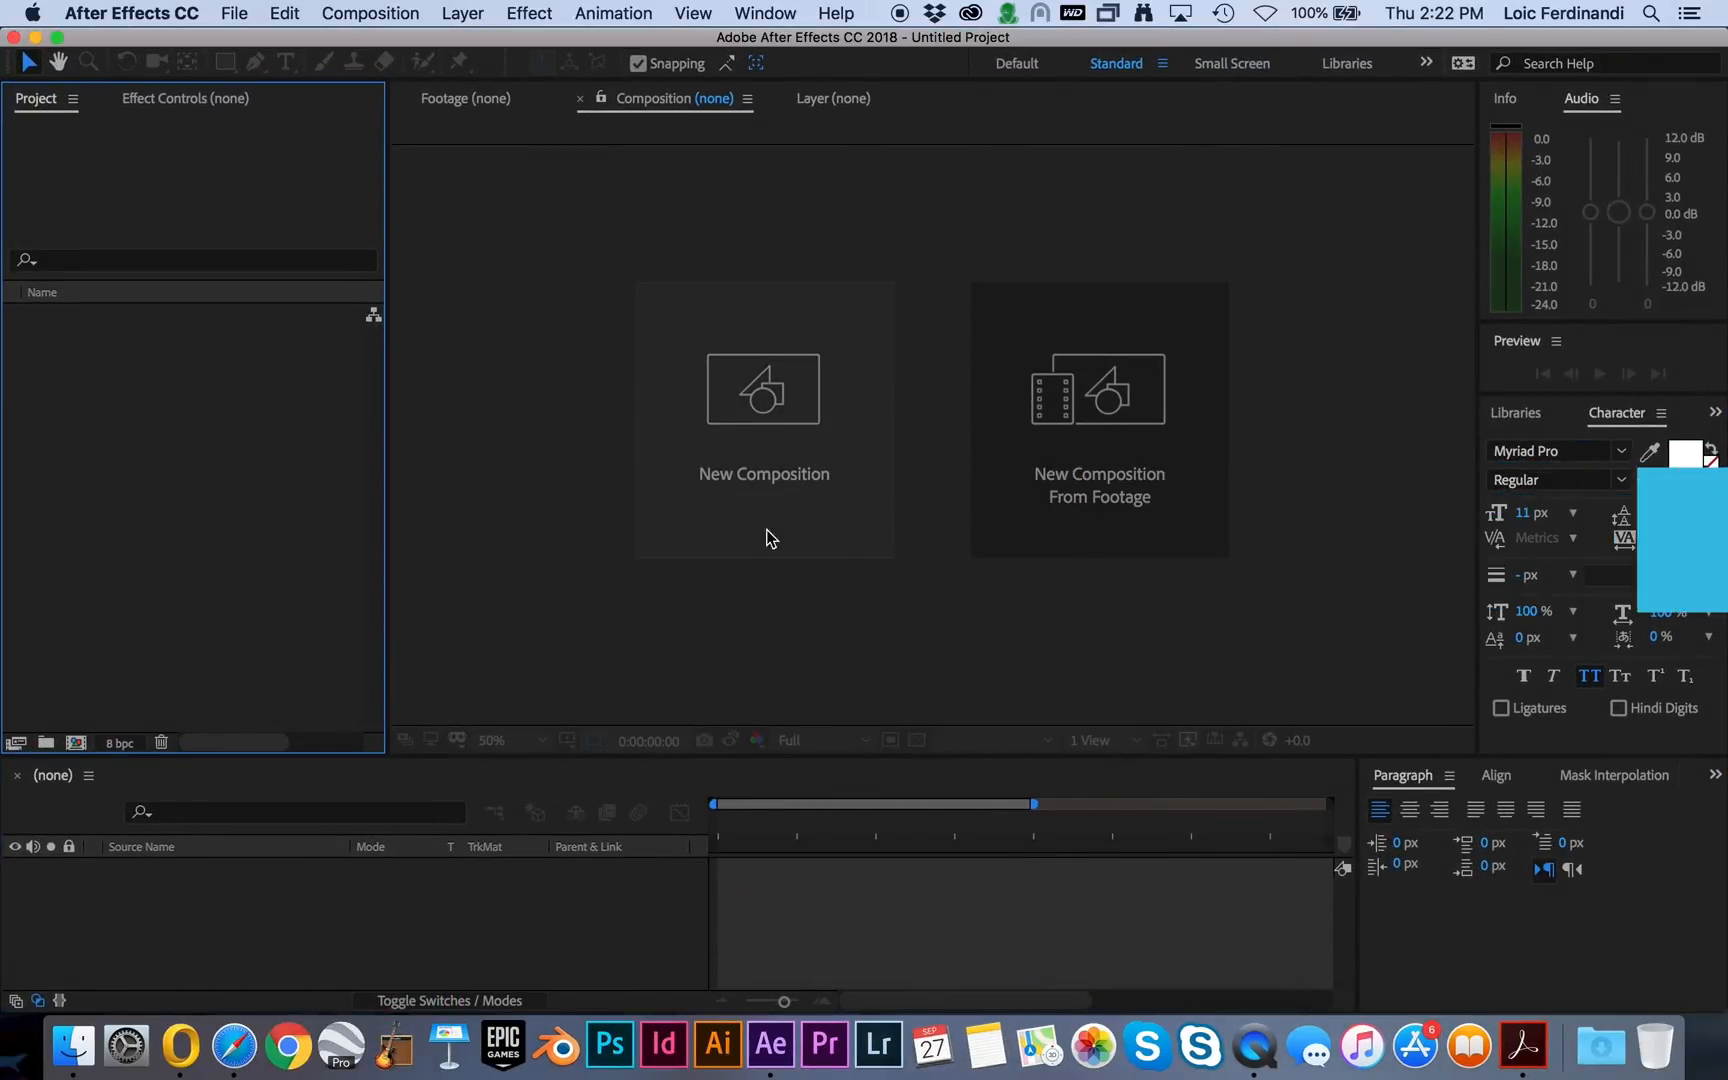
pyautogui.click(765, 400)
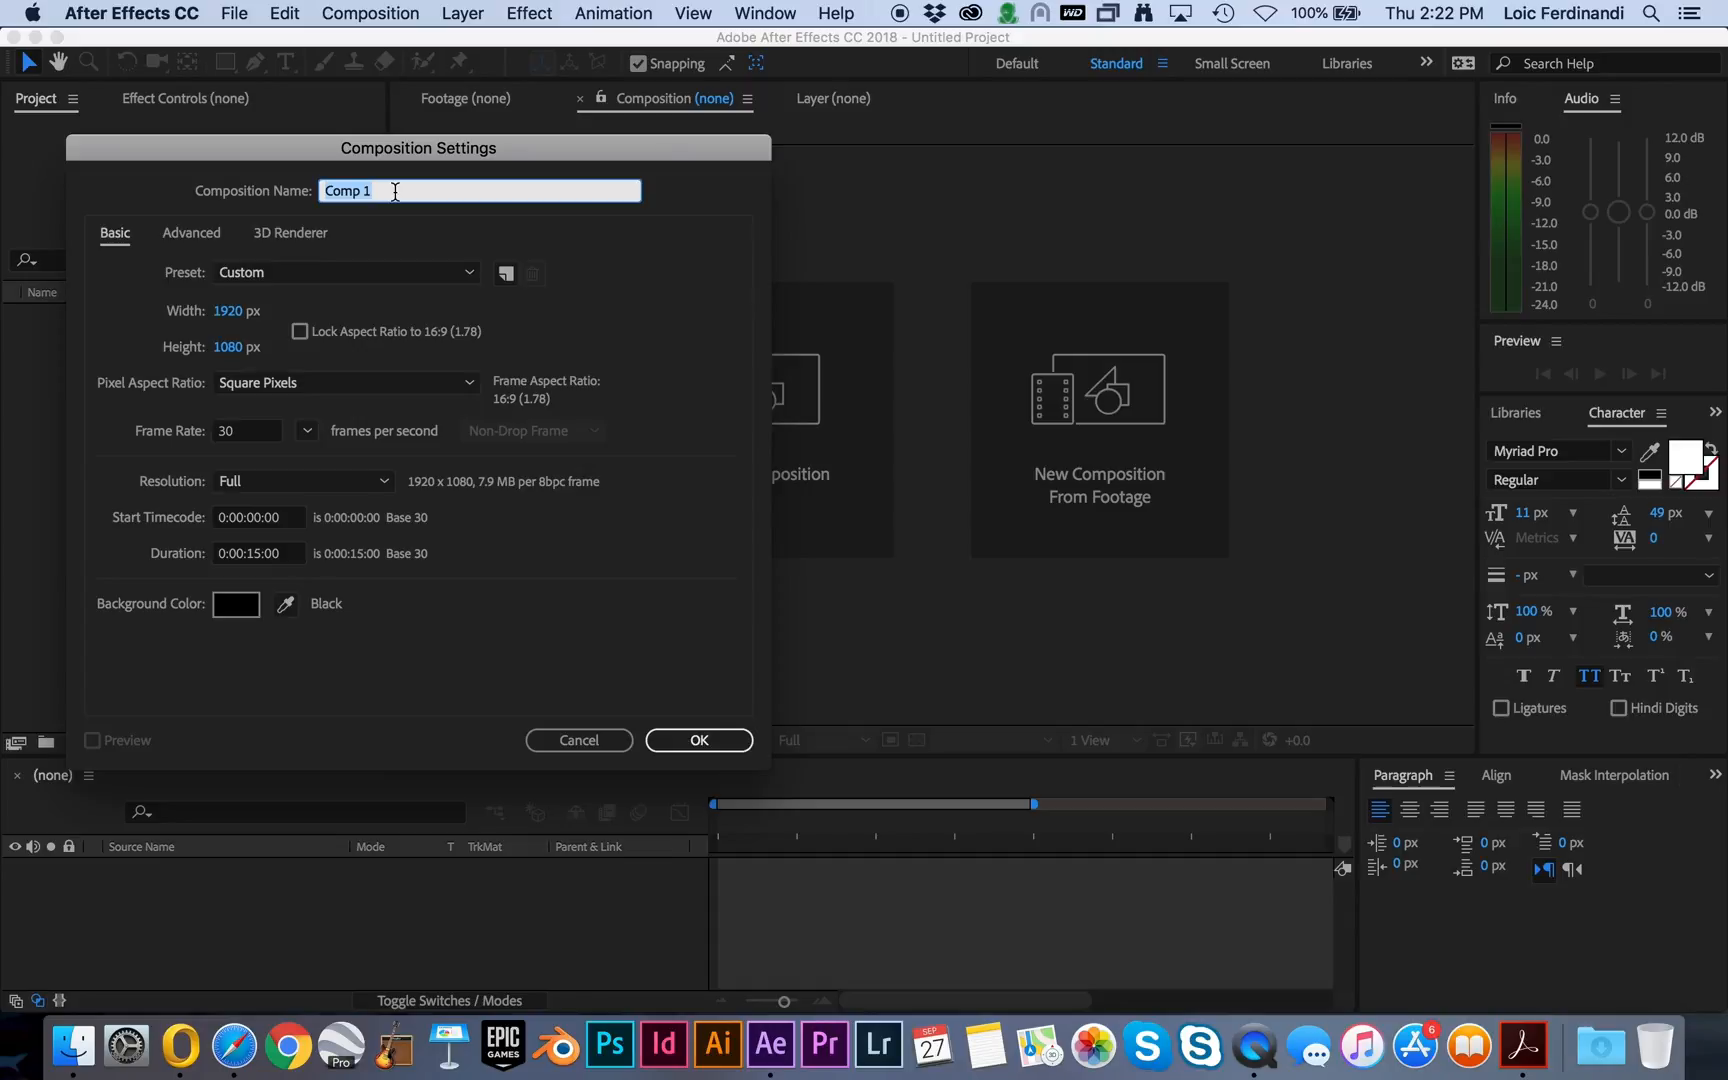
pyautogui.write('After Effects Tutorial')
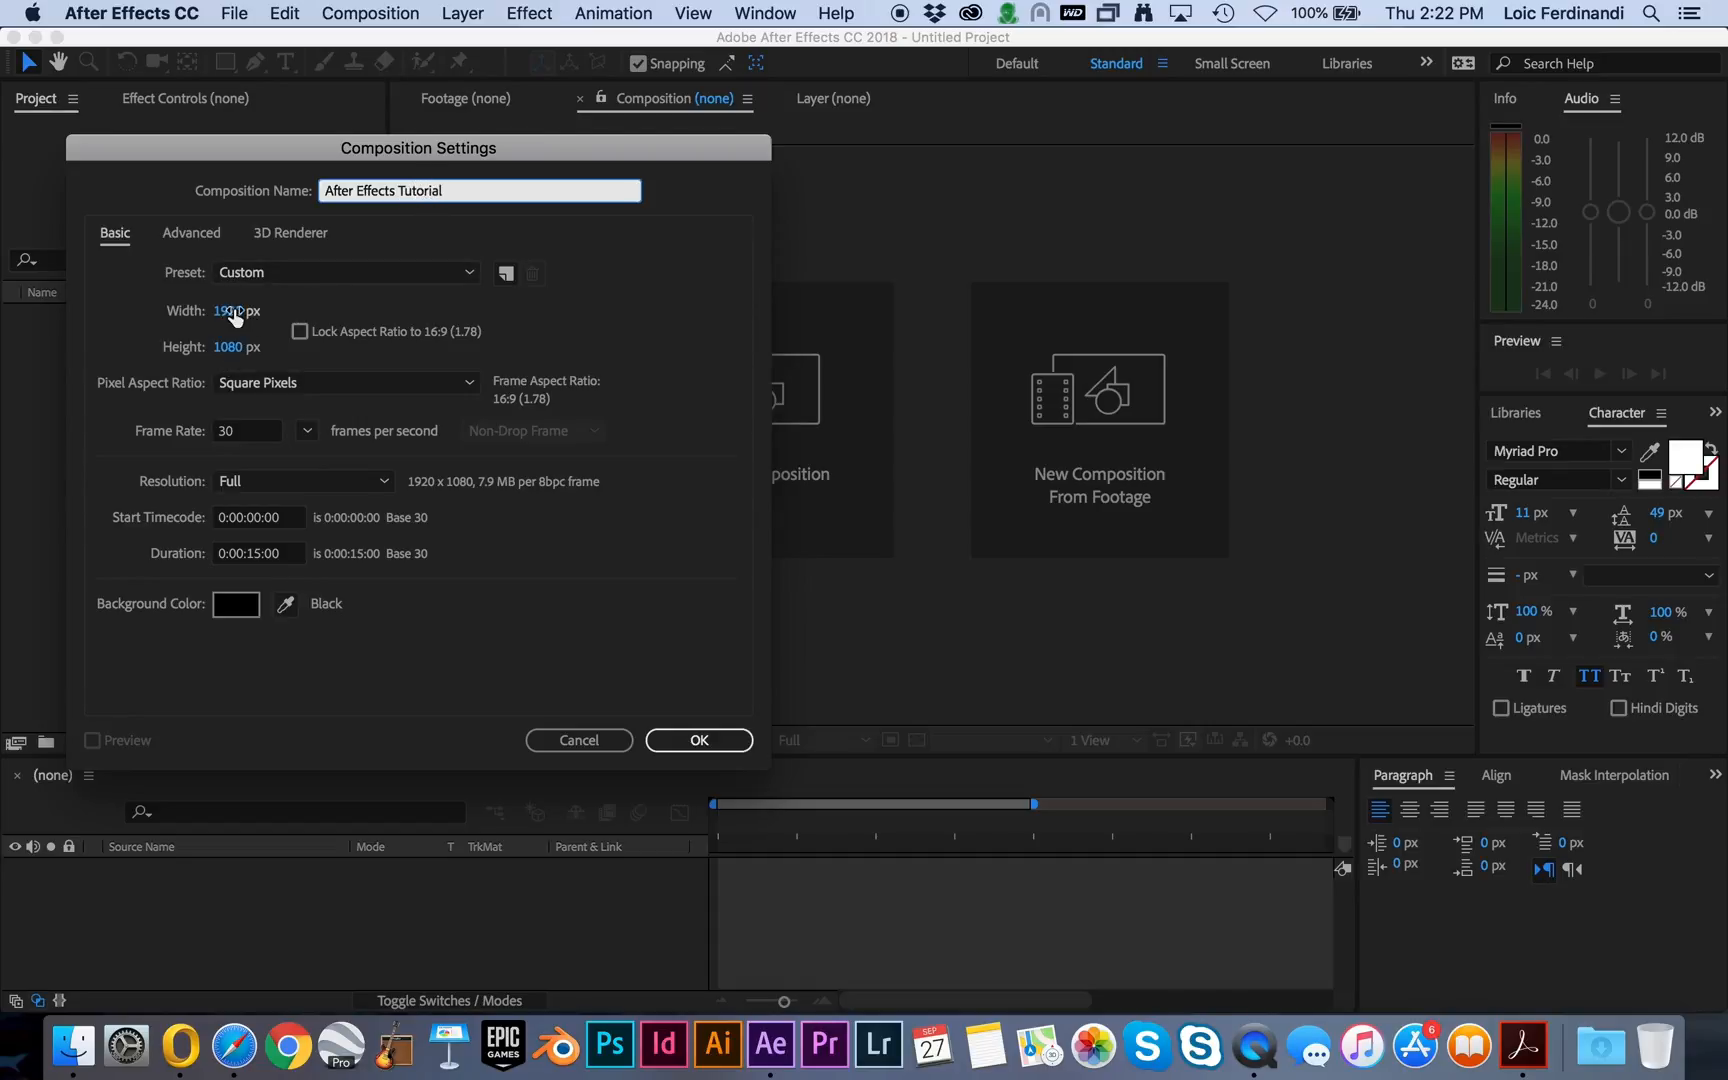
pyautogui.click(300, 333)
pyautogui.click(300, 333)
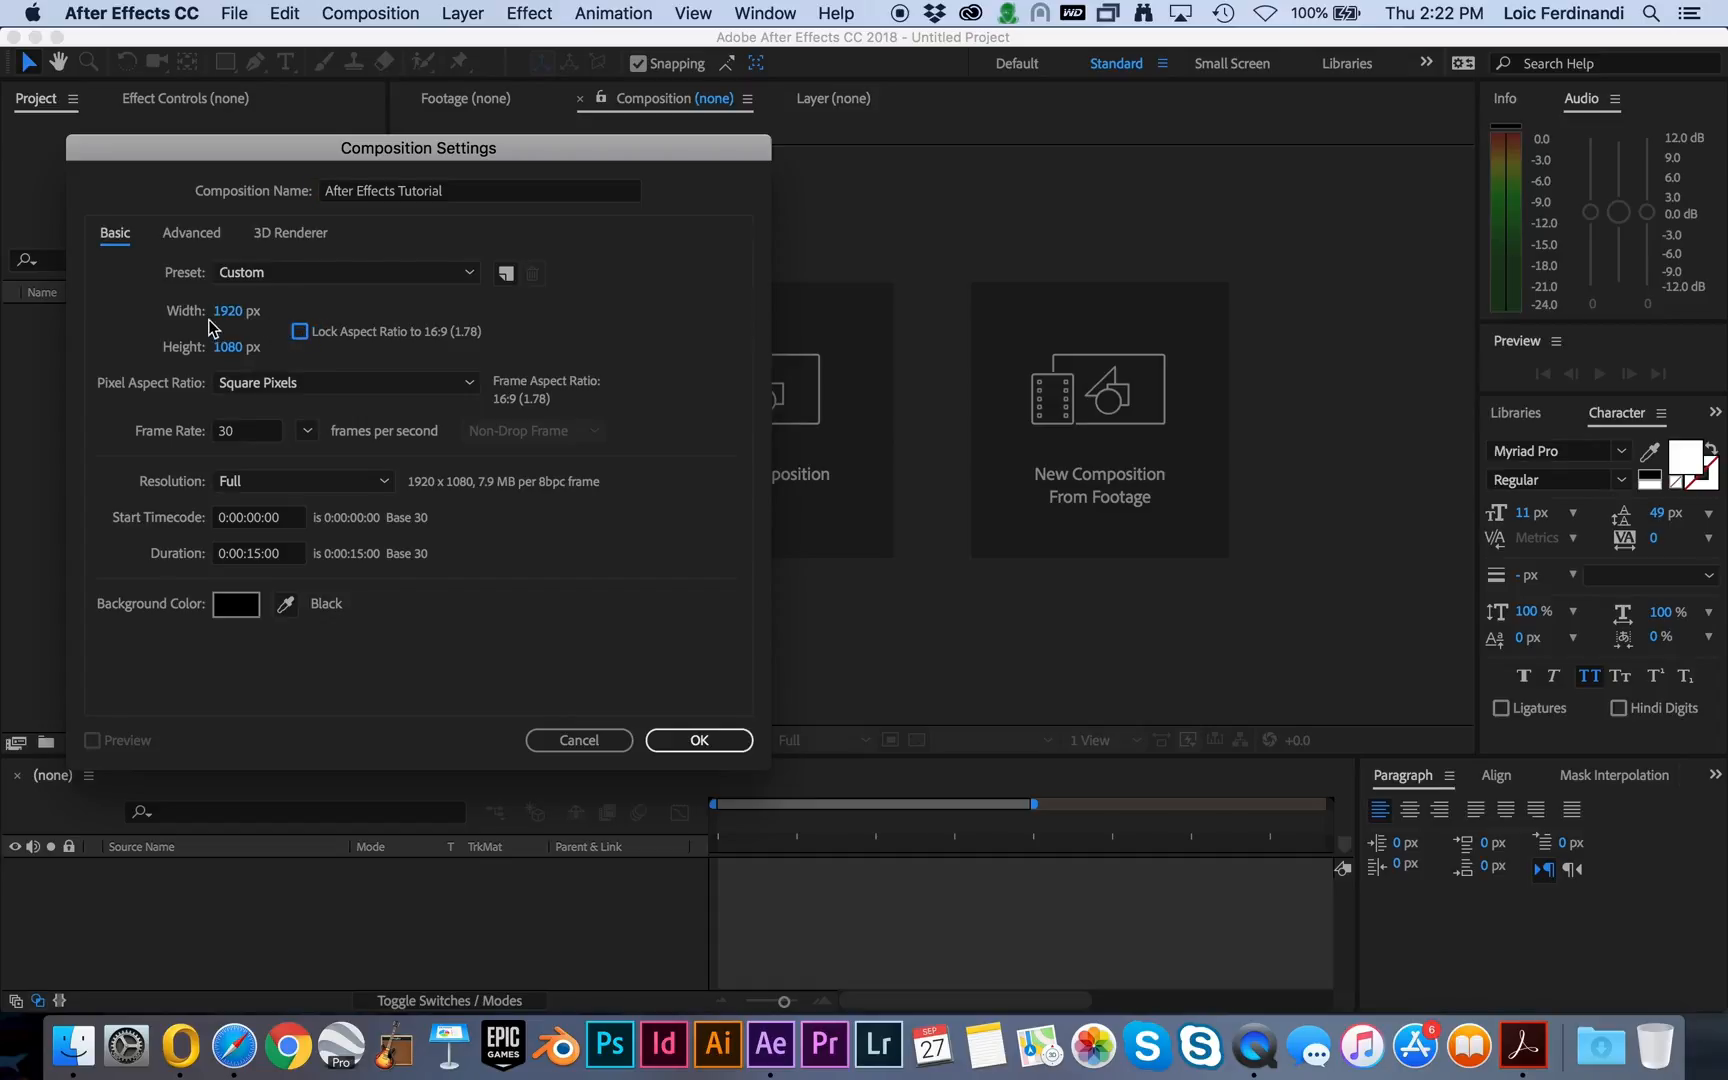
# Set the composition's duration to 0:00:20:00, leaving the width and frame rate as they are, and create it.
pyautogui.click(229, 311)
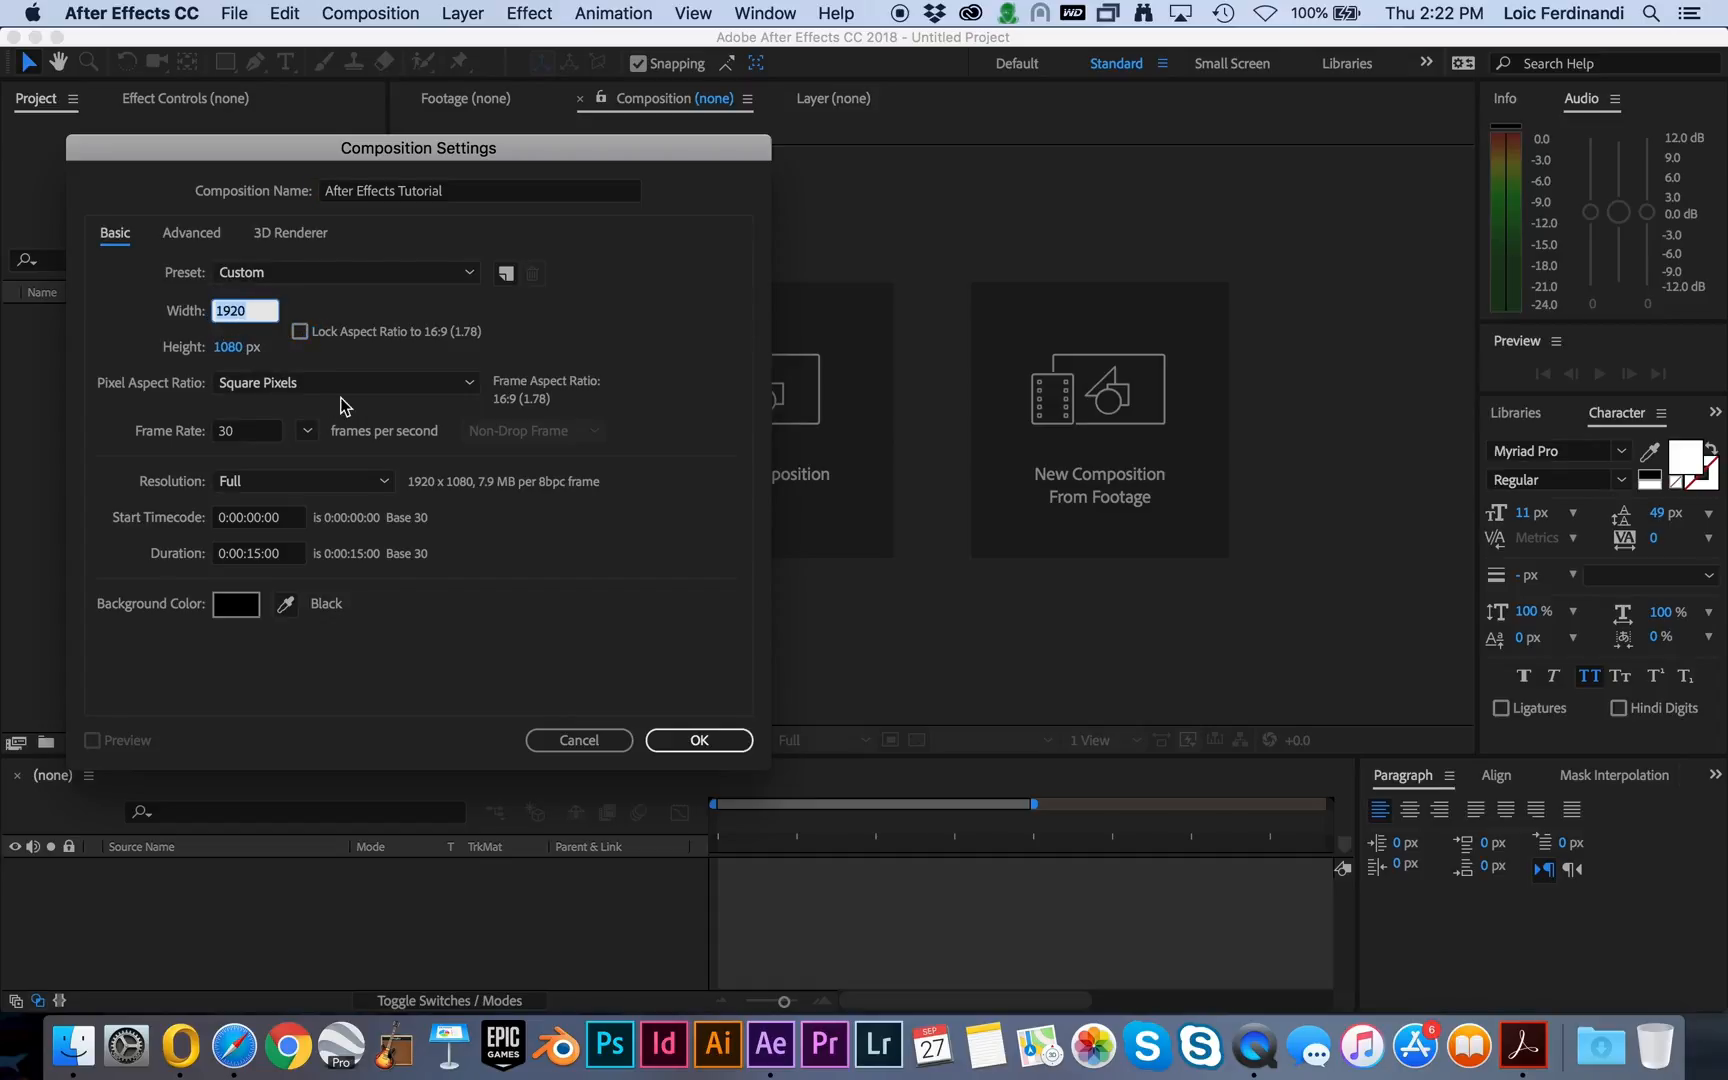
pyautogui.click(231, 432)
pyautogui.click(231, 432)
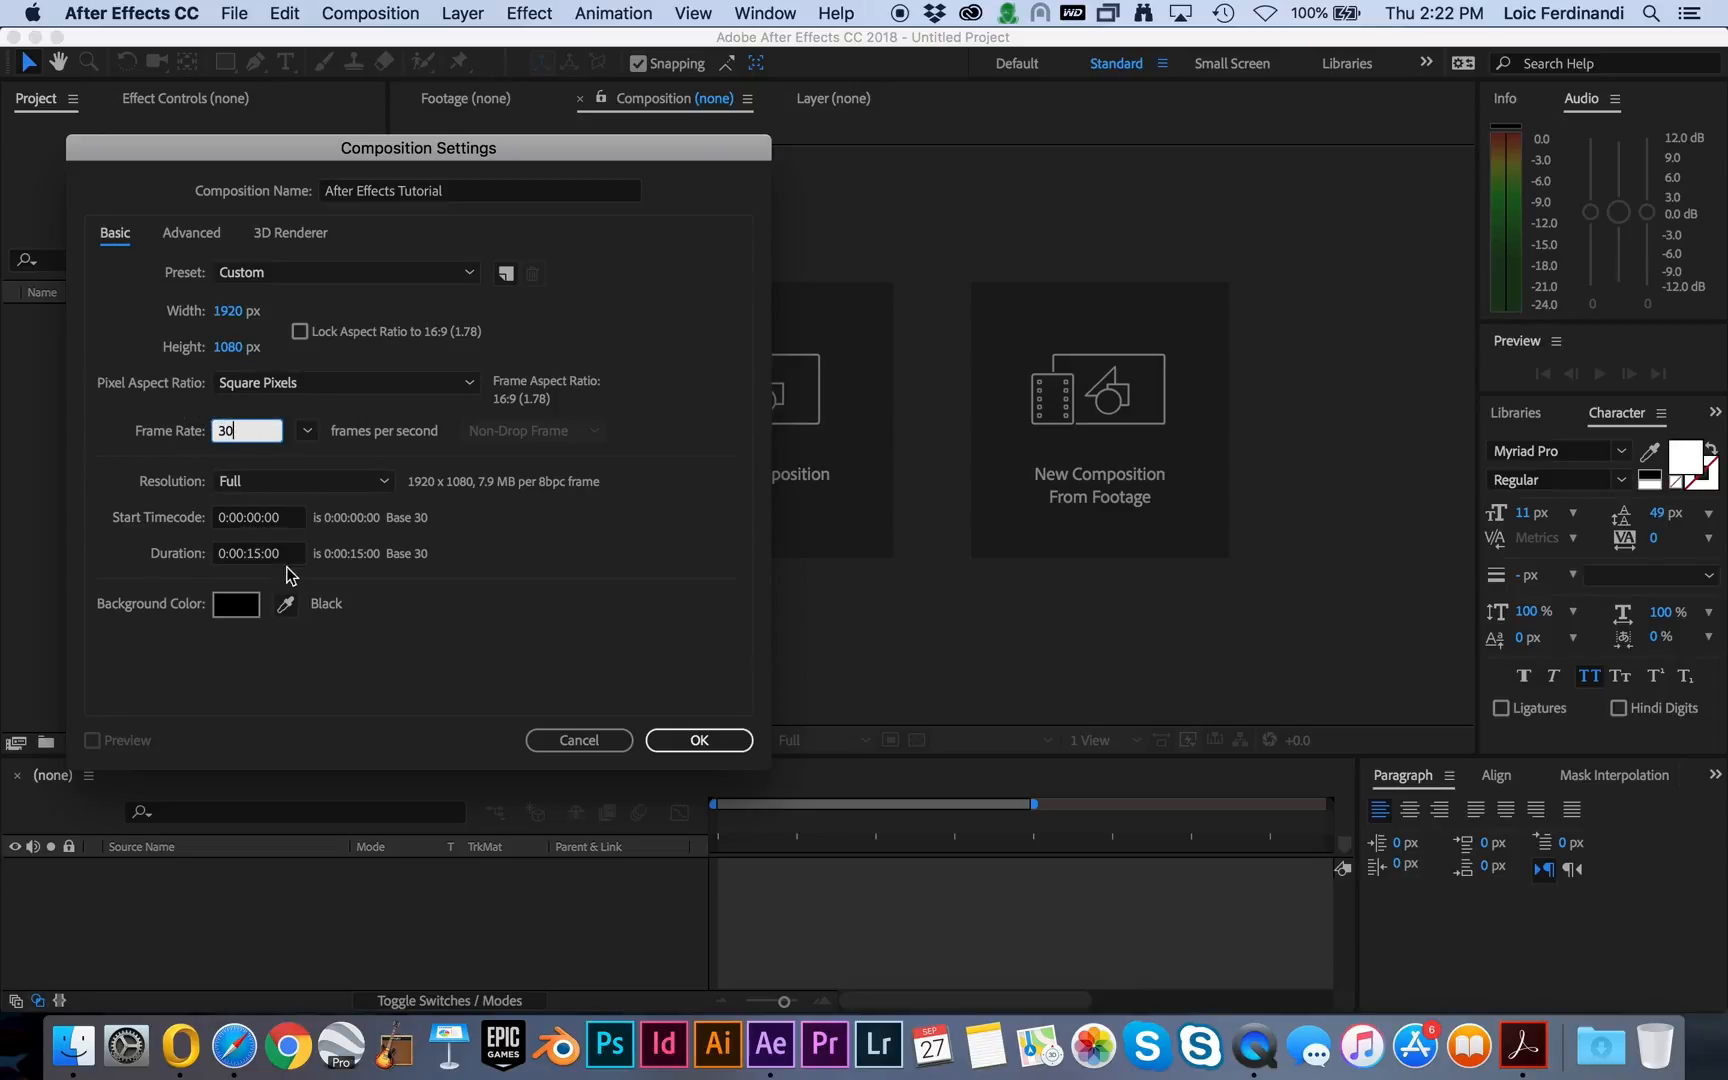
pyautogui.click(254, 556)
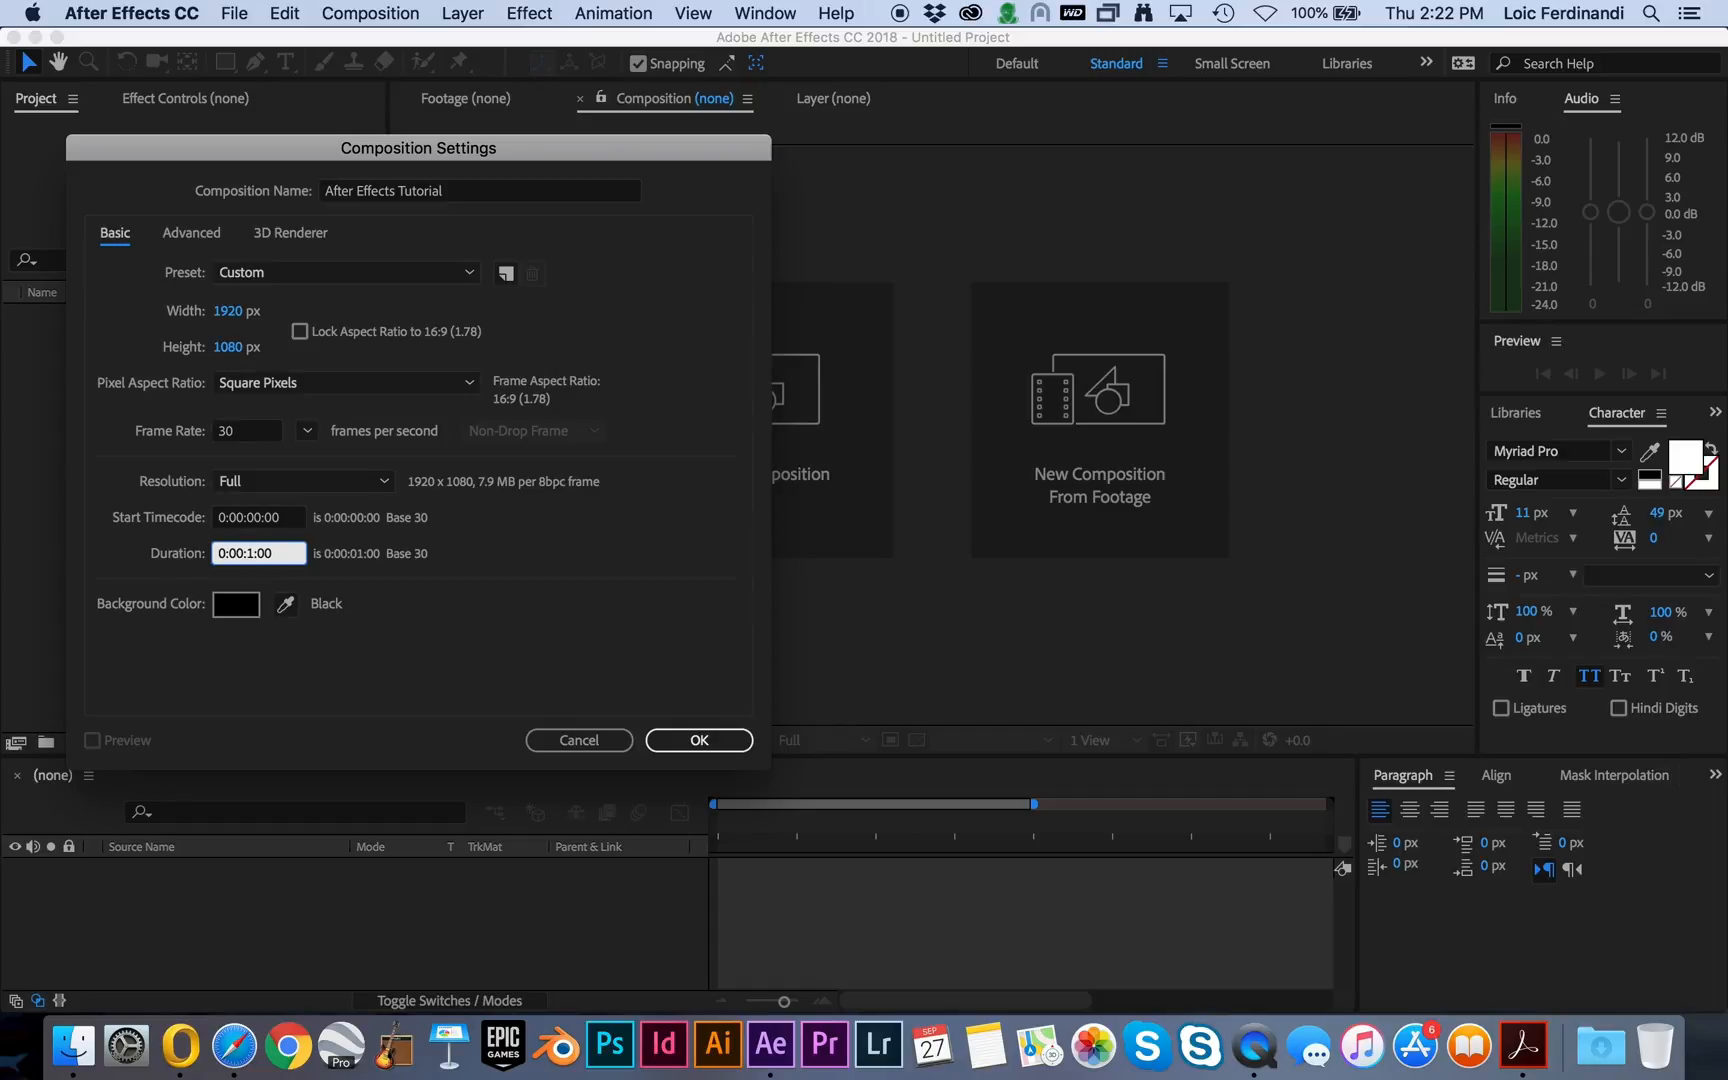
pyautogui.click(684, 742)
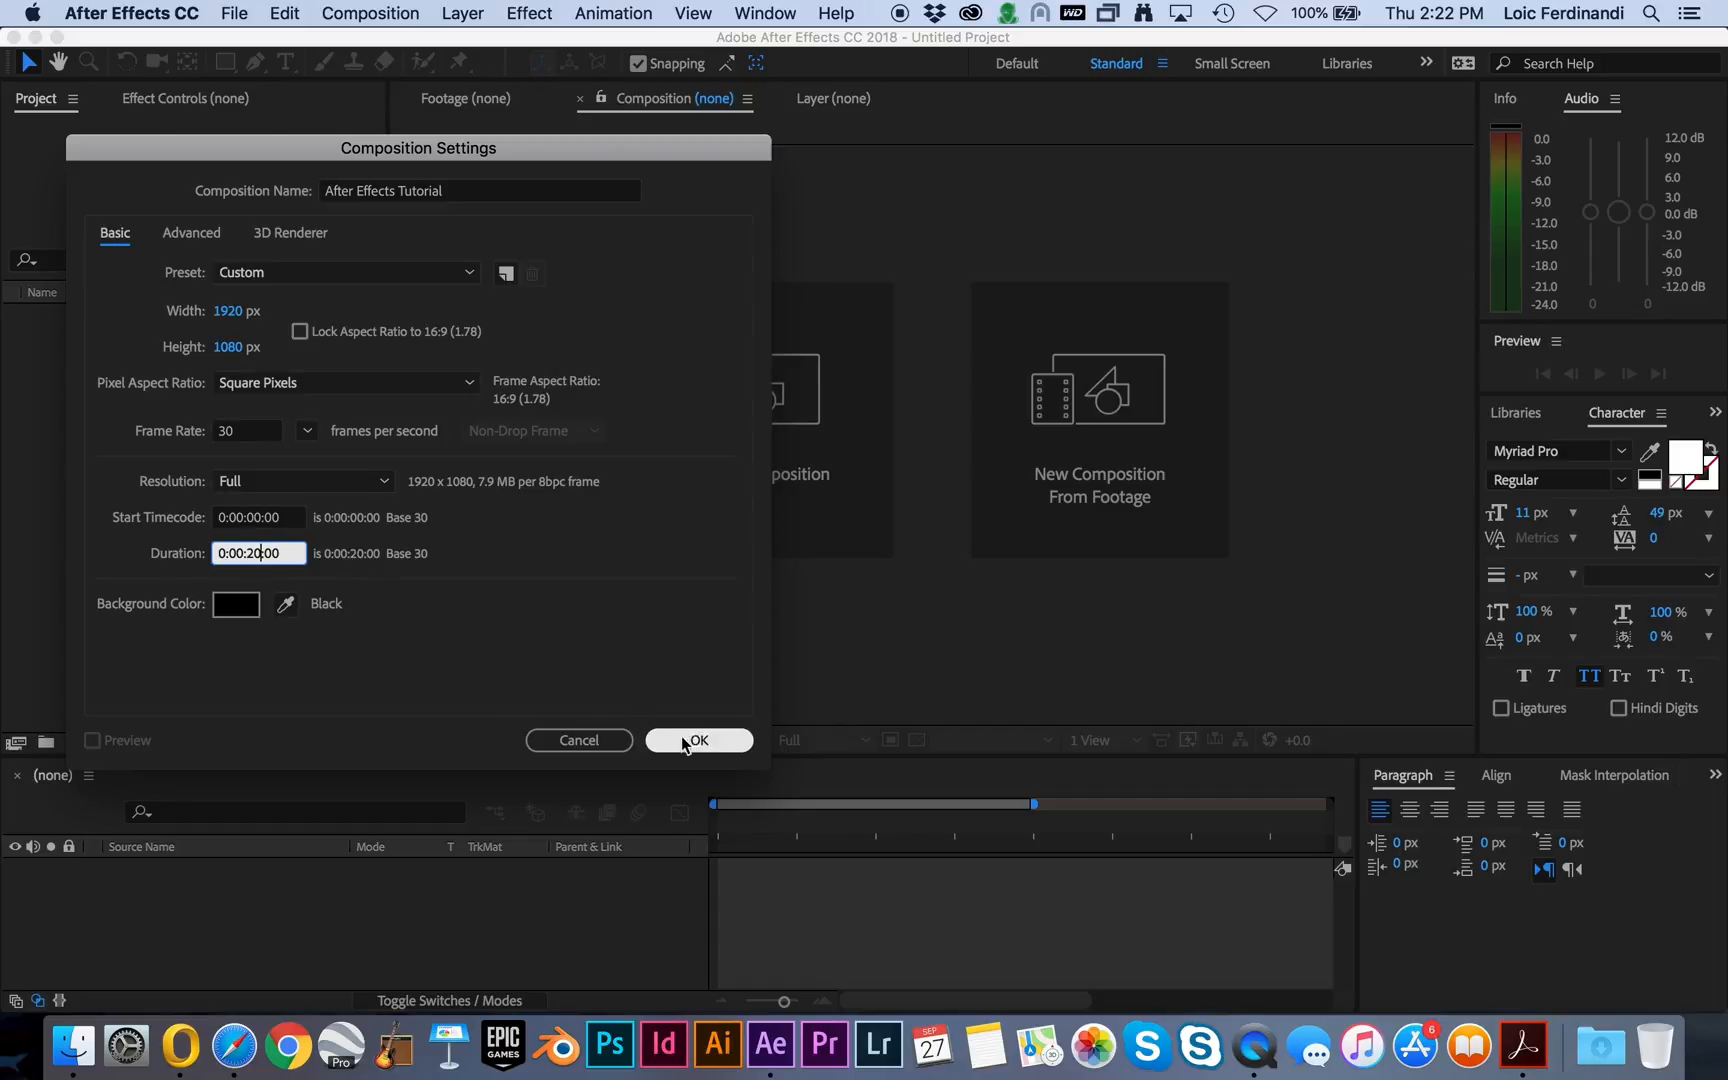
pyautogui.click(709, 742)
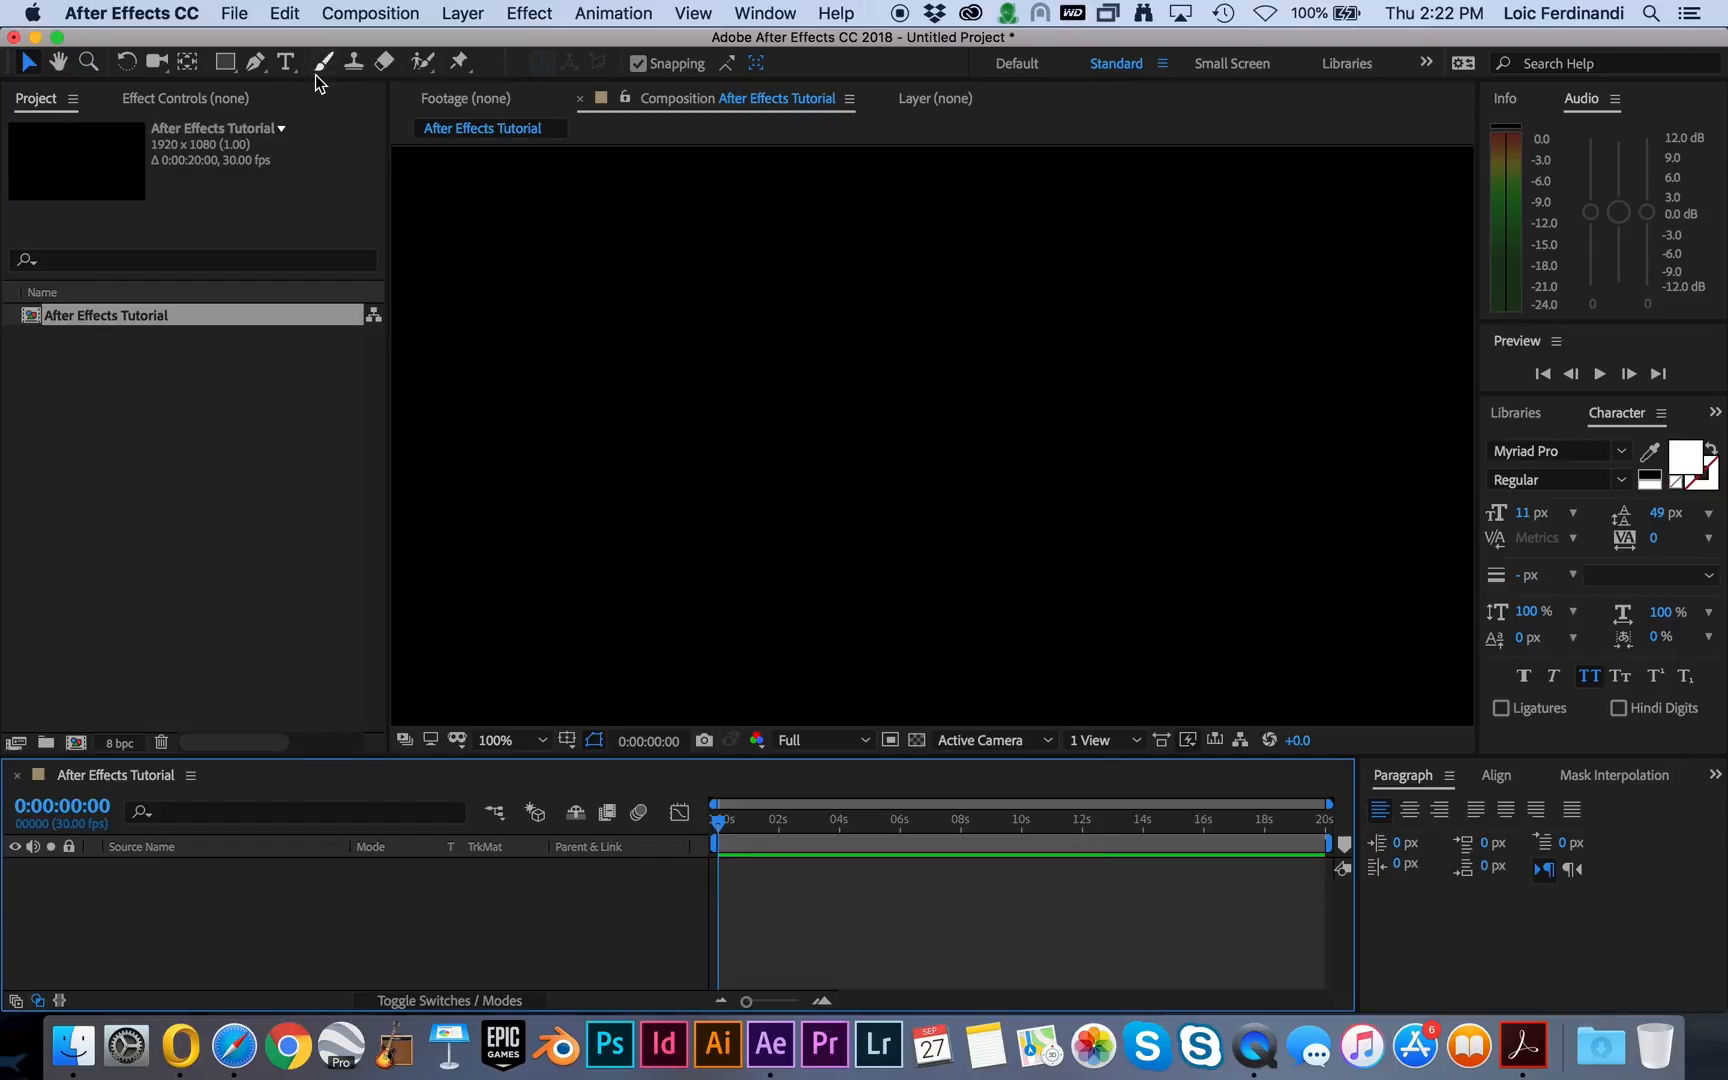
# Import Demo Video.mp4 from the desktop as footage and add it to the composition's timeline.
pyautogui.rightClick(181, 436)
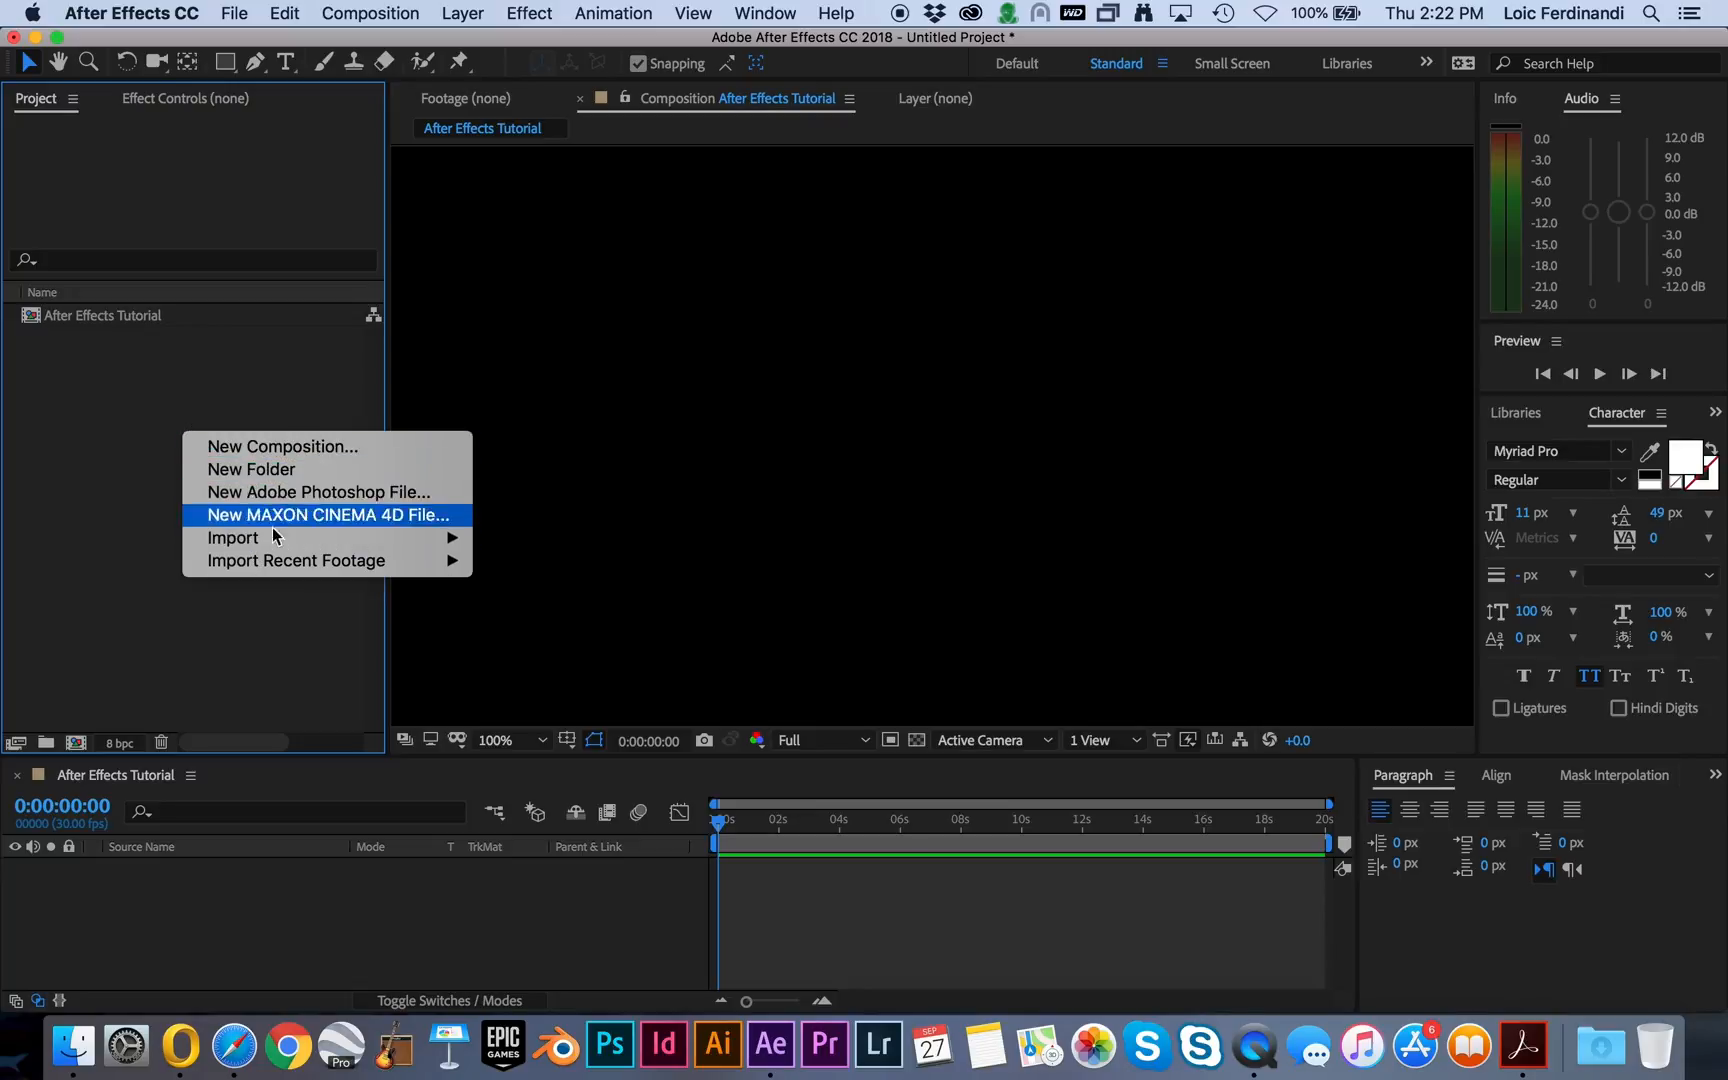
pyautogui.moveTo(290, 540)
pyautogui.click(520, 538)
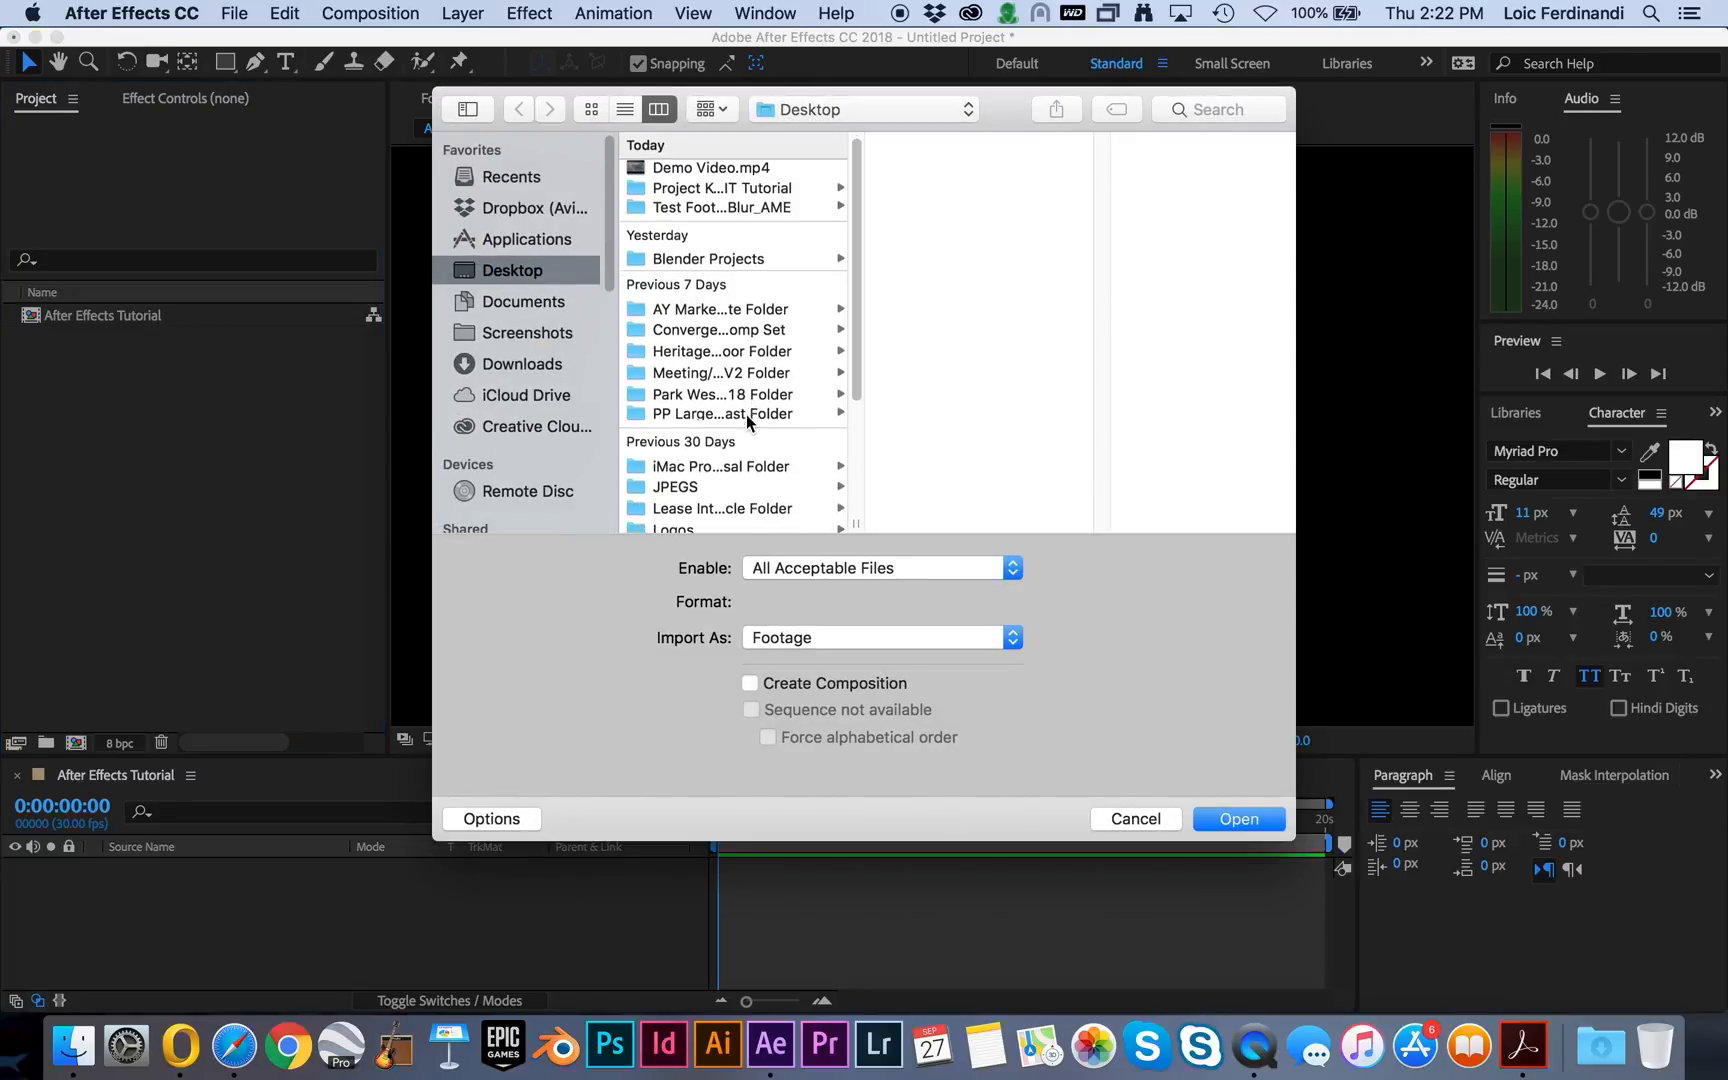
pyautogui.click(724, 176)
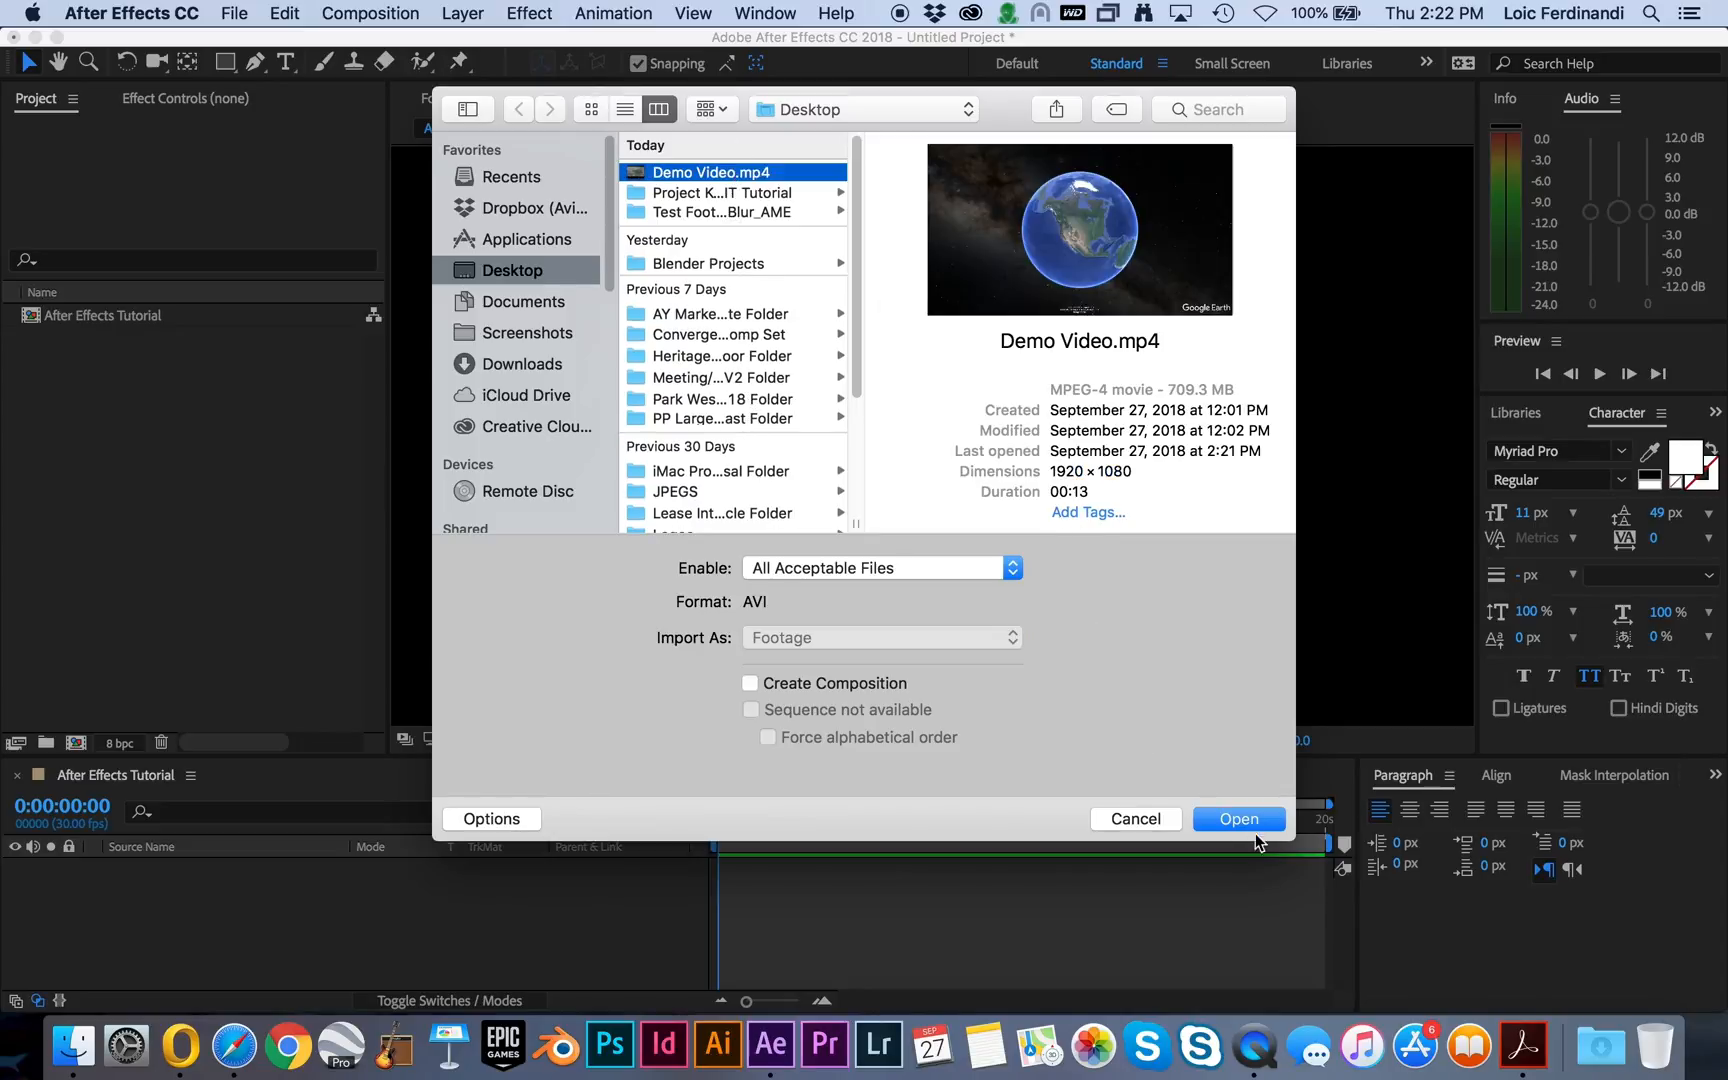
pyautogui.click(1240, 819)
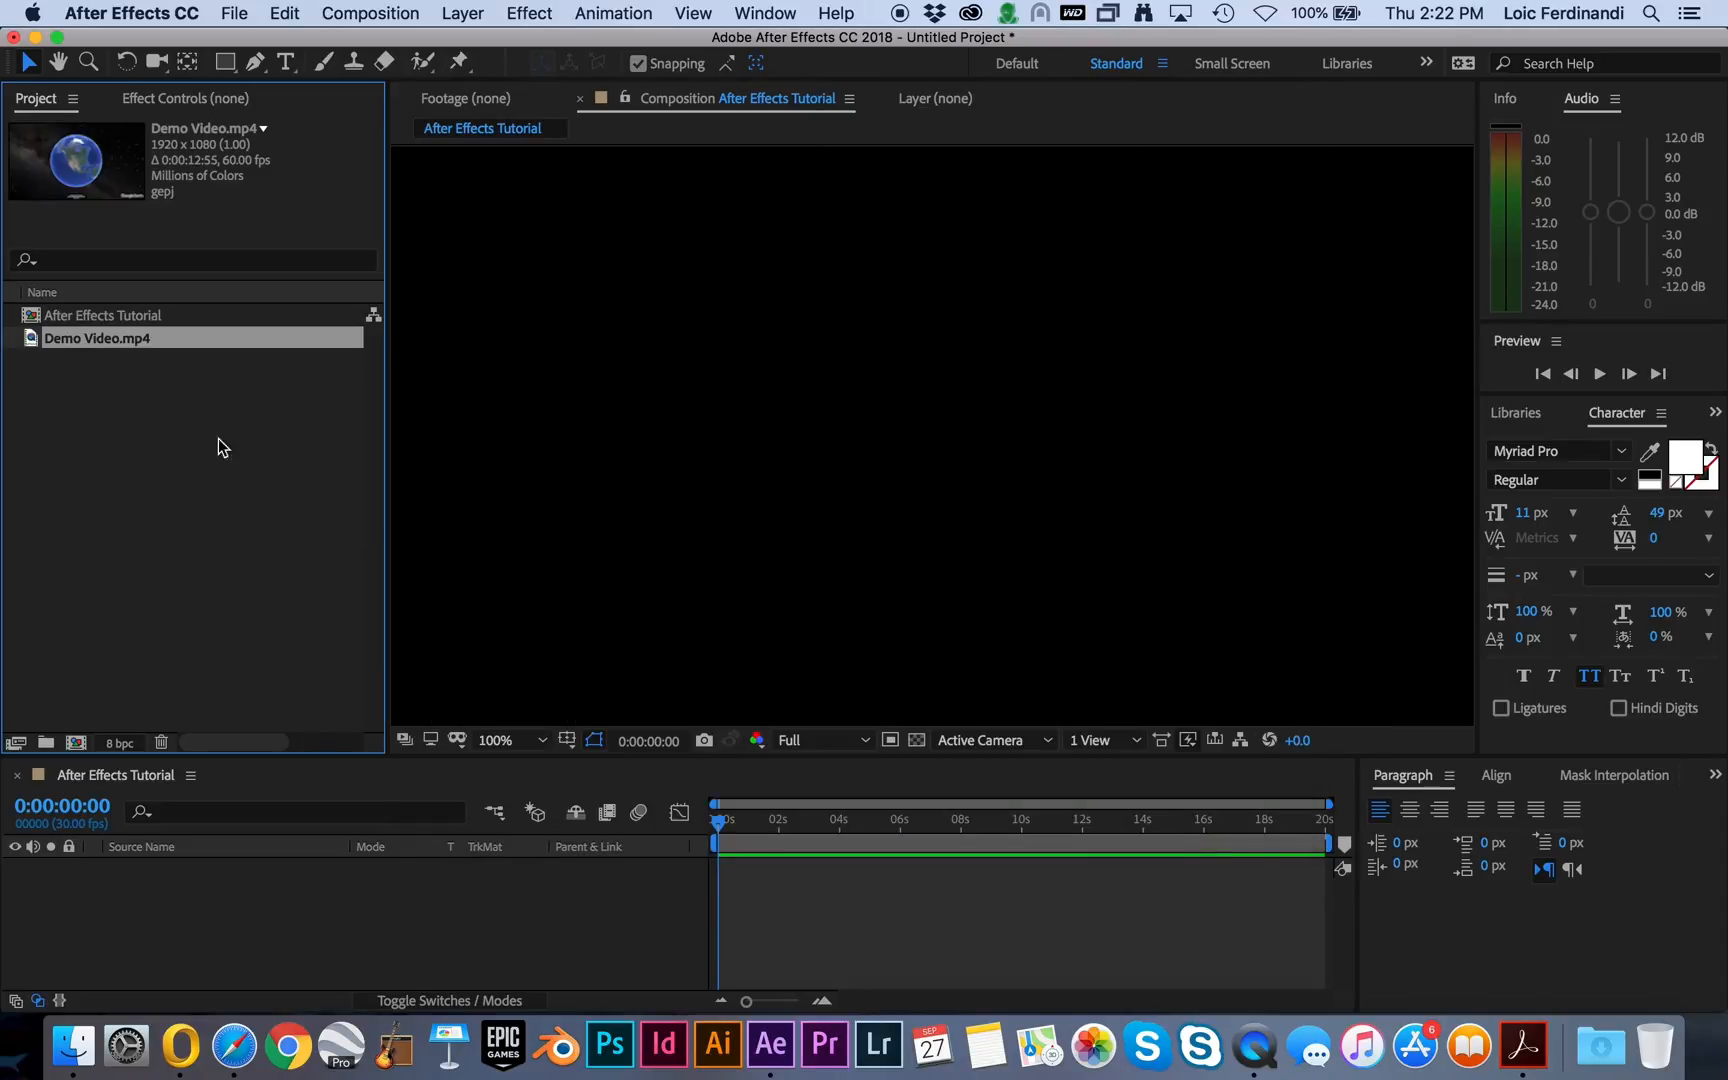
pyautogui.moveTo(134, 350); pyautogui.dragTo(818, 824)
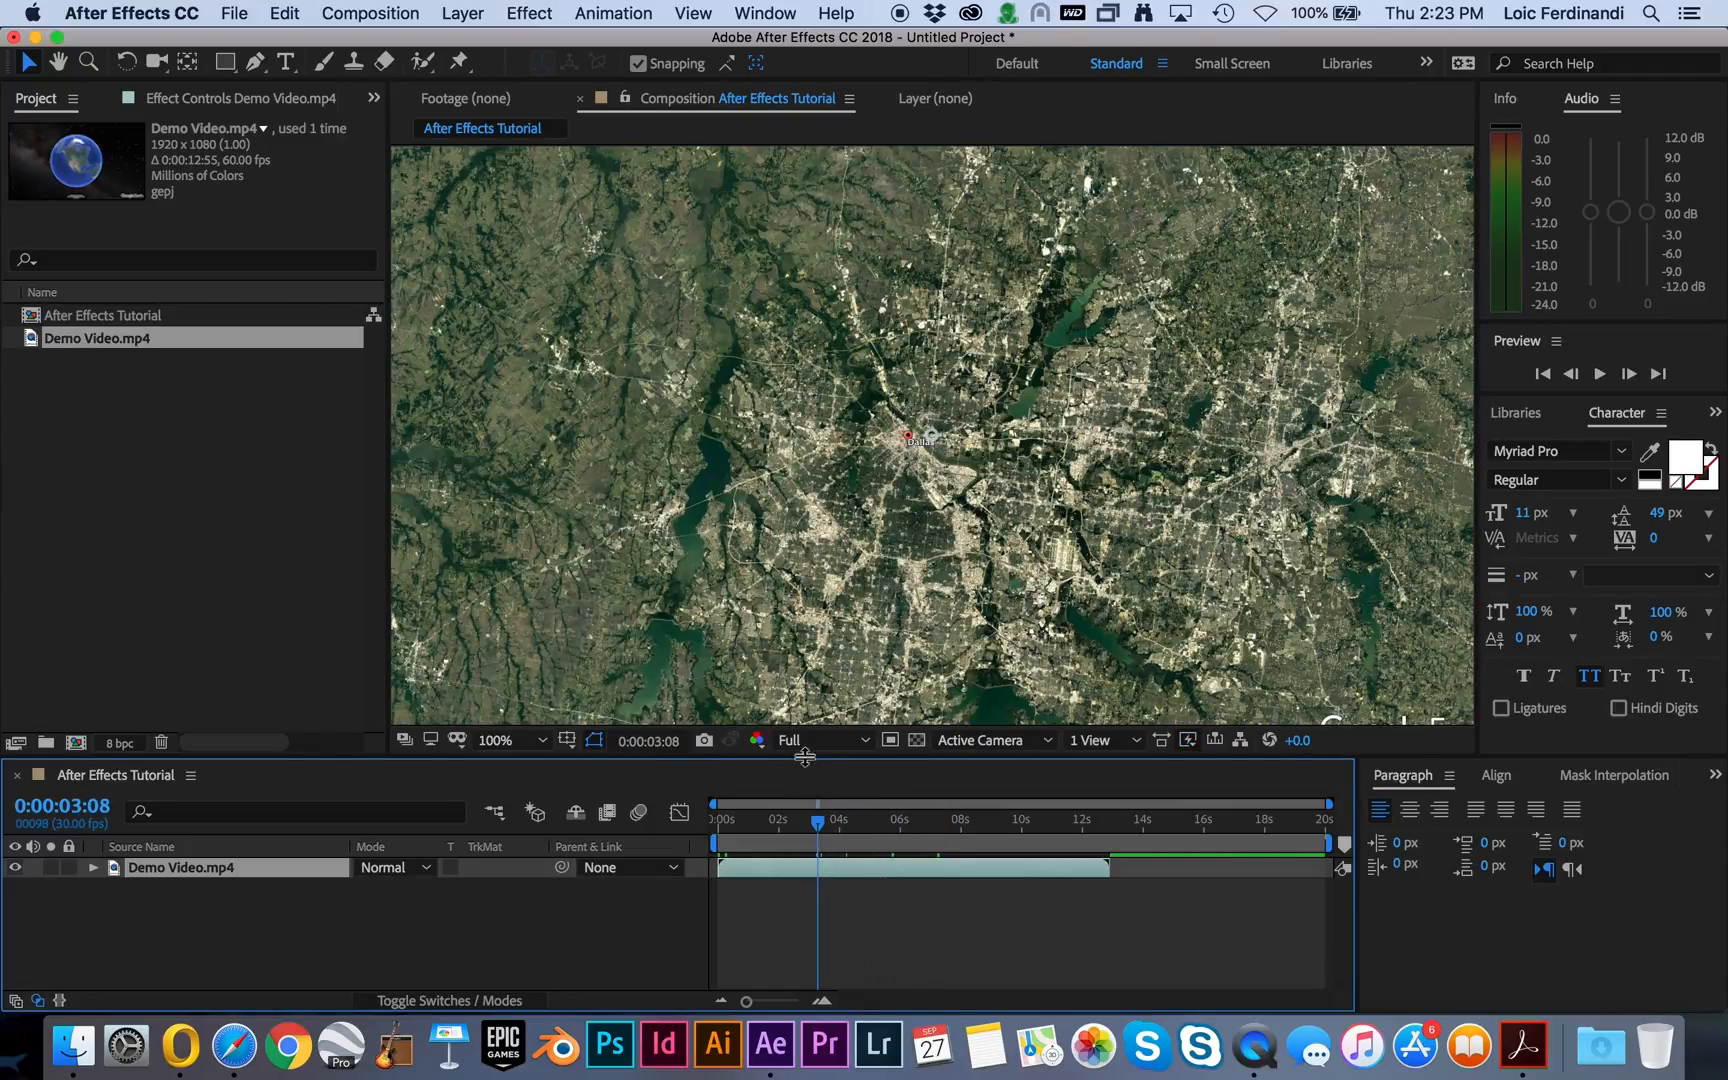
# Lower the composition's preview resolution to Third and scrub the footage to 0:00:08:20.
pyautogui.click(832, 748)
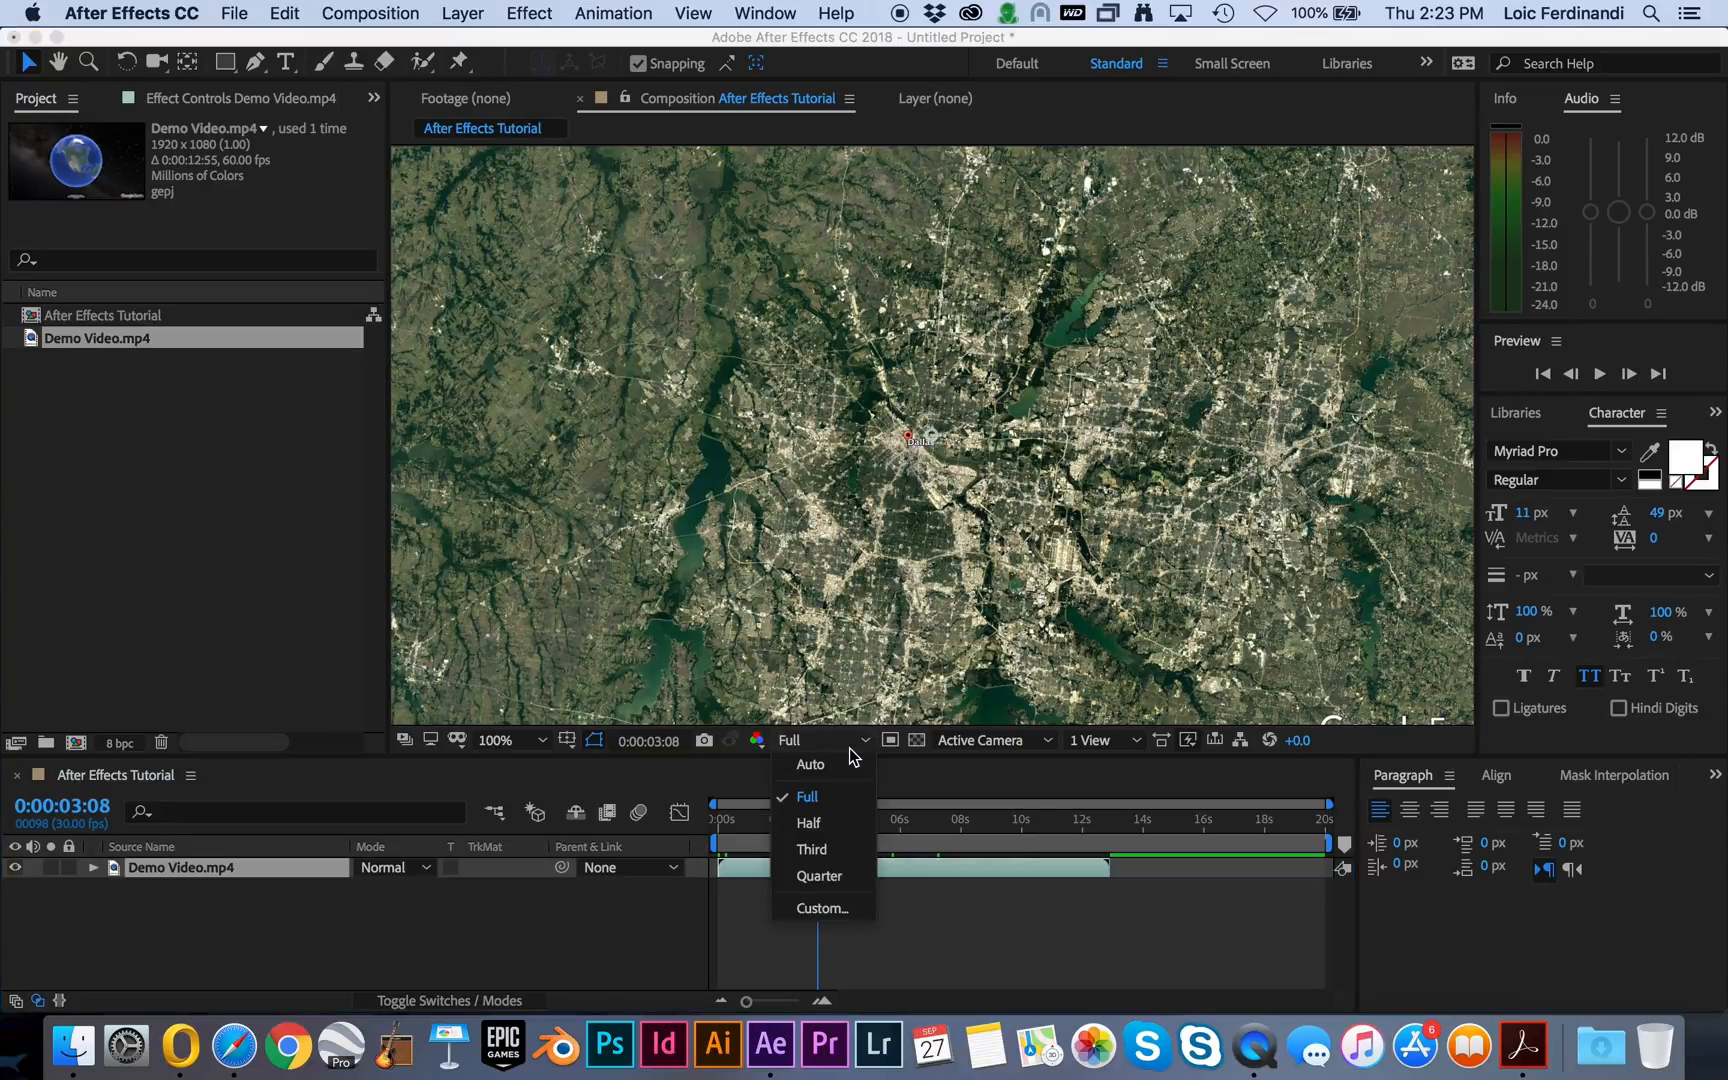
pyautogui.click(822, 852)
pyautogui.moveTo(820, 830); pyautogui.dragTo(1046, 836)
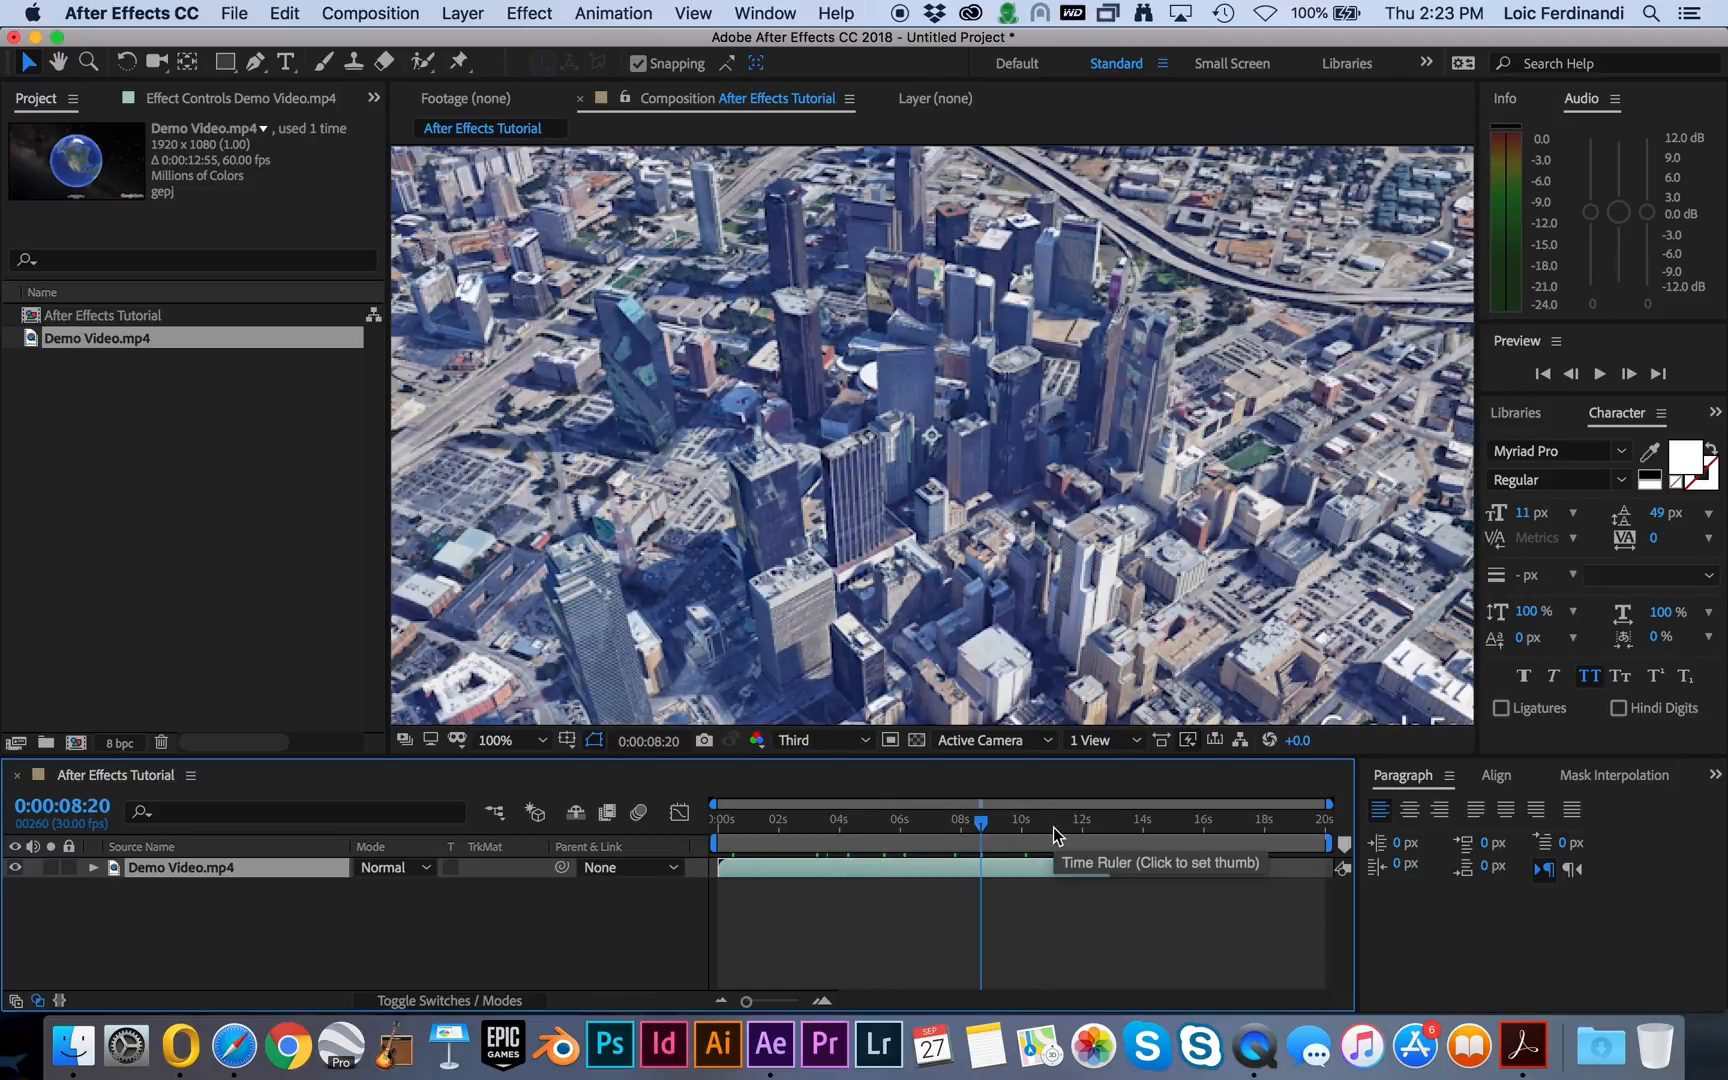
# Find Lumetri Color among the Color Correction effects and apply it to the Demo Video.mp4 layer.
pyautogui.click(1535, 414)
pyautogui.click(1502, 413)
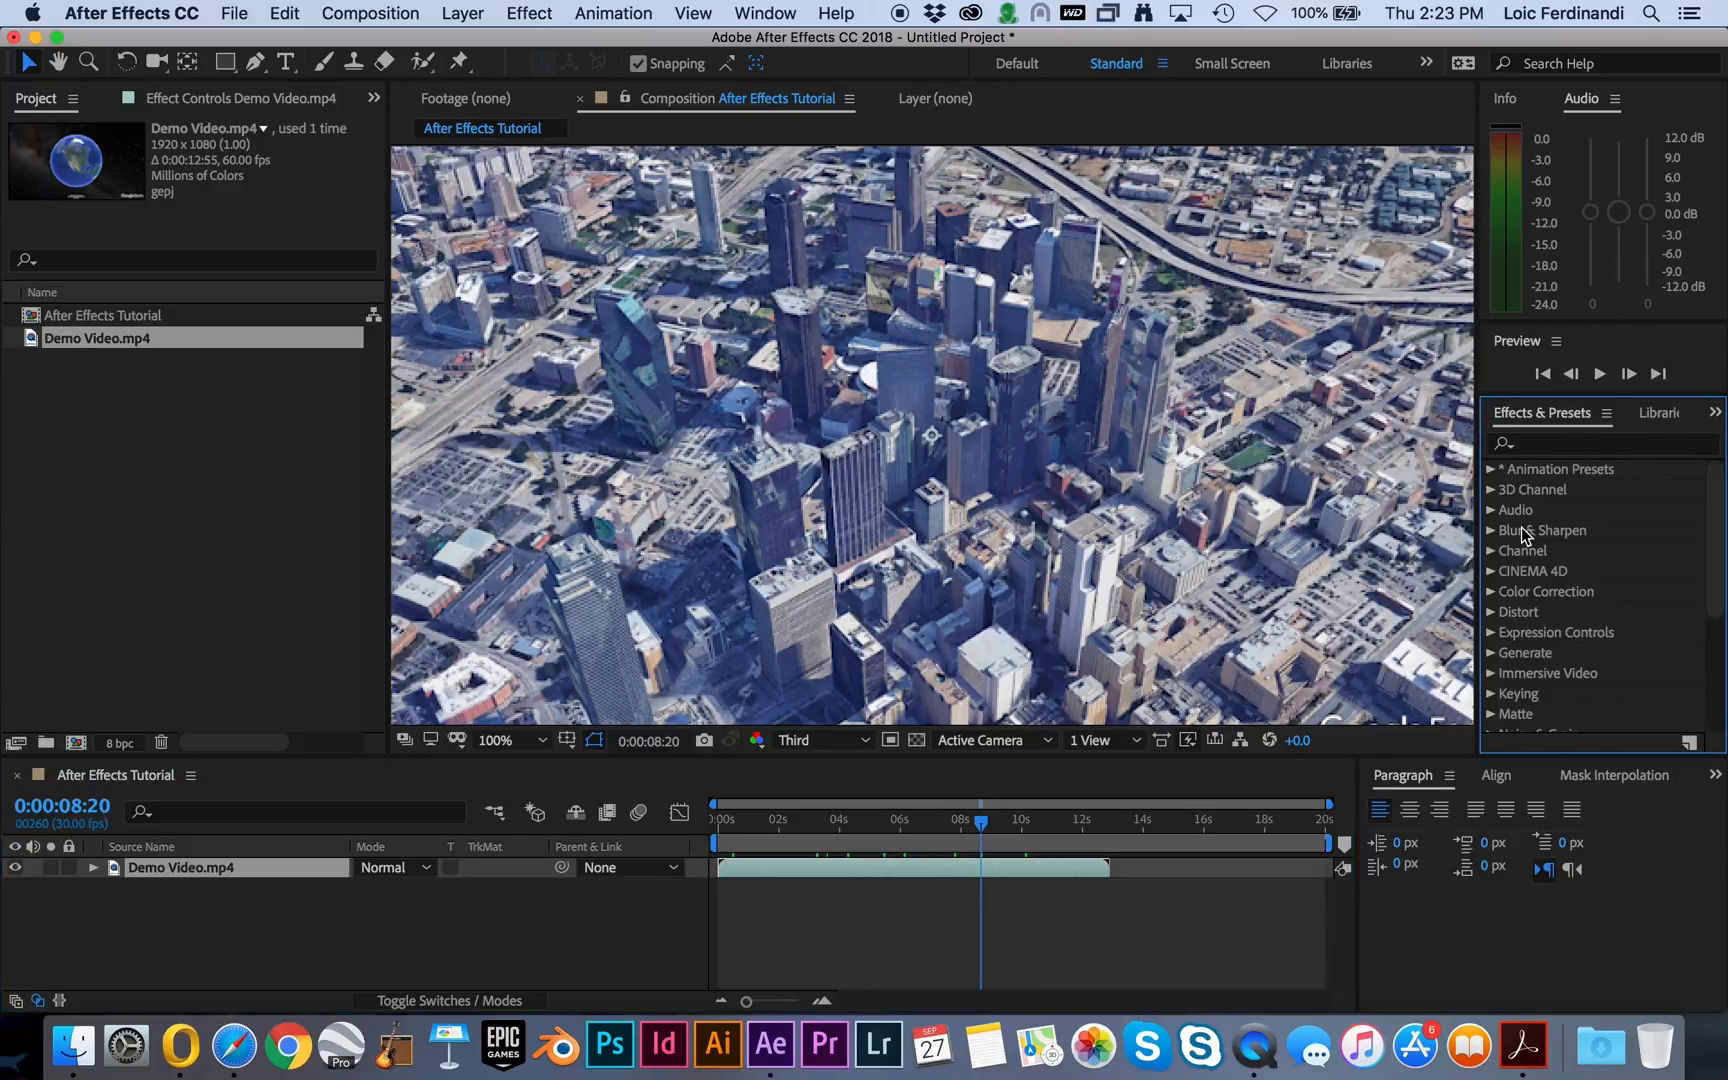
pyautogui.click(1492, 598)
pyautogui.scroll(-3, 1575, 612)
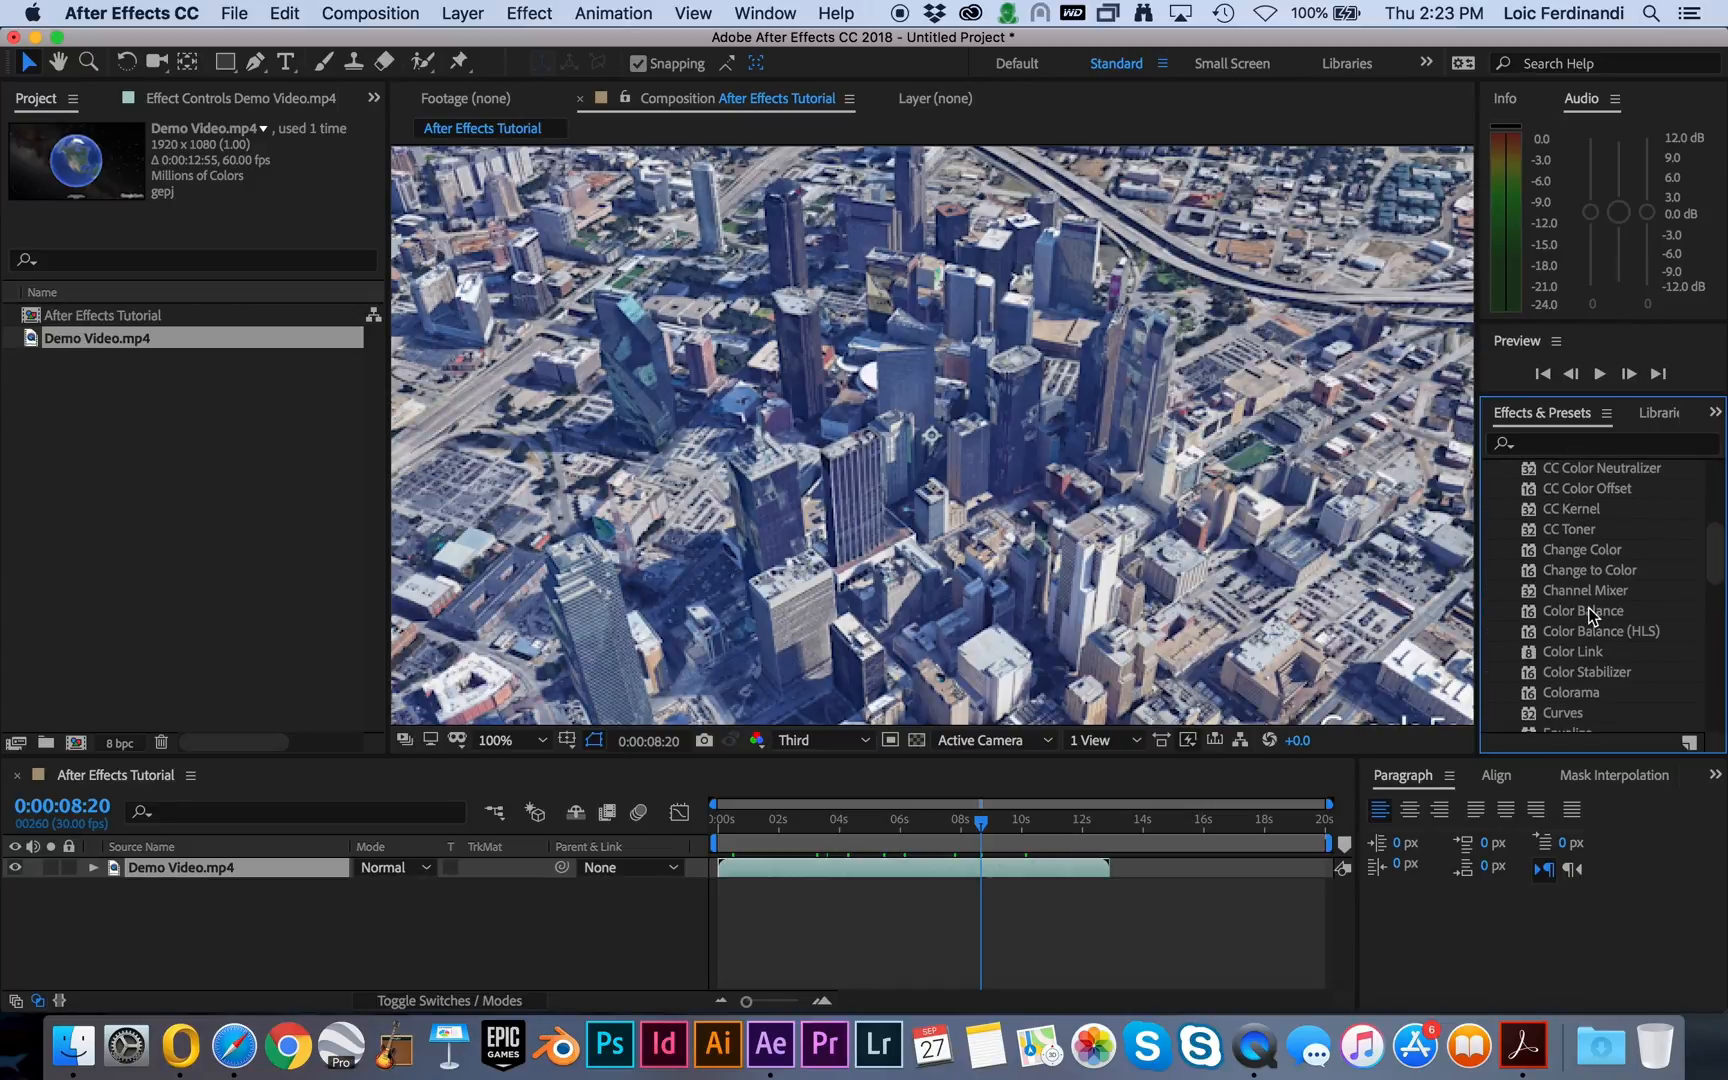
pyautogui.scroll(-3, 1592, 620)
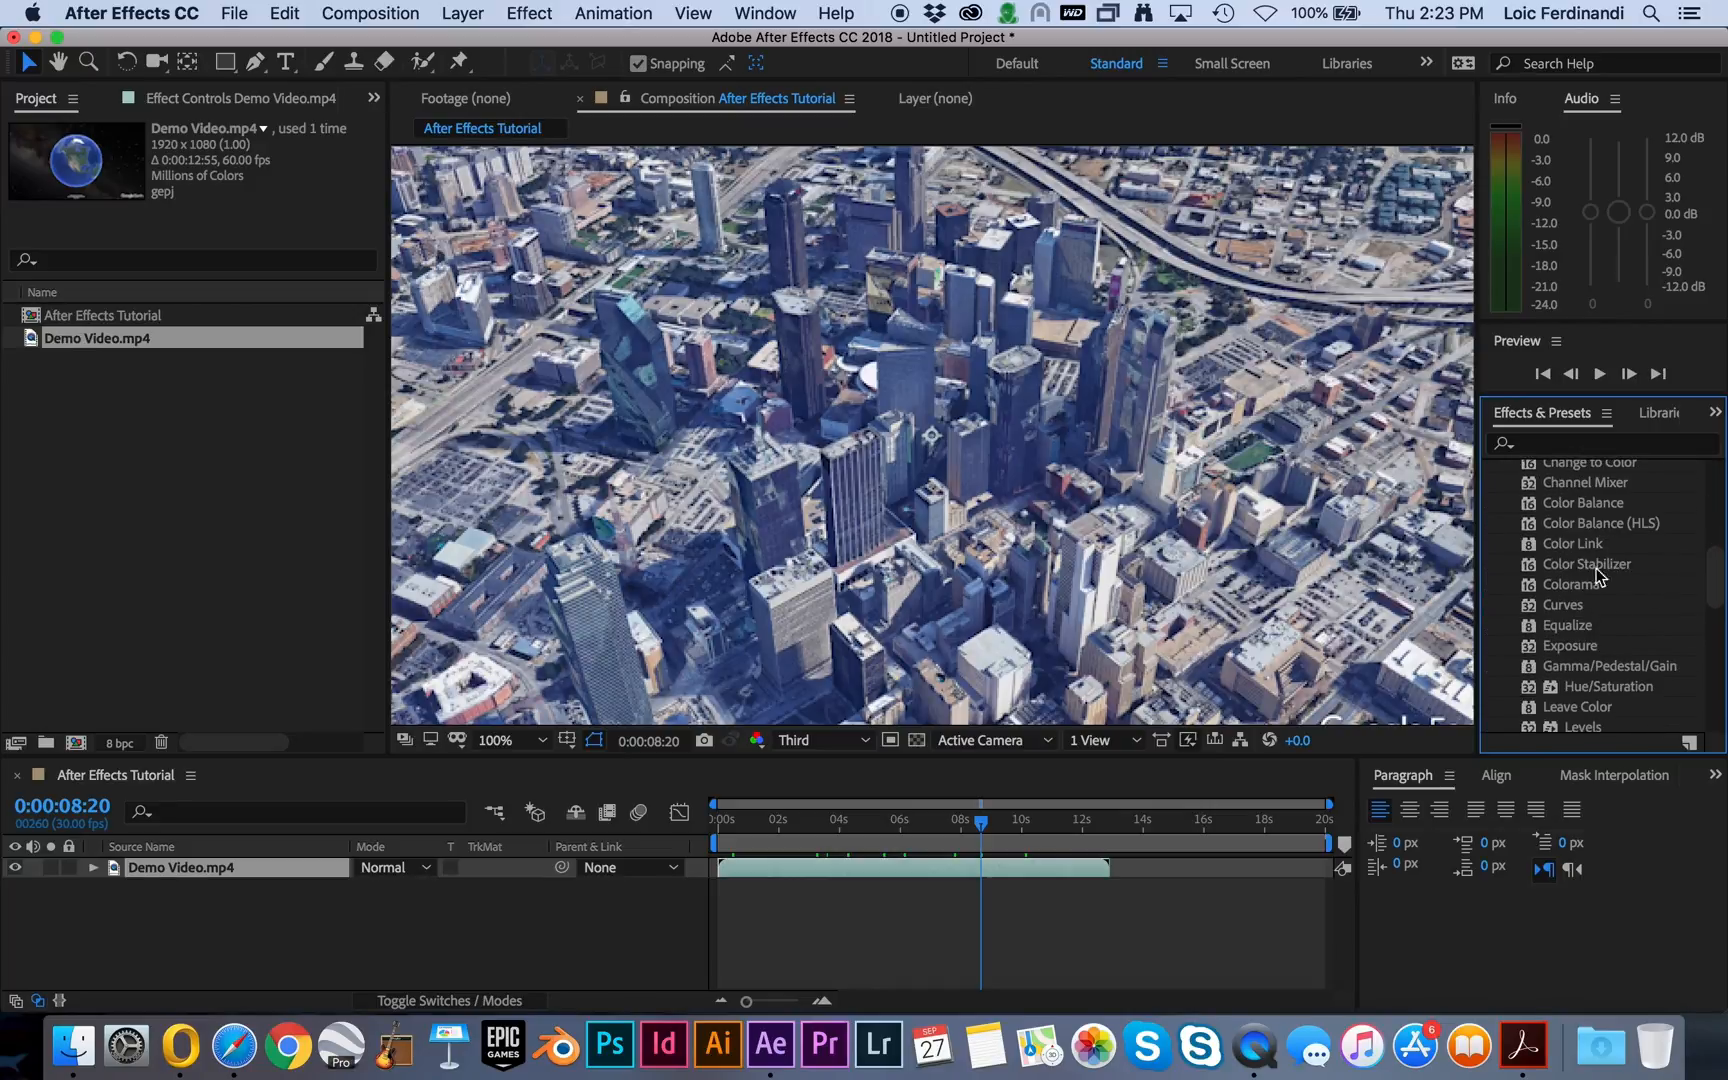
pyautogui.scroll(-3, 1598, 640)
pyautogui.click(1606, 679)
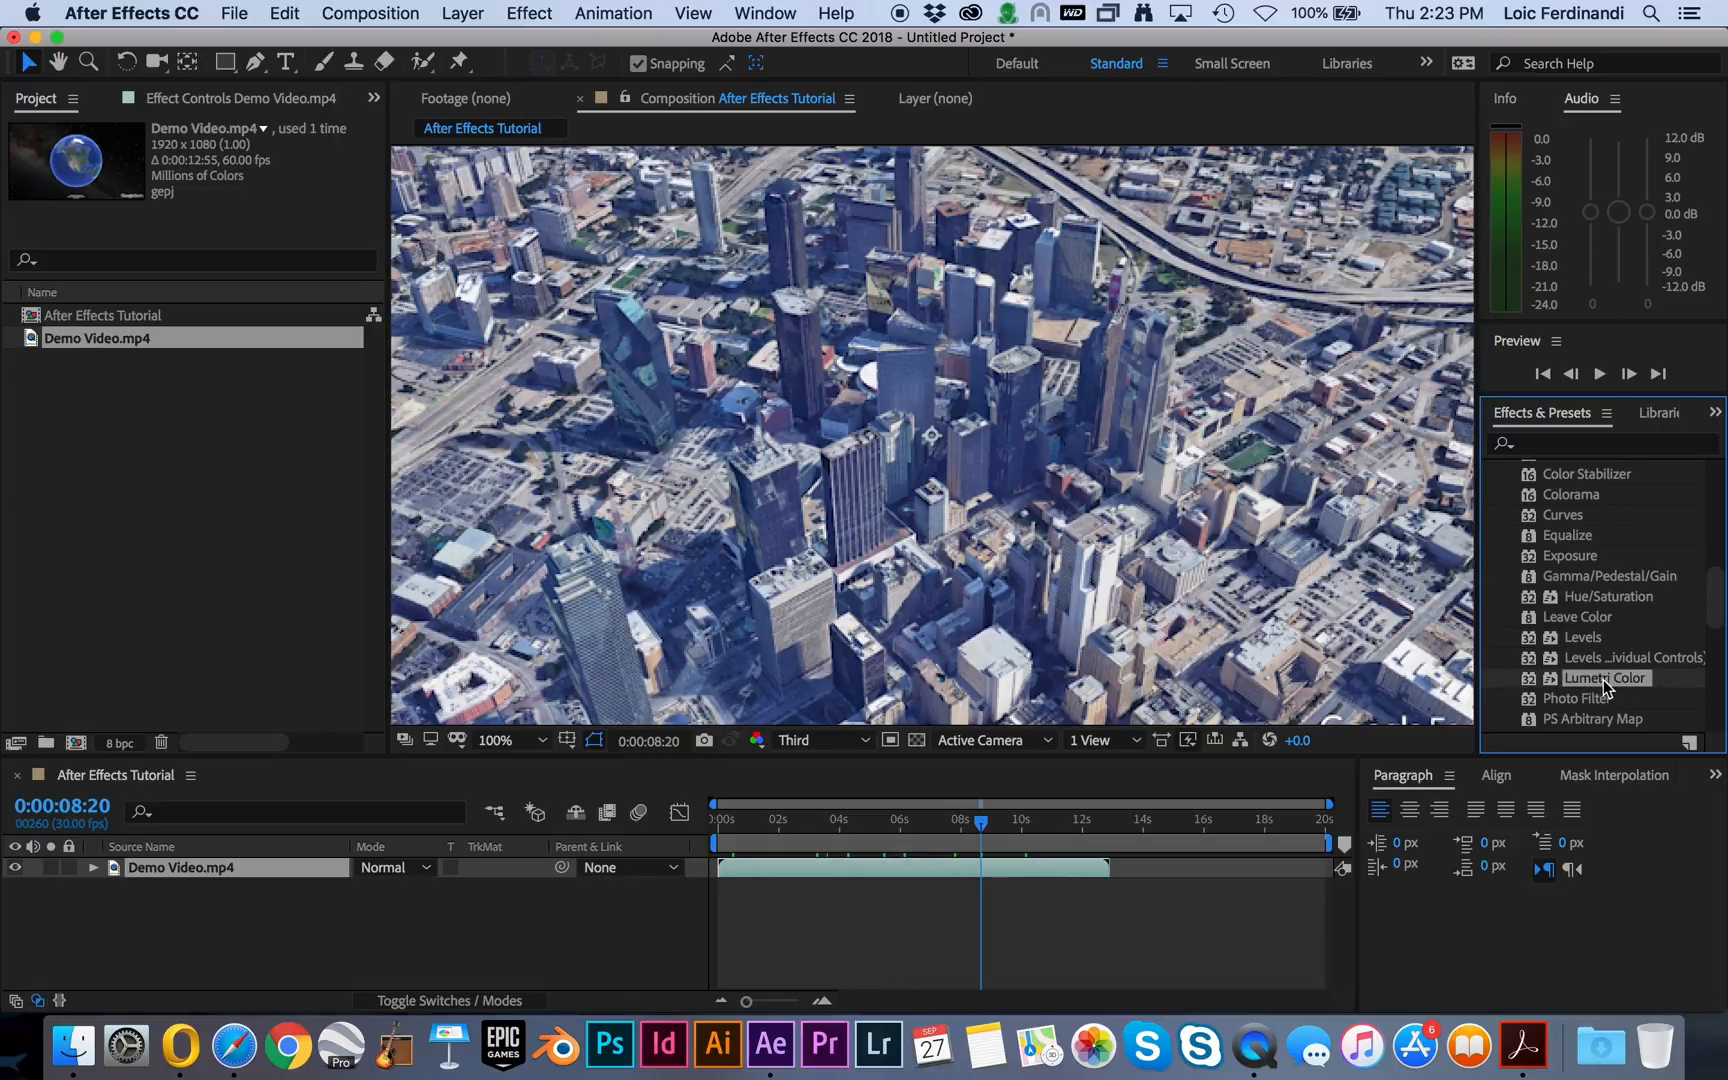
pyautogui.moveTo(1604, 688); pyautogui.dragTo(1018, 865)
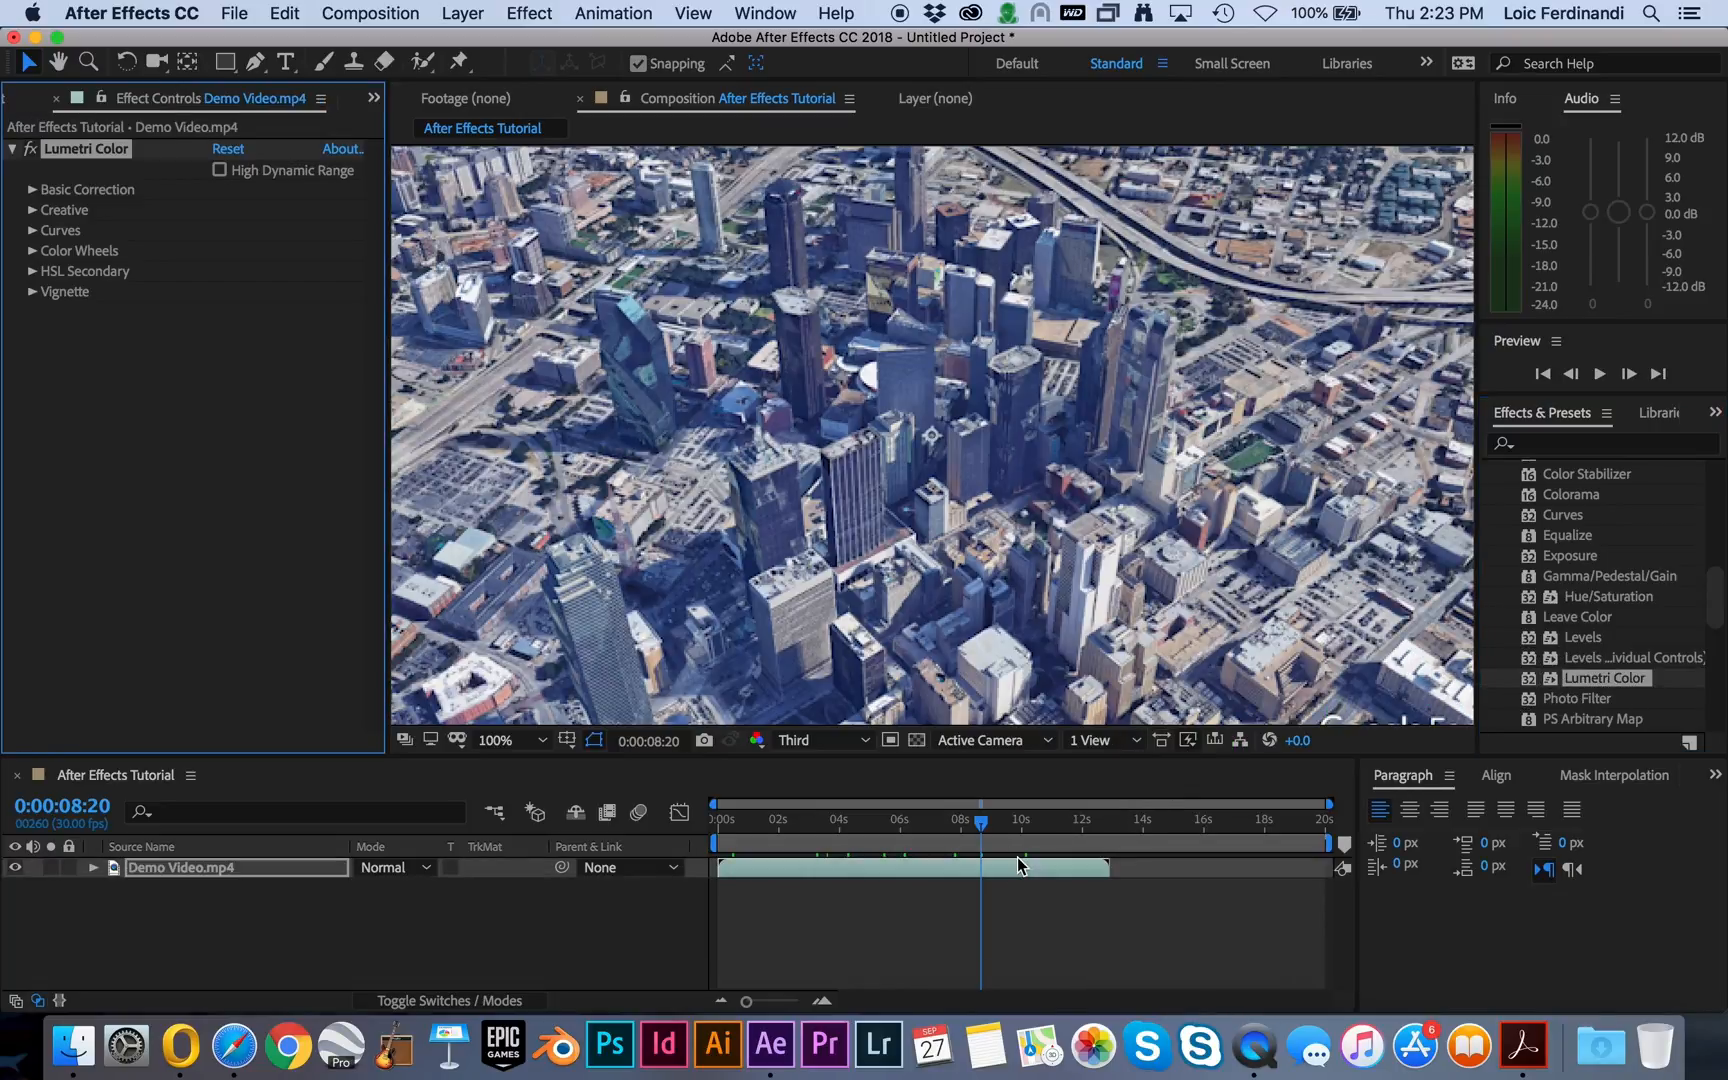
# Set the layer's Lumetri Basic Correction saturation to 120, comparing the look with 100 along the way.
pyautogui.click(32, 190)
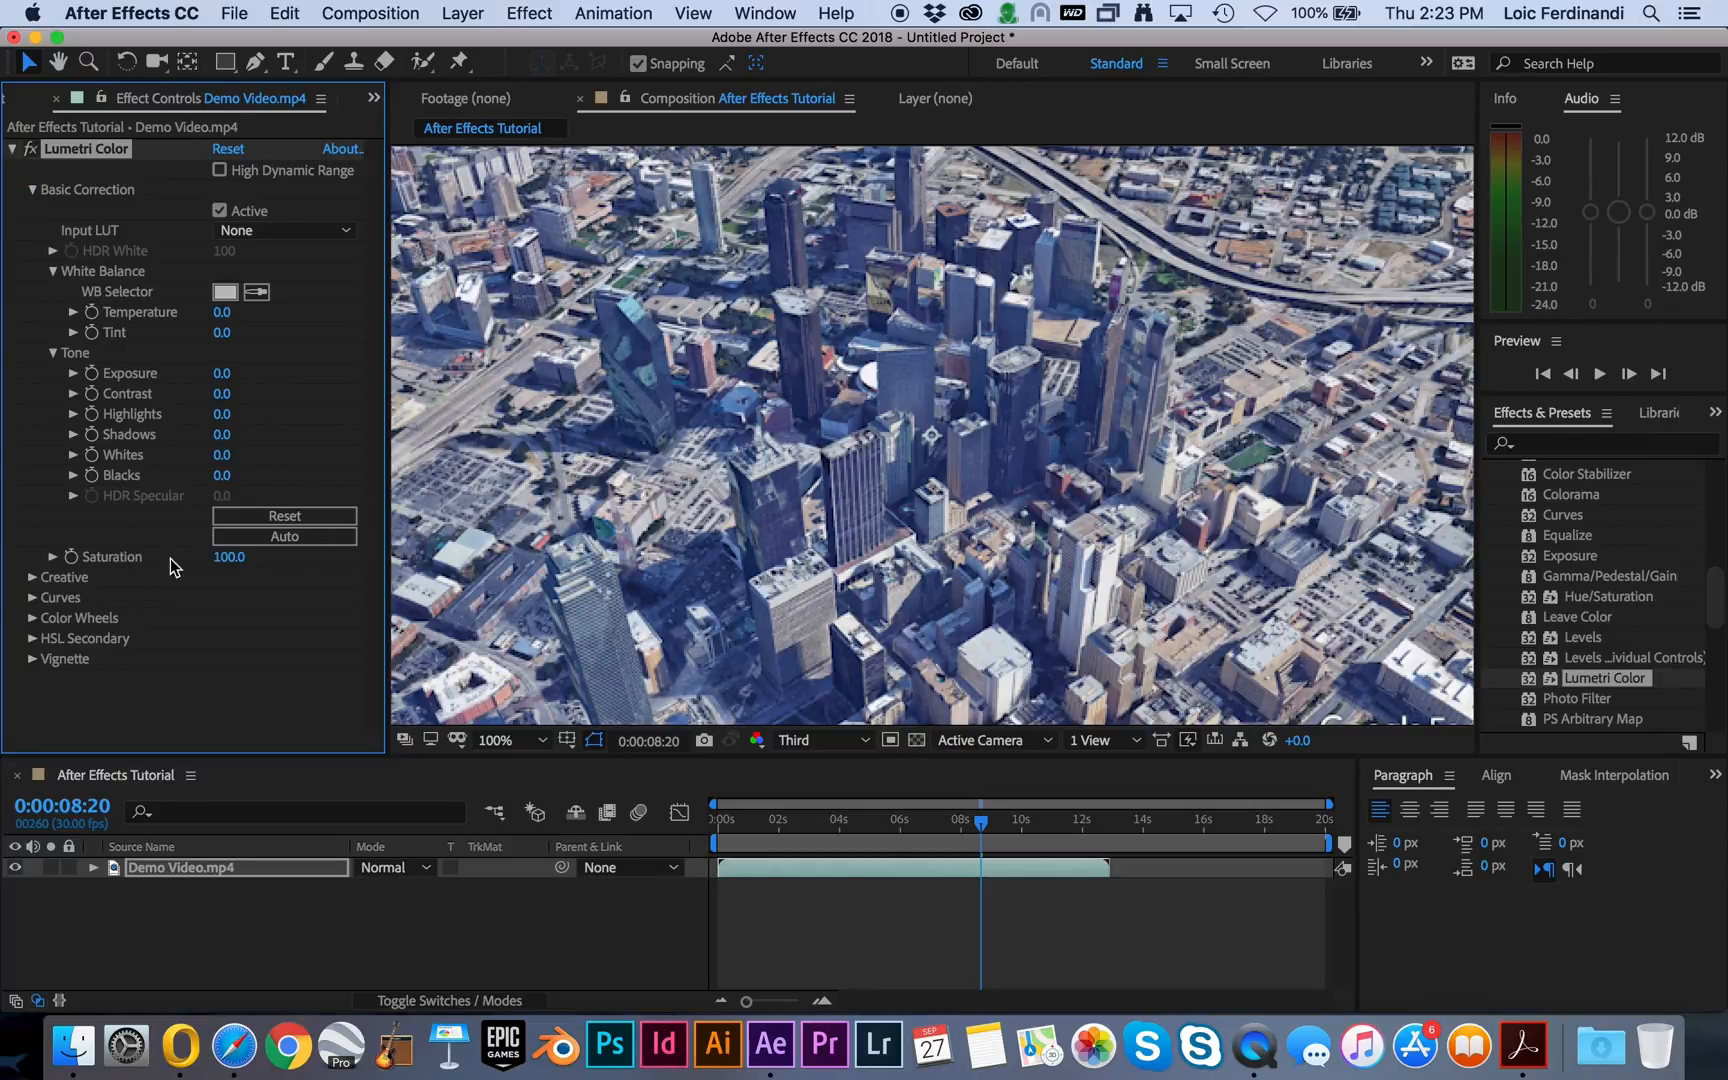
pyautogui.moveTo(226, 560); pyautogui.dragTo(249, 568)
pyautogui.click(897, 821)
pyautogui.moveTo(866, 828); pyautogui.dragTo(927, 828)
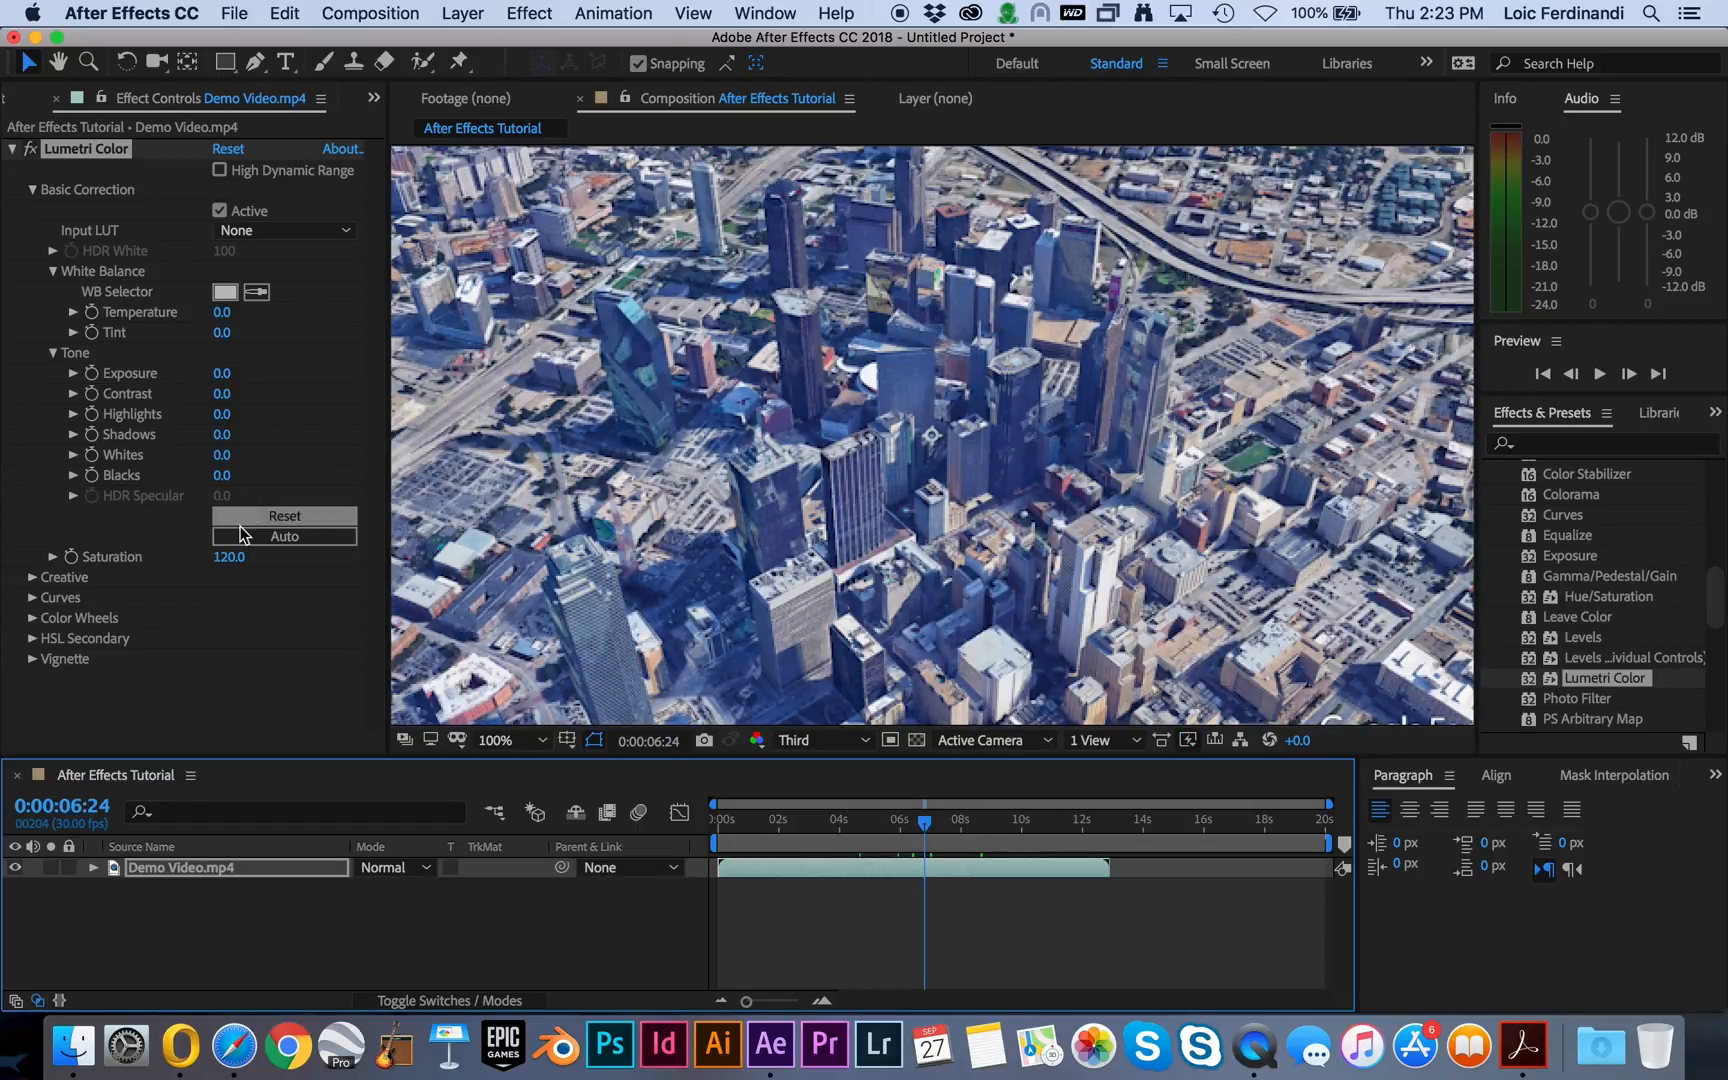
pyautogui.moveTo(224, 560); pyautogui.dragTo(209, 570)
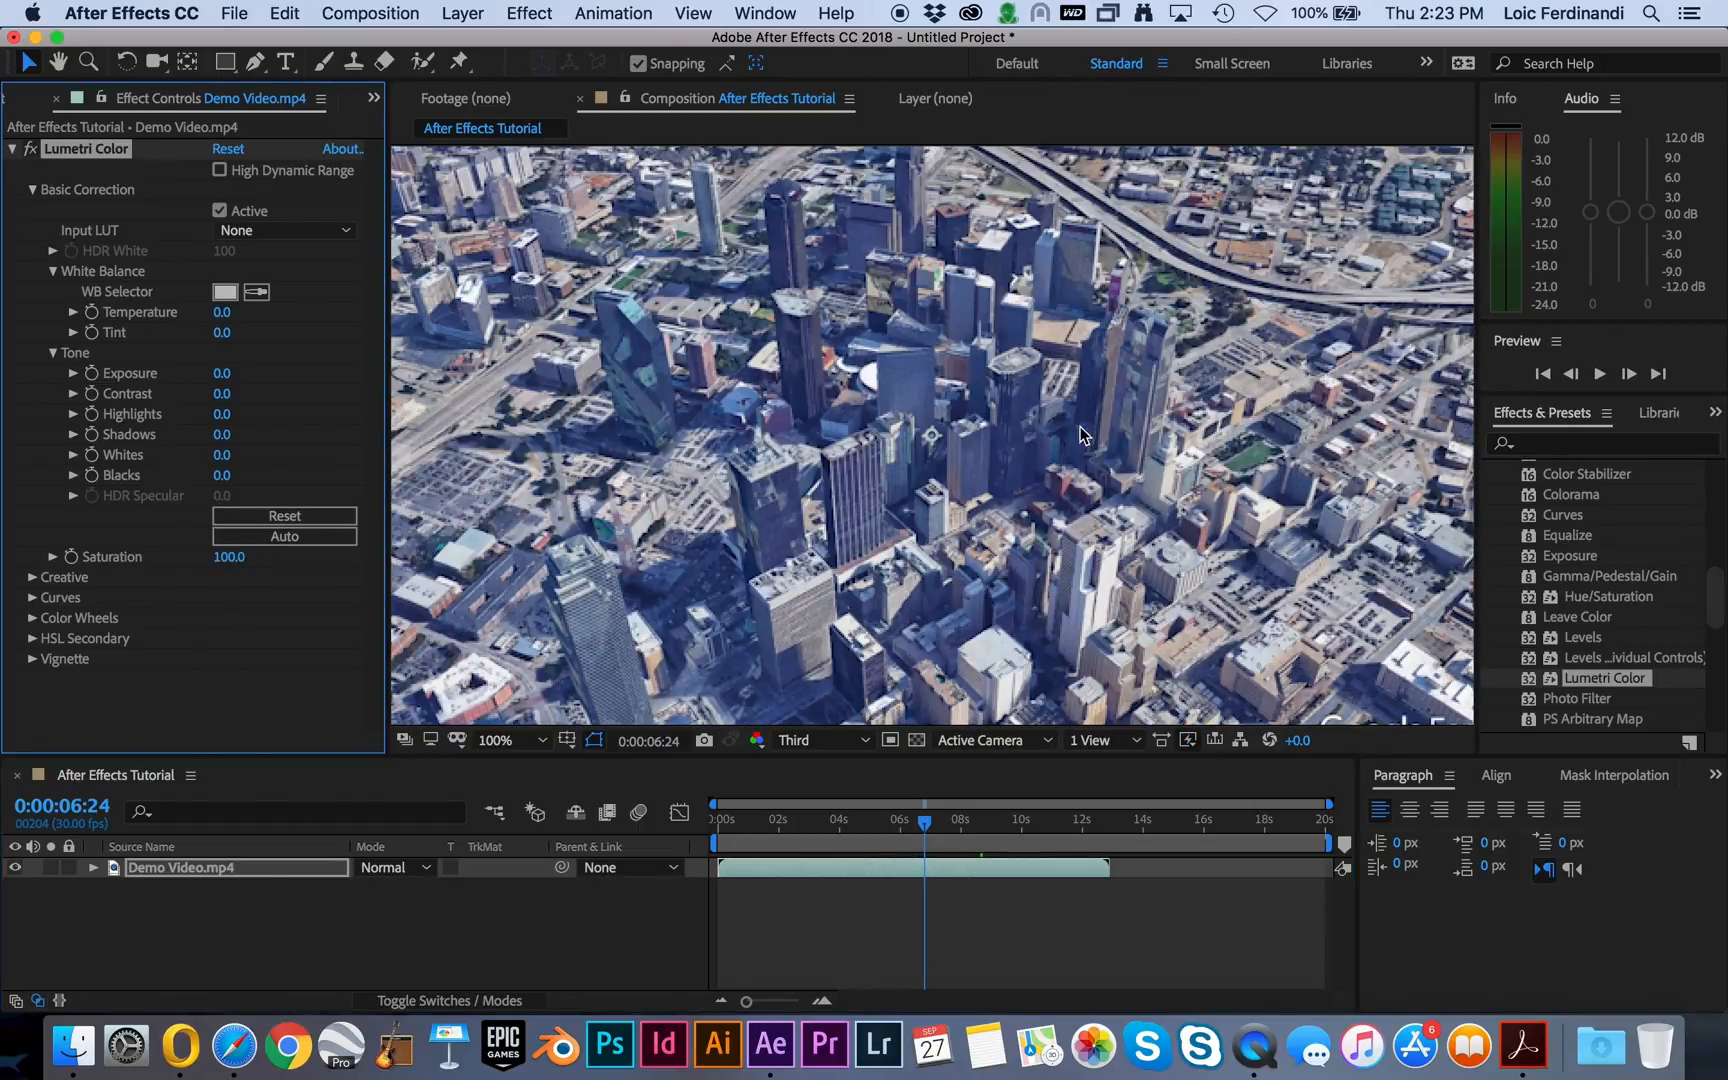
pyautogui.moveTo(232, 558); pyautogui.dragTo(257, 568)
# Set the Lumetri contrast to 5 and scrub through the footage to review the color correction.
pyautogui.moveTo(214, 394); pyautogui.dragTo(238, 402)
pyautogui.moveTo(882, 826); pyautogui.dragTo(988, 825)
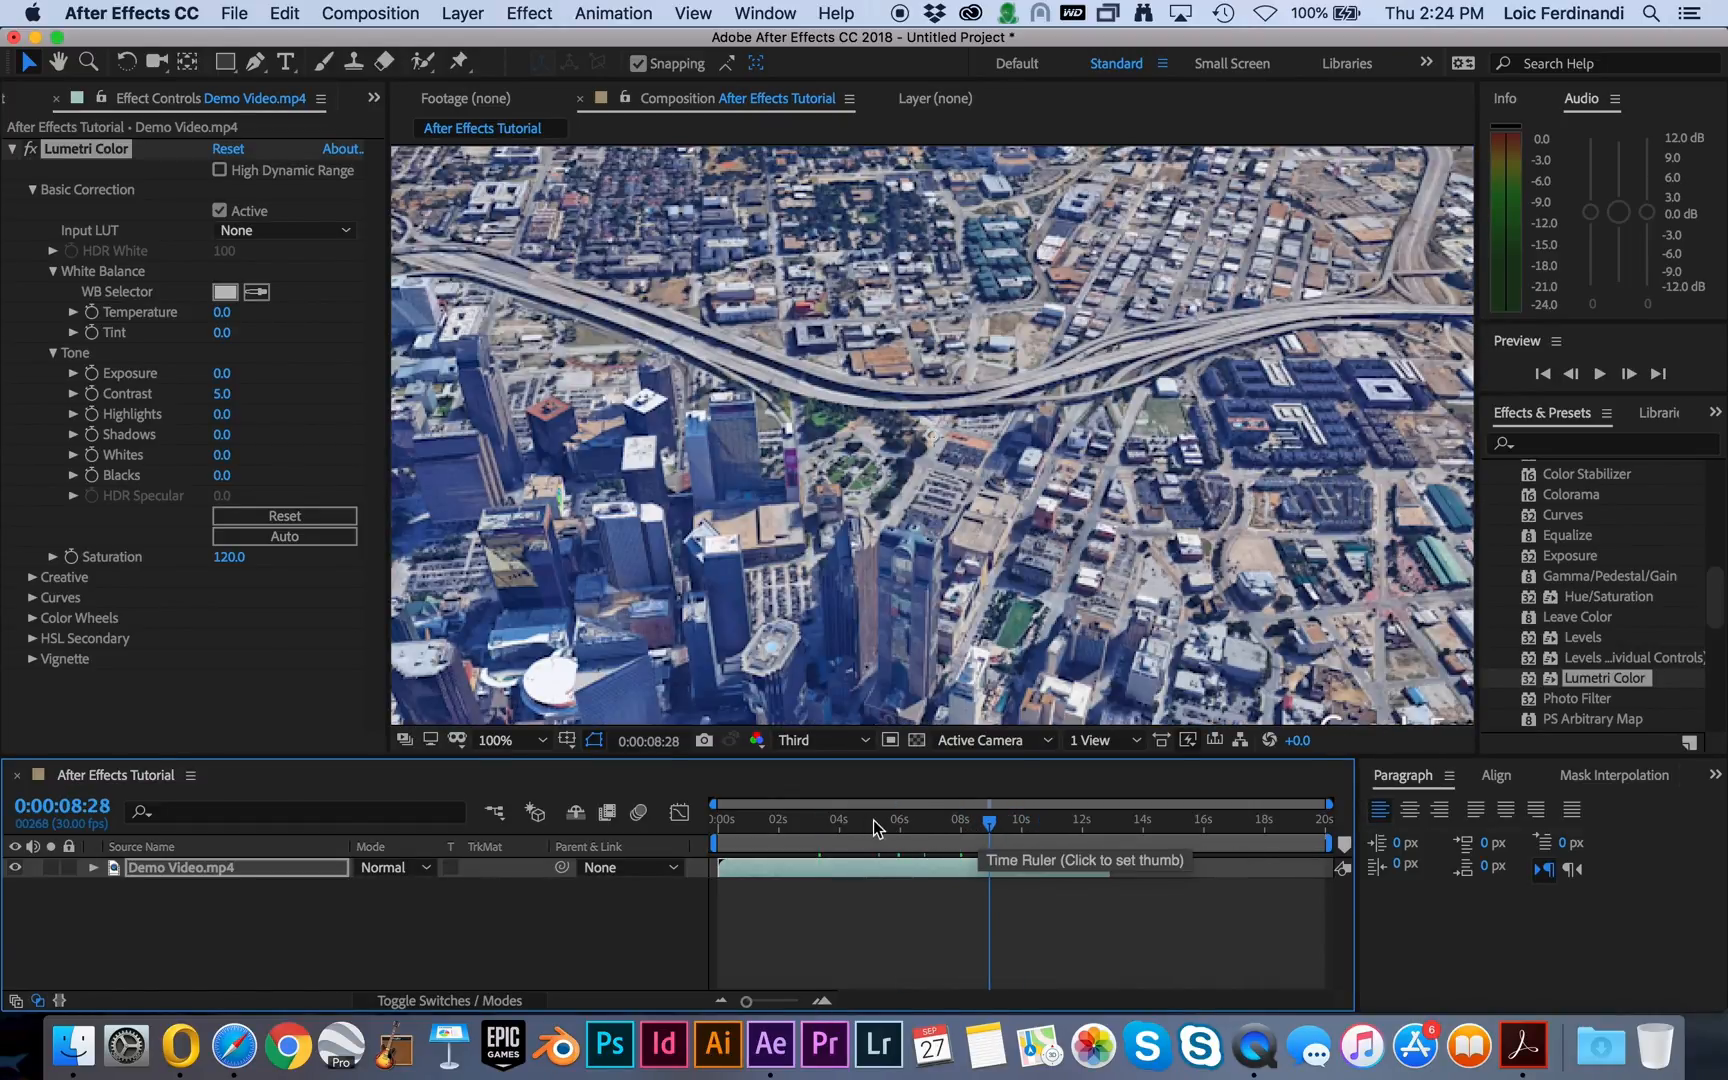
pyautogui.click(786, 826)
pyautogui.moveTo(786, 830); pyautogui.dragTo(849, 826)
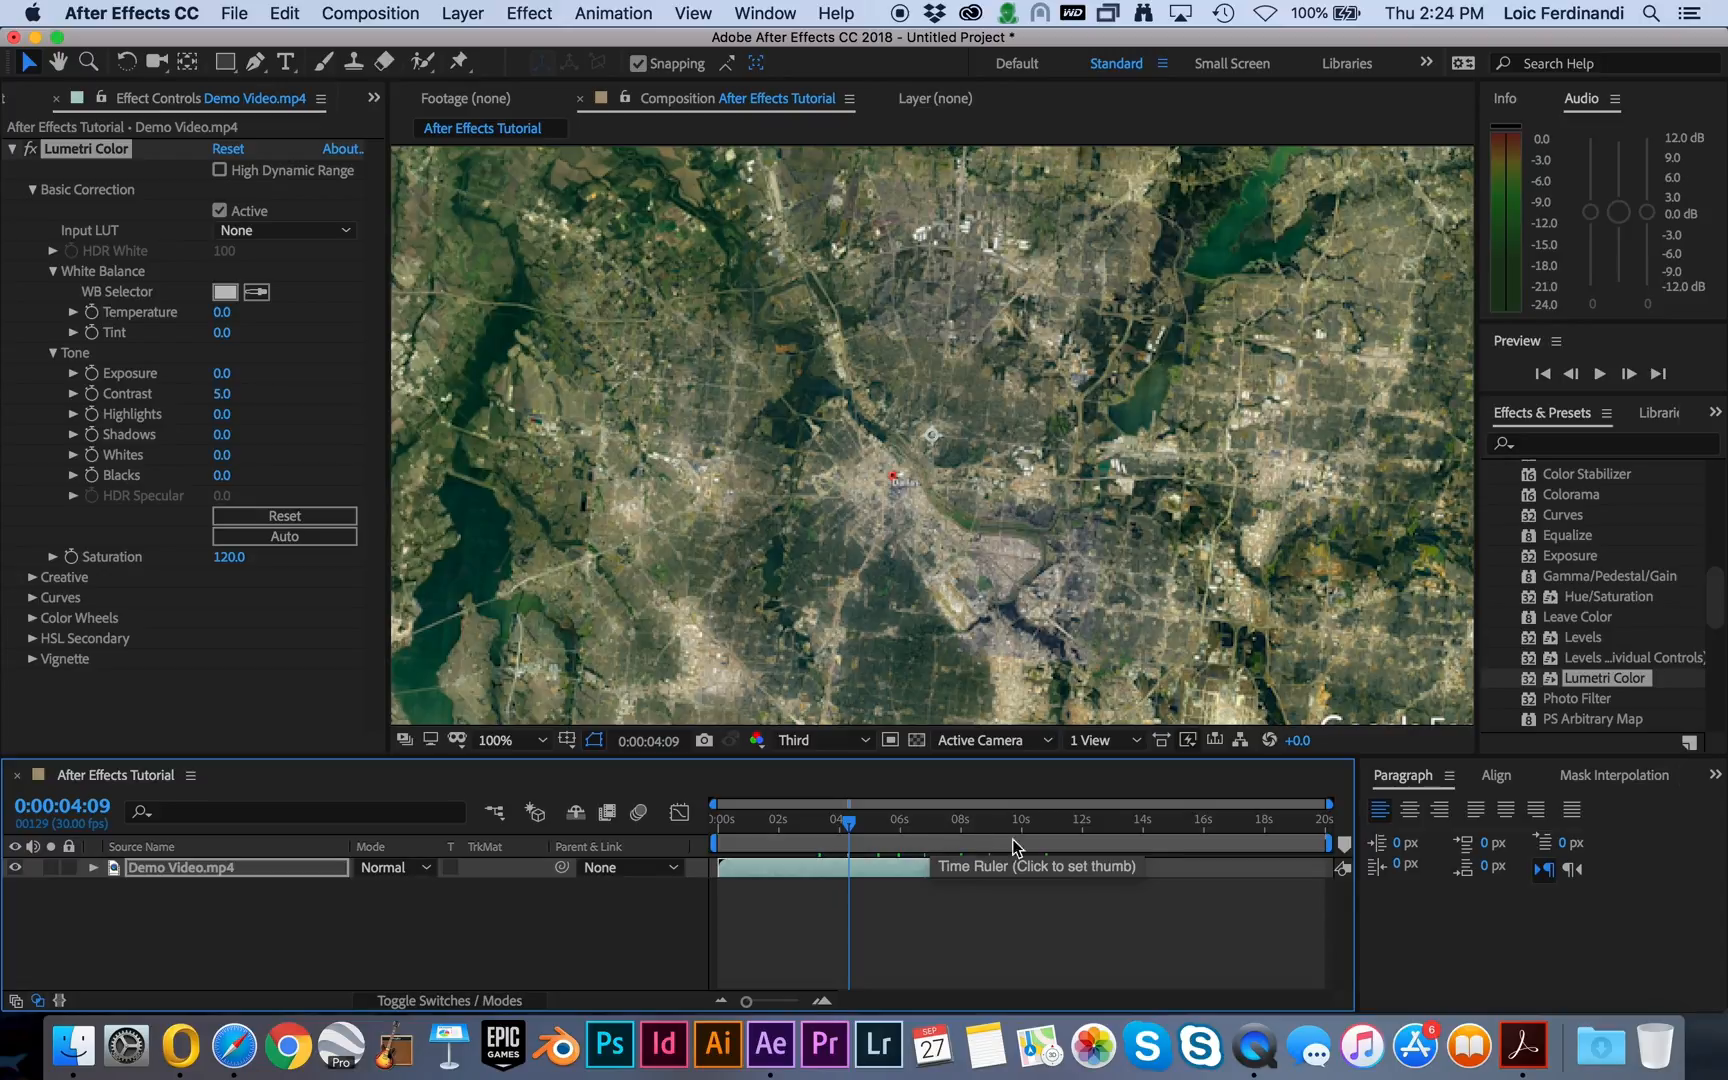
# Send the composition to the Adobe Media Encoder queue and set its output to After Effects Tutorial.mp4 on the desktop.
pyautogui.click(366, 14)
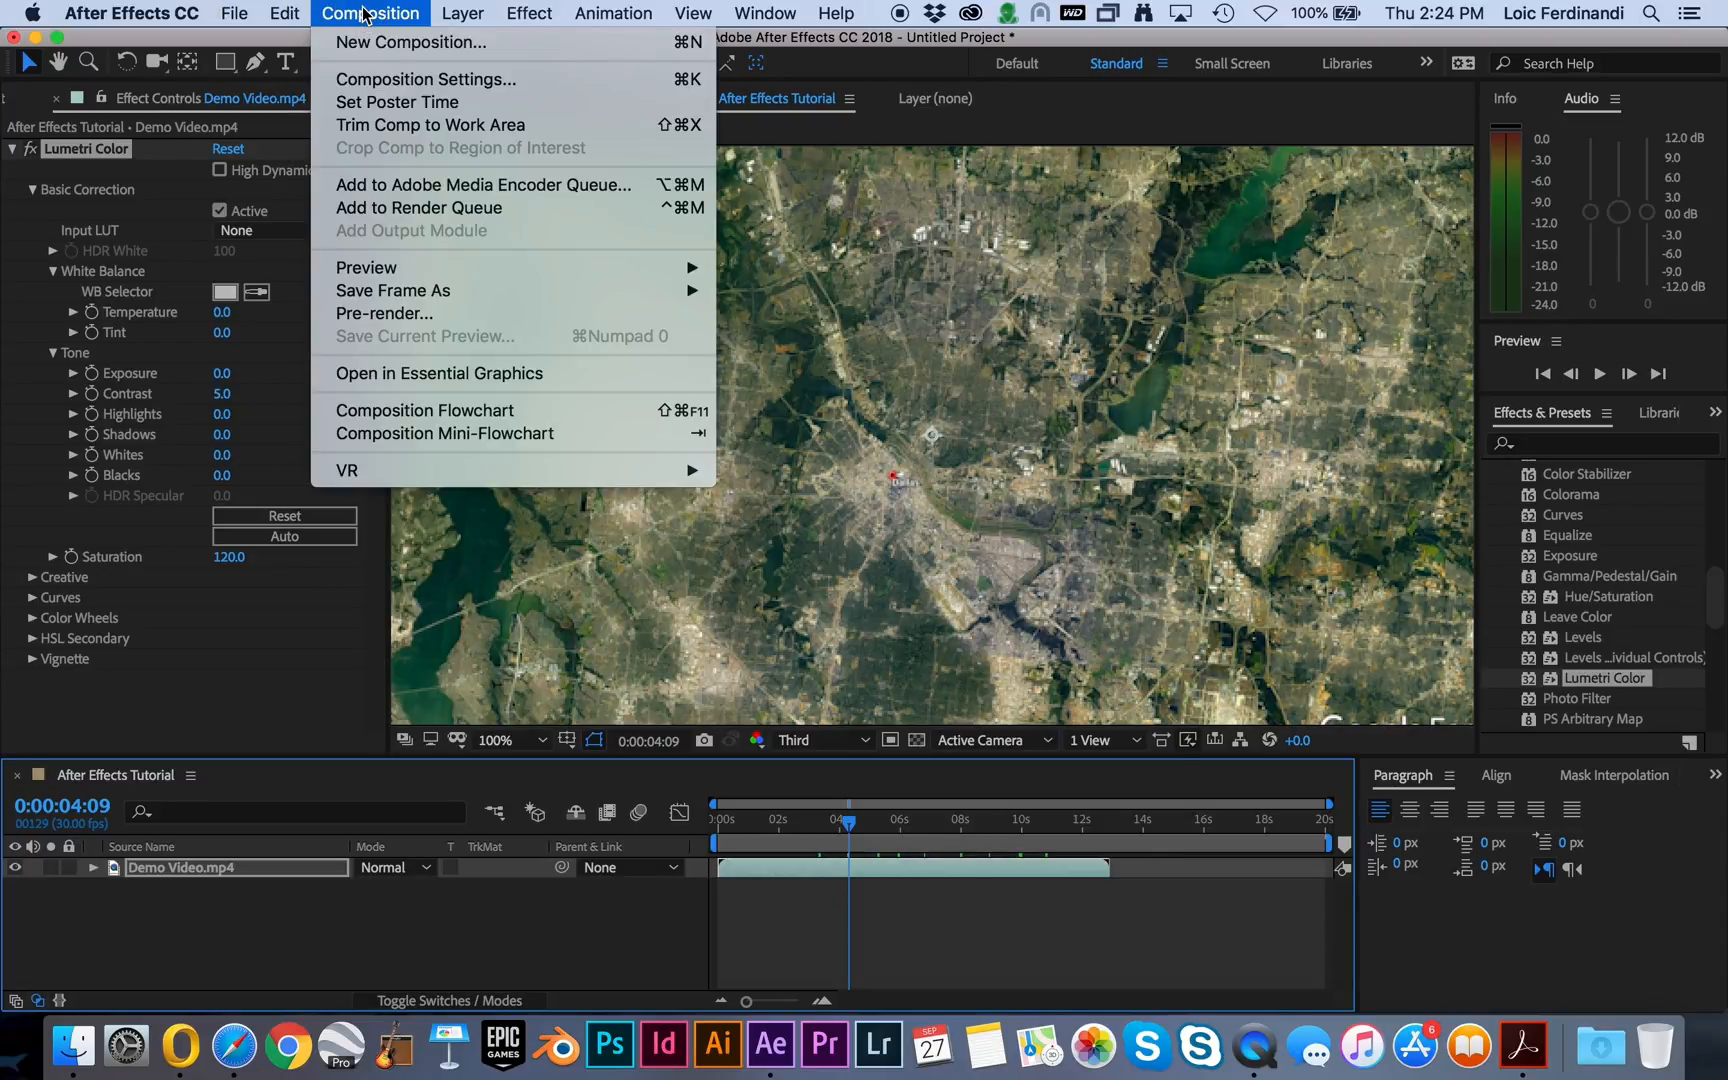
pyautogui.click(527, 194)
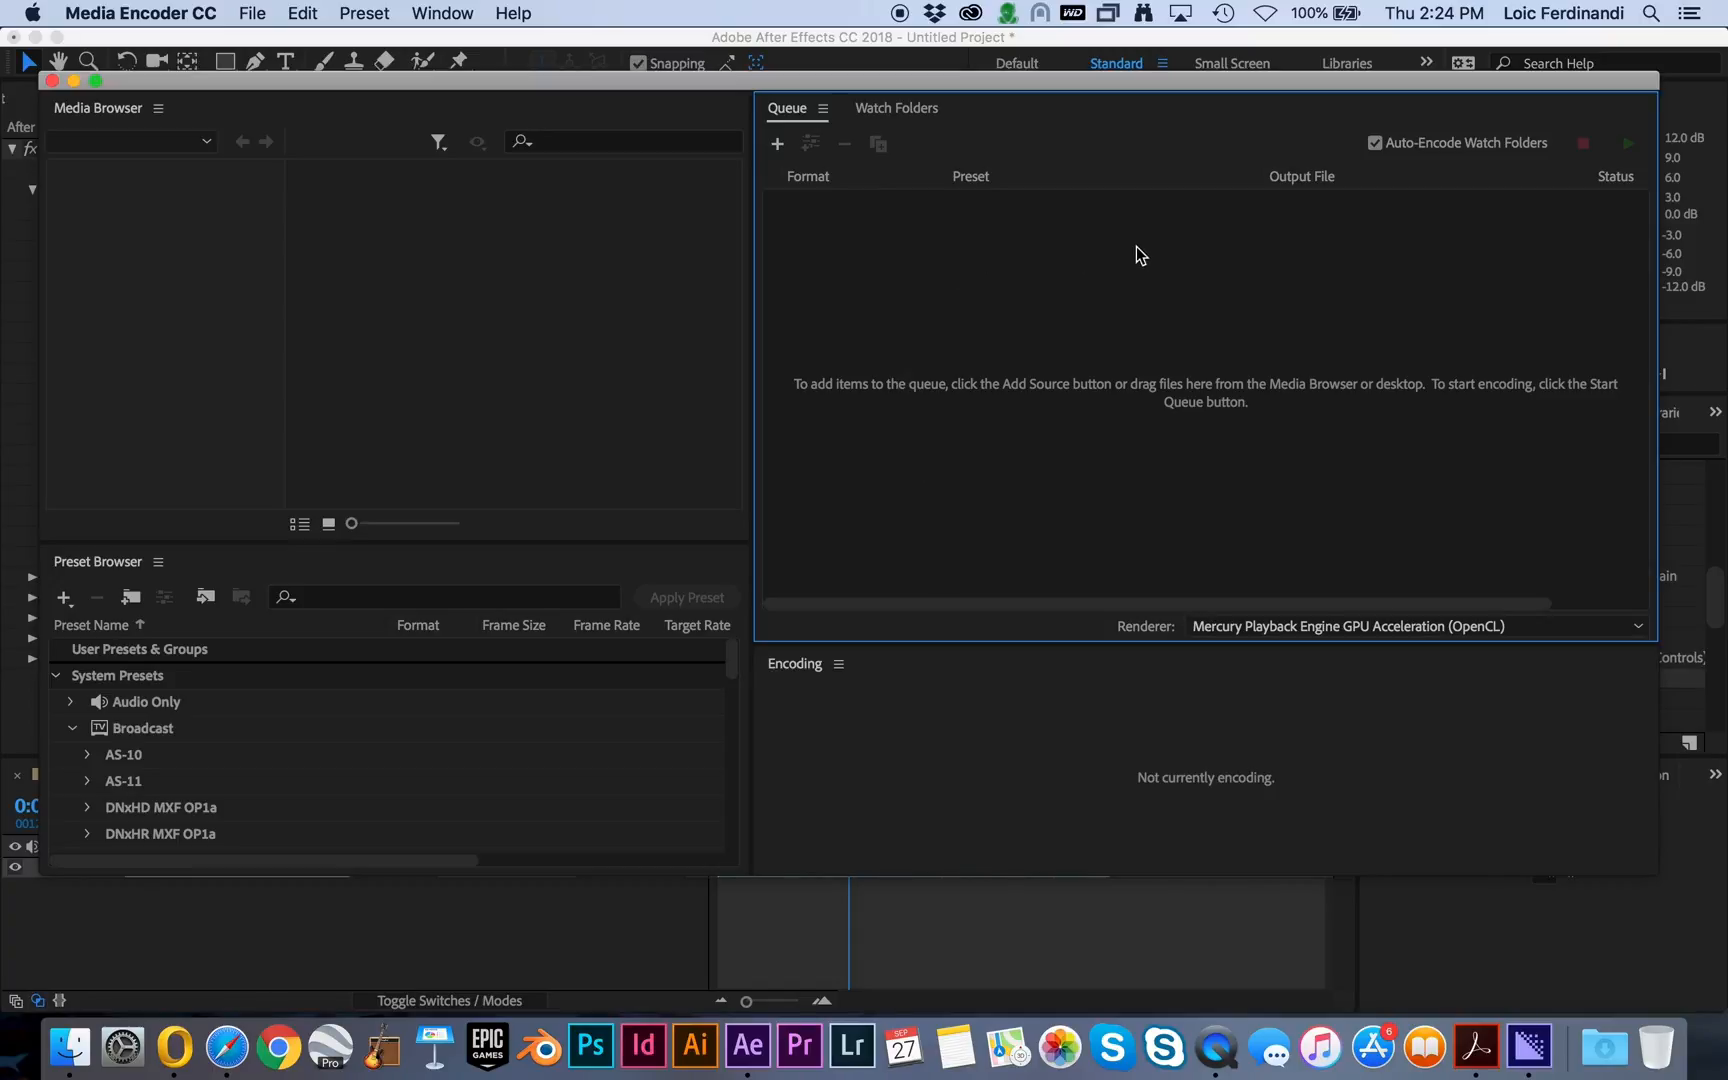
pyautogui.click(1478, 229)
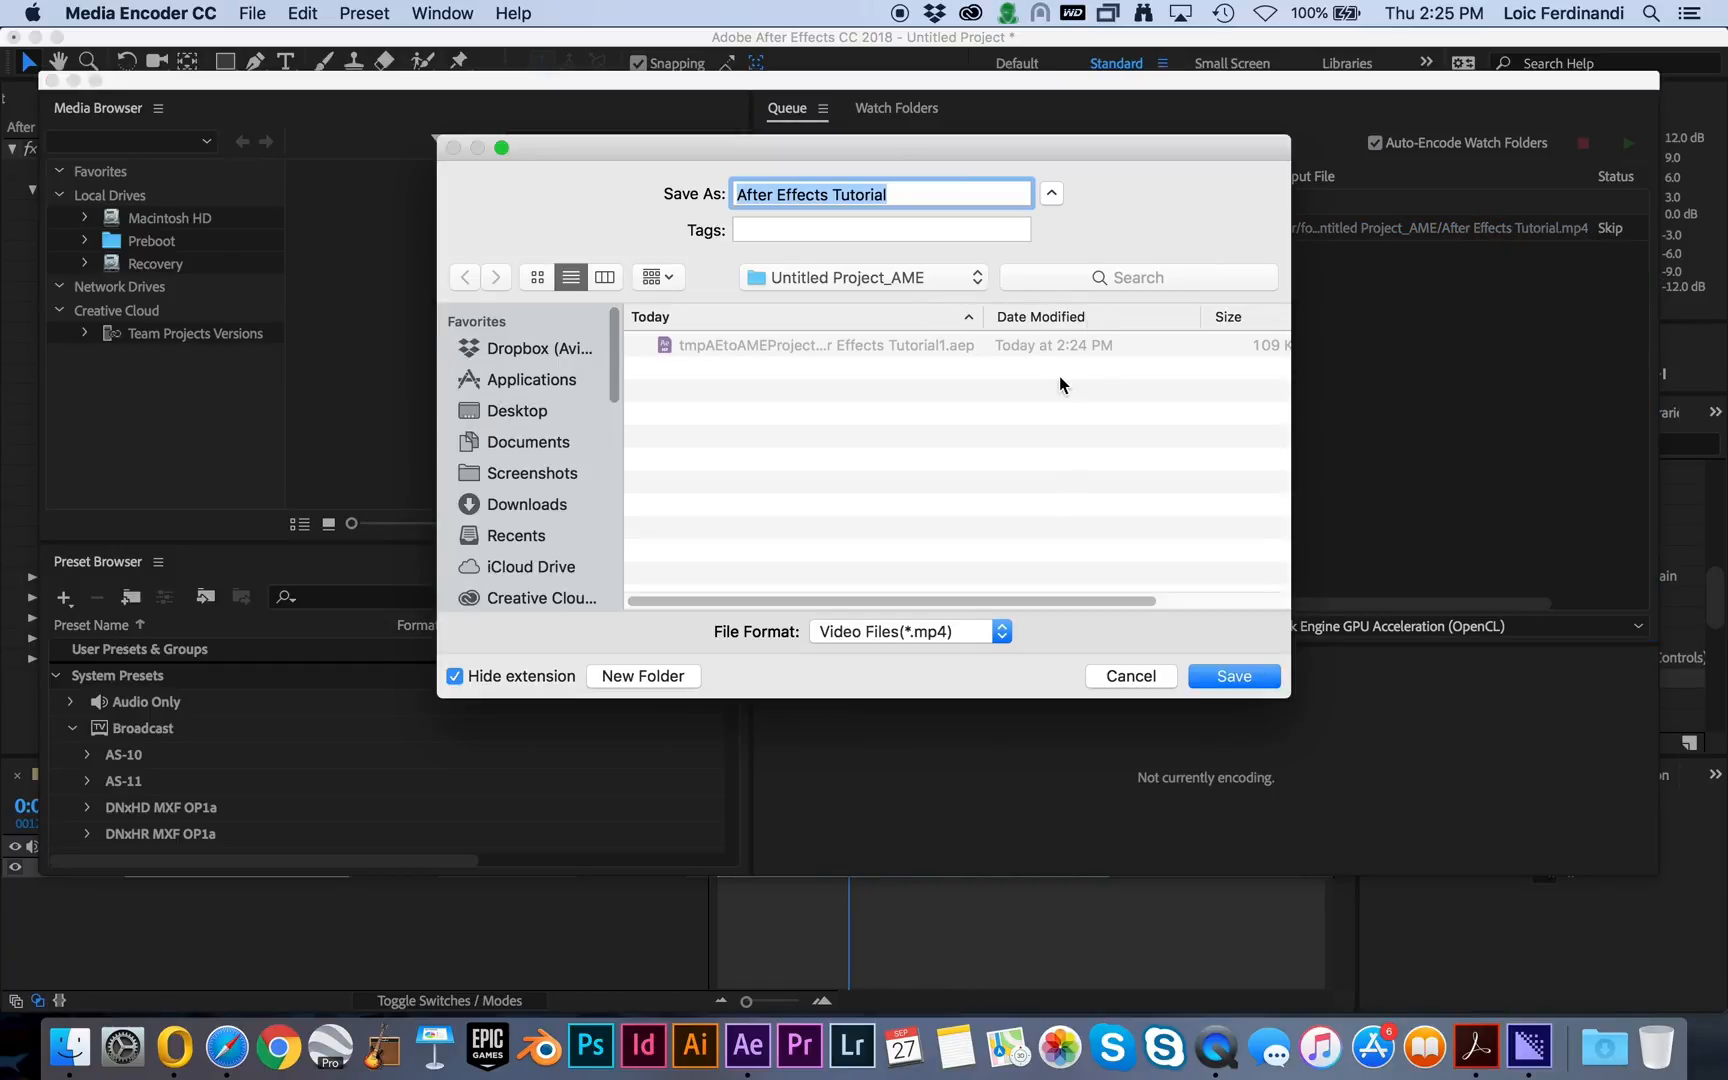
pyautogui.click(517, 411)
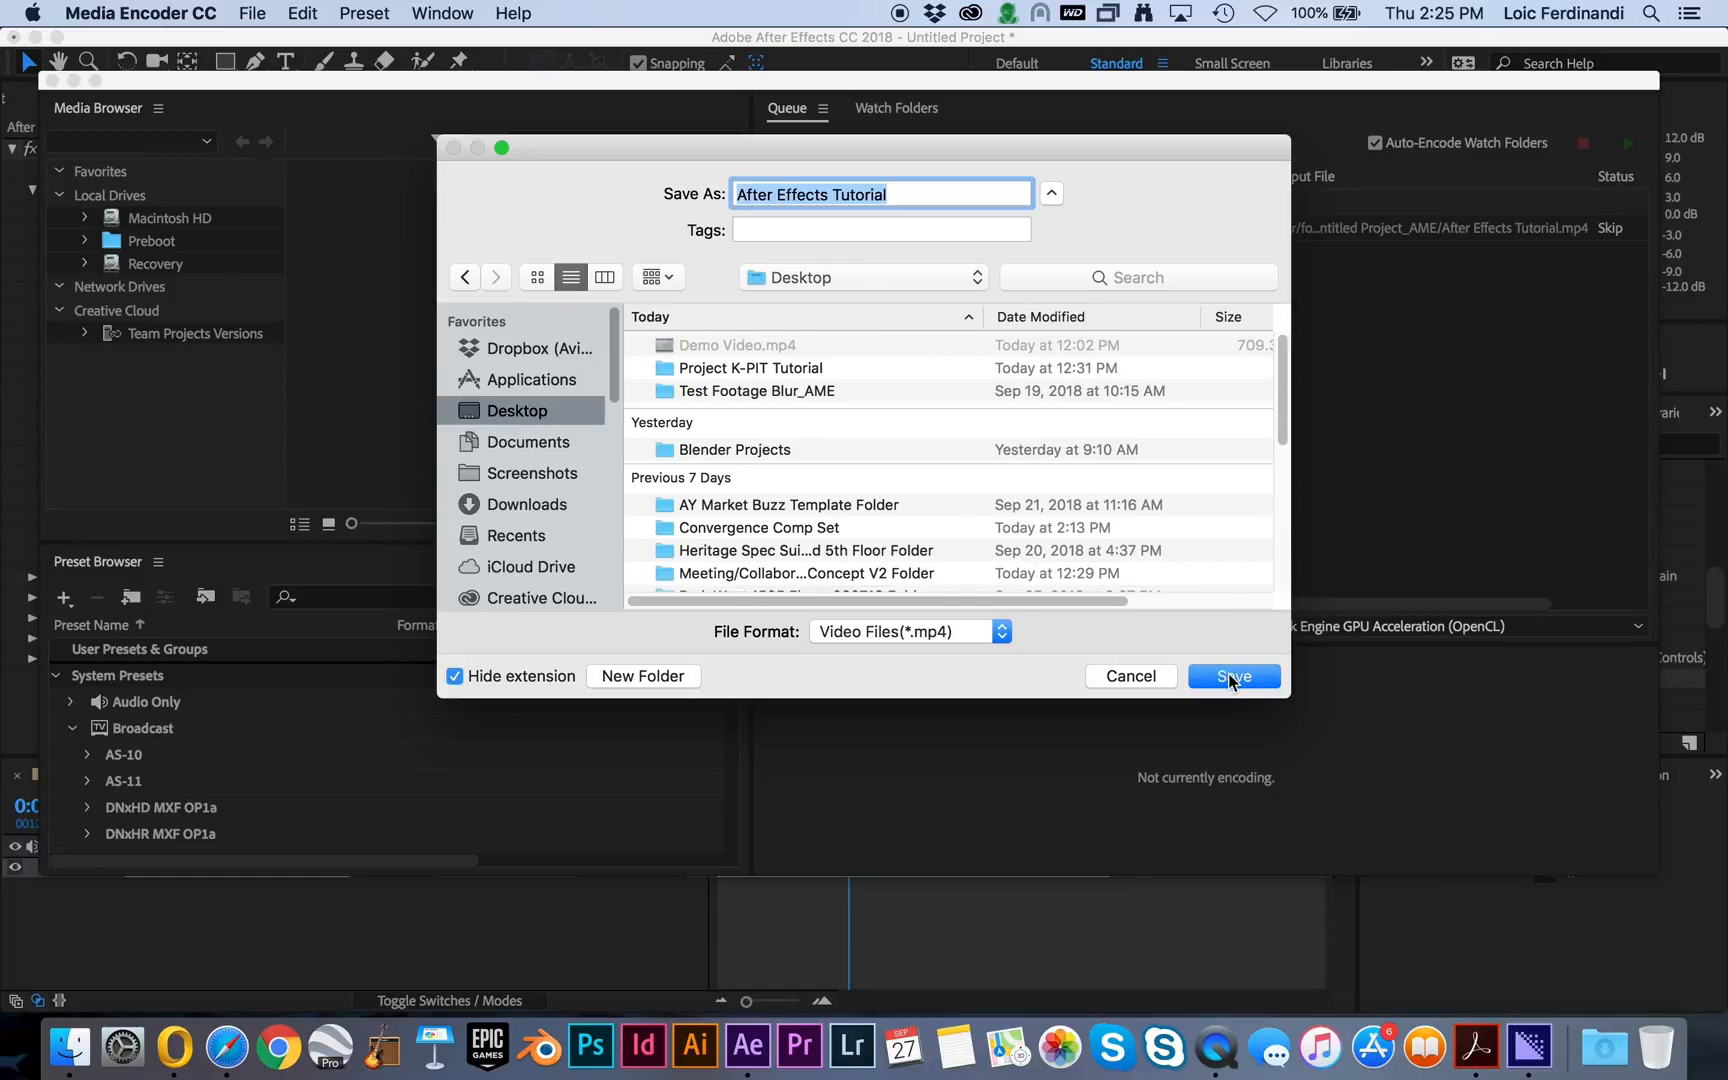
pyautogui.click(1236, 677)
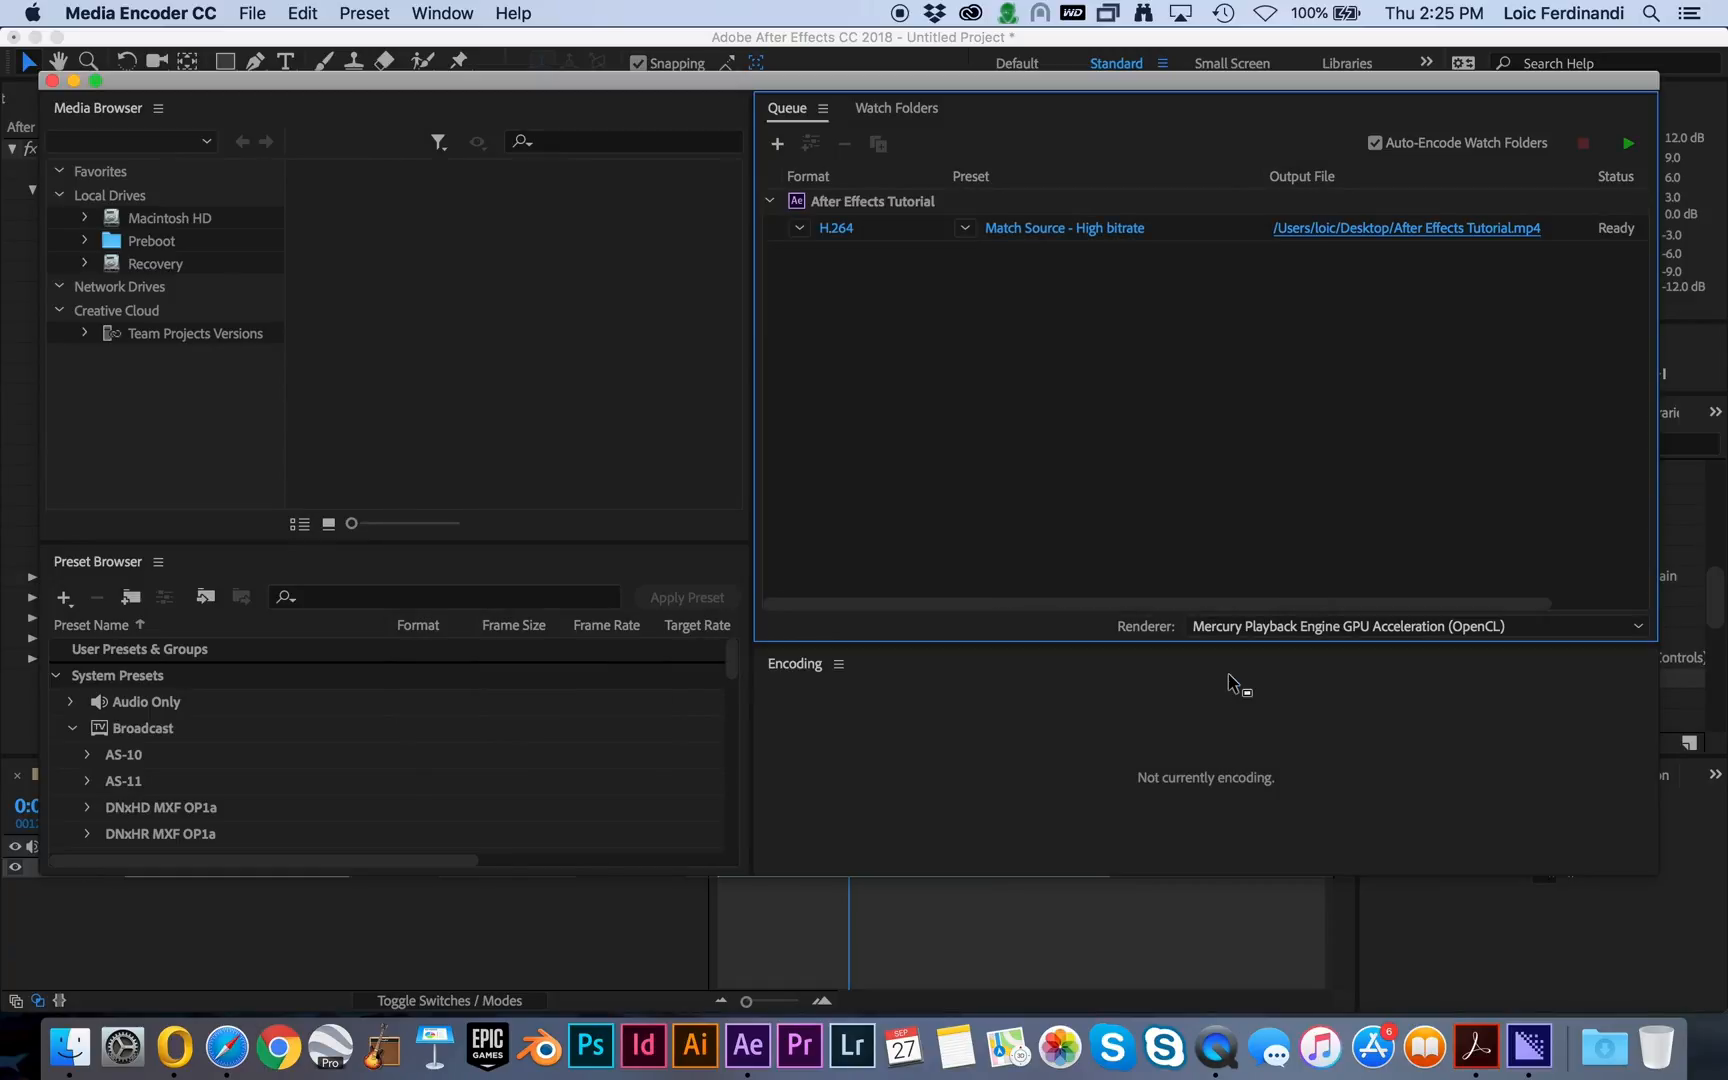
# In the queued item's export settings, turn off audio export and set the target bitrate to 15 Mbps.
pyautogui.click(1058, 231)
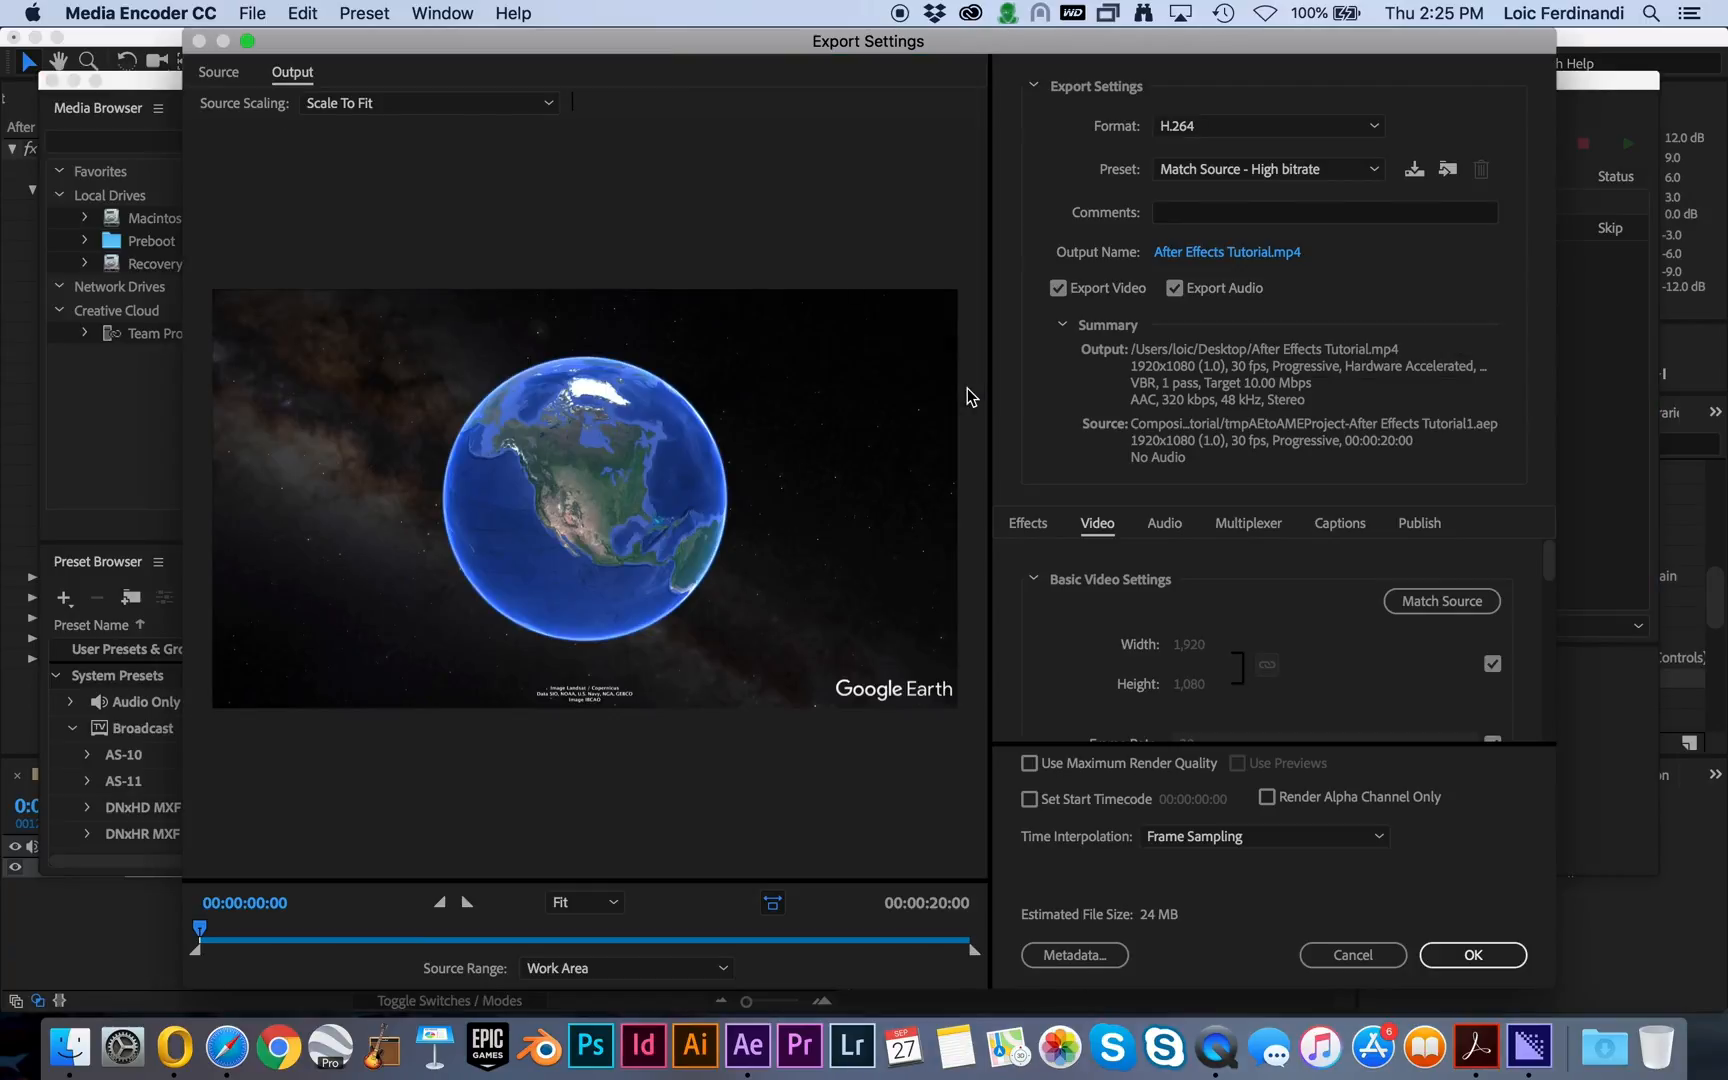
pyautogui.click(1176, 289)
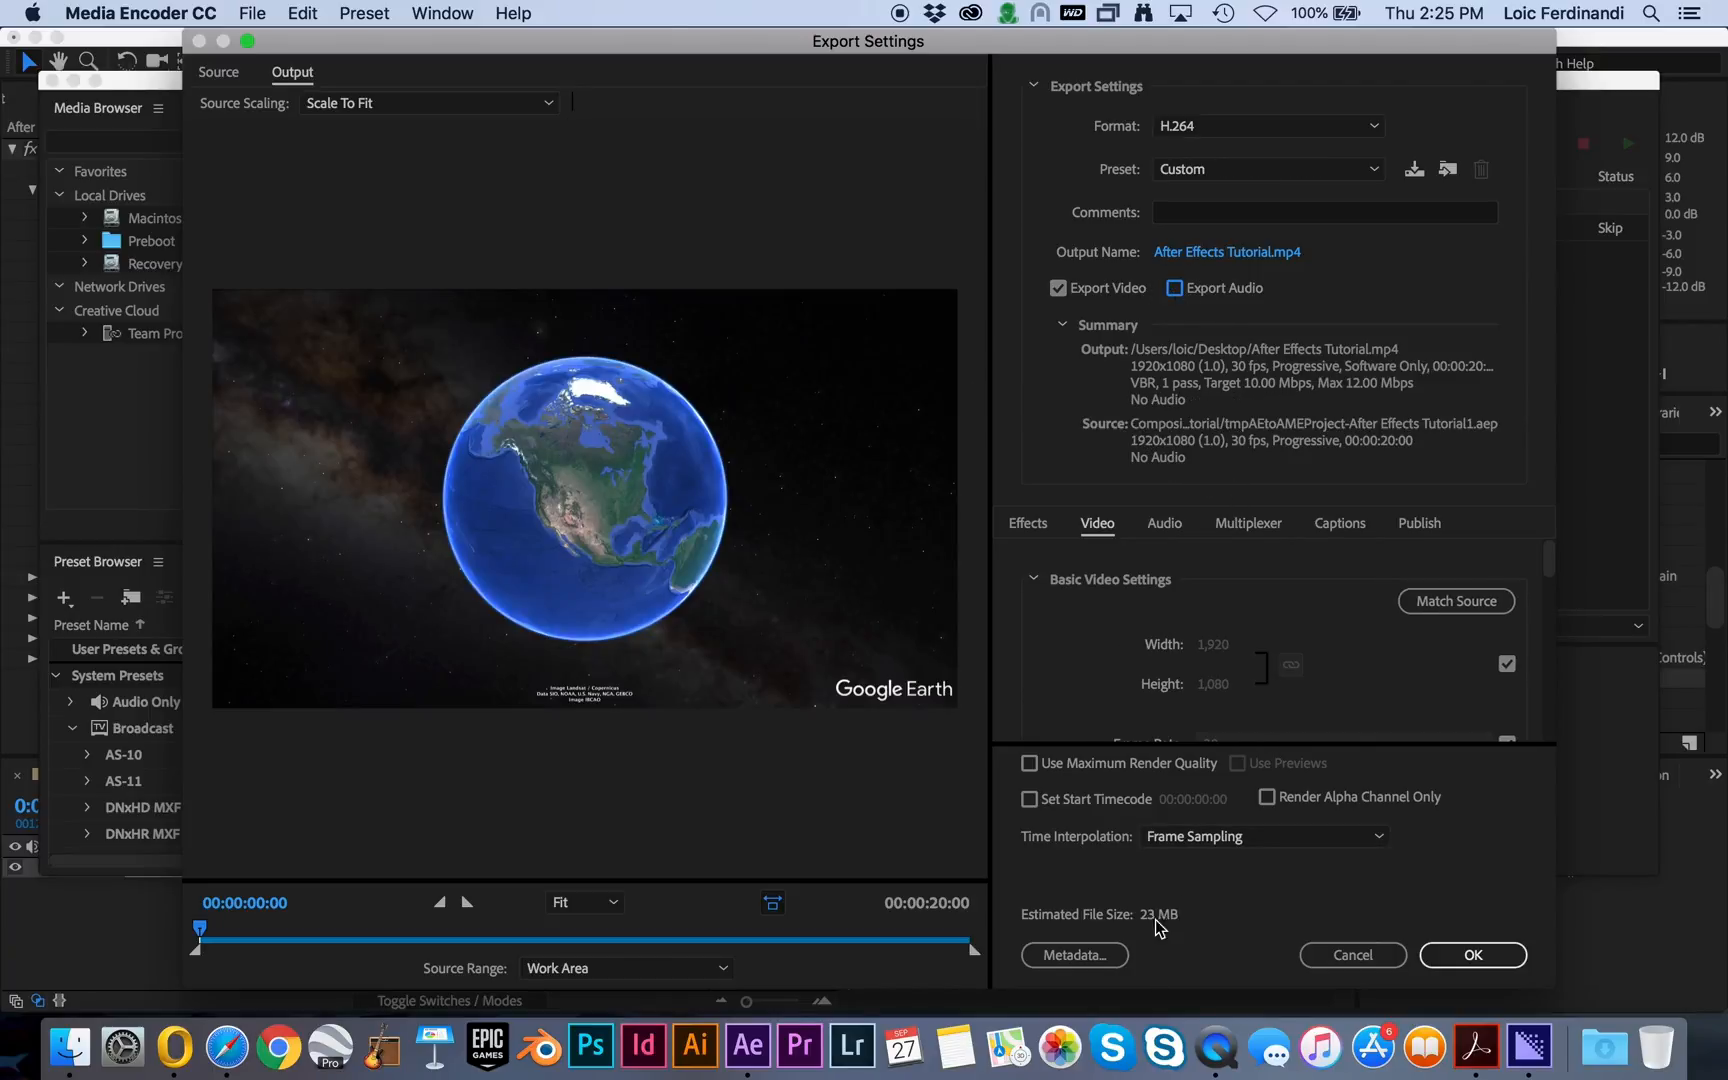
pyautogui.scroll(-4, 1003, 629)
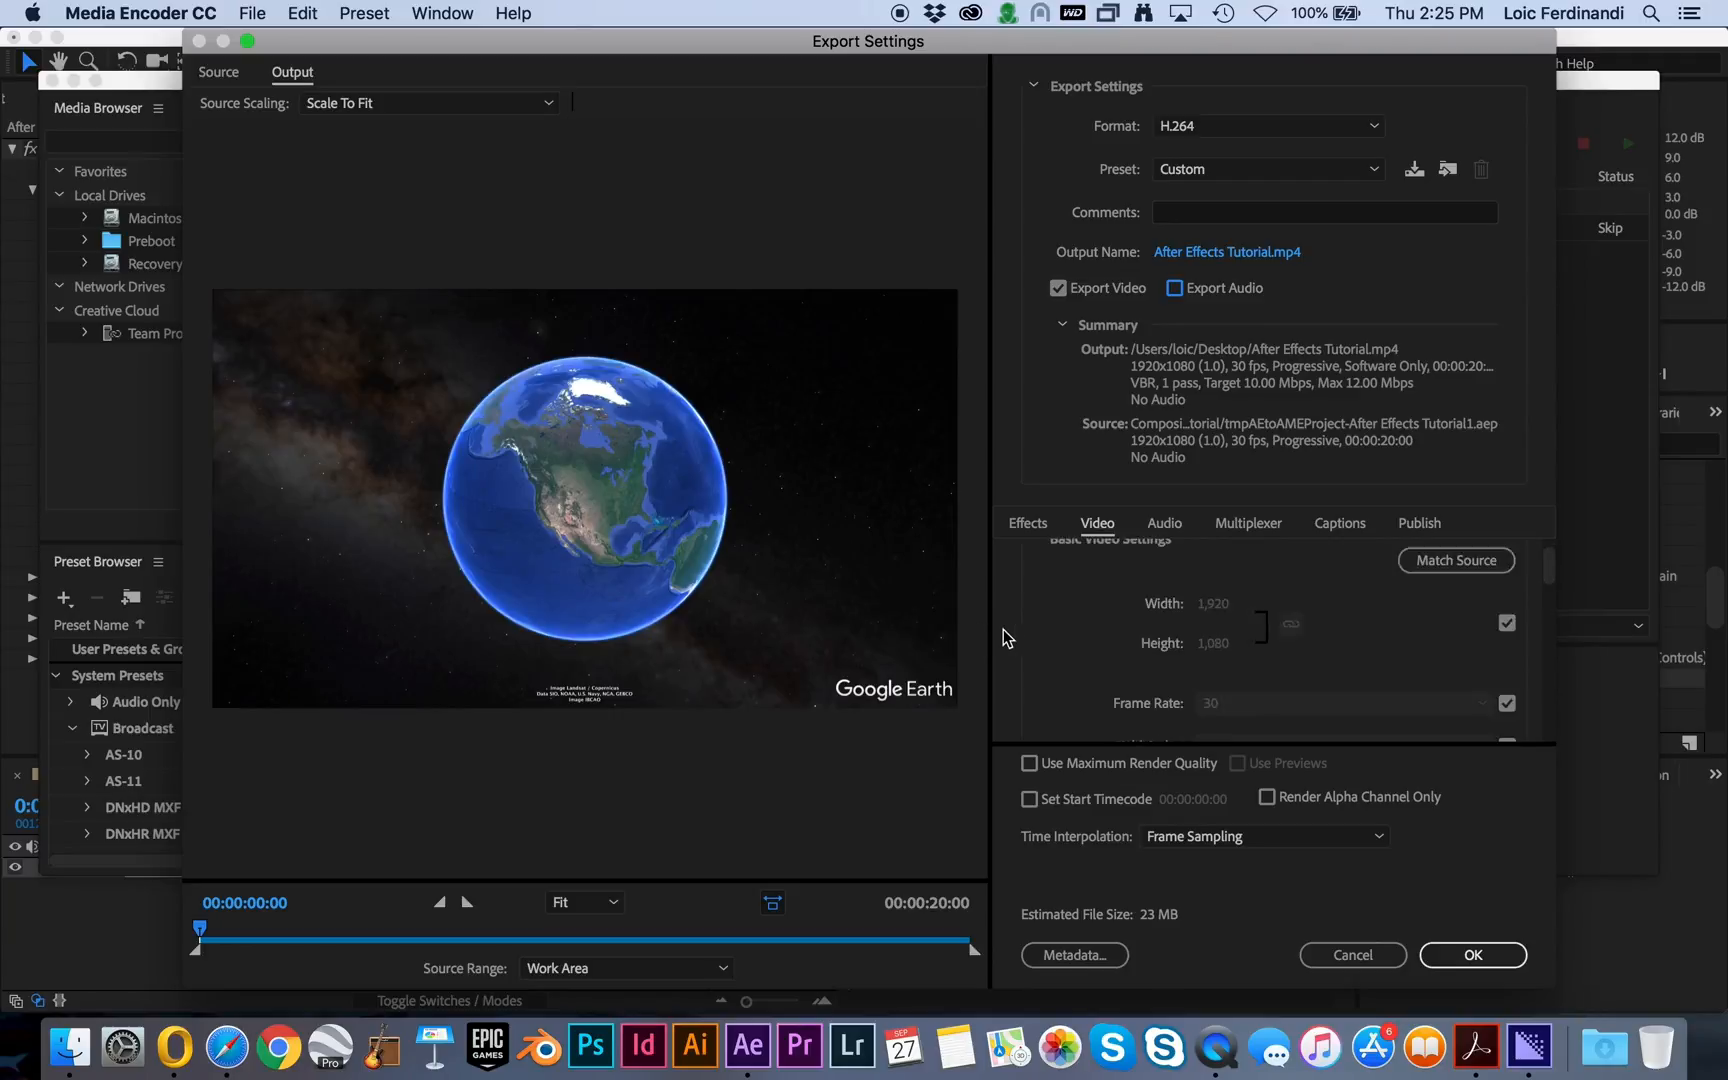
pyautogui.scroll(-6, 1003, 630)
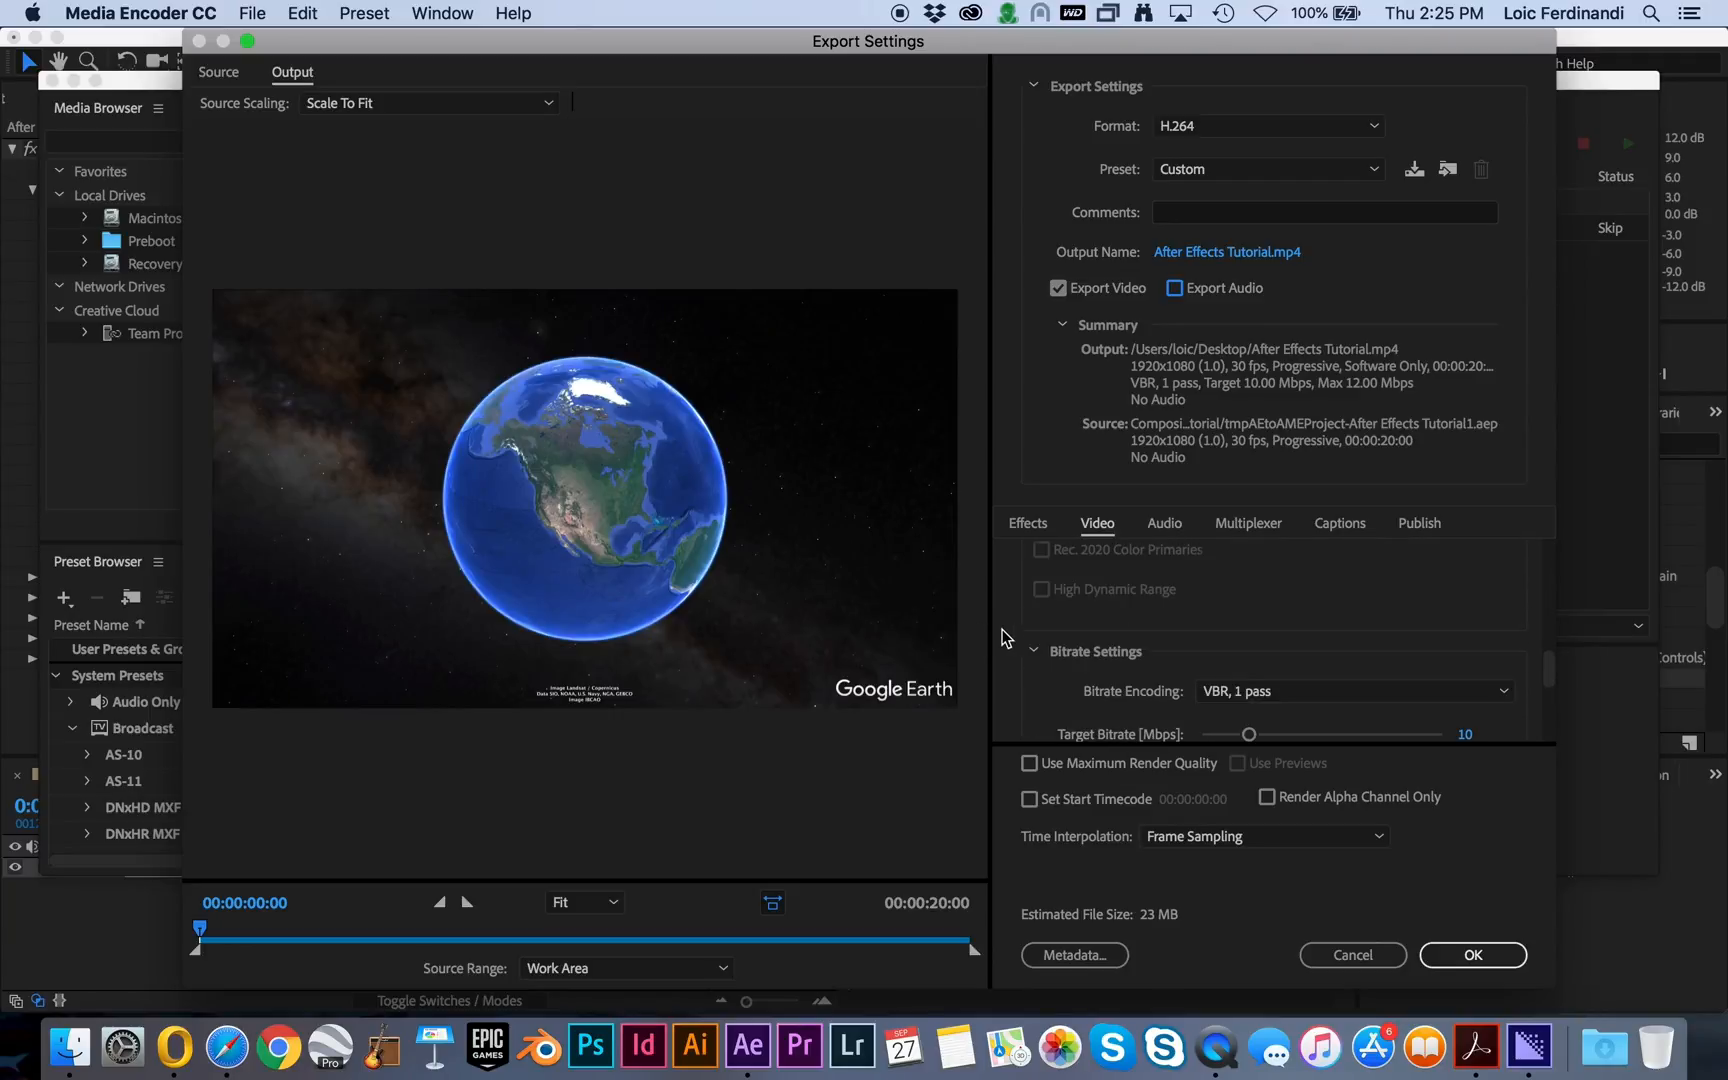
pyautogui.click(1465, 592)
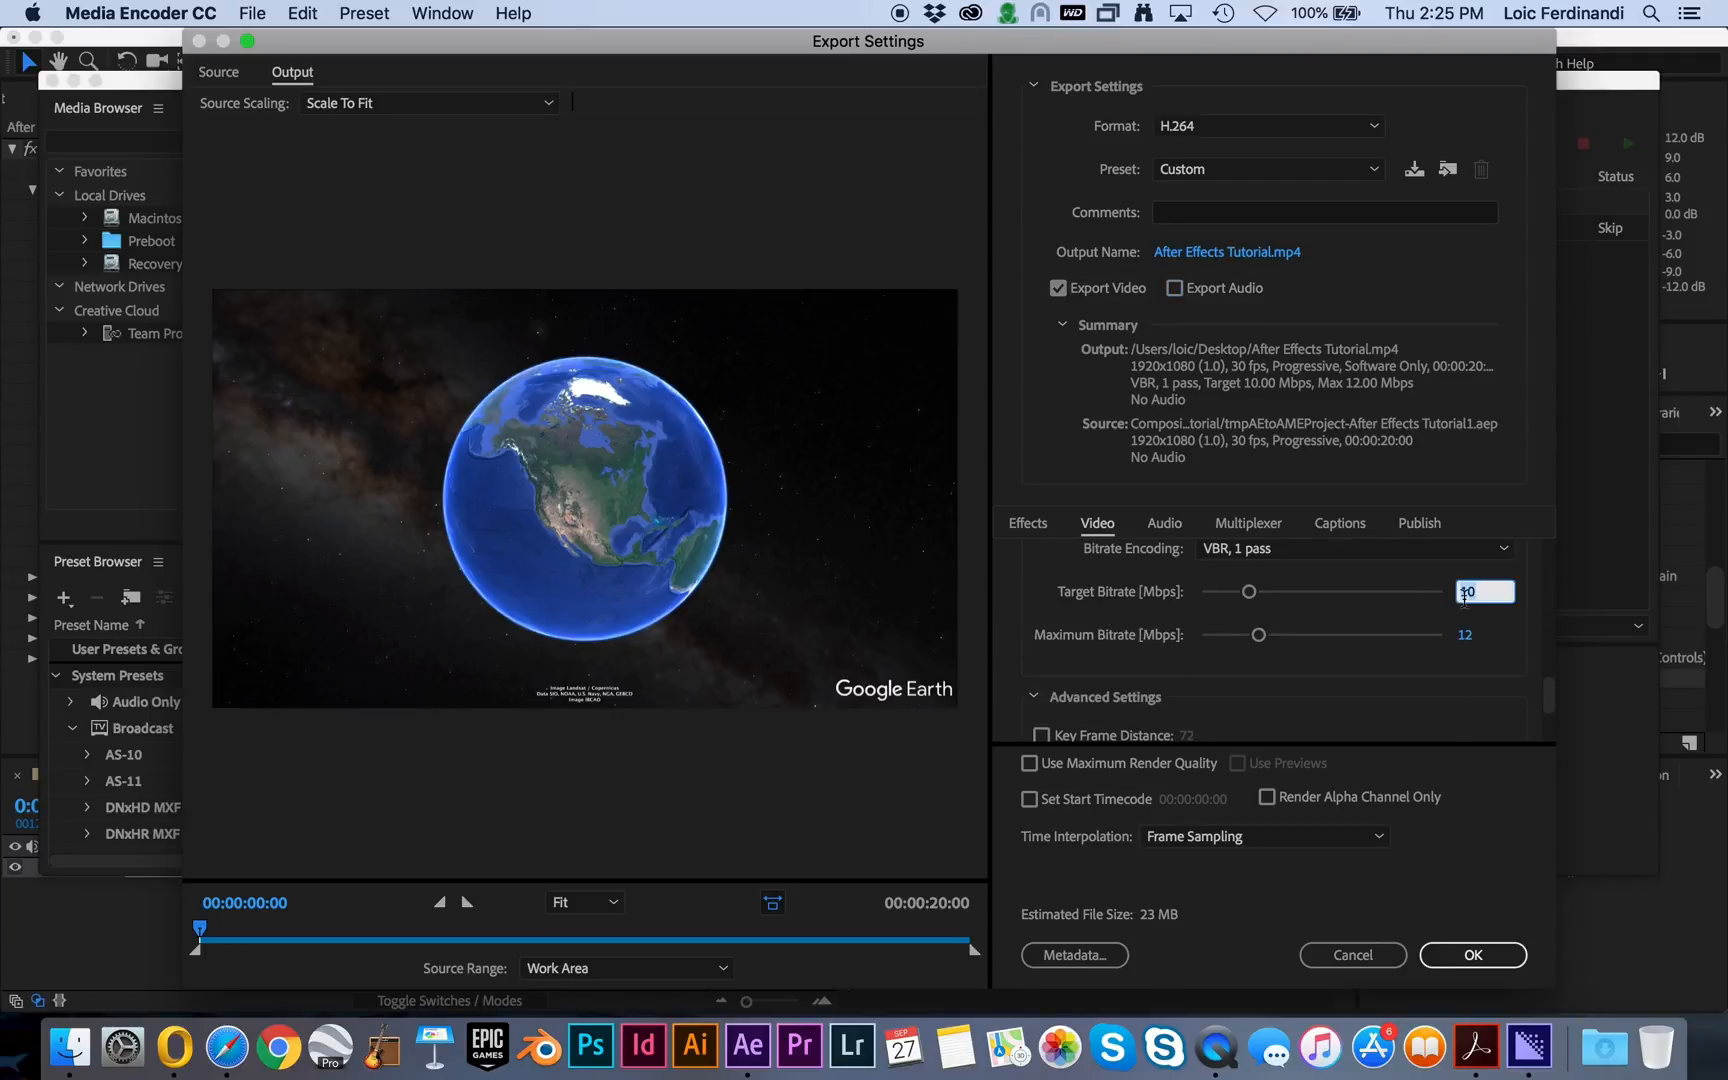
pyautogui.press('Return')
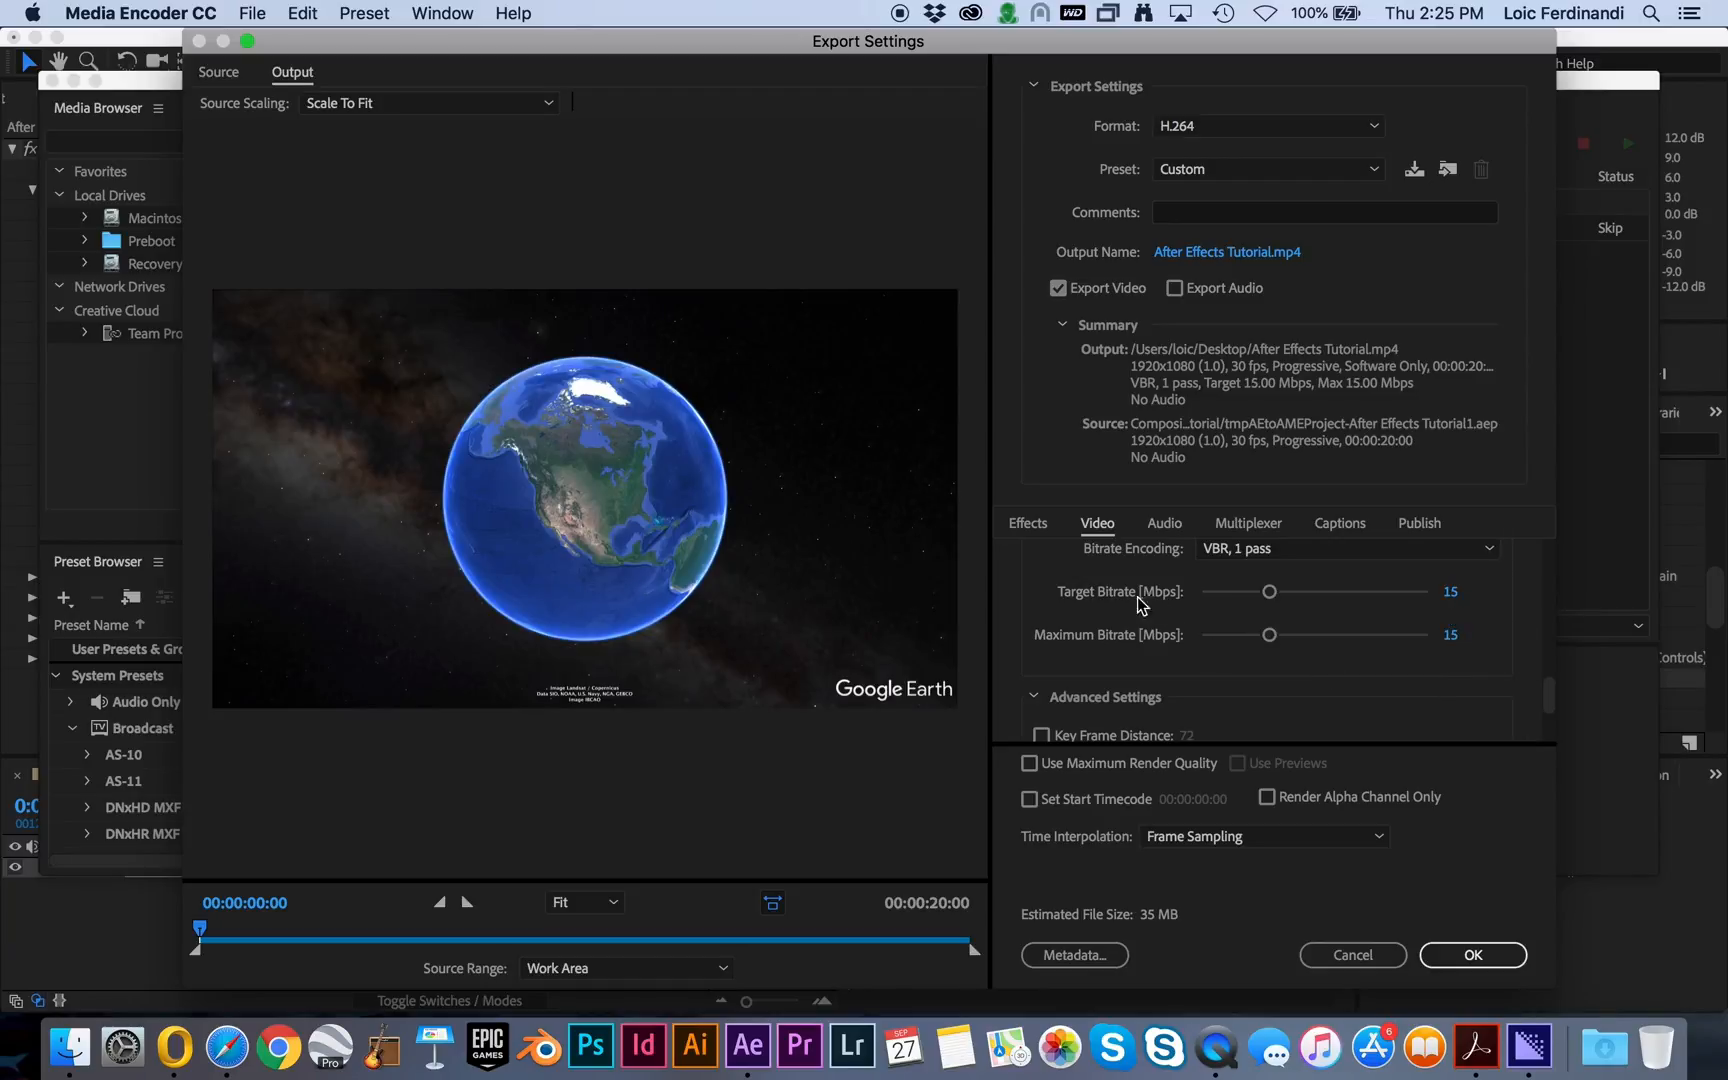
# Enable maximum render quality, accept the export settings, and start encoding the queue.
pyautogui.click(1030, 765)
pyautogui.click(1457, 958)
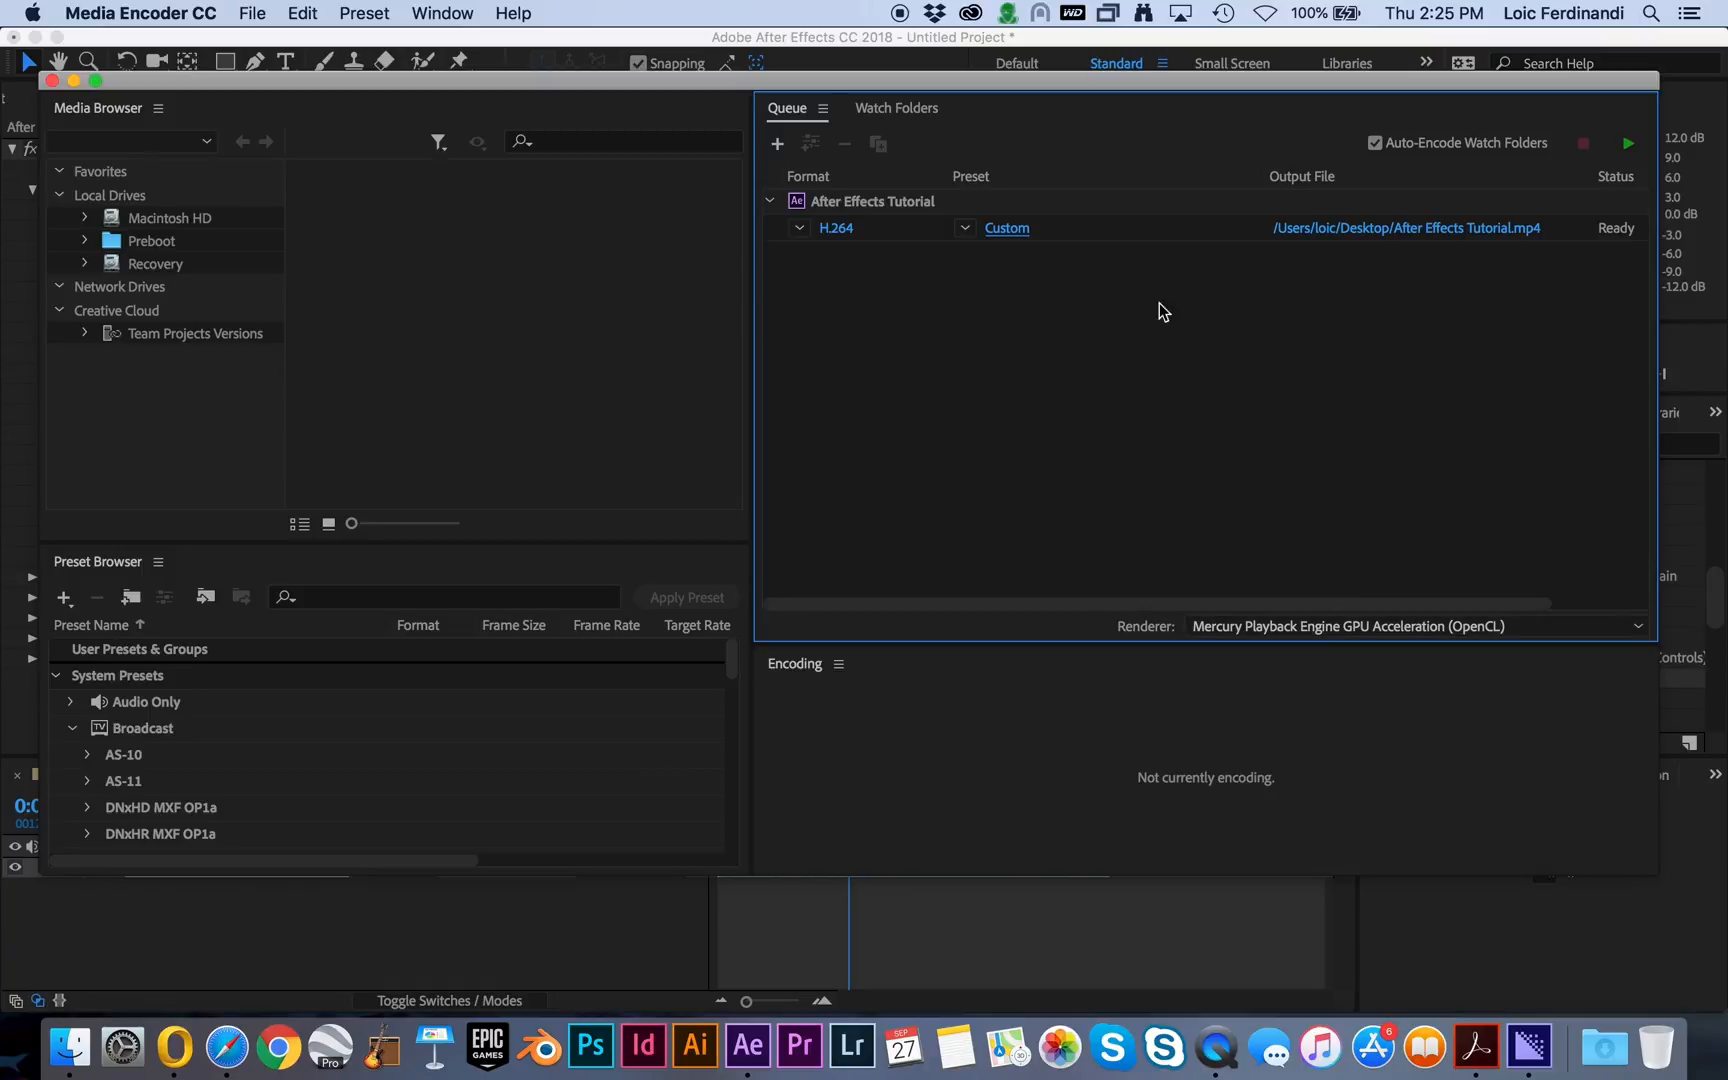
pyautogui.click(1628, 149)
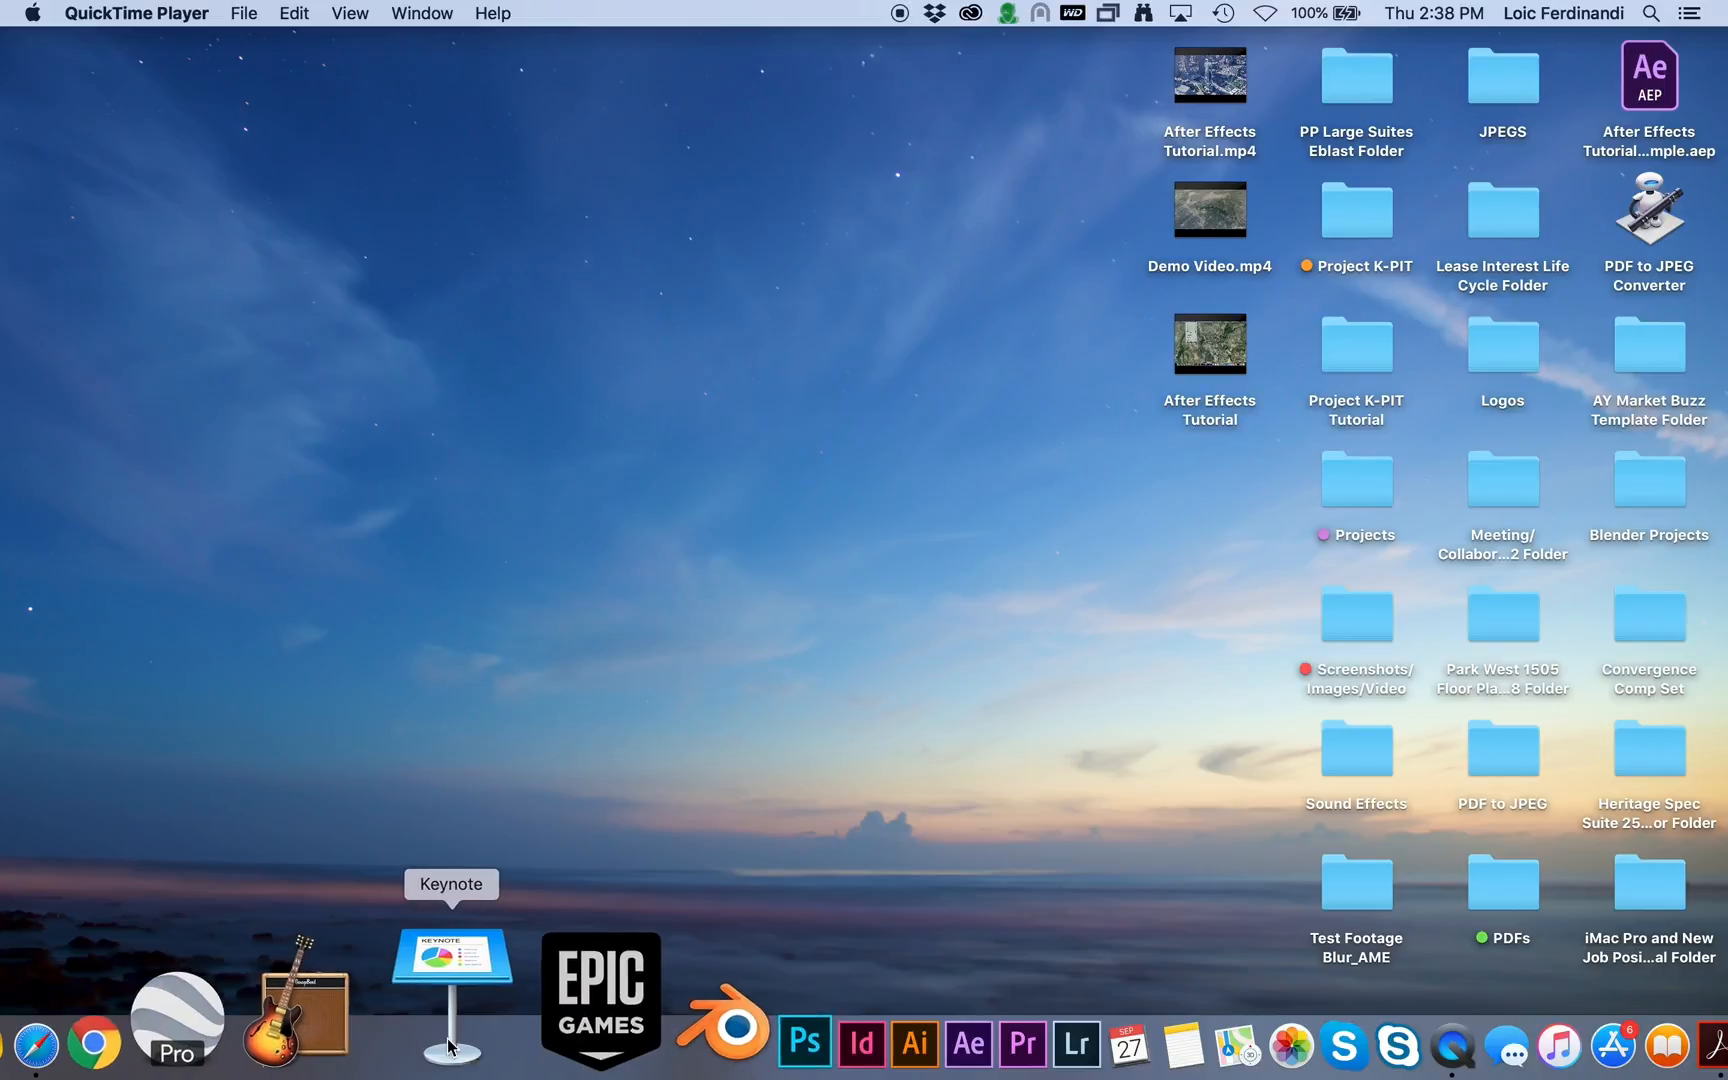
# Switch to Keynote, create a presentation with the White theme, and delete the title and subtitle placeholders from the first slide.
pyautogui.click(448, 1046)
pyautogui.click(689, 317)
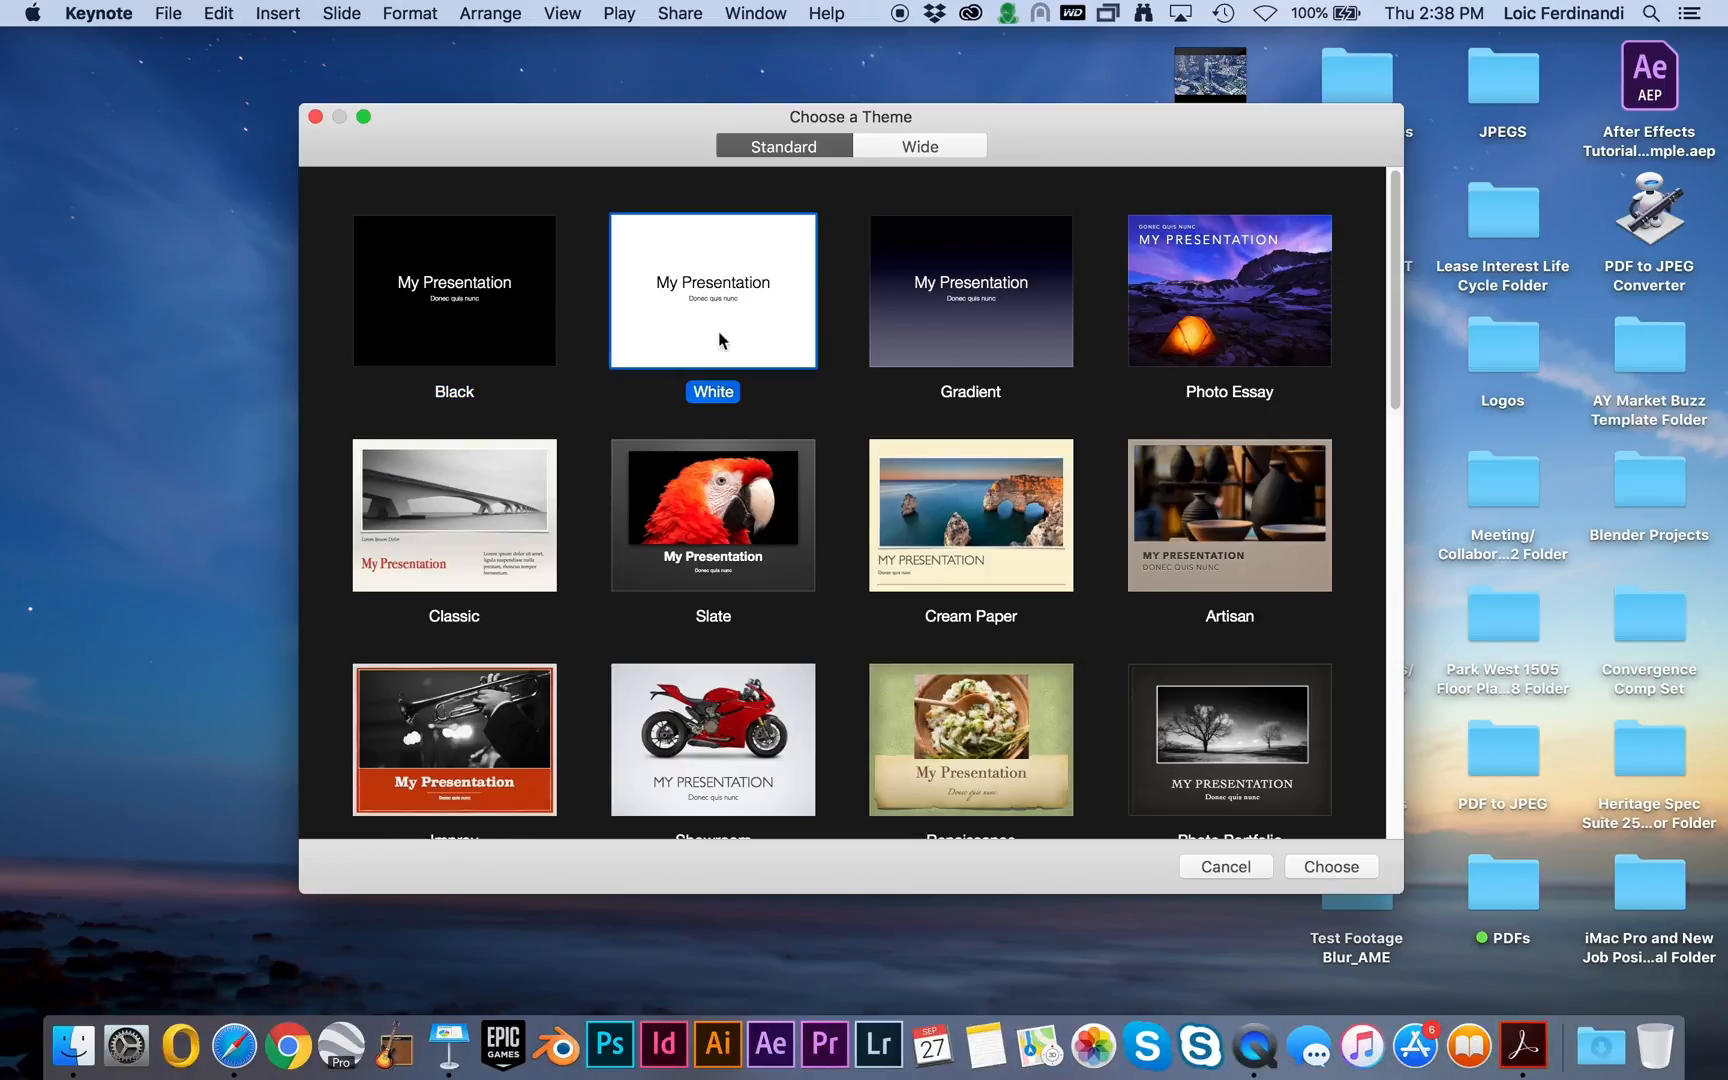
pyautogui.click(1324, 868)
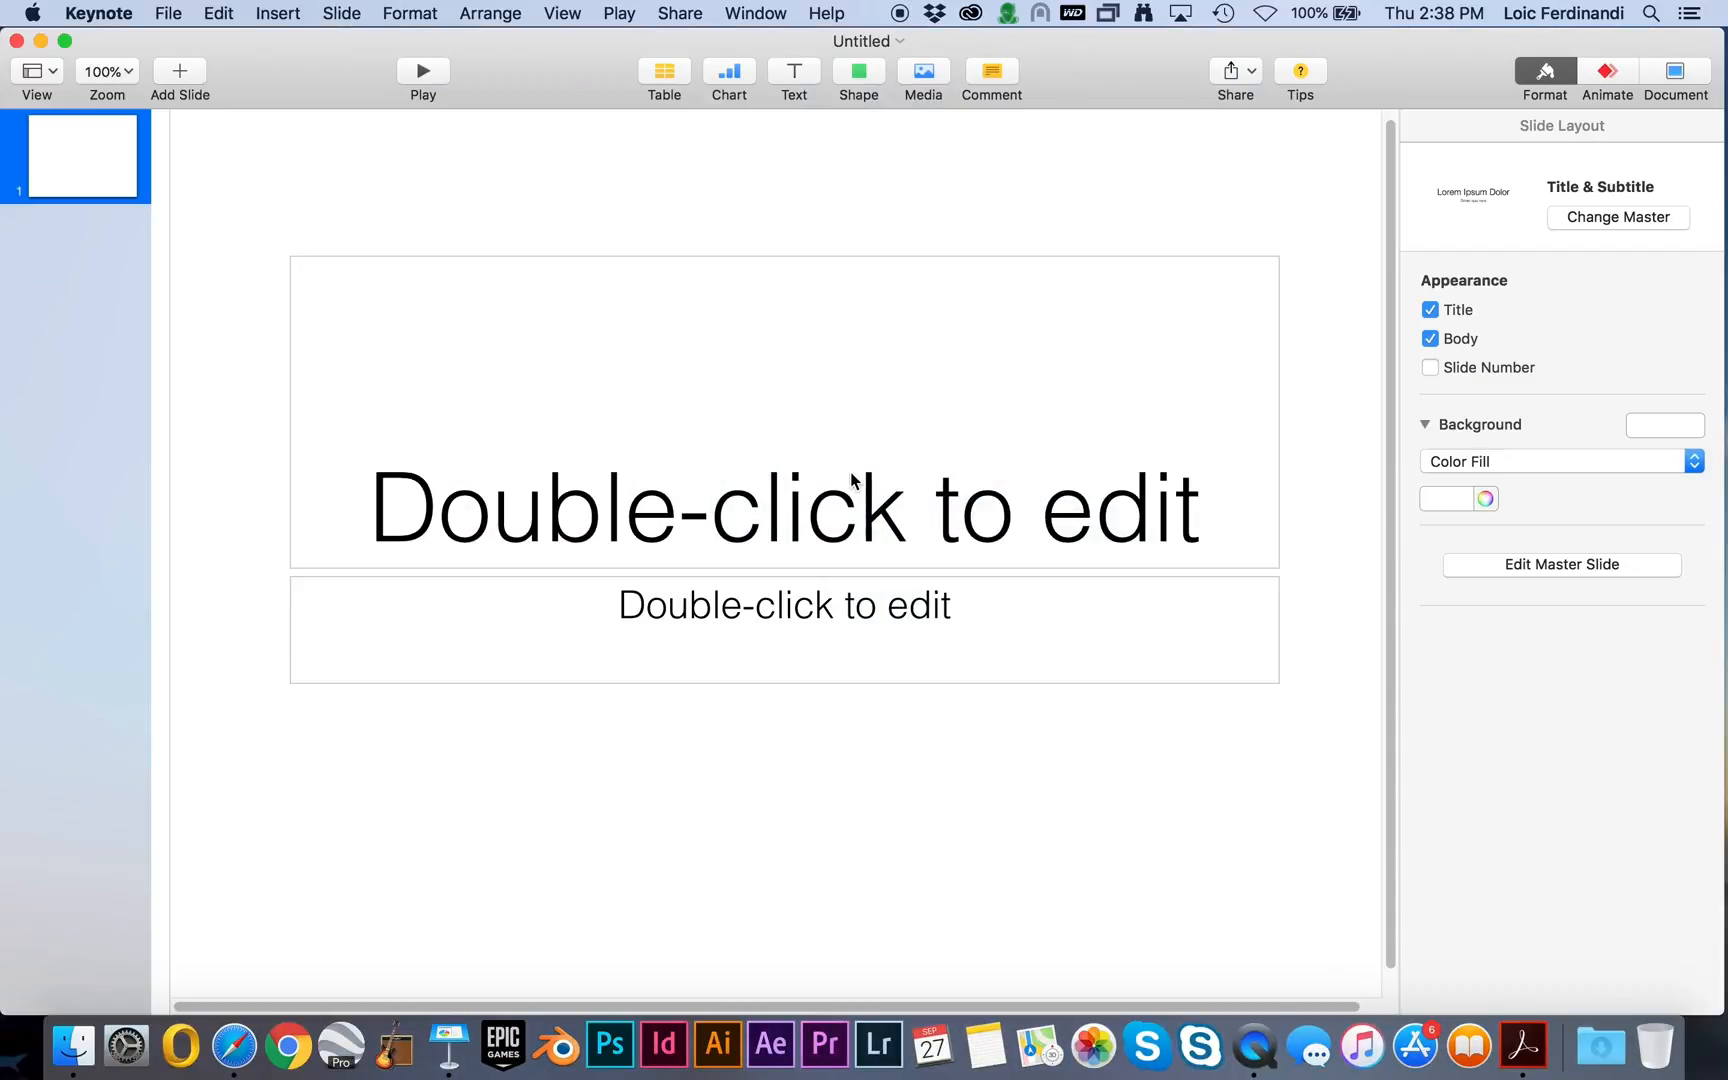
pyautogui.moveTo(243, 194); pyautogui.dragTo(1053, 775)
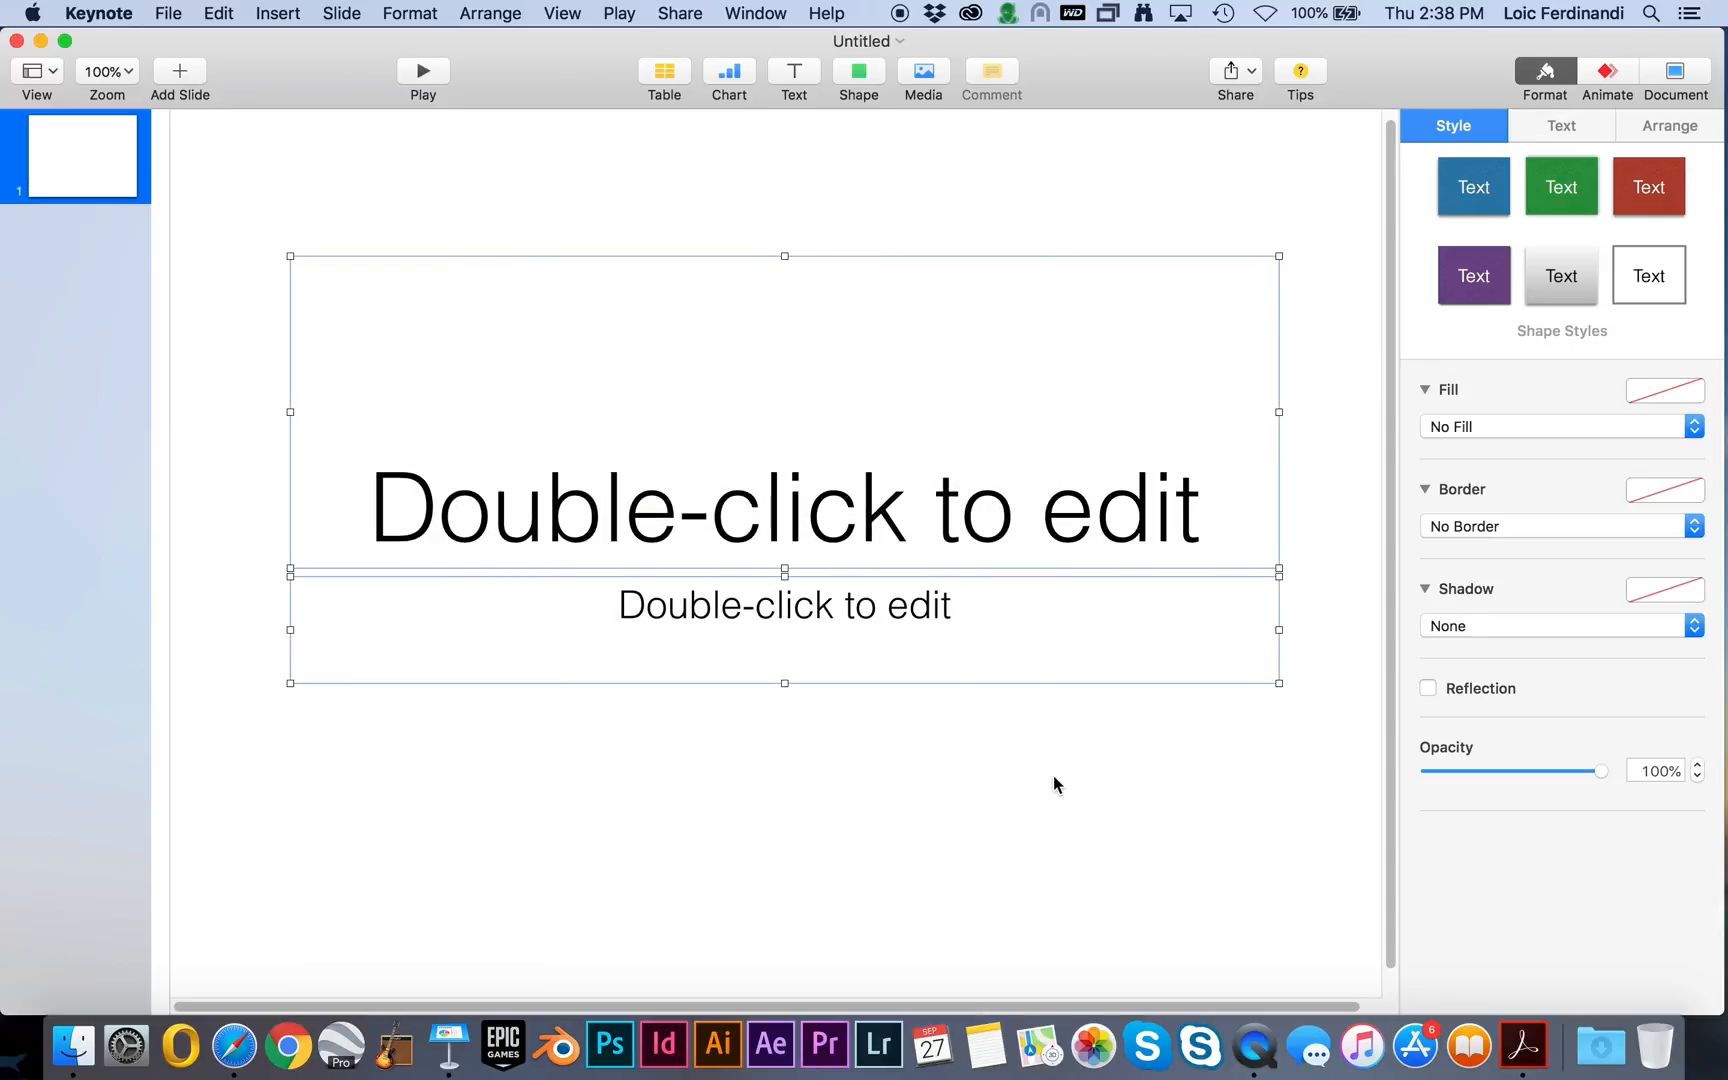
pyautogui.press('Delete')
# Set the presentation's slide size to Widescreen (16:9).
pyautogui.click(1682, 82)
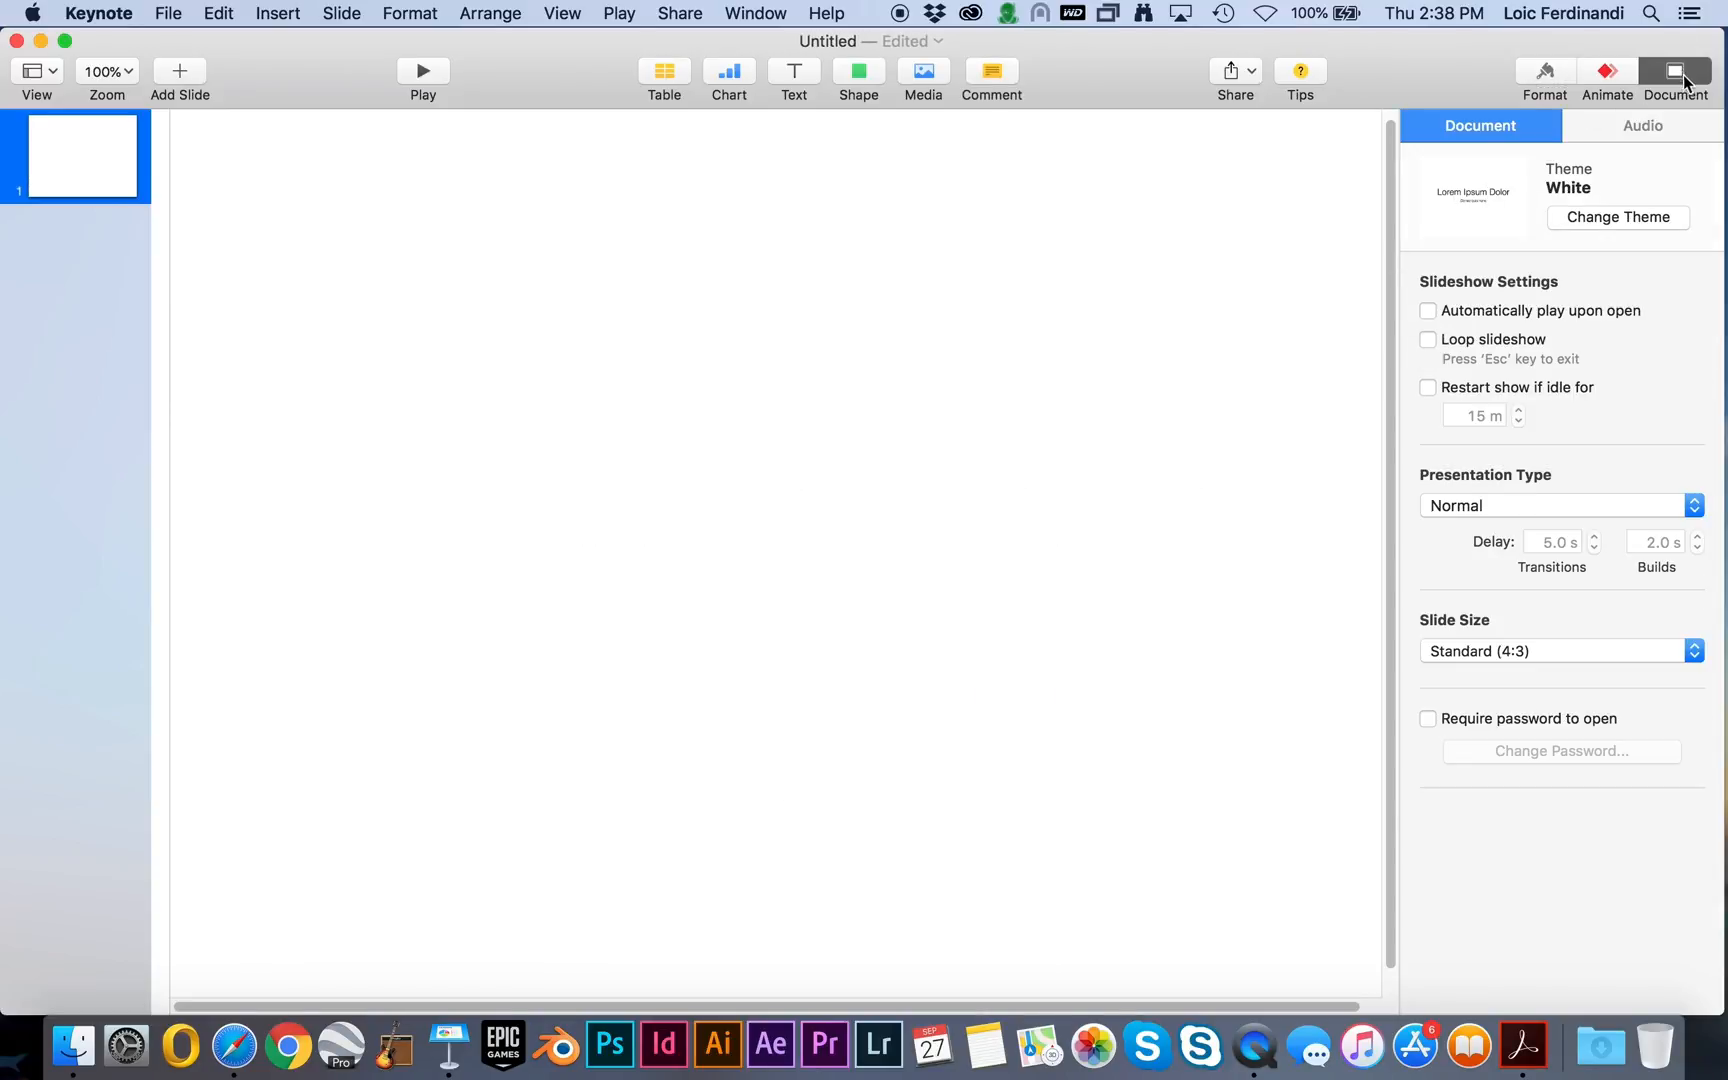
pyautogui.click(1492, 652)
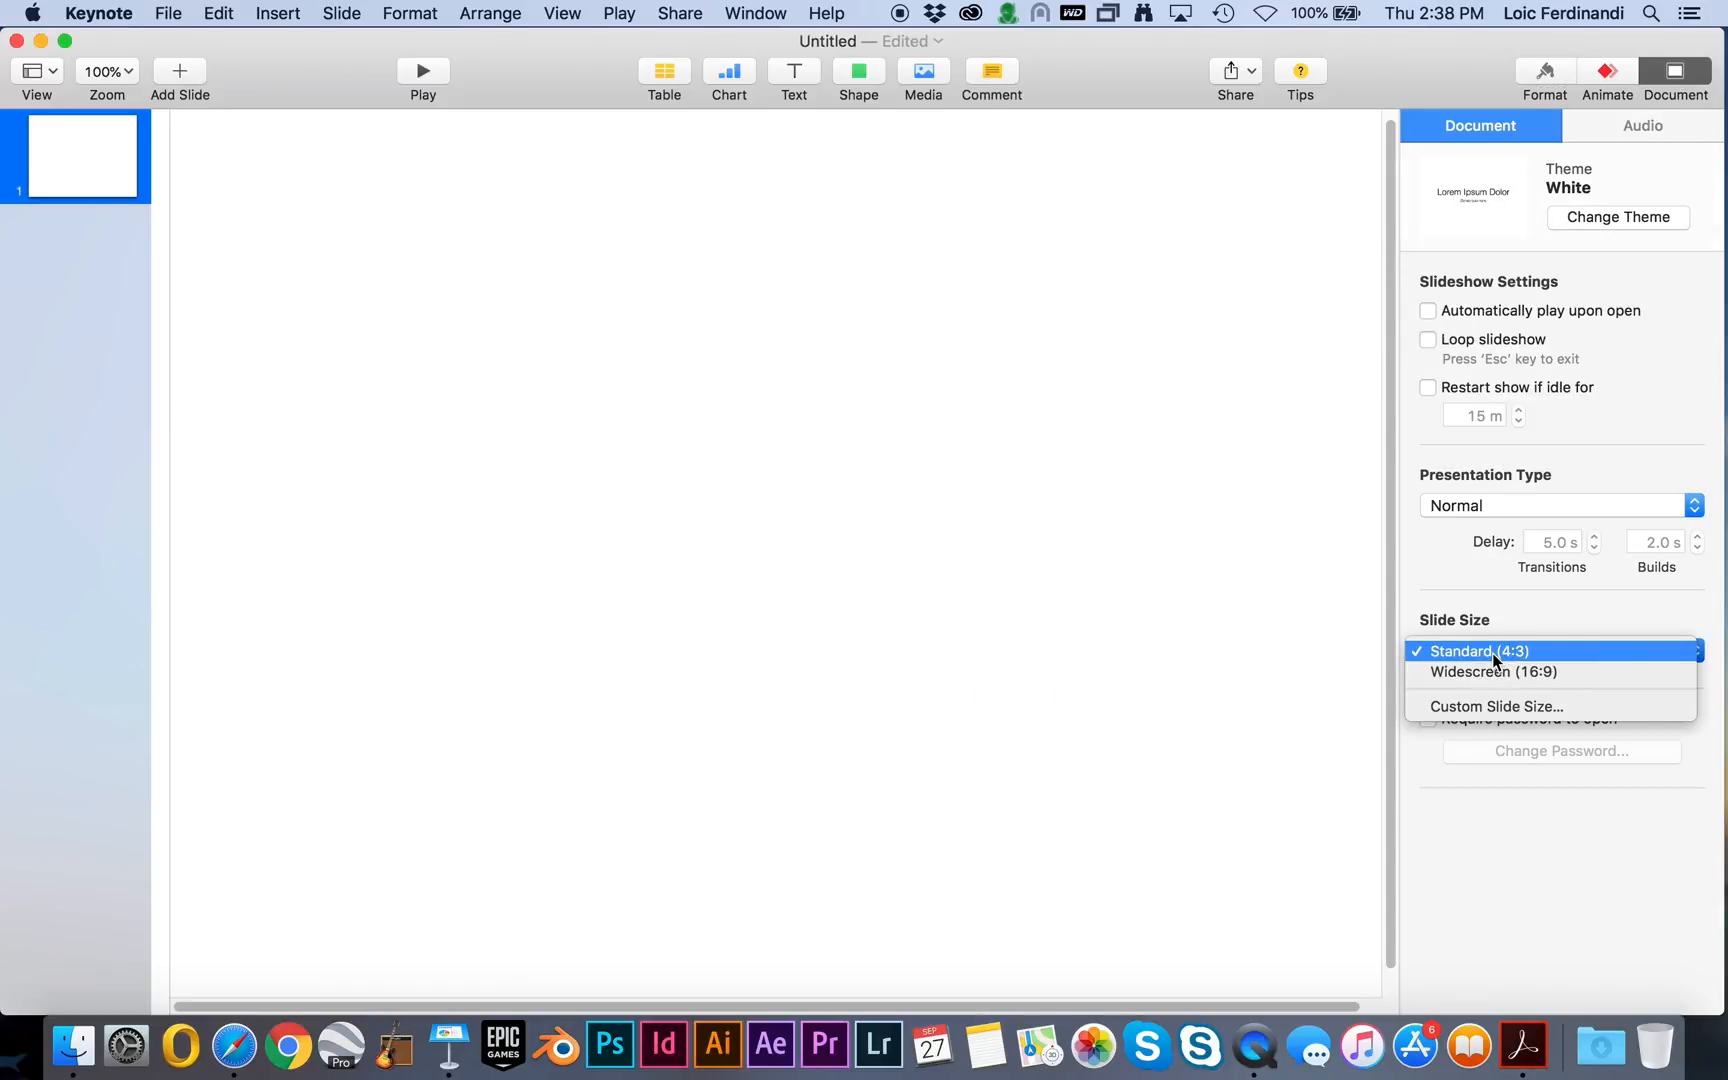
pyautogui.click(1435, 668)
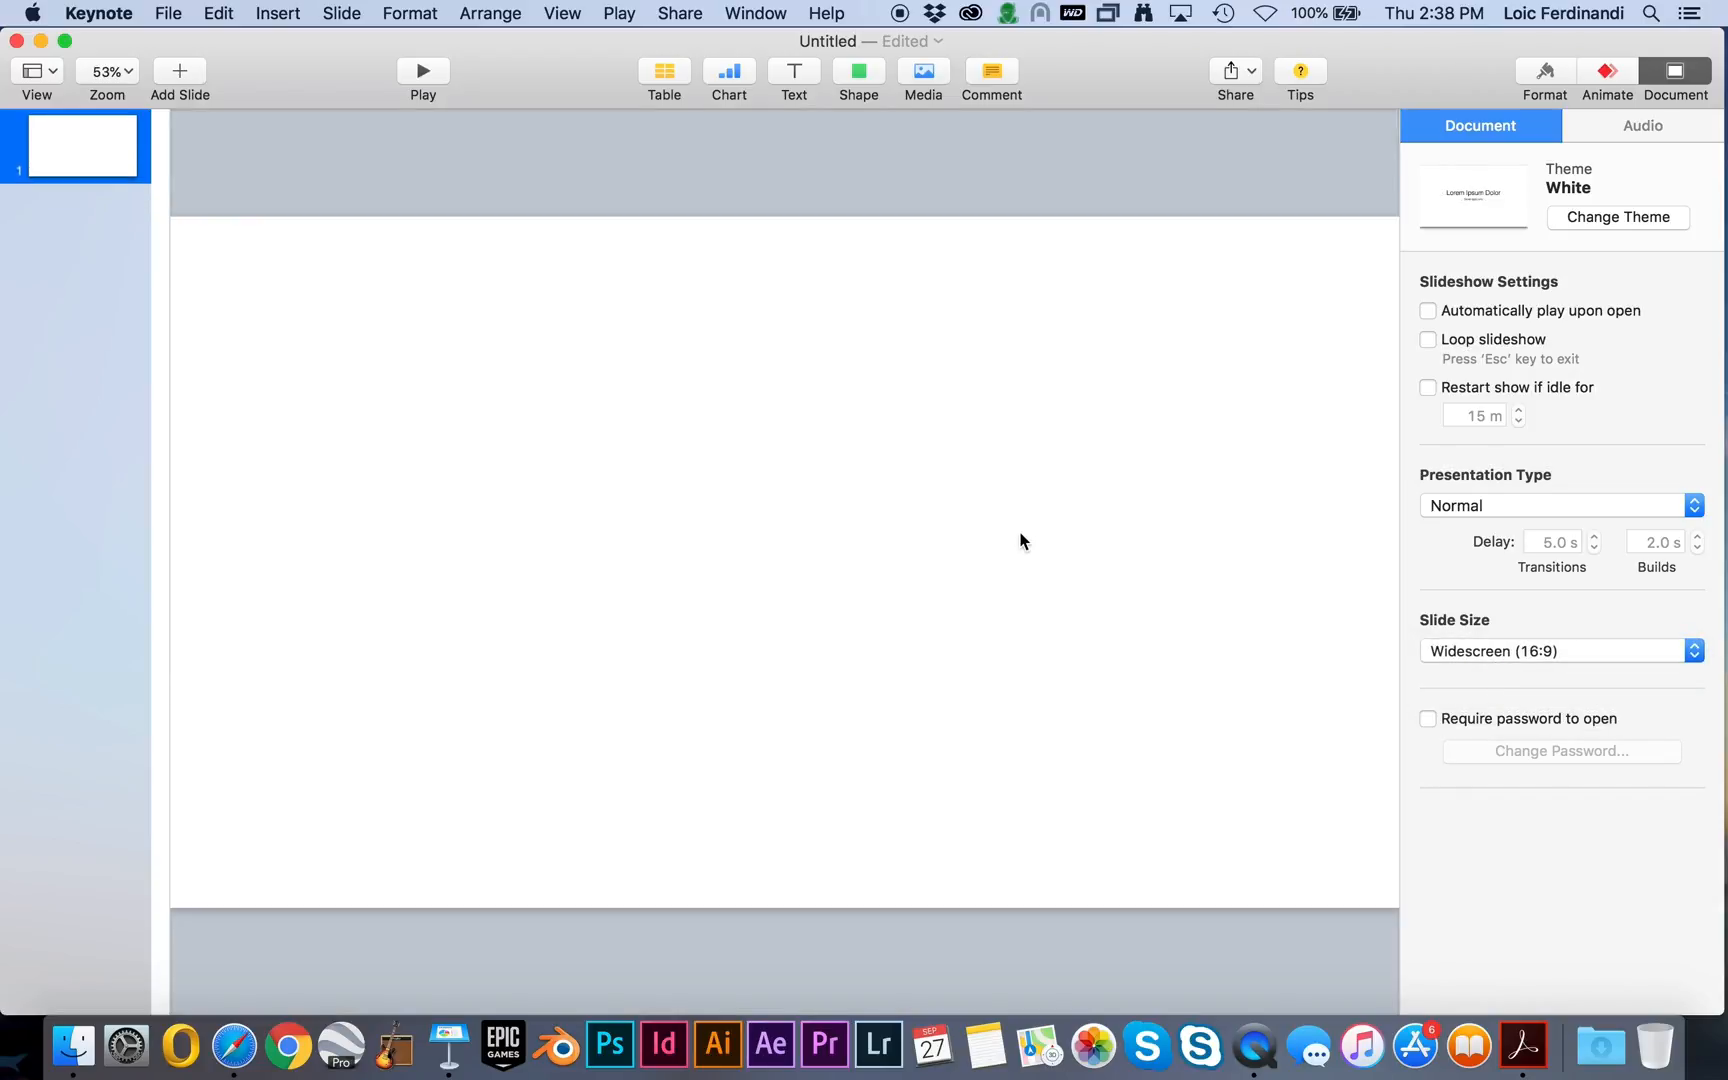
# Insert Demo Video.mp4 from the desktop onto the slide, accepting the iOS playback warning.
pyautogui.press('super+shift+comma')
pyautogui.press('super+shift+comma')
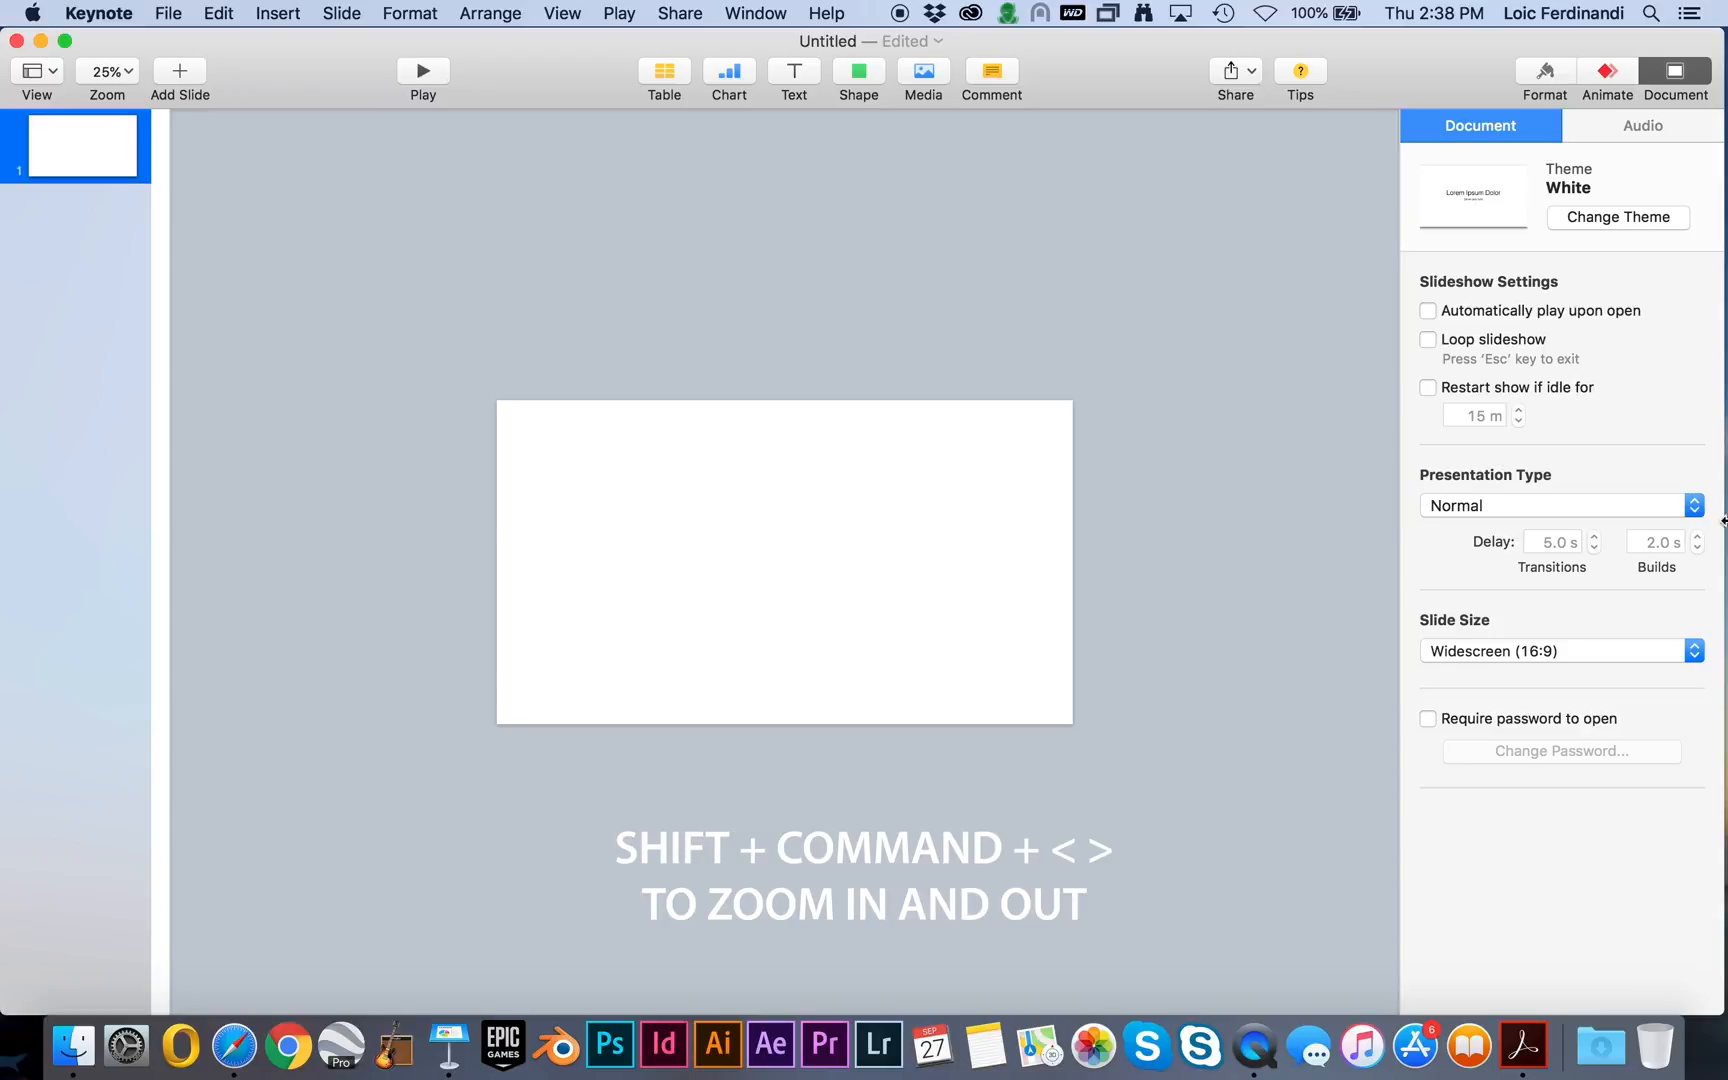
pyautogui.moveTo(1722, 476); pyautogui.dragTo(1098, 459)
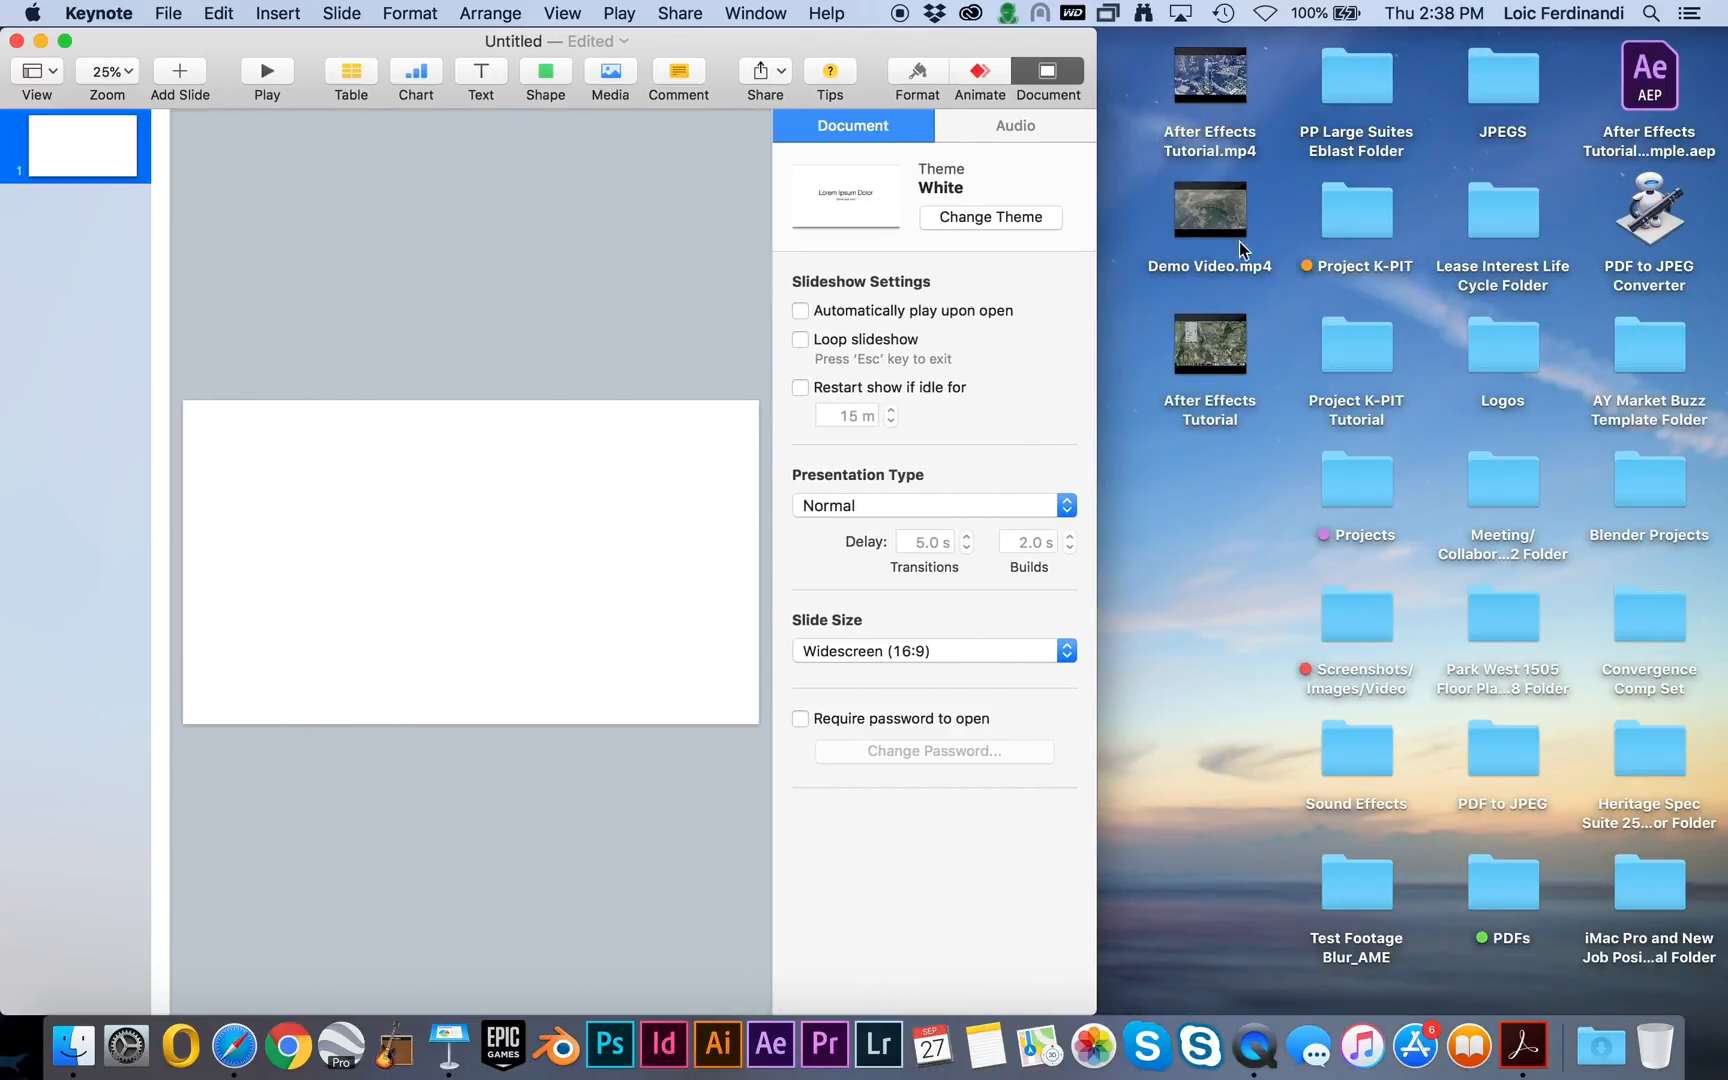
pyautogui.moveTo(1180, 208); pyautogui.dragTo(662, 488)
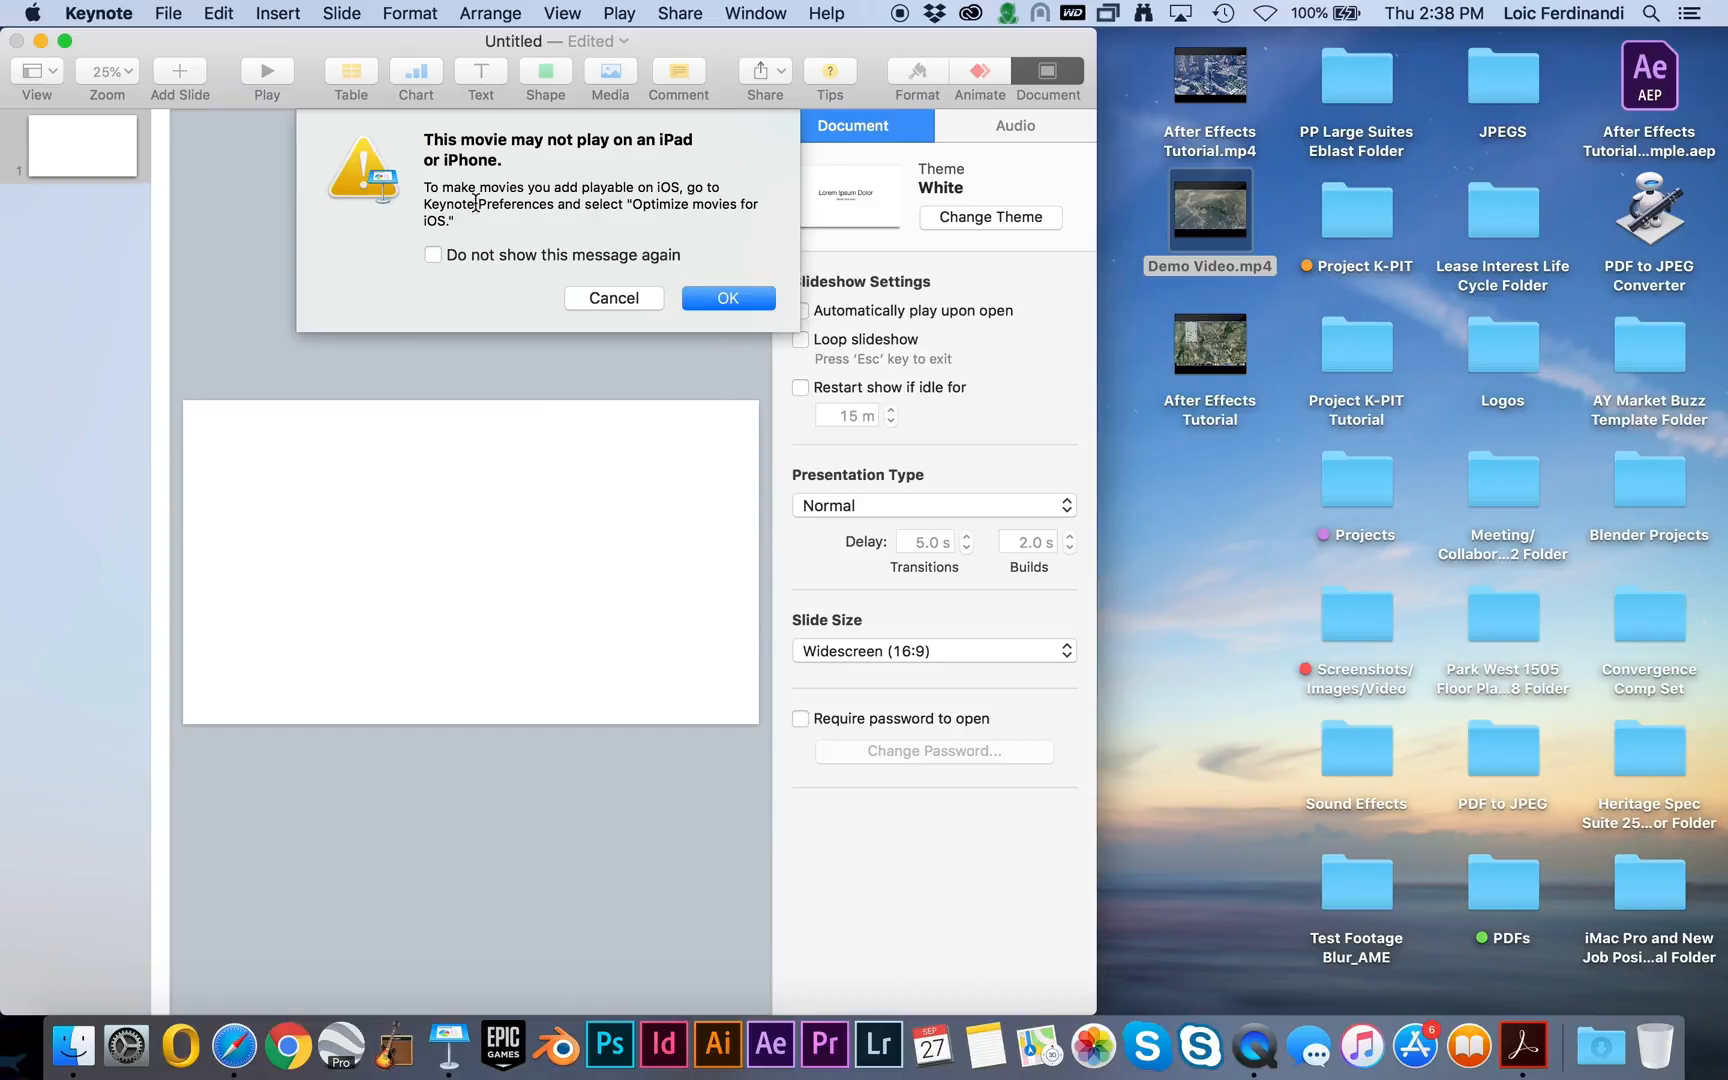
pyautogui.click(716, 298)
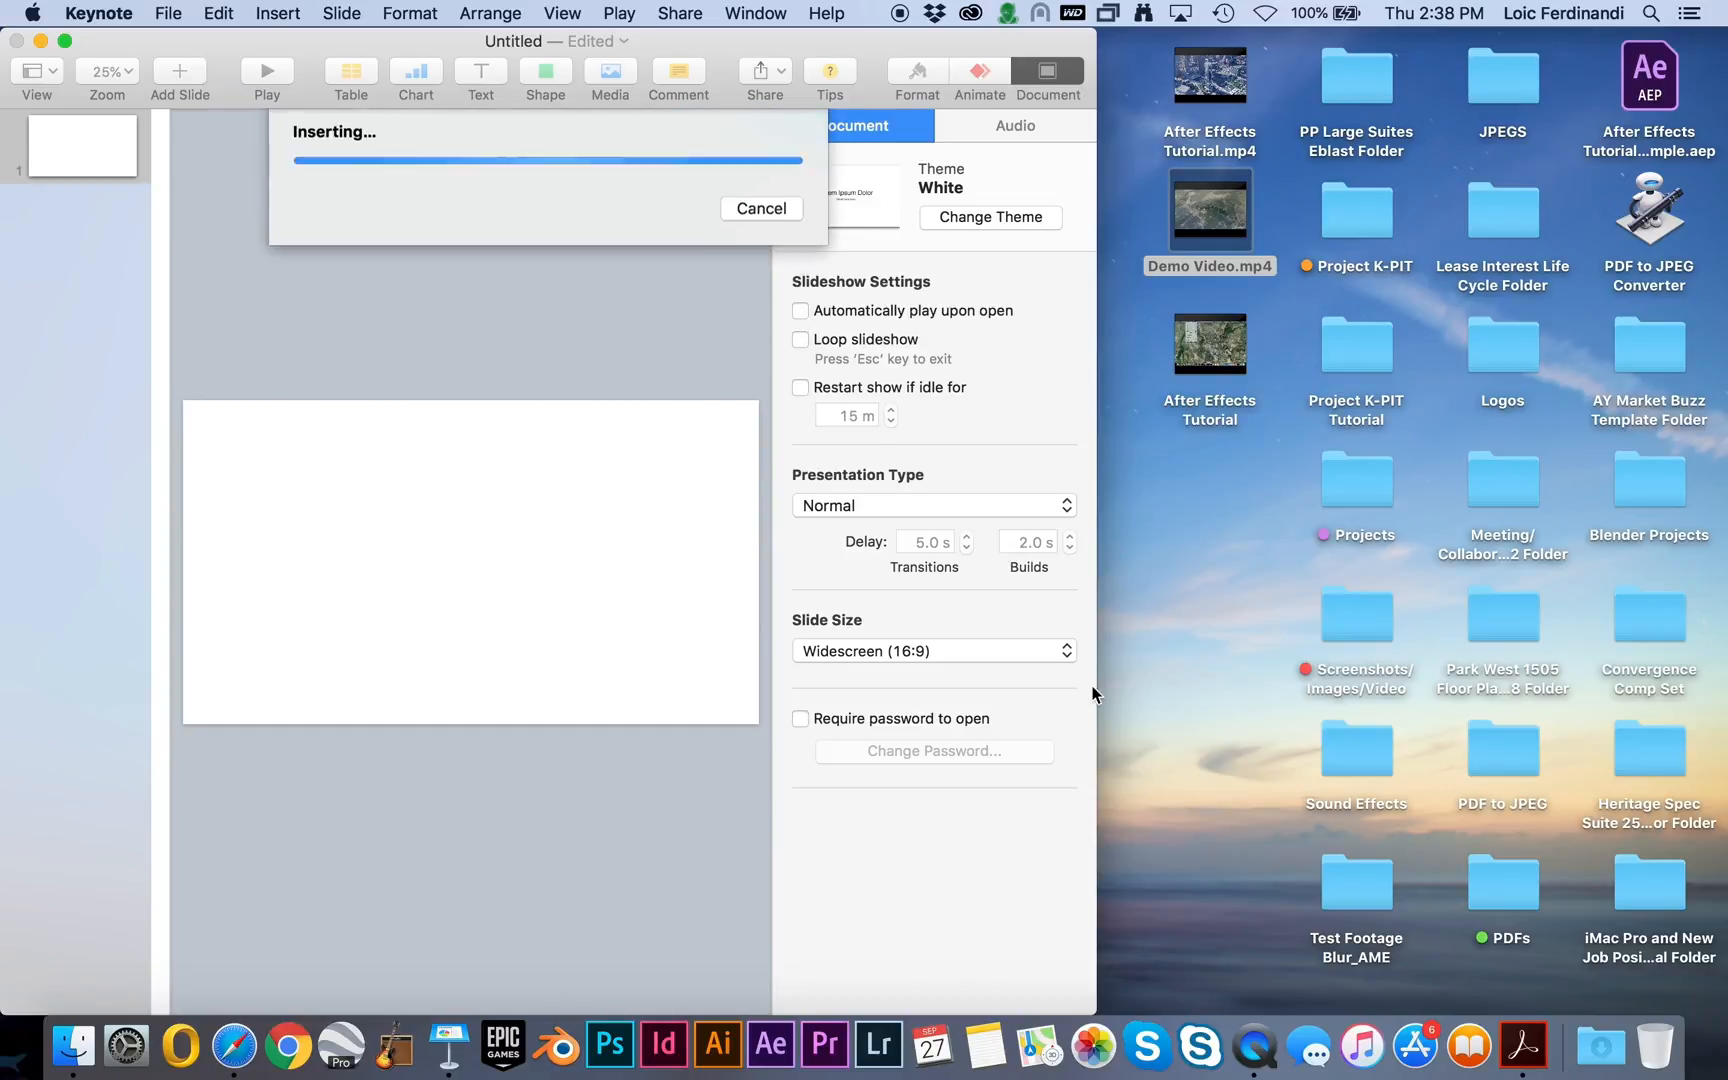
pyautogui.moveTo(1096, 694); pyautogui.dragTo(1712, 697)
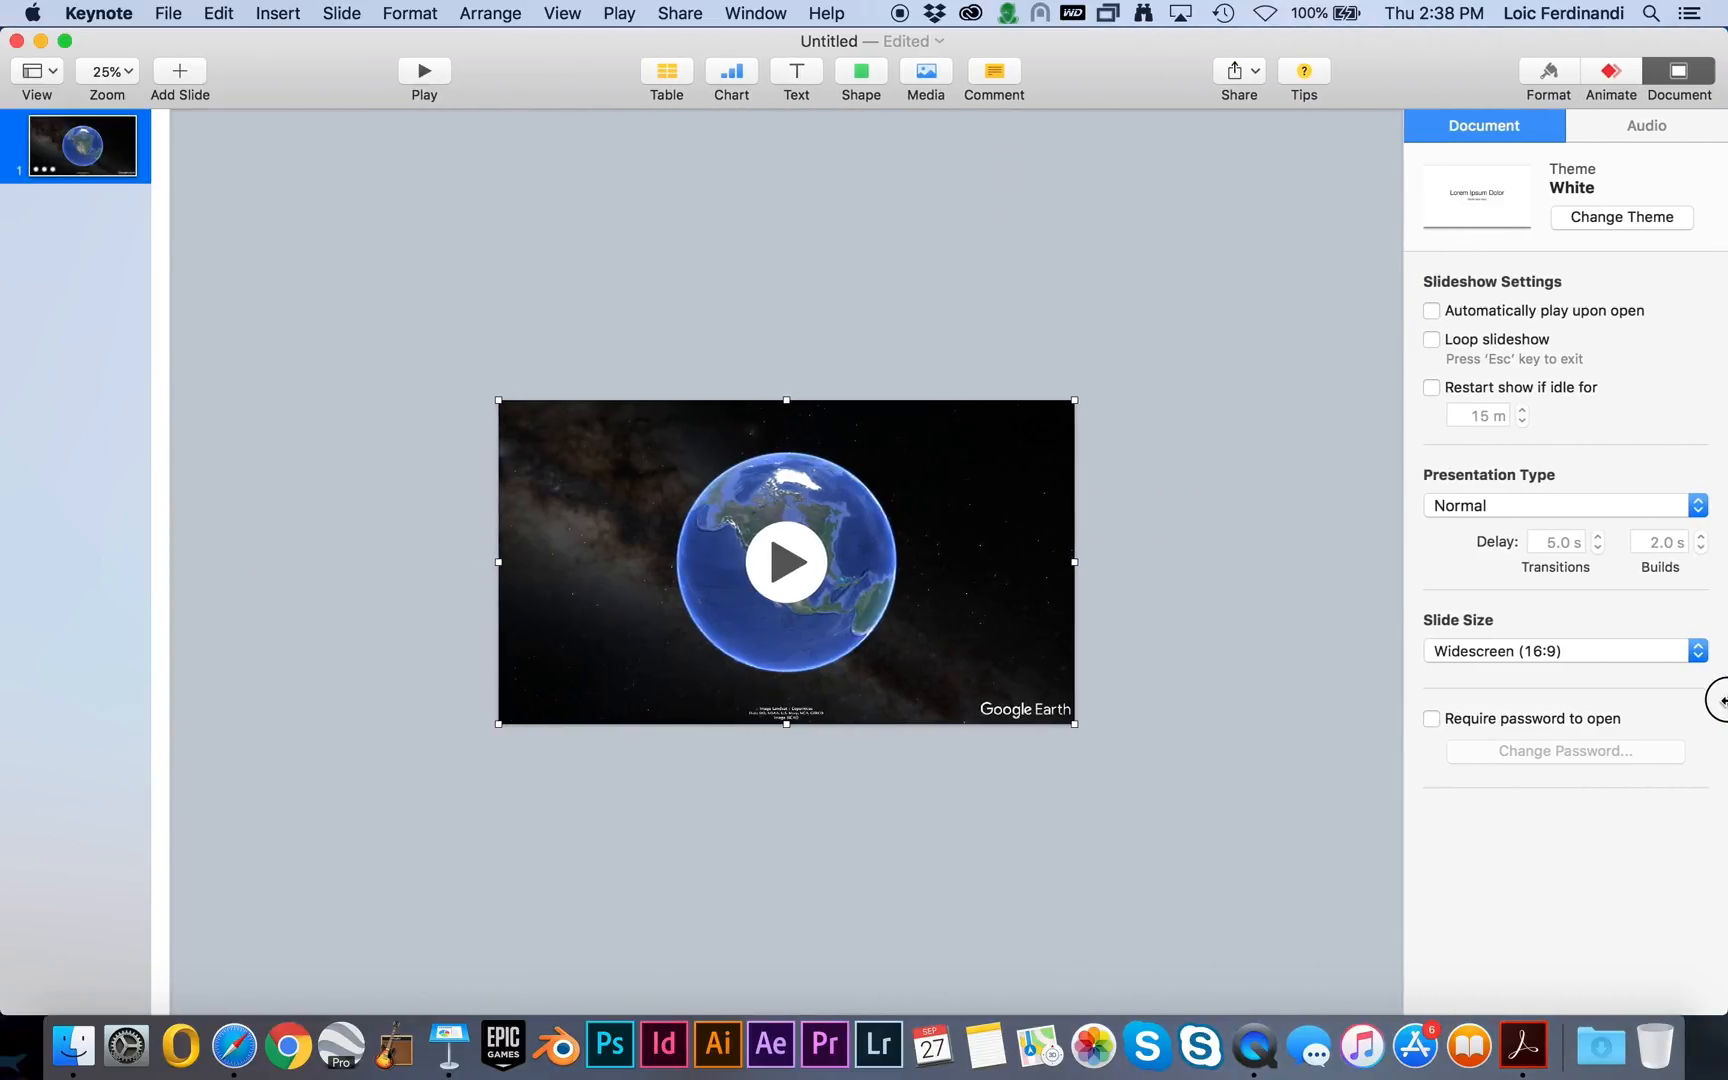
pyautogui.click(1170, 451)
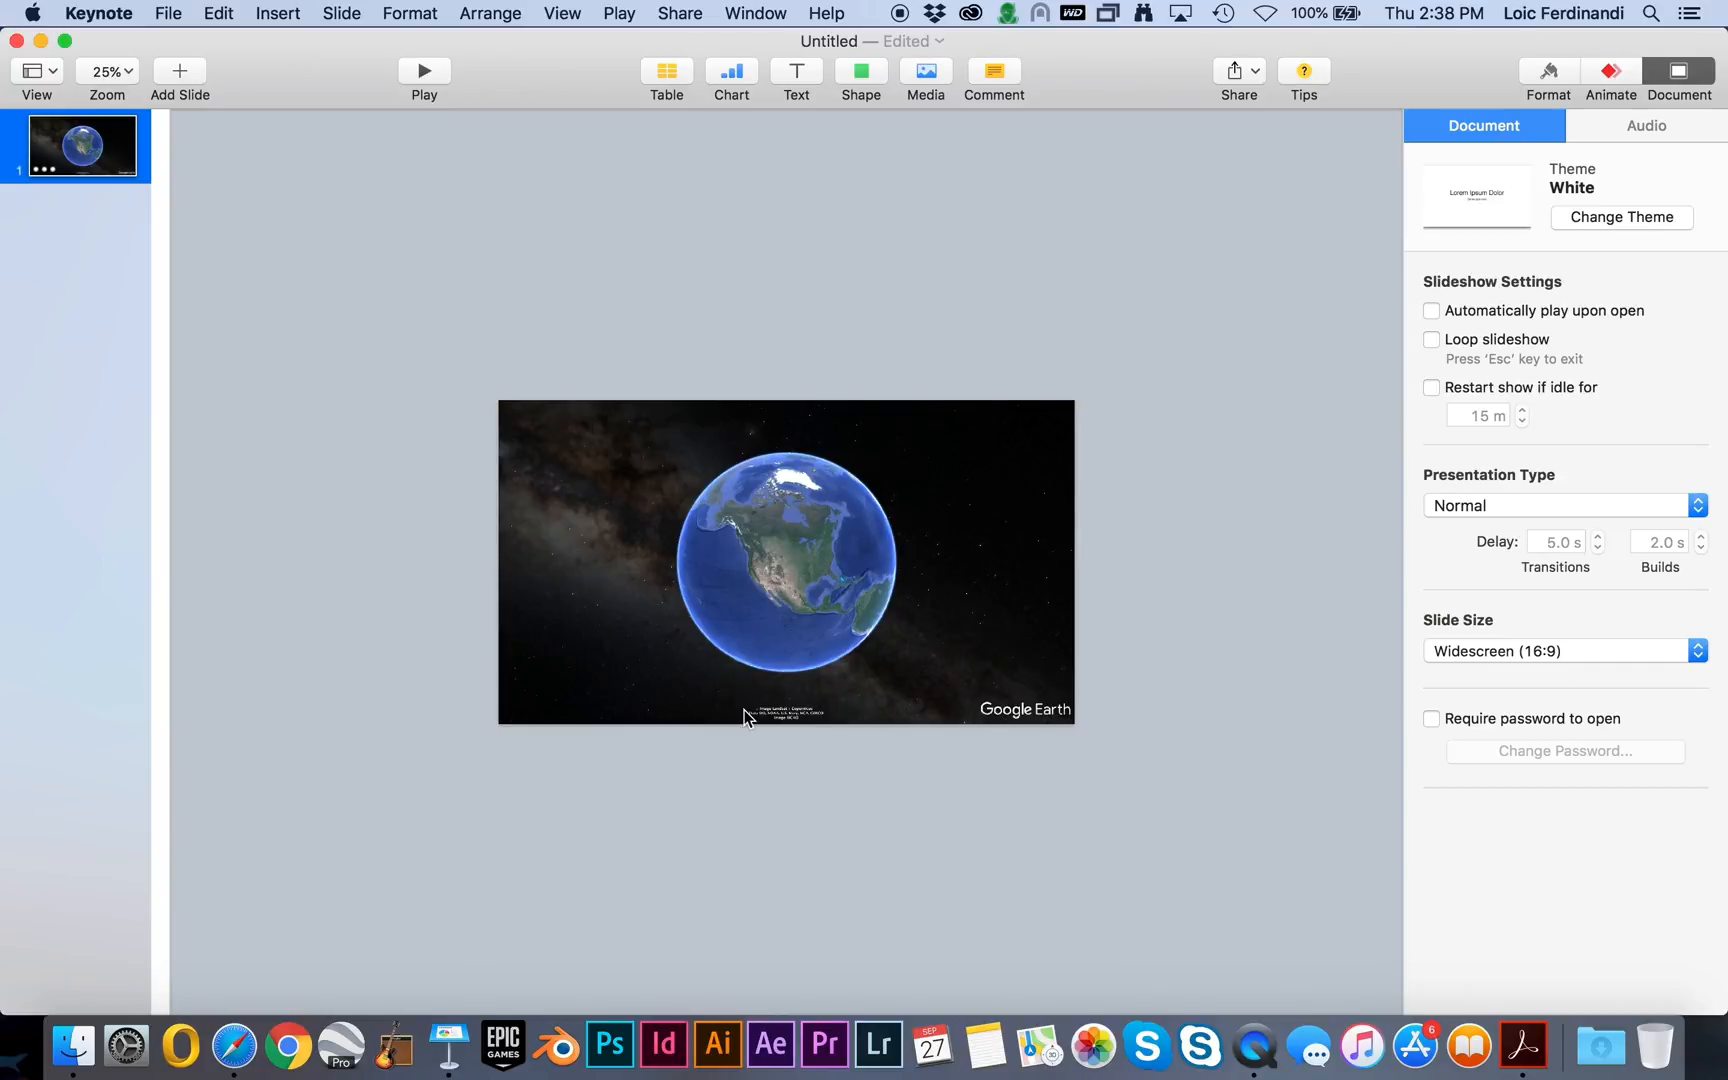
# Add a square shape over the video and show its formatting options.
pyautogui.click(872, 76)
pyautogui.click(790, 235)
pyautogui.click(1549, 72)
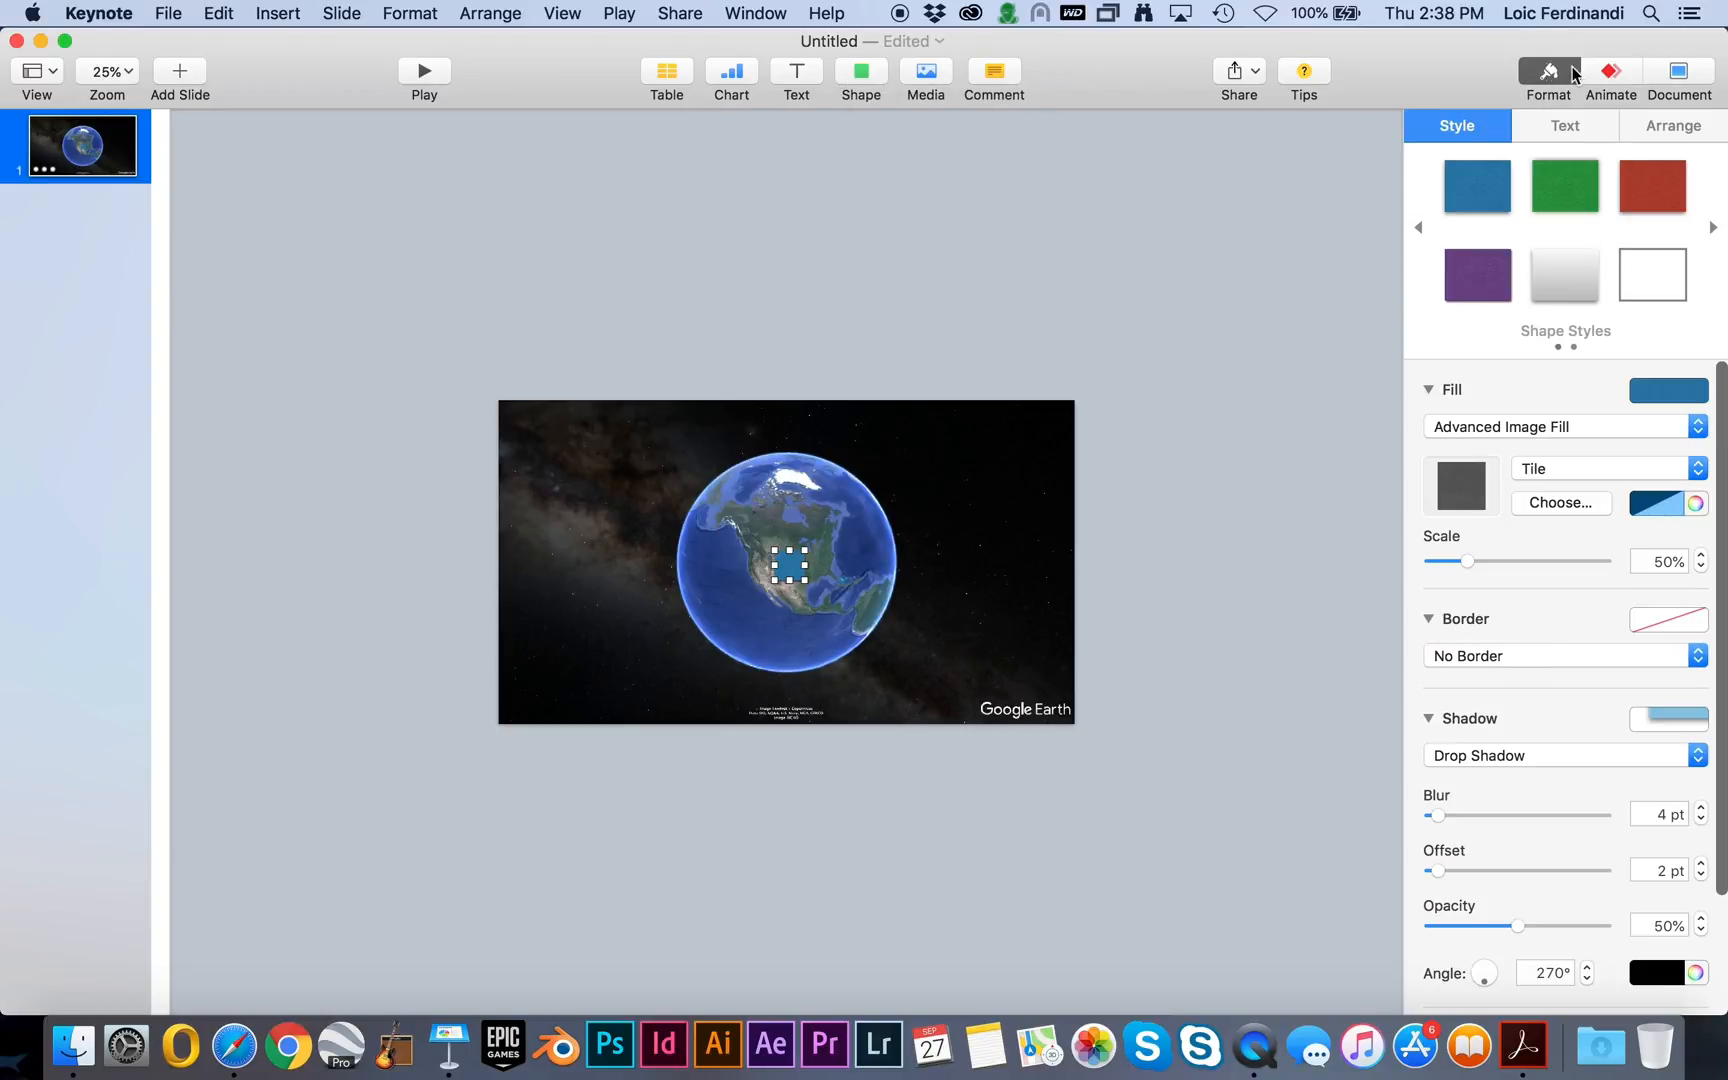
# Give the square a solid black color fill and remove its shadow.
pyautogui.click(1492, 432)
pyautogui.click(1463, 330)
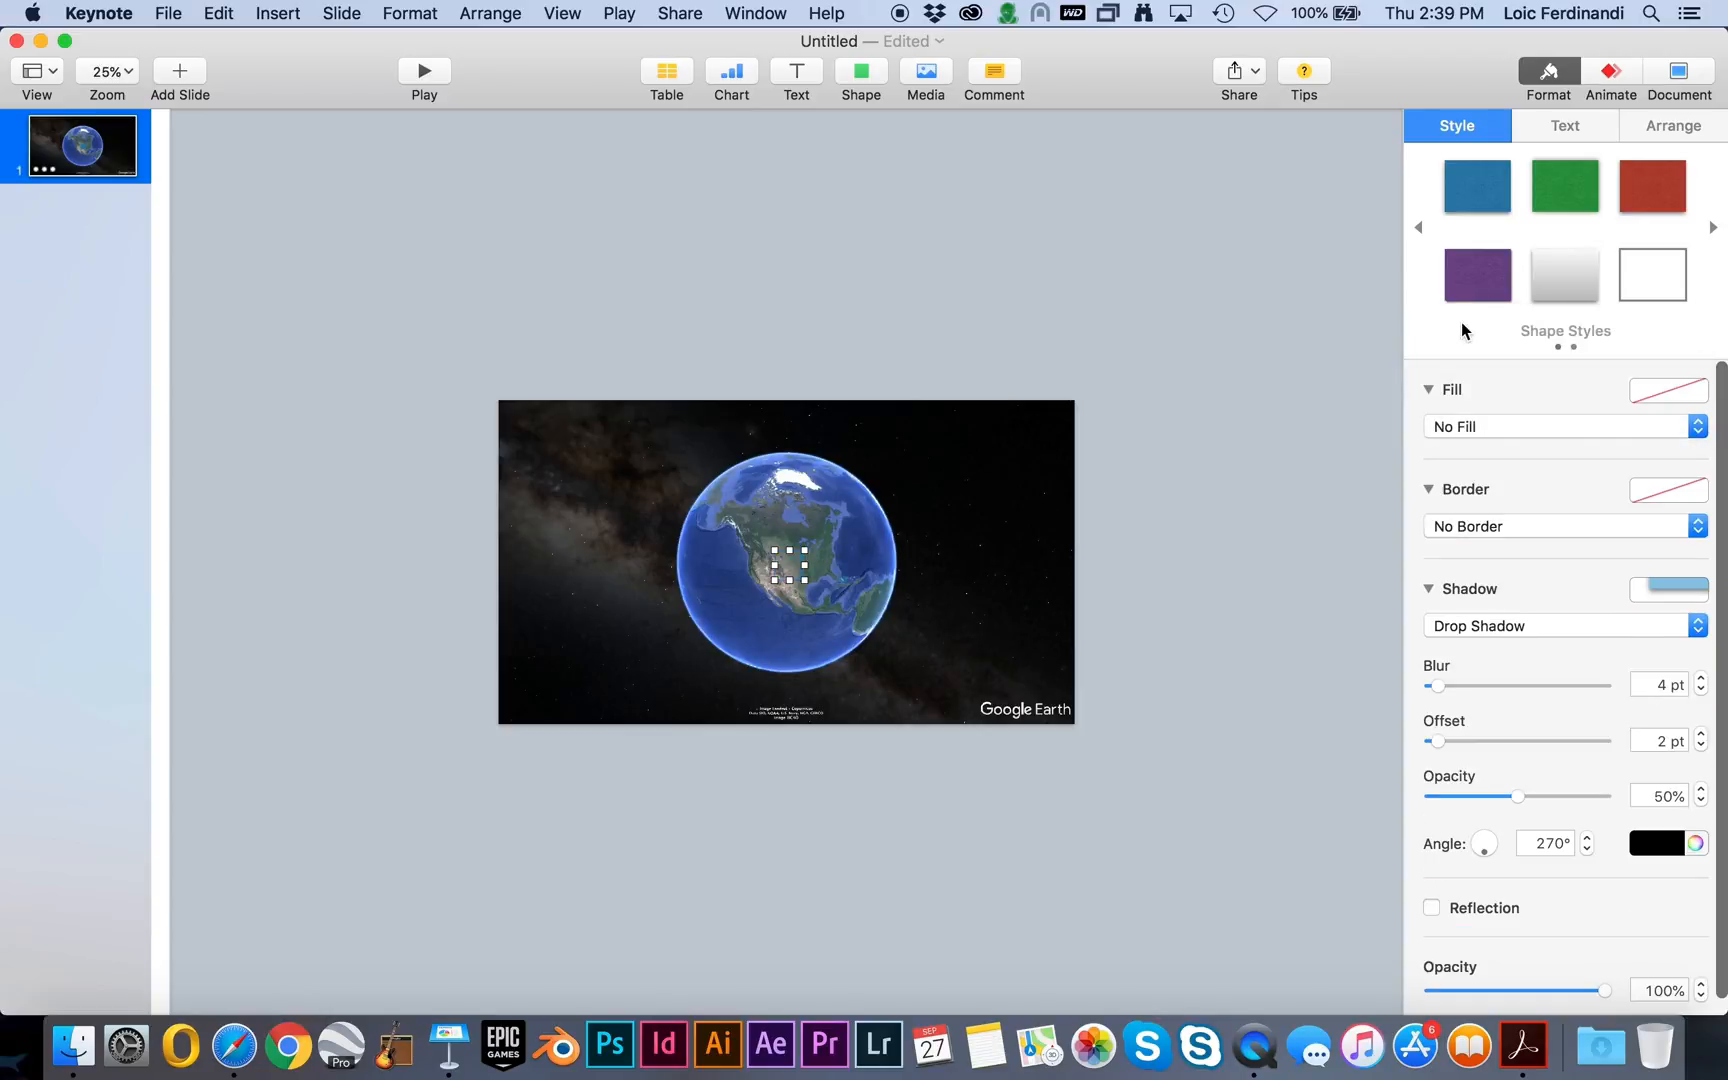
pyautogui.click(1460, 426)
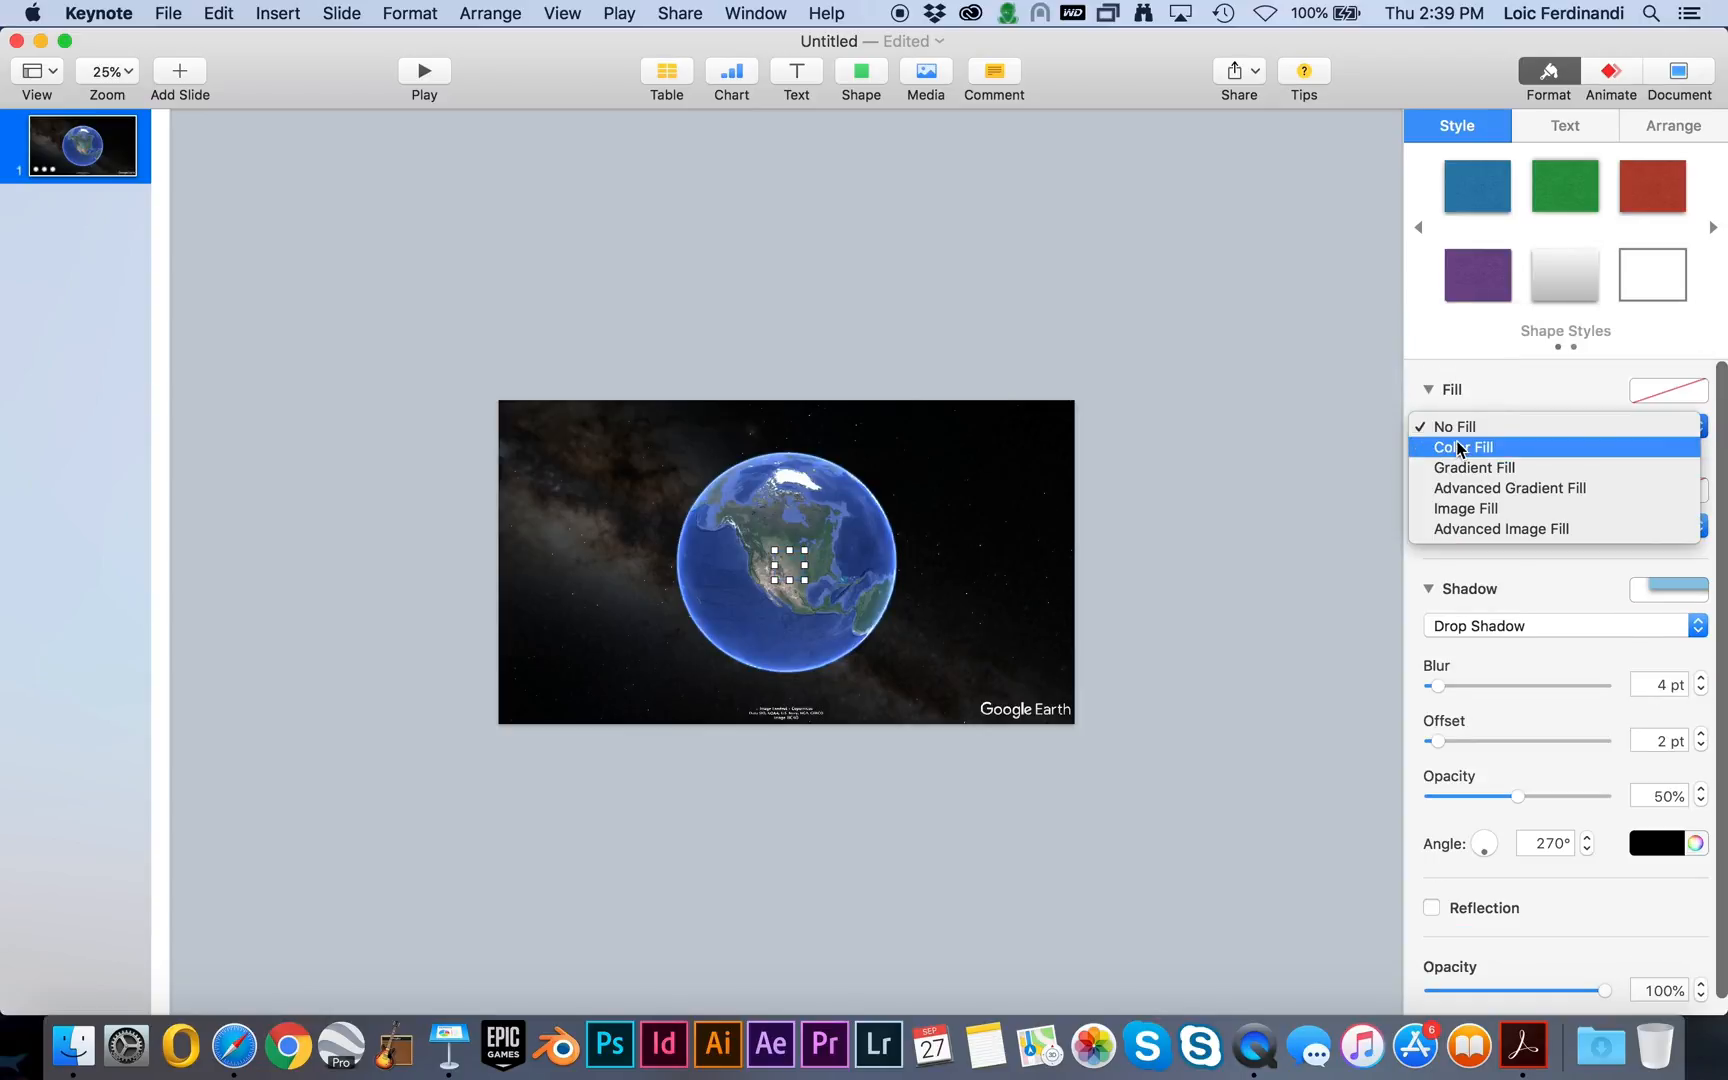
pyautogui.click(1460, 447)
pyautogui.click(1454, 464)
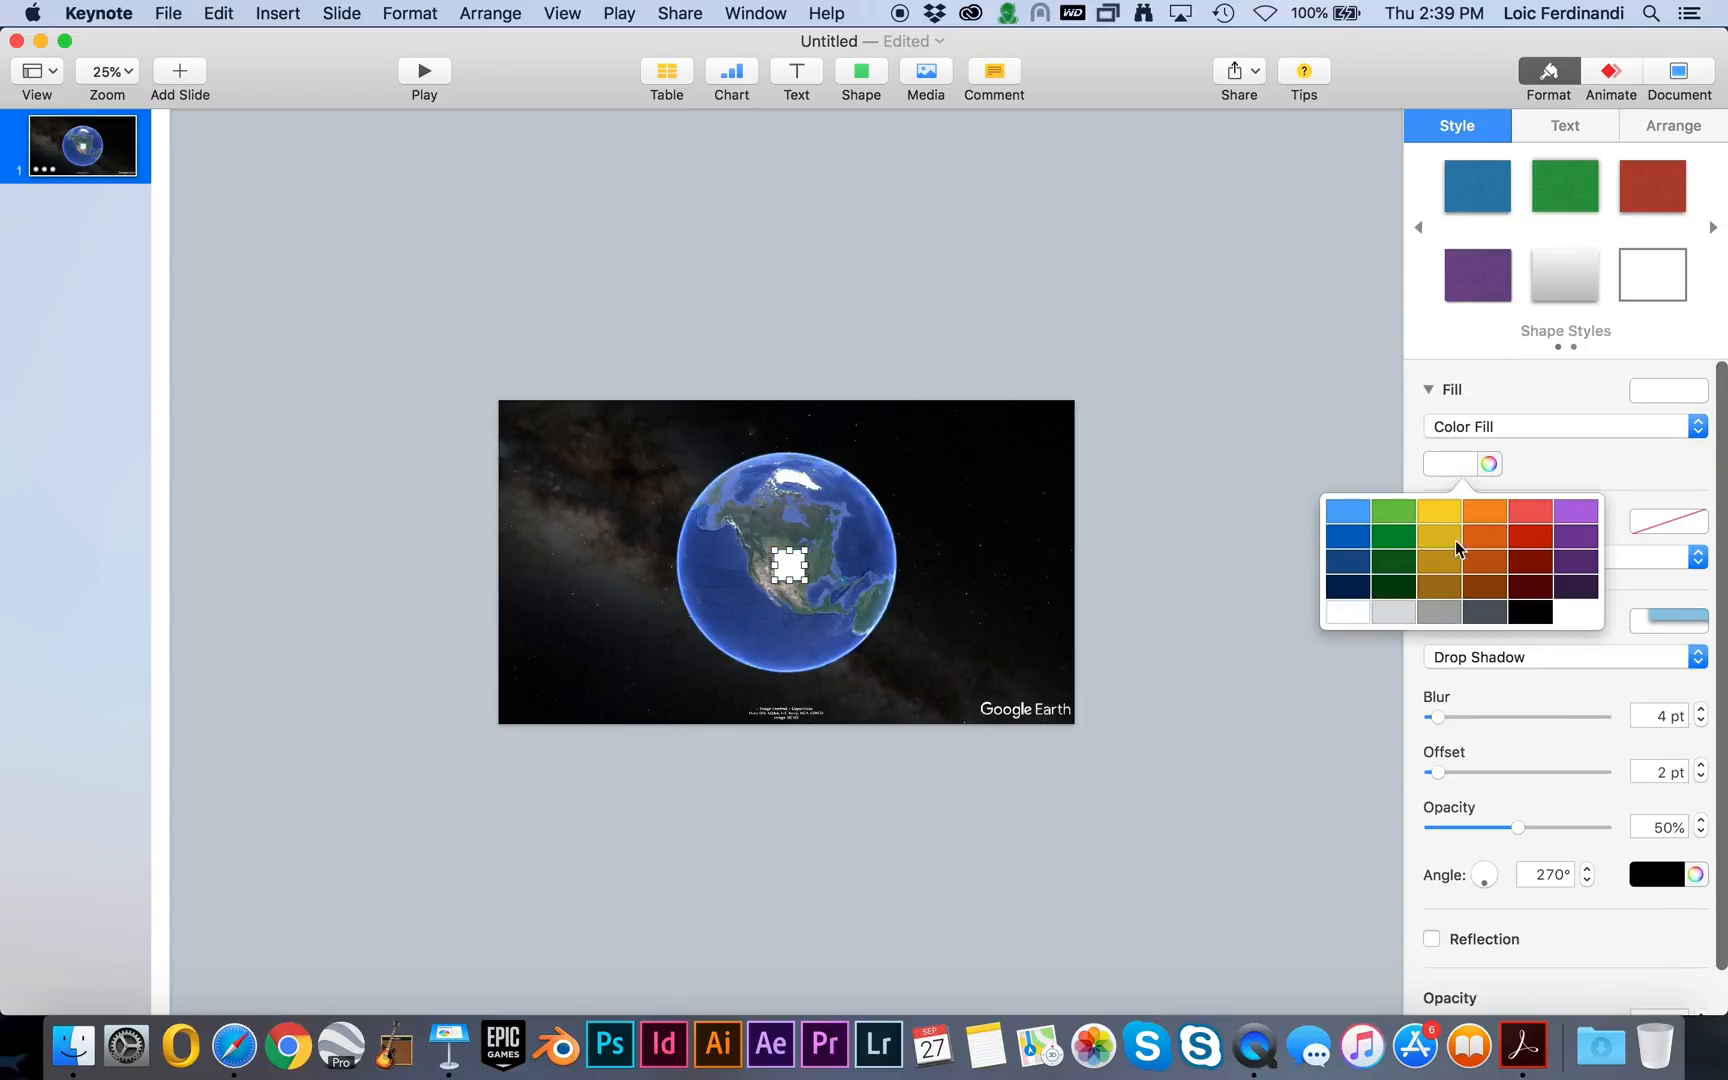
pyautogui.click(1520, 612)
pyautogui.click(1478, 658)
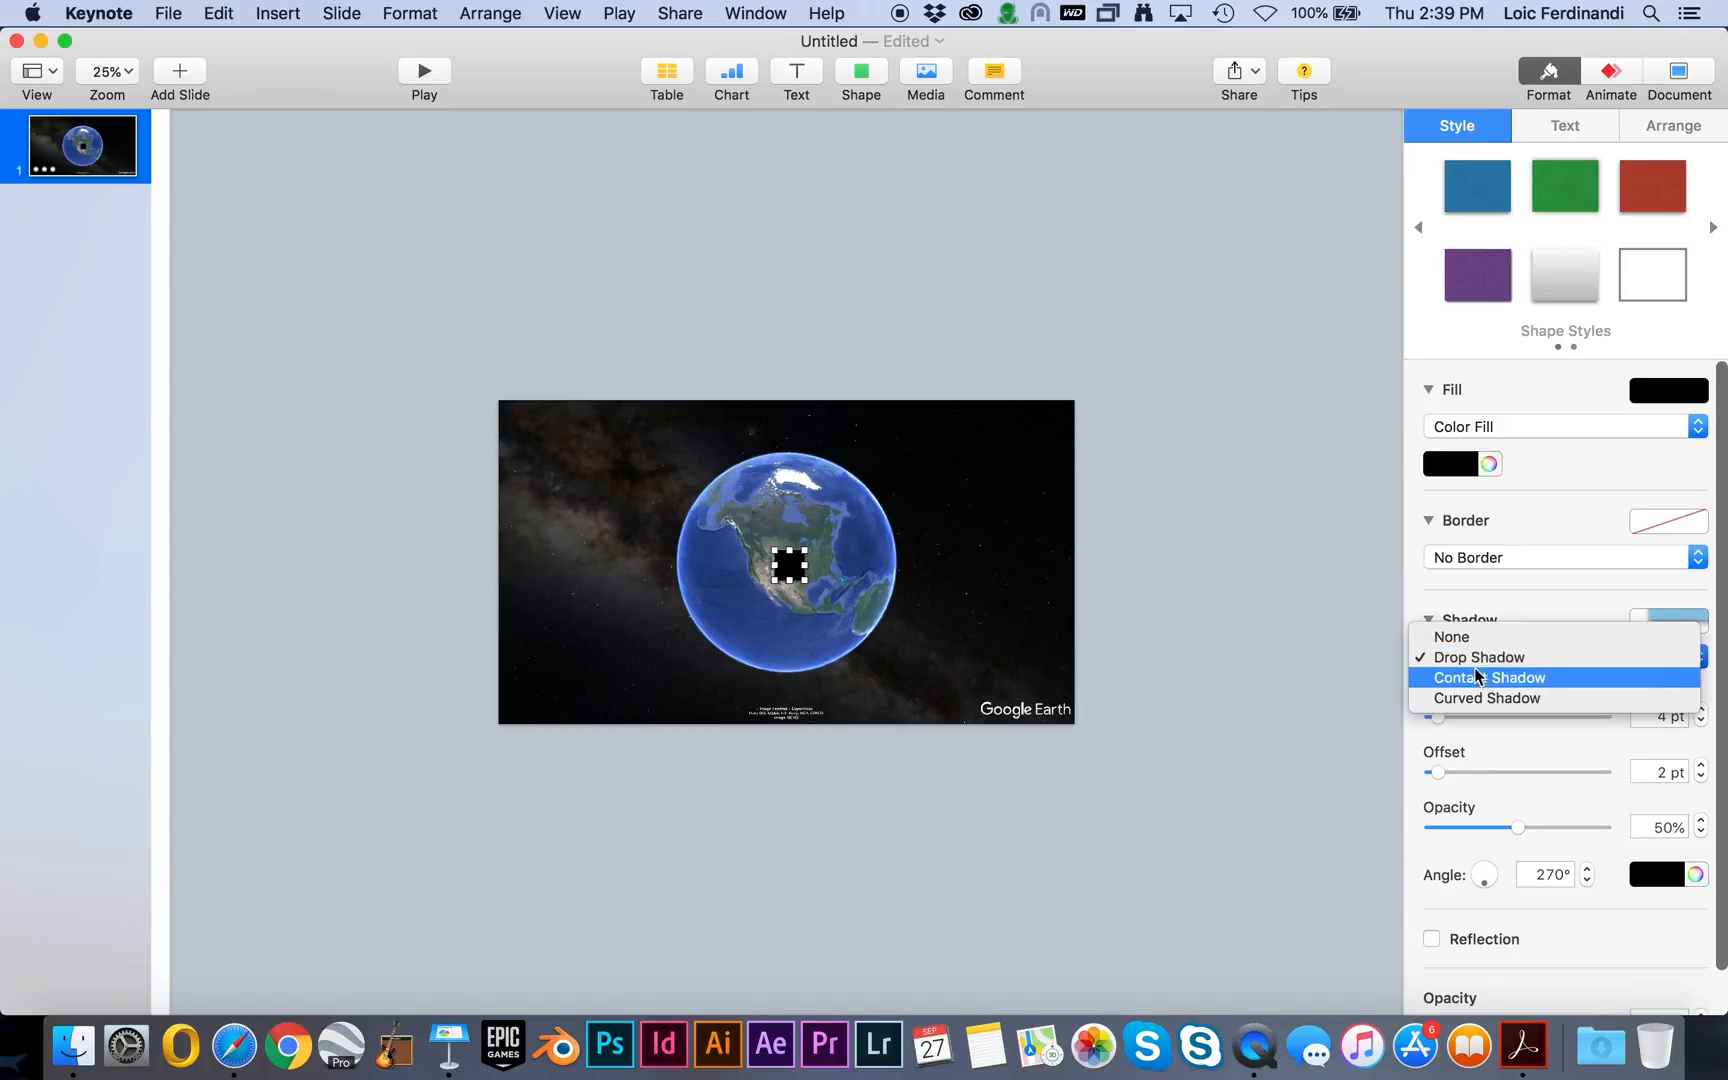
pyautogui.click(1451, 637)
# Stretch the black shape across the slide's full width and form thin letterbox bars along the video's upper and lower edges.
pyautogui.moveTo(808, 566); pyautogui.dragTo(1081, 566)
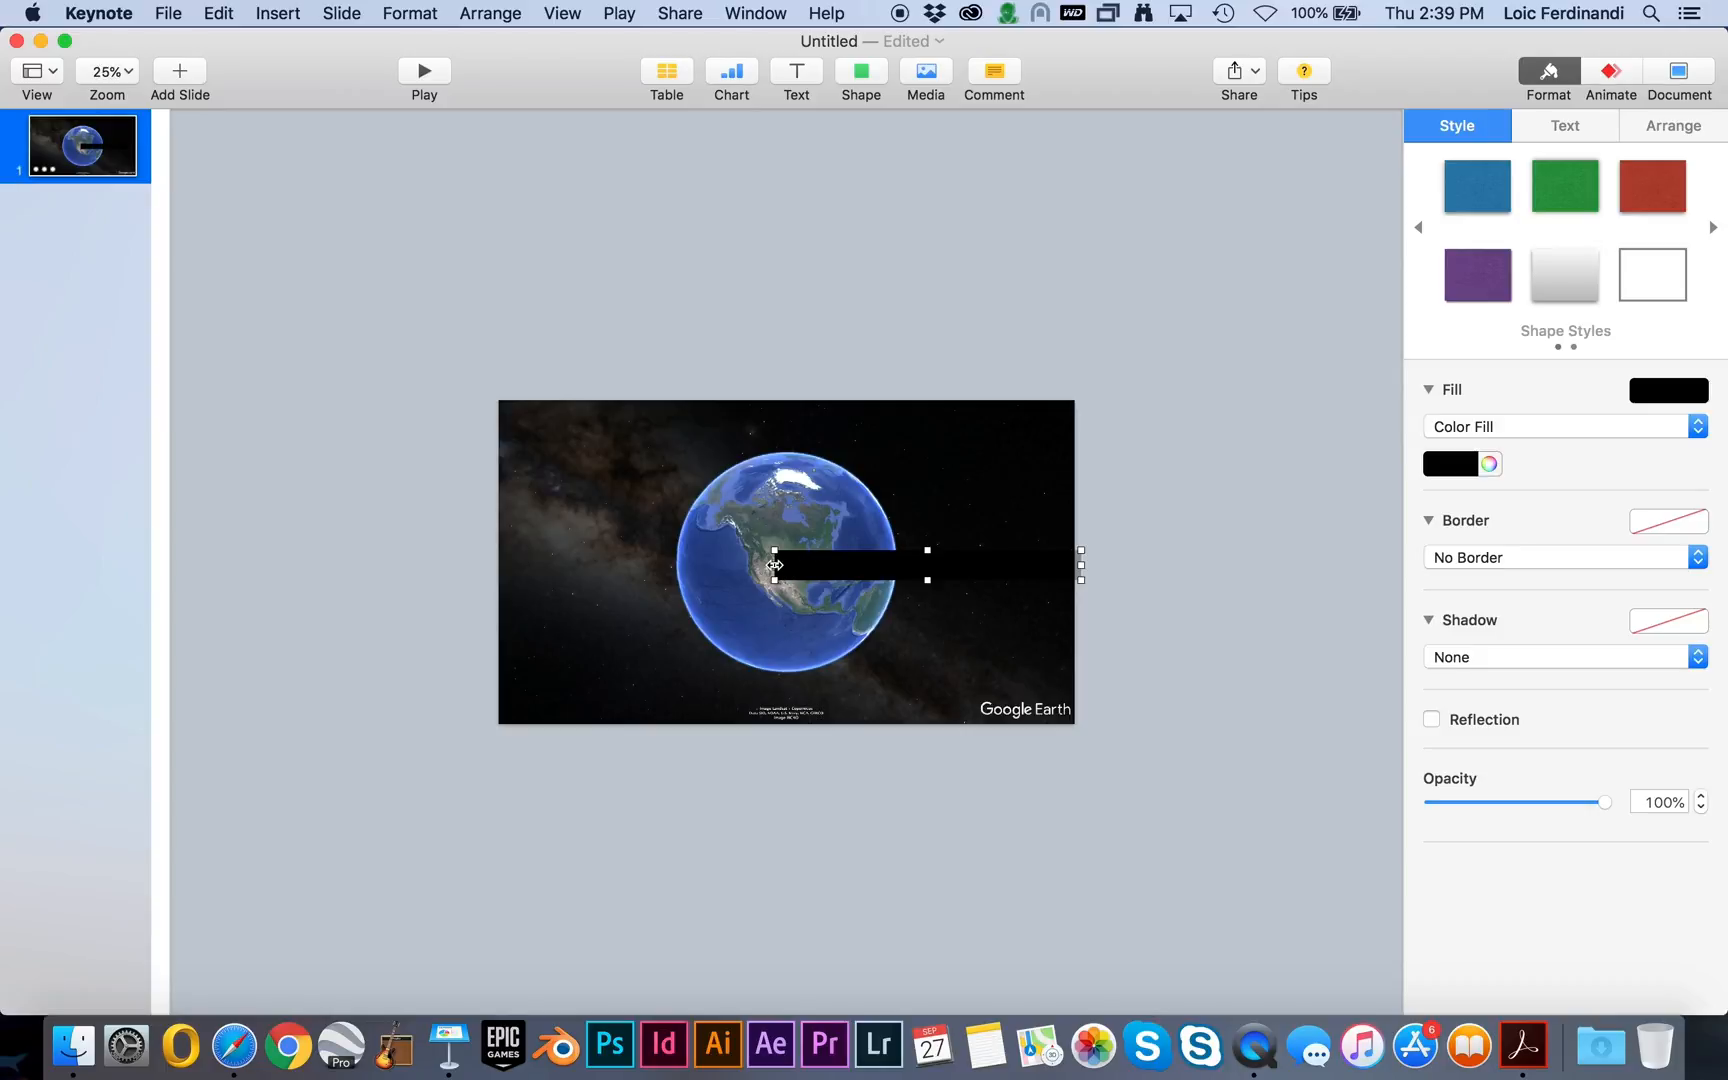
pyautogui.moveTo(775, 565); pyautogui.dragTo(494, 575)
pyautogui.moveTo(663, 575); pyautogui.dragTo(834, 414)
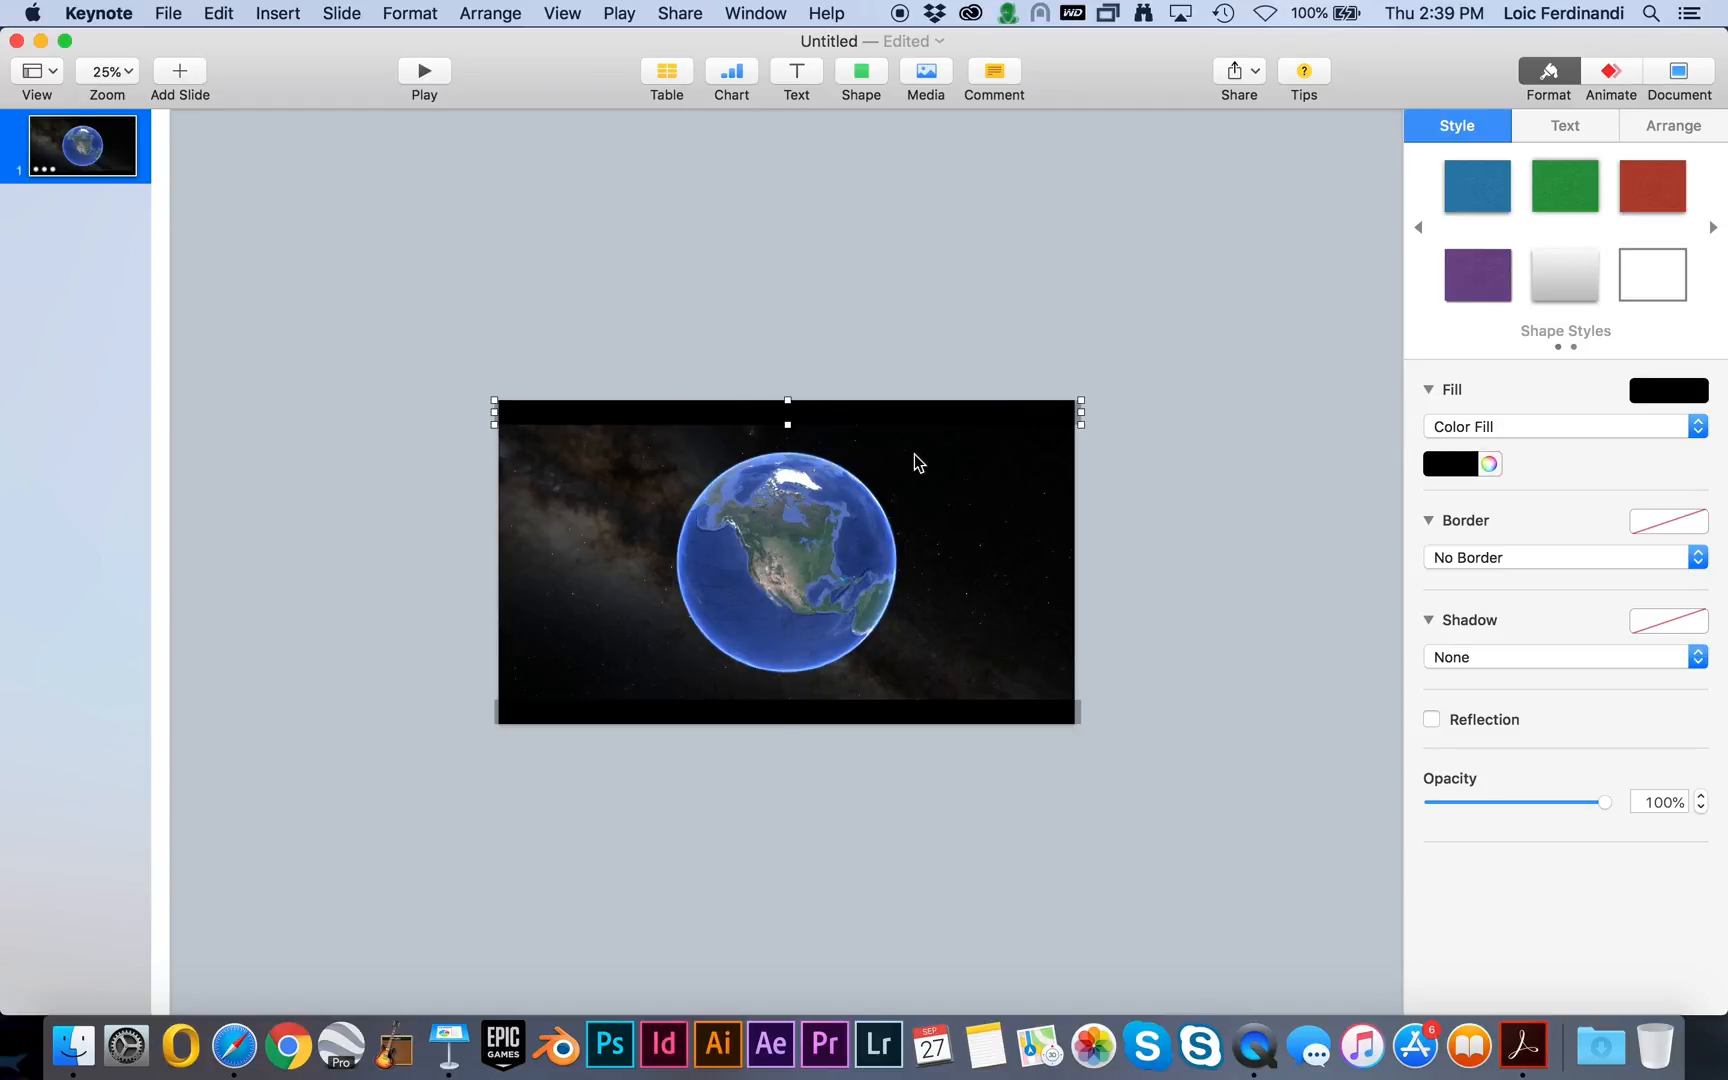
# Select both black letterbox bars and group them.
pyautogui.keyDown('shift'); pyautogui.click(1042, 711); pyautogui.keyUp('shift')
pyautogui.rightClick(1042, 711)
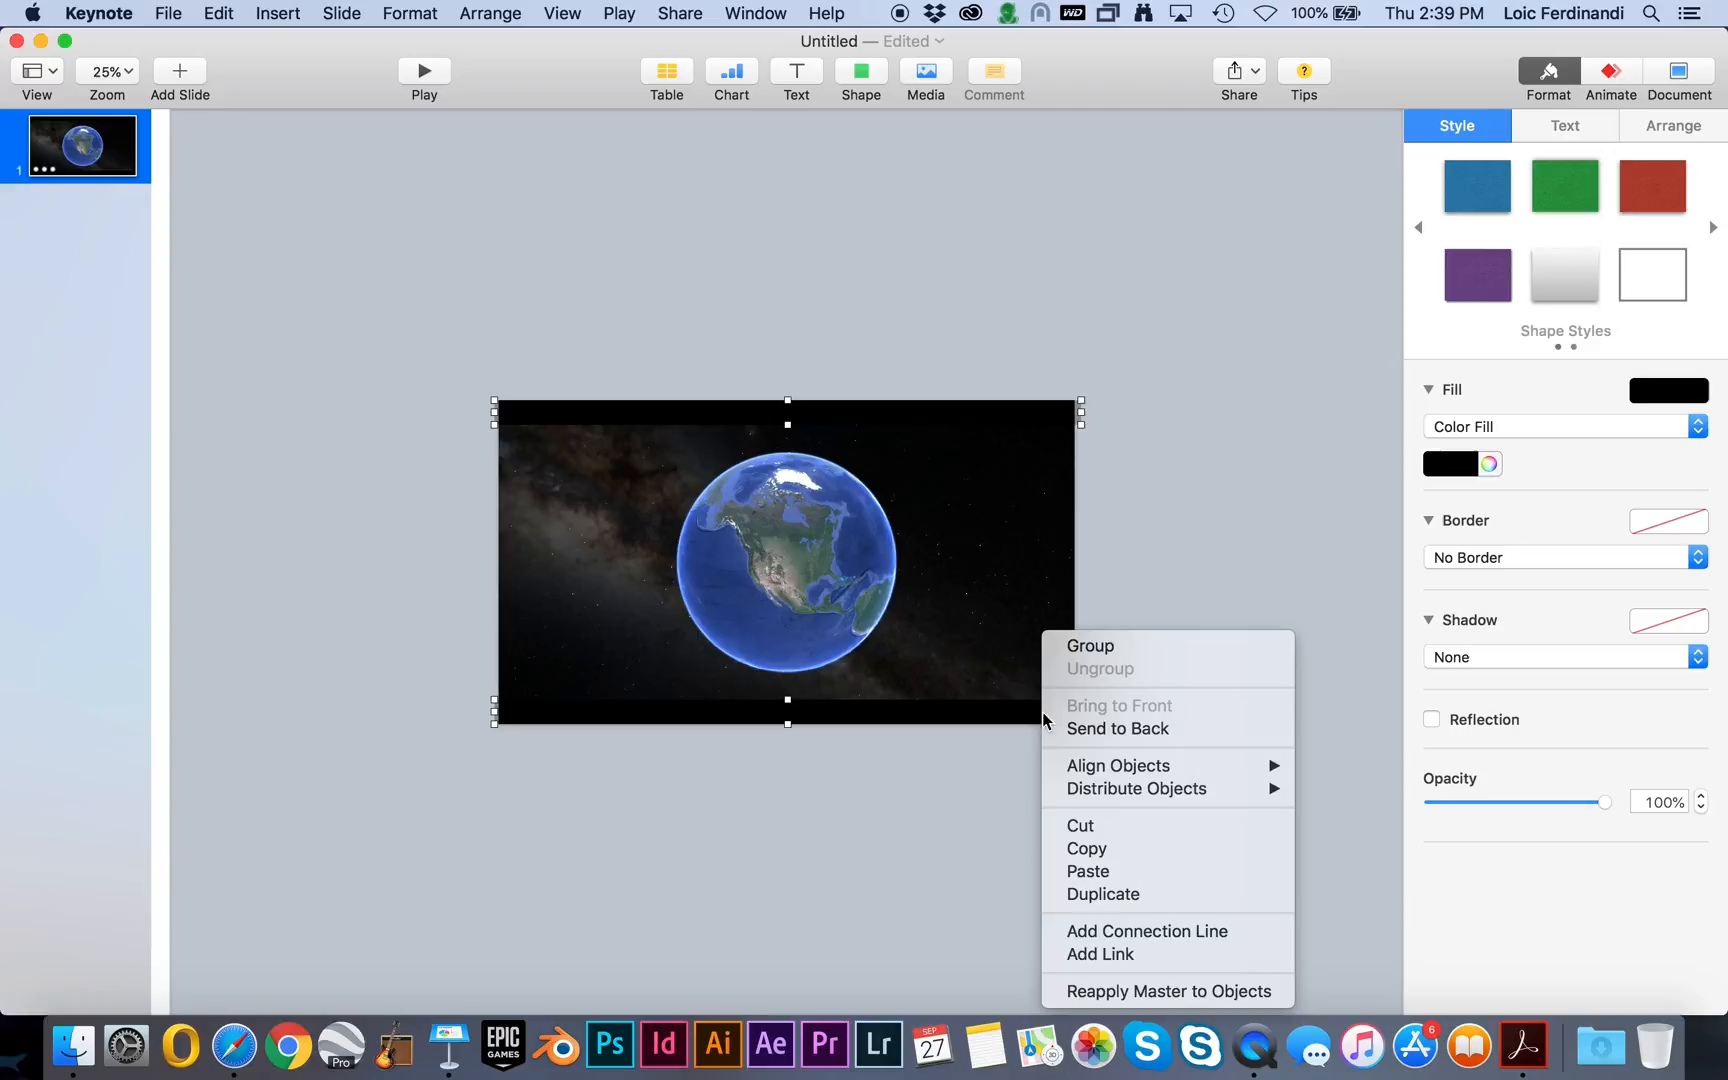
pyautogui.click(1081, 647)
pyautogui.click(1103, 625)
# Trim the slide's movie to run from 00:00:02.276 to 00:00:03.931 and turn off starting the movie on click.
pyautogui.click(926, 571)
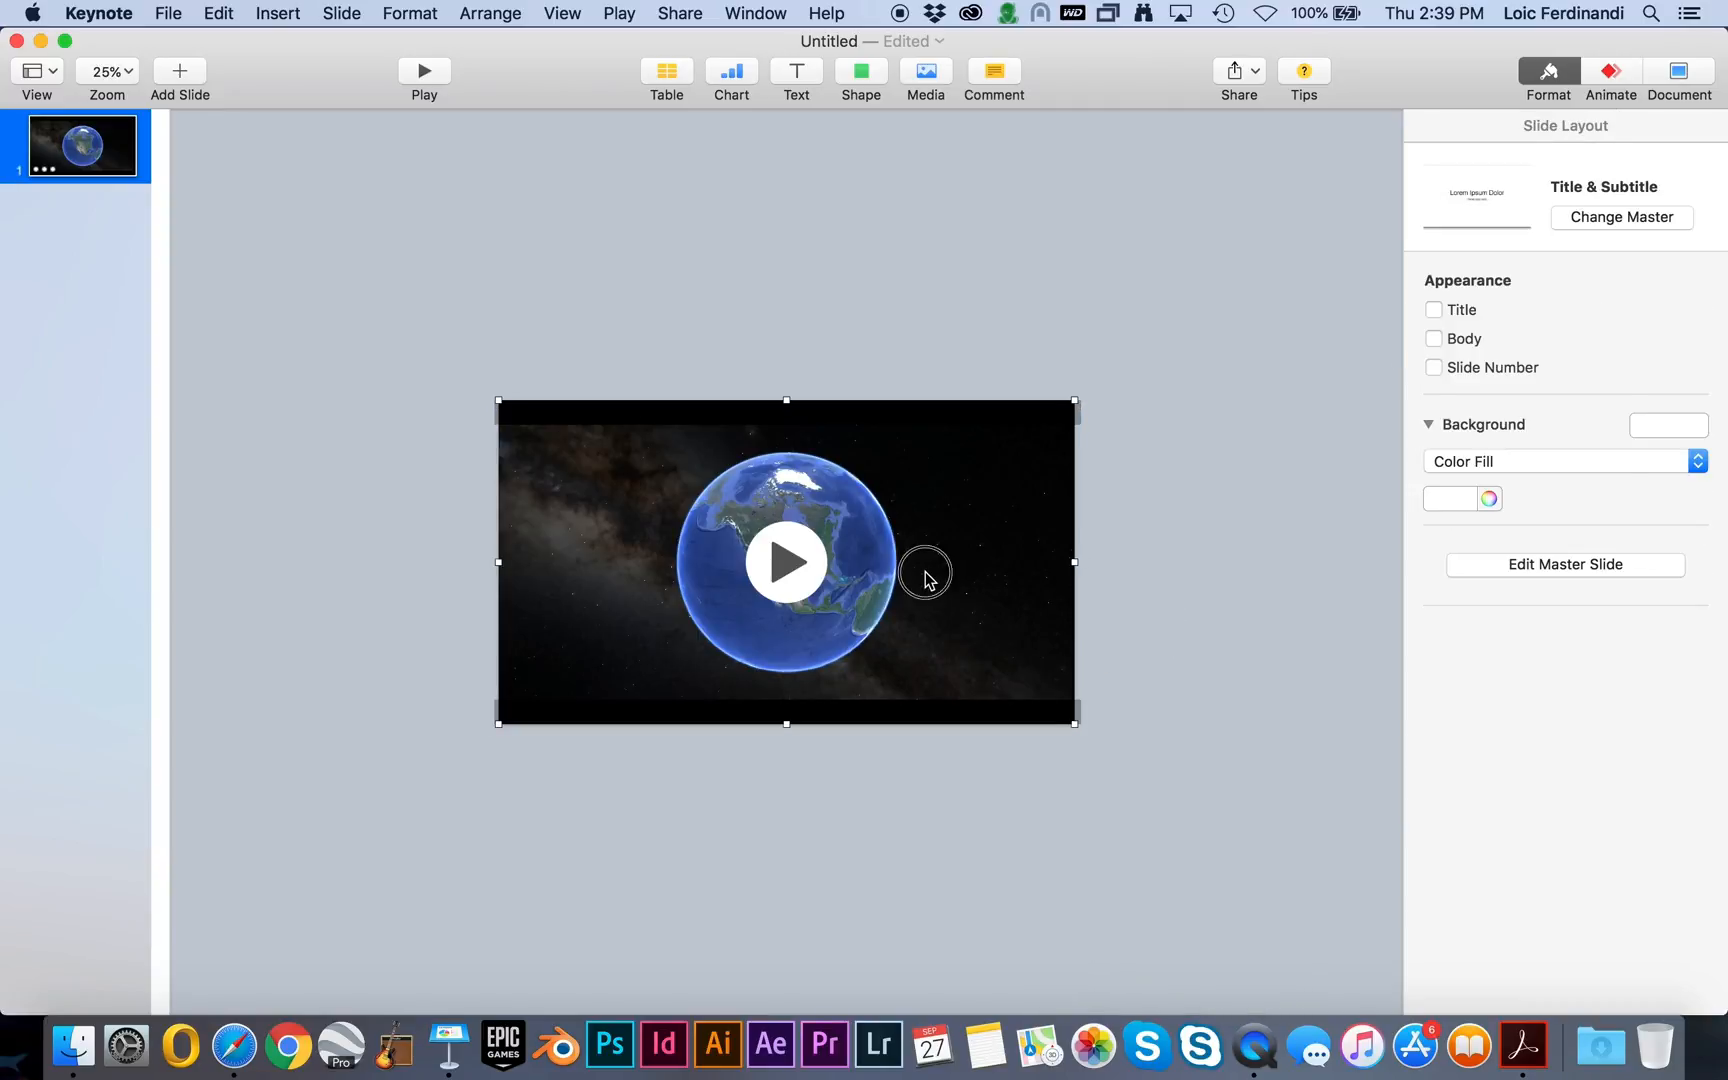
pyautogui.click(1568, 130)
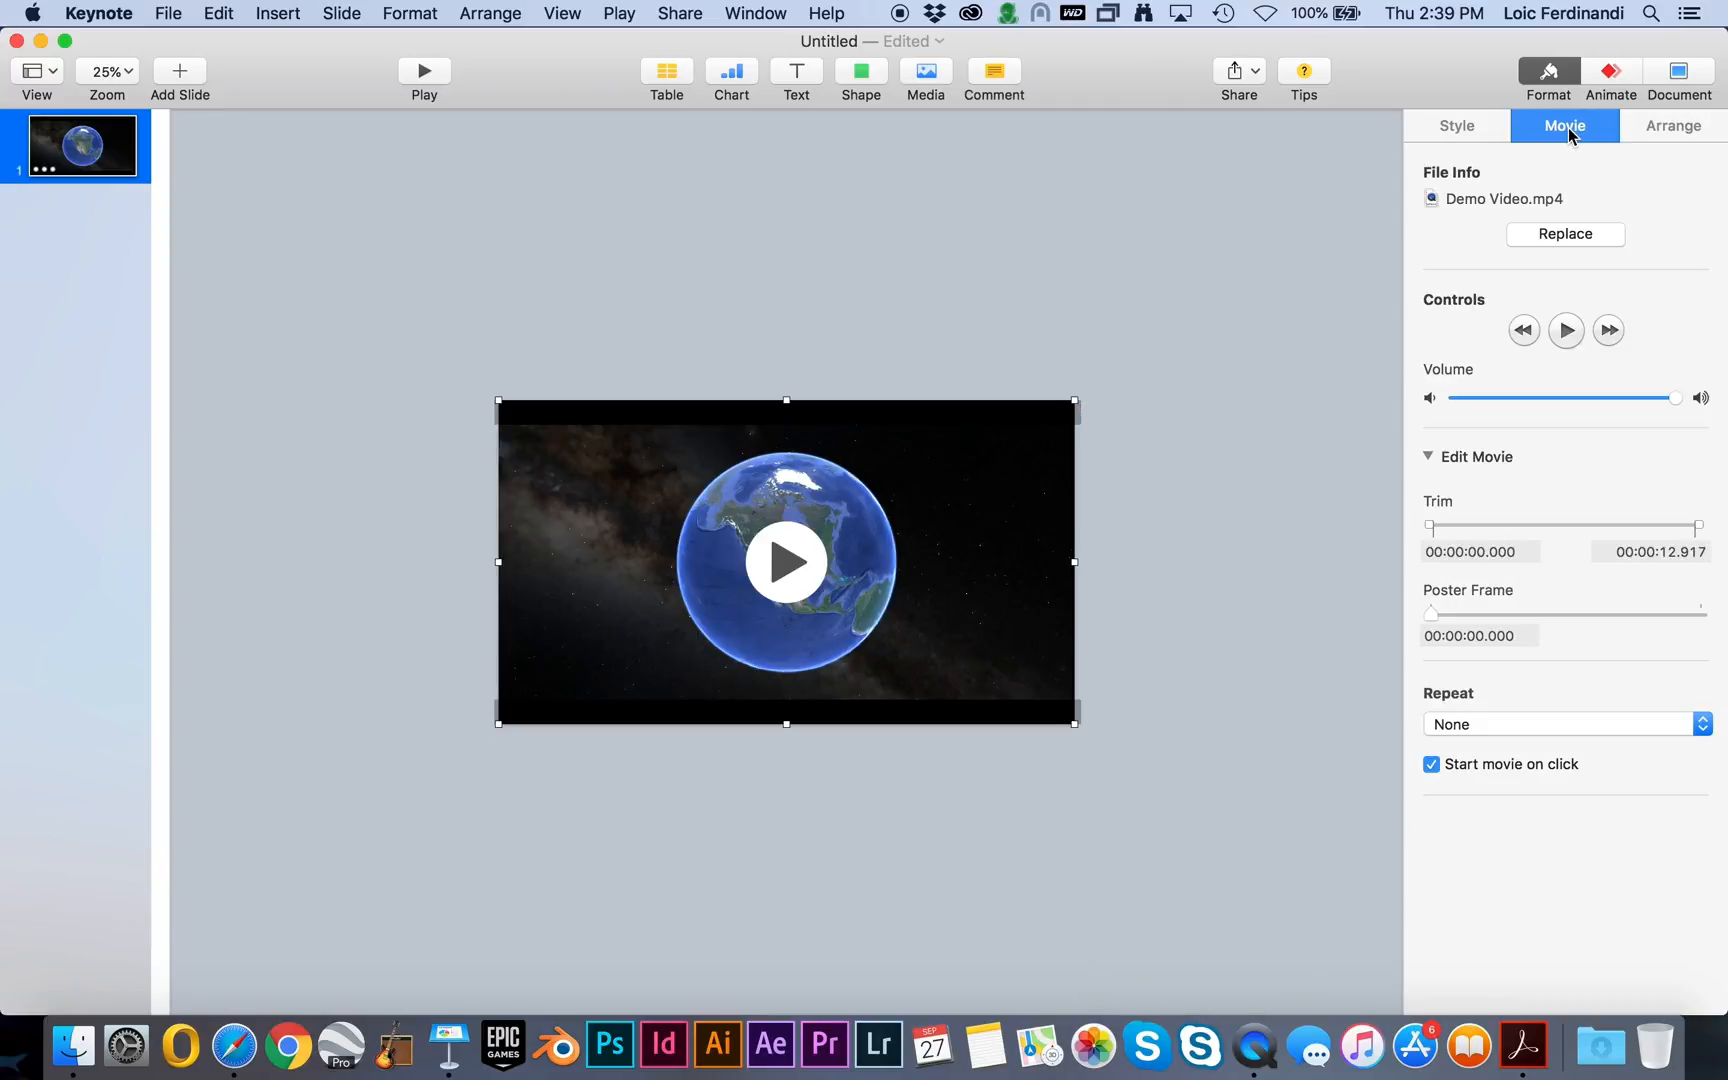
pyautogui.moveTo(1698, 525); pyautogui.dragTo(1511, 530)
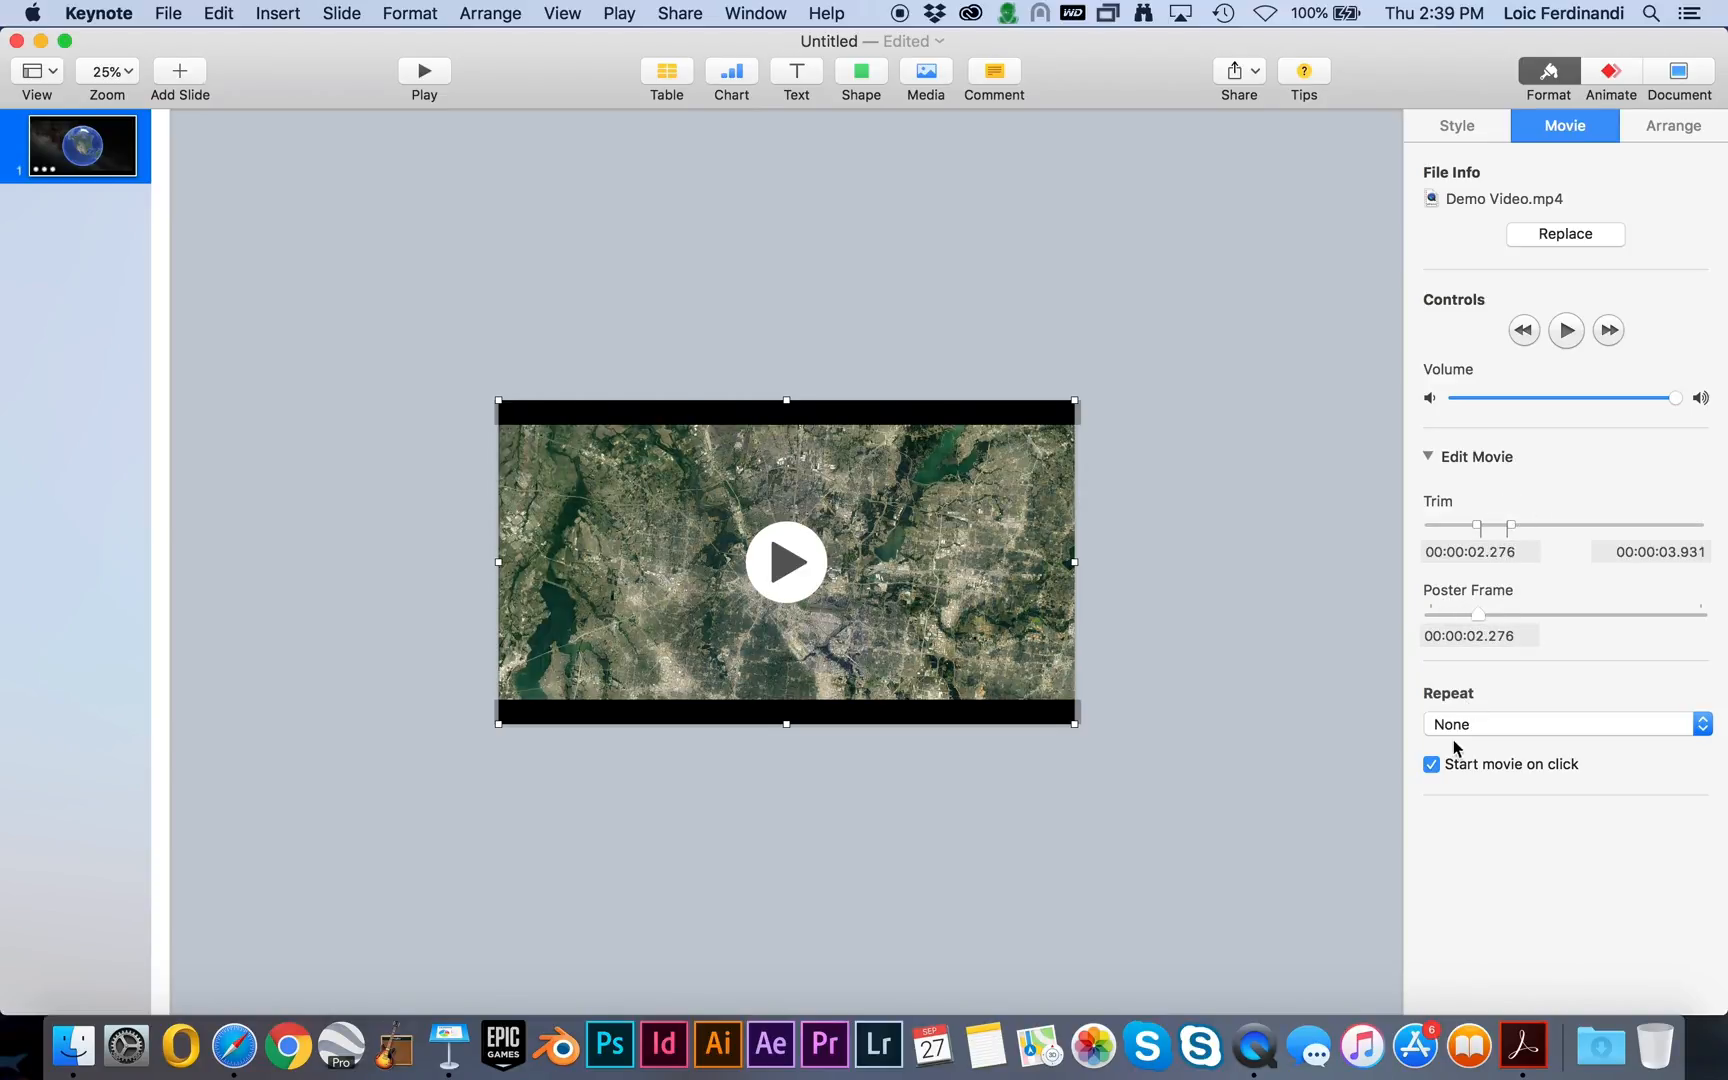
pyautogui.click(1431, 764)
# Duplicate the first slide with its video and letterbox bars.
pyautogui.click(508, 262)
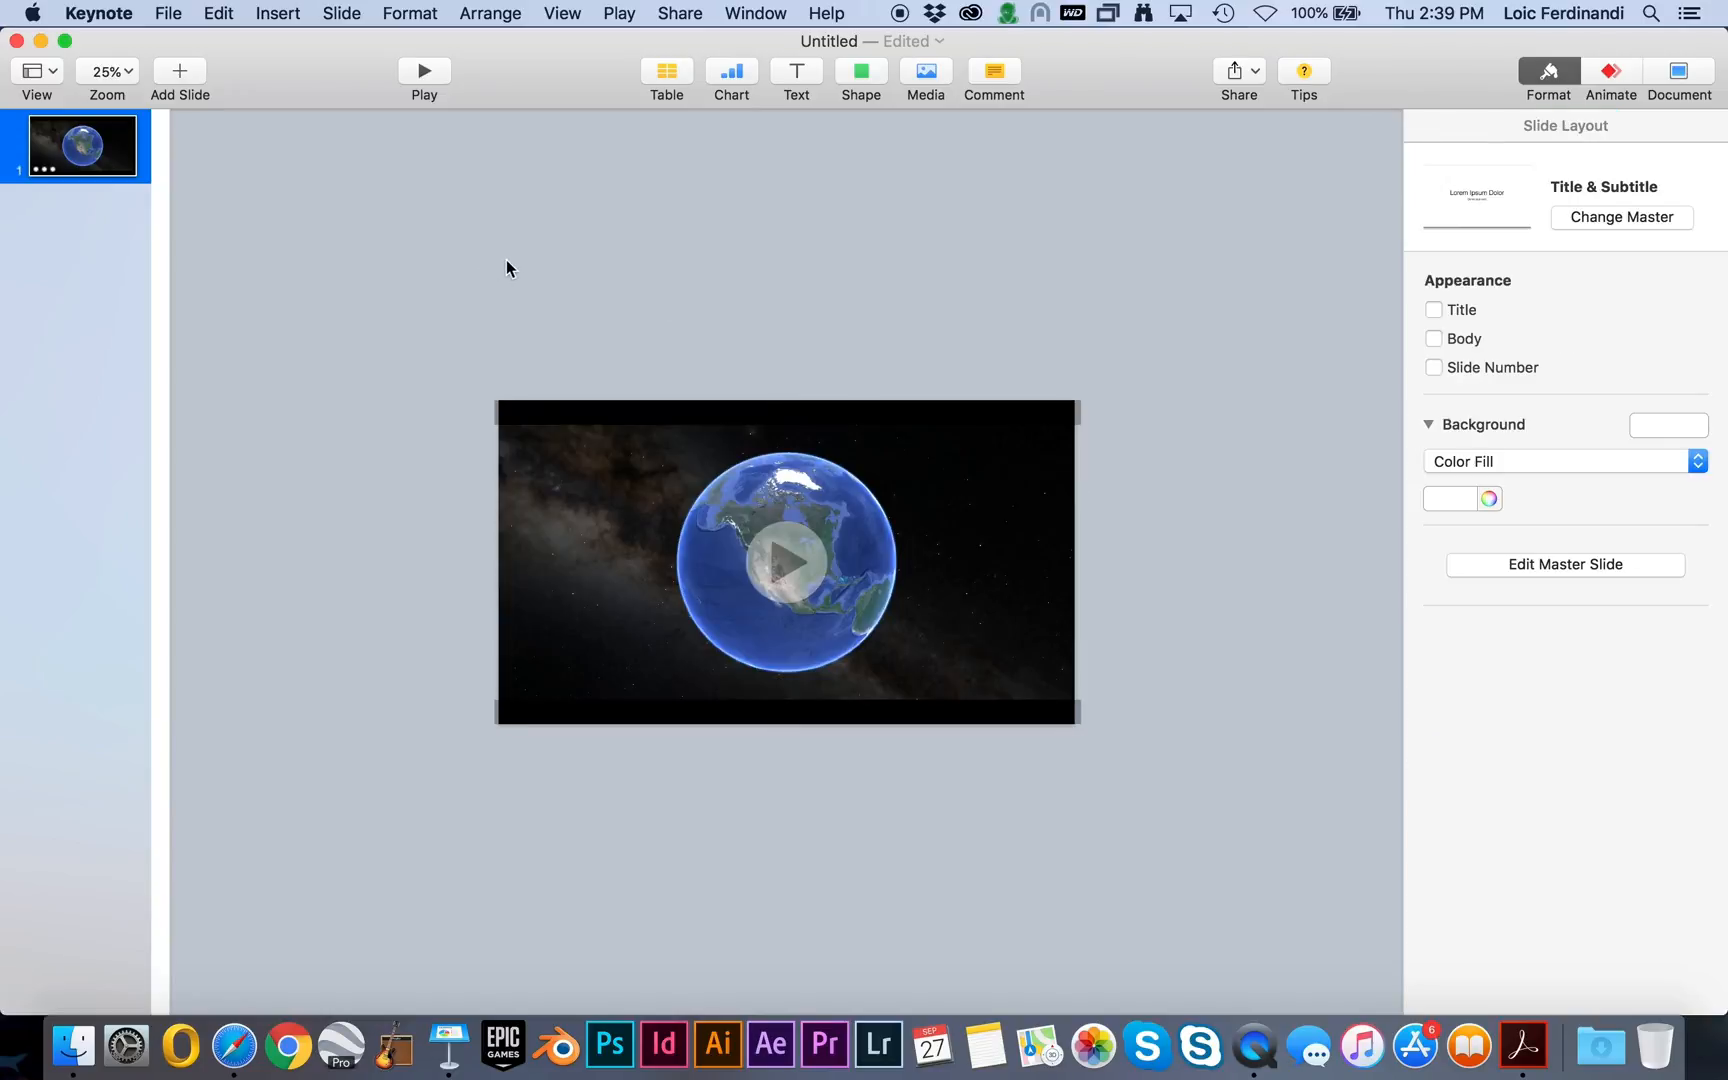
pyautogui.rightClick(117, 163)
pyautogui.click(192, 378)
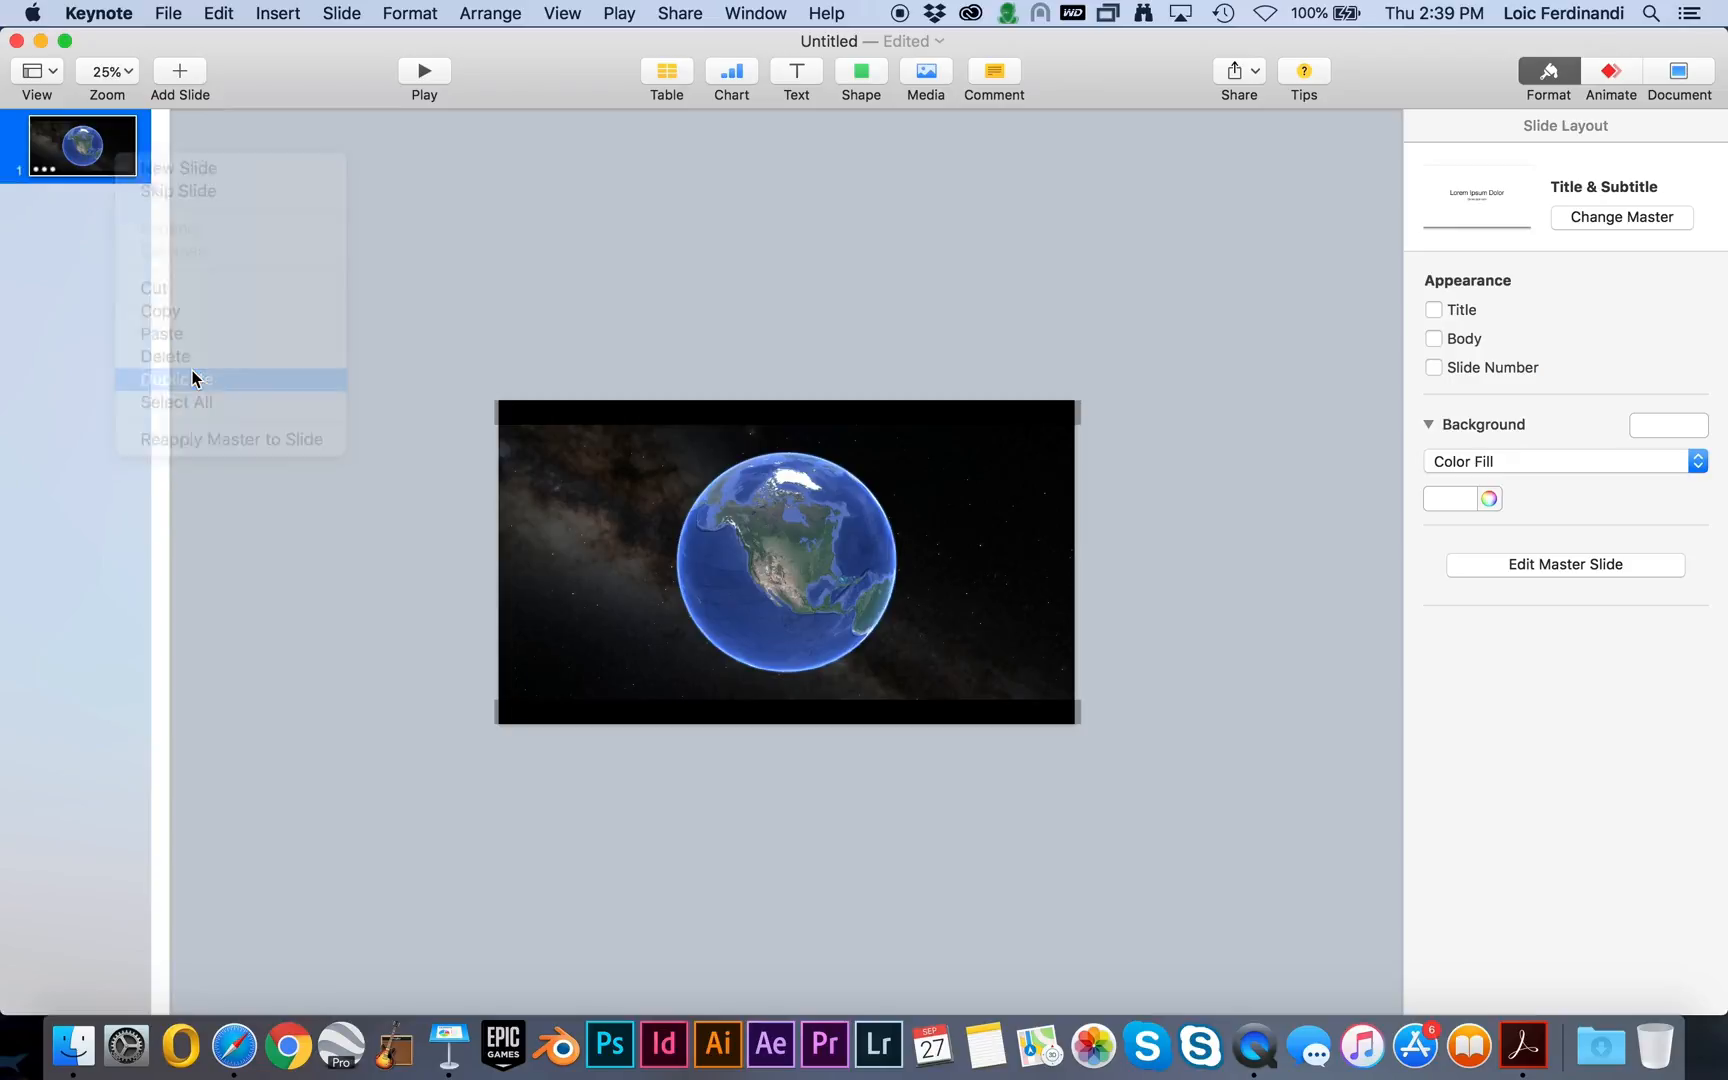
# Trim the movie on the second slide to run from 00:00:05.692 to 00:00:07.200.
pyautogui.click(869, 580)
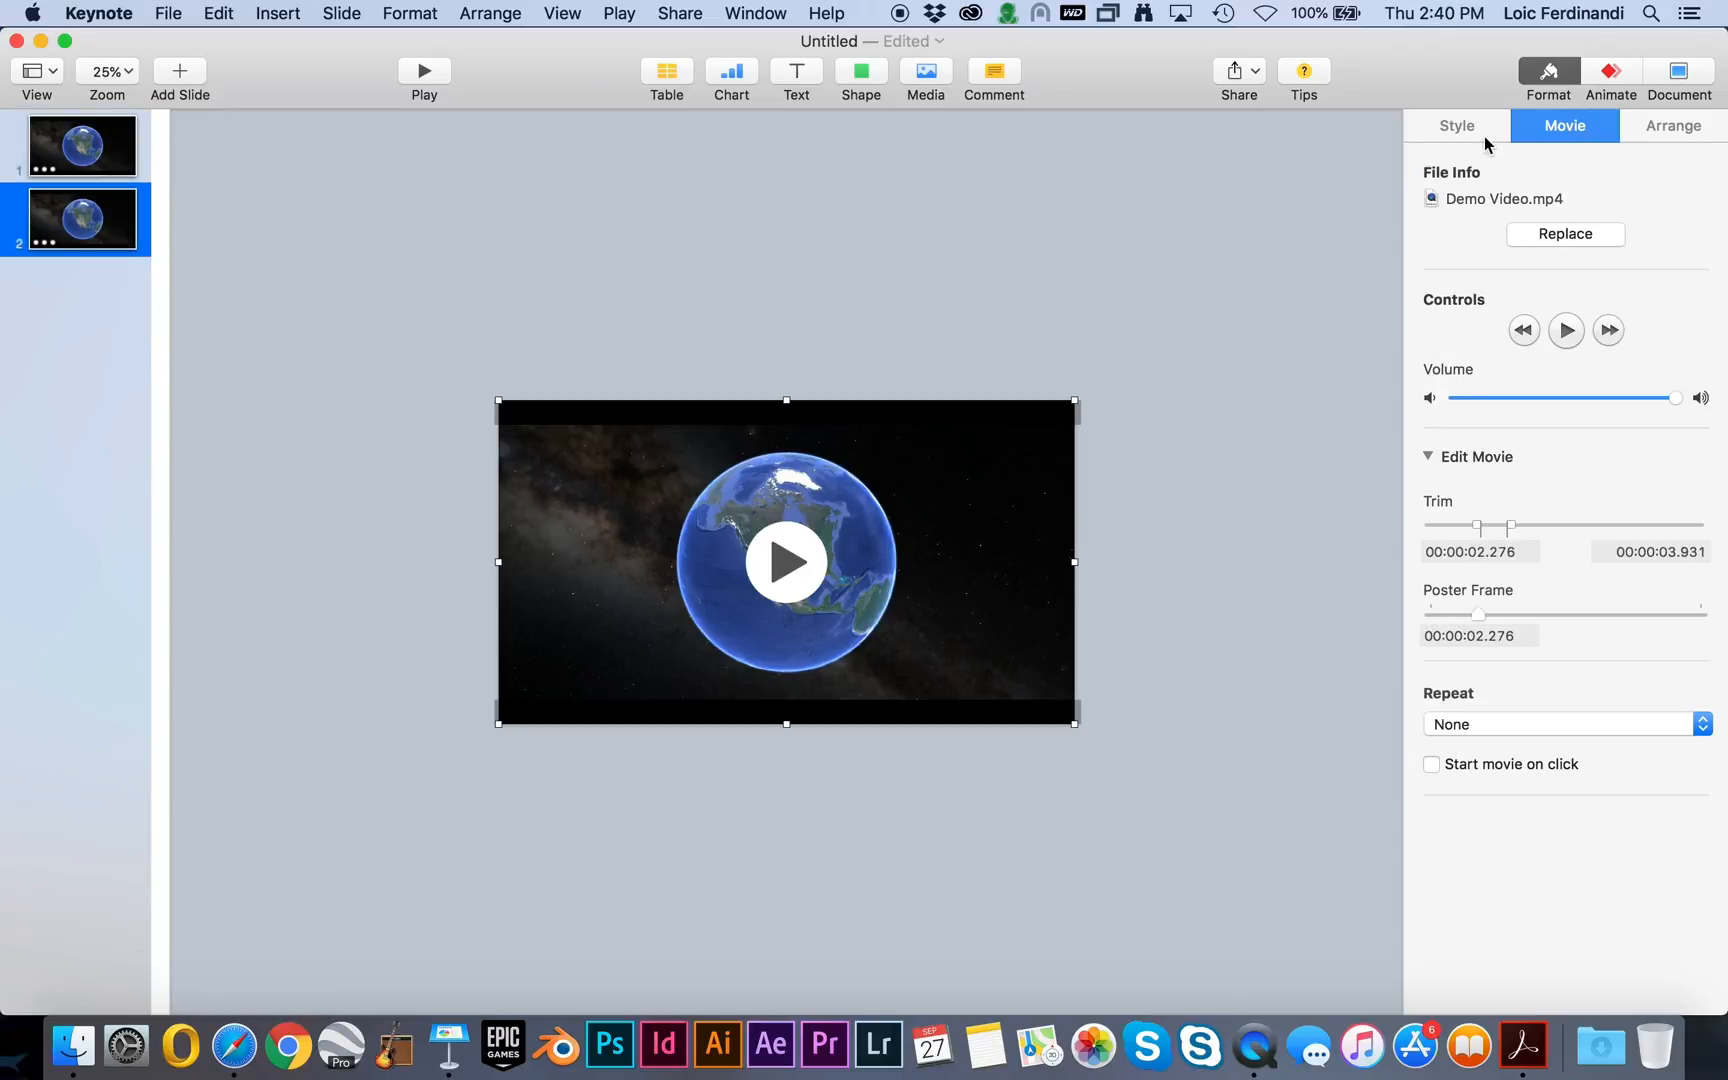
pyautogui.click(1513, 527)
pyautogui.moveTo(1513, 527); pyautogui.dragTo(1638, 527)
pyautogui.moveTo(1477, 528); pyautogui.dragTo(1579, 527)
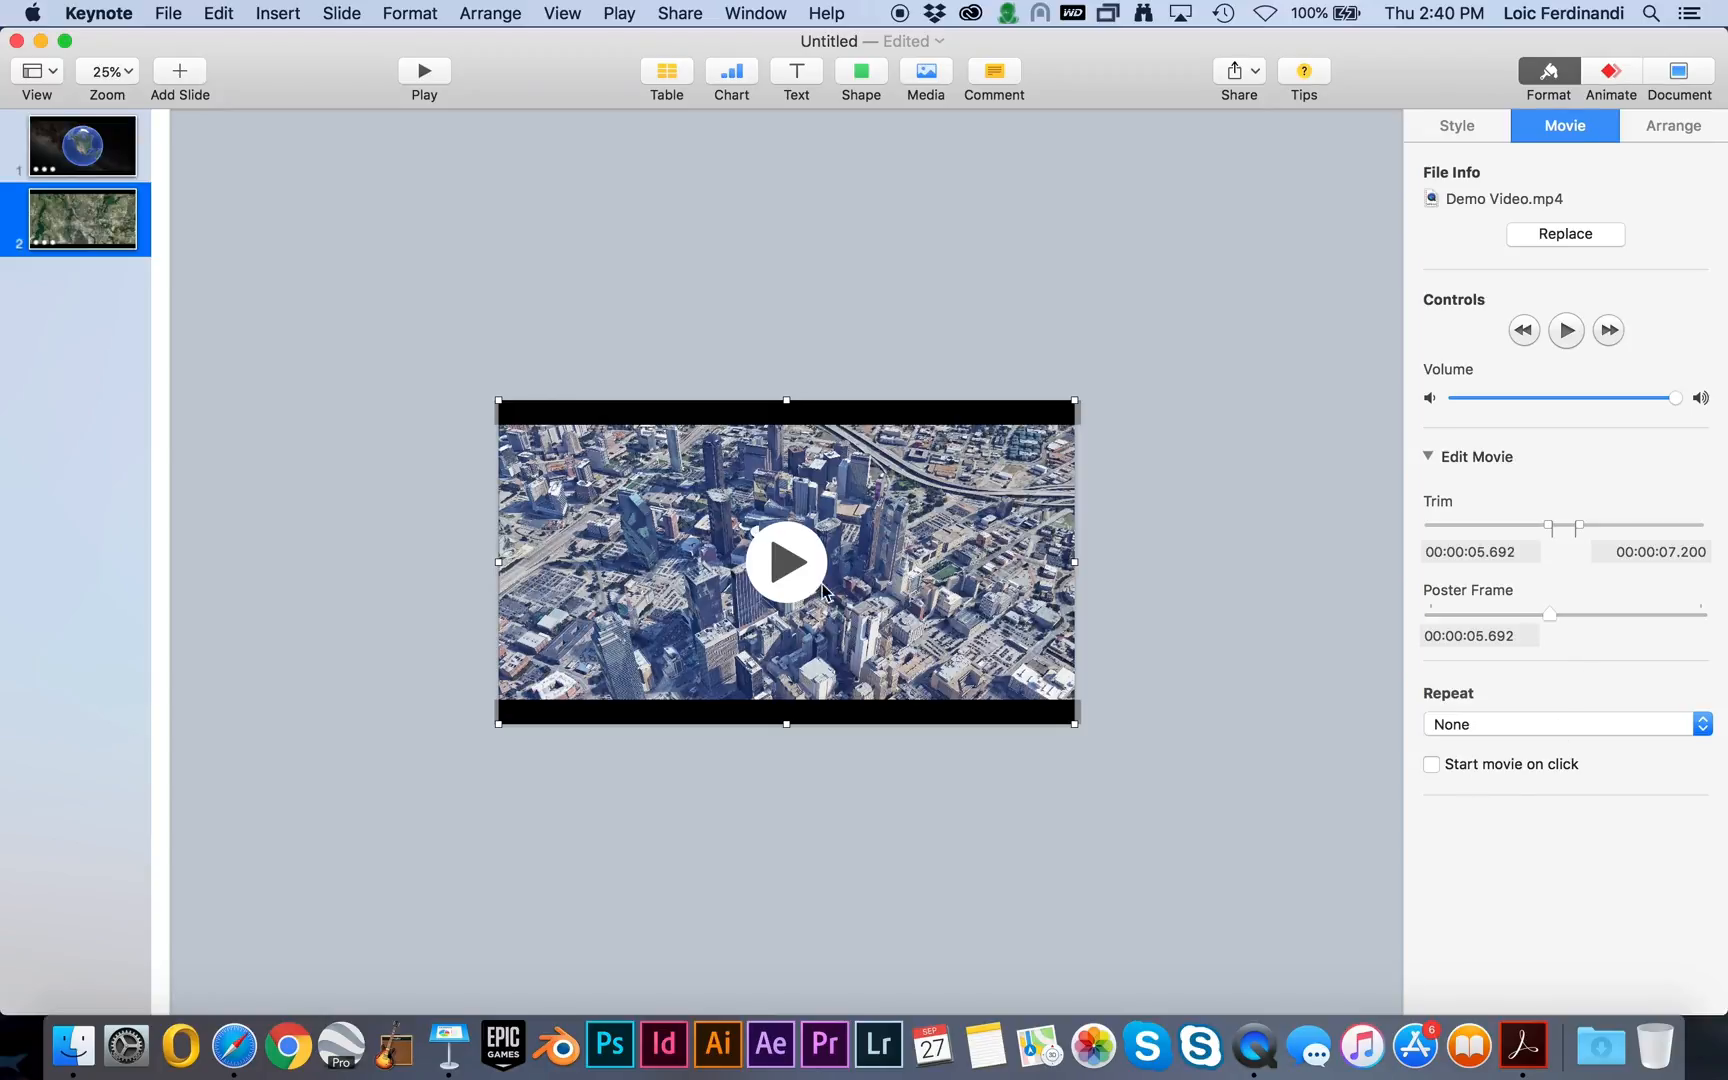
# Play the slideshow from the first slide to check both trimmed video segments, and exit it.
pyautogui.click(84, 152)
pyautogui.click(424, 70)
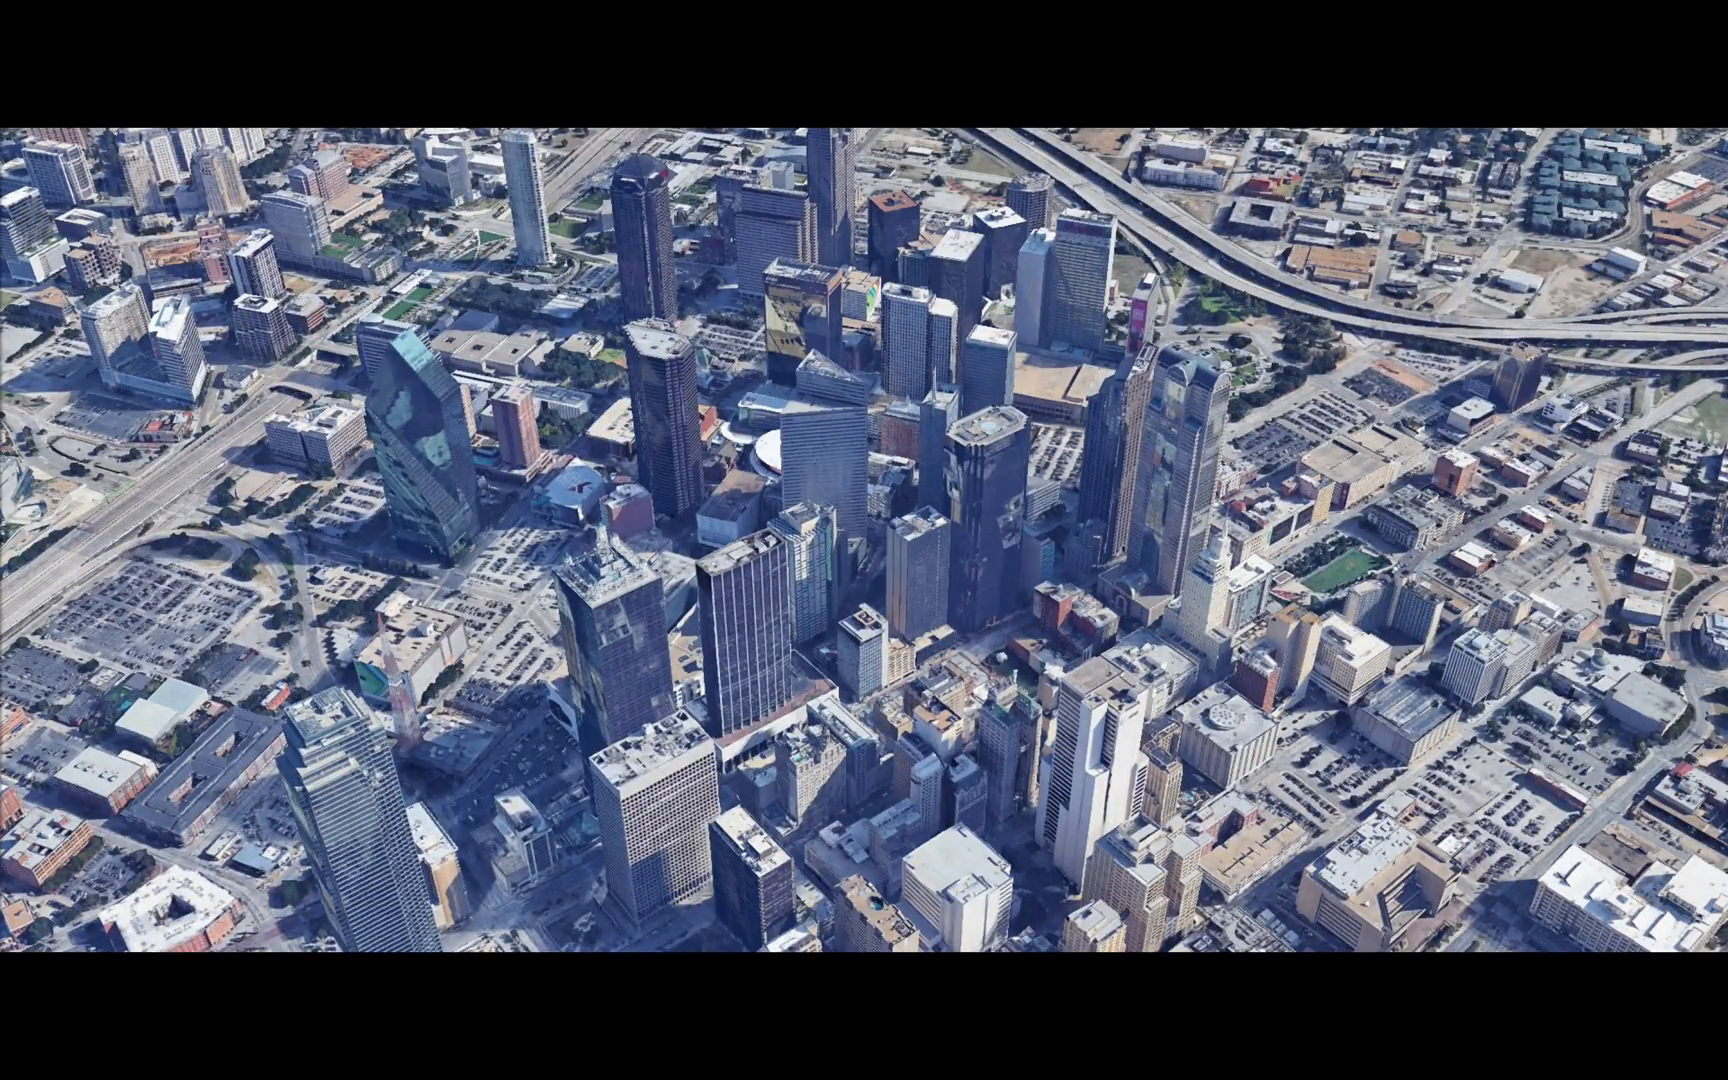
pyautogui.press('Escape')
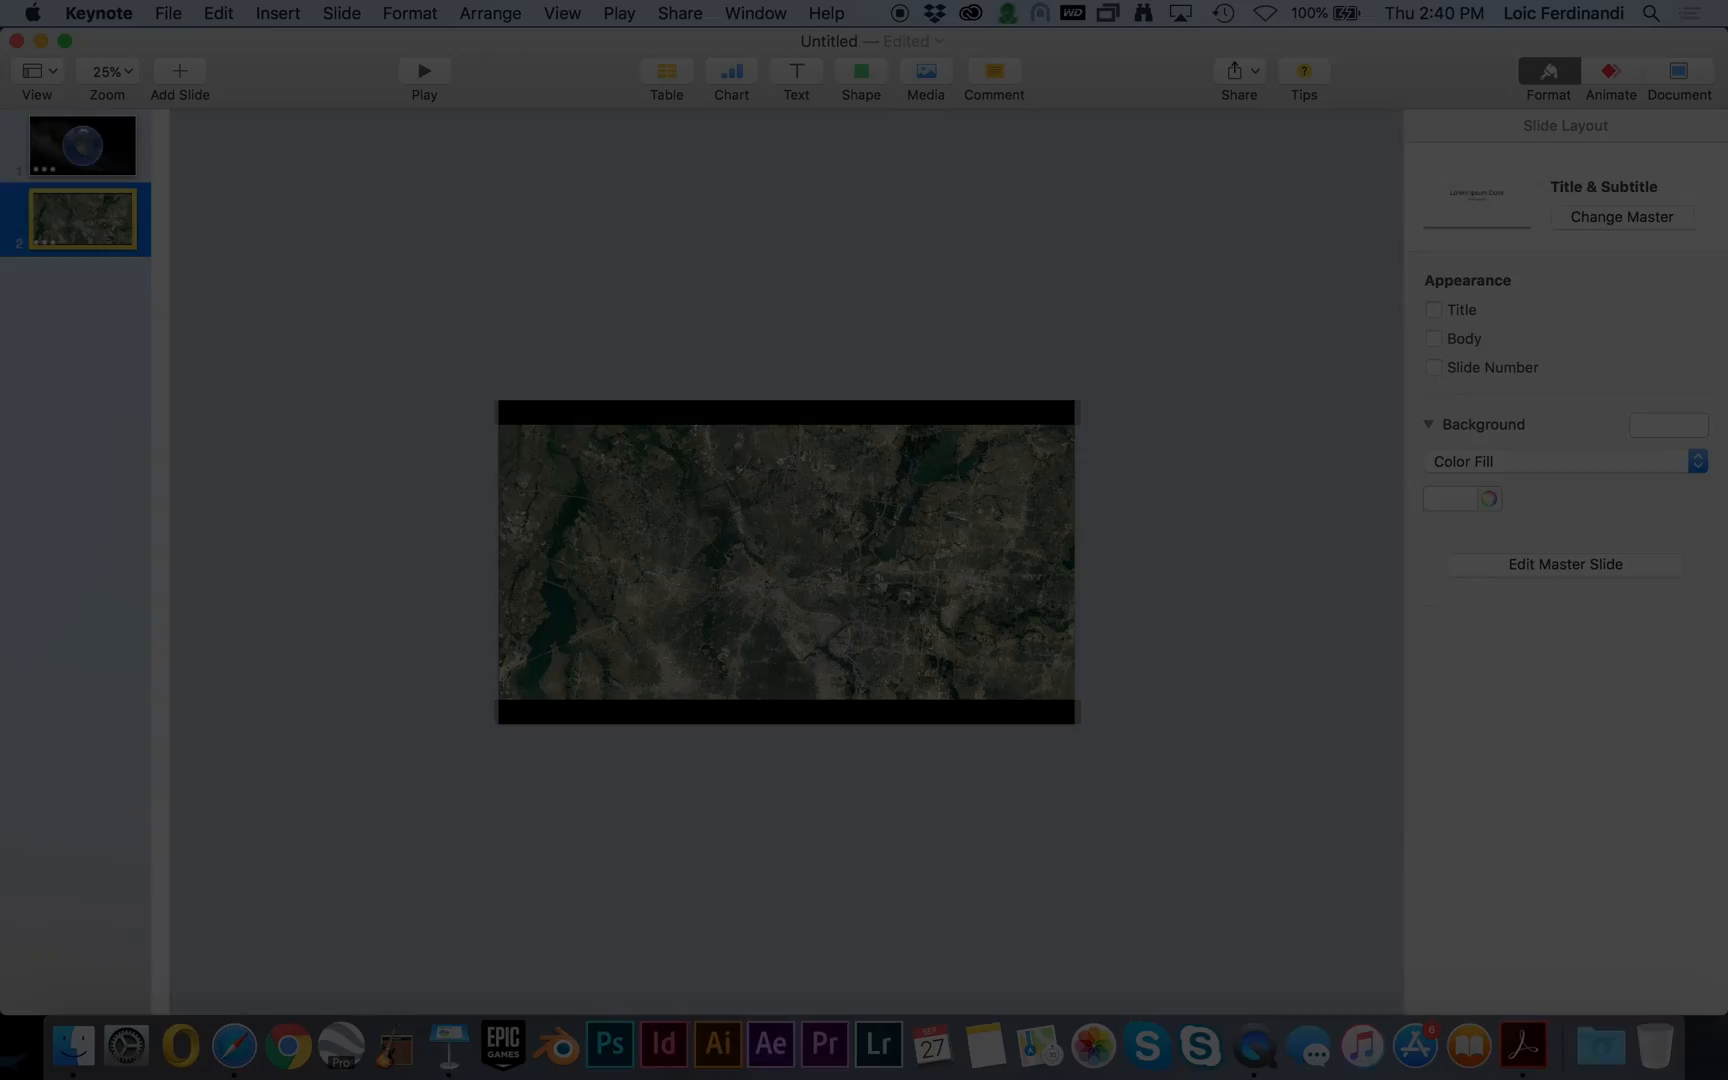
pyautogui.click(73, 157)
# Insert a square shape on the second slide and change its fill type to Color Fill.
pyautogui.click(86, 202)
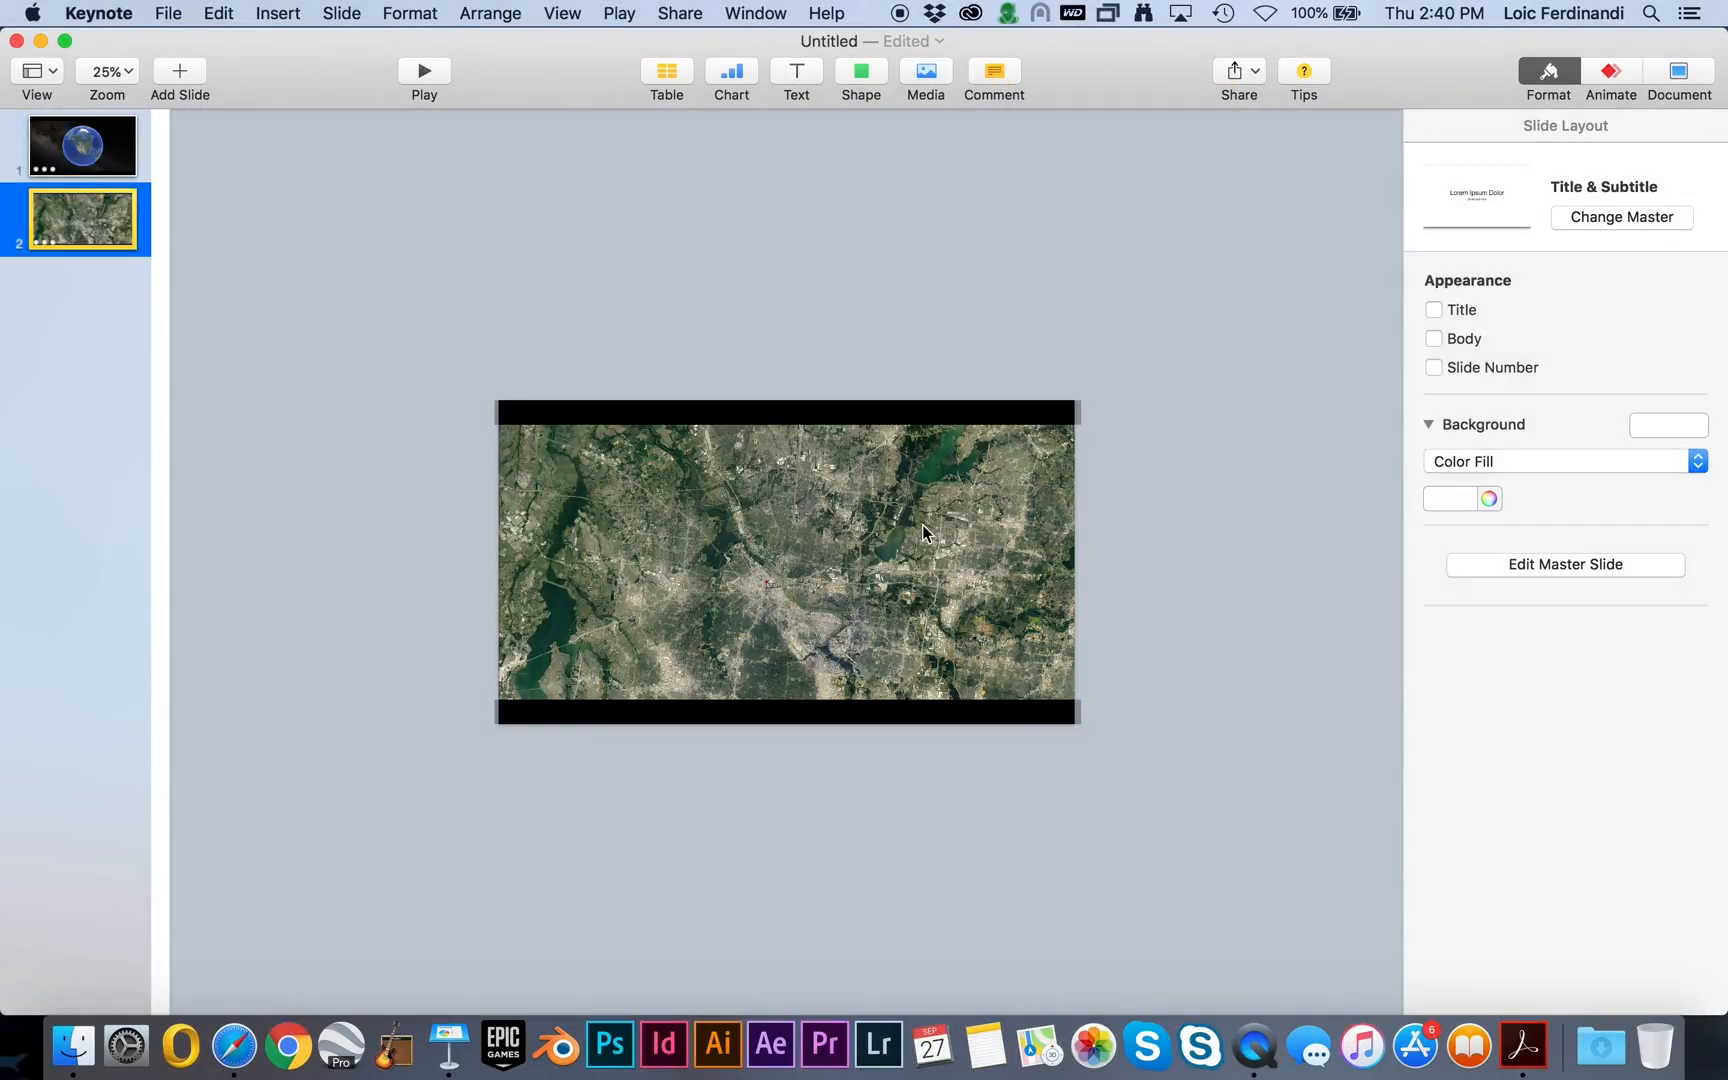
pyautogui.click(861, 74)
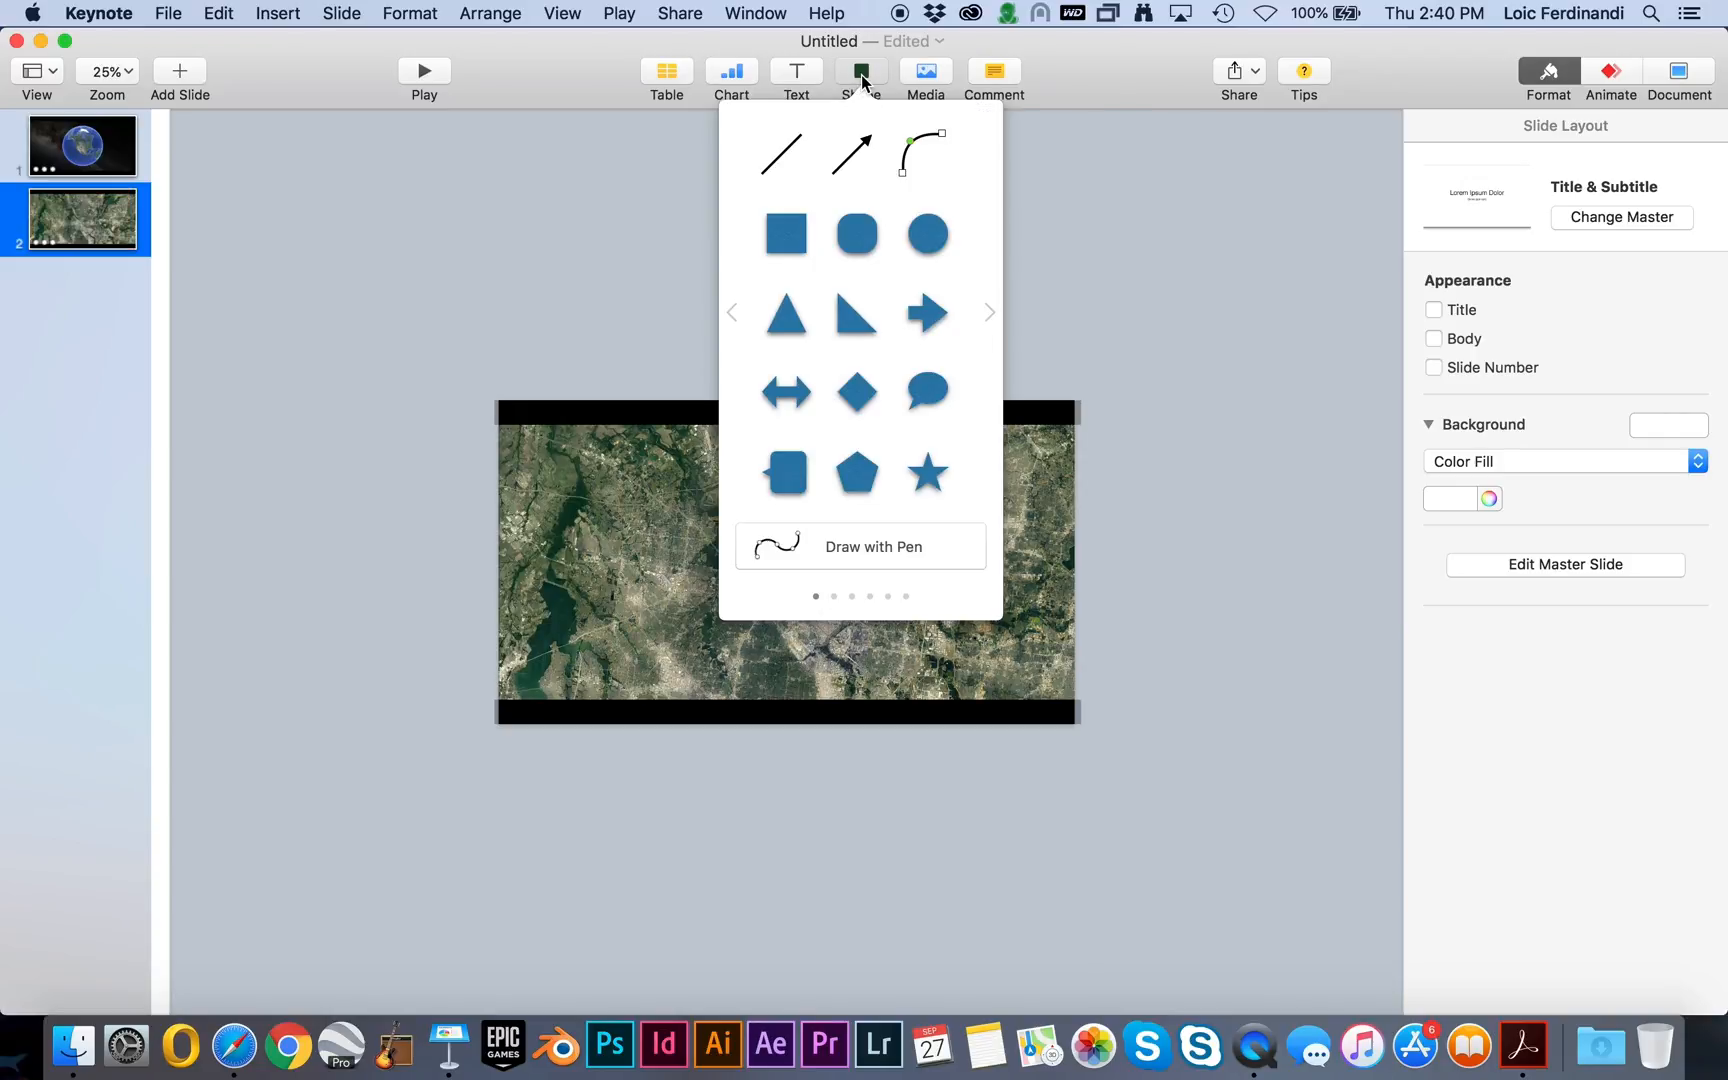
pyautogui.click(792, 240)
pyautogui.click(1514, 440)
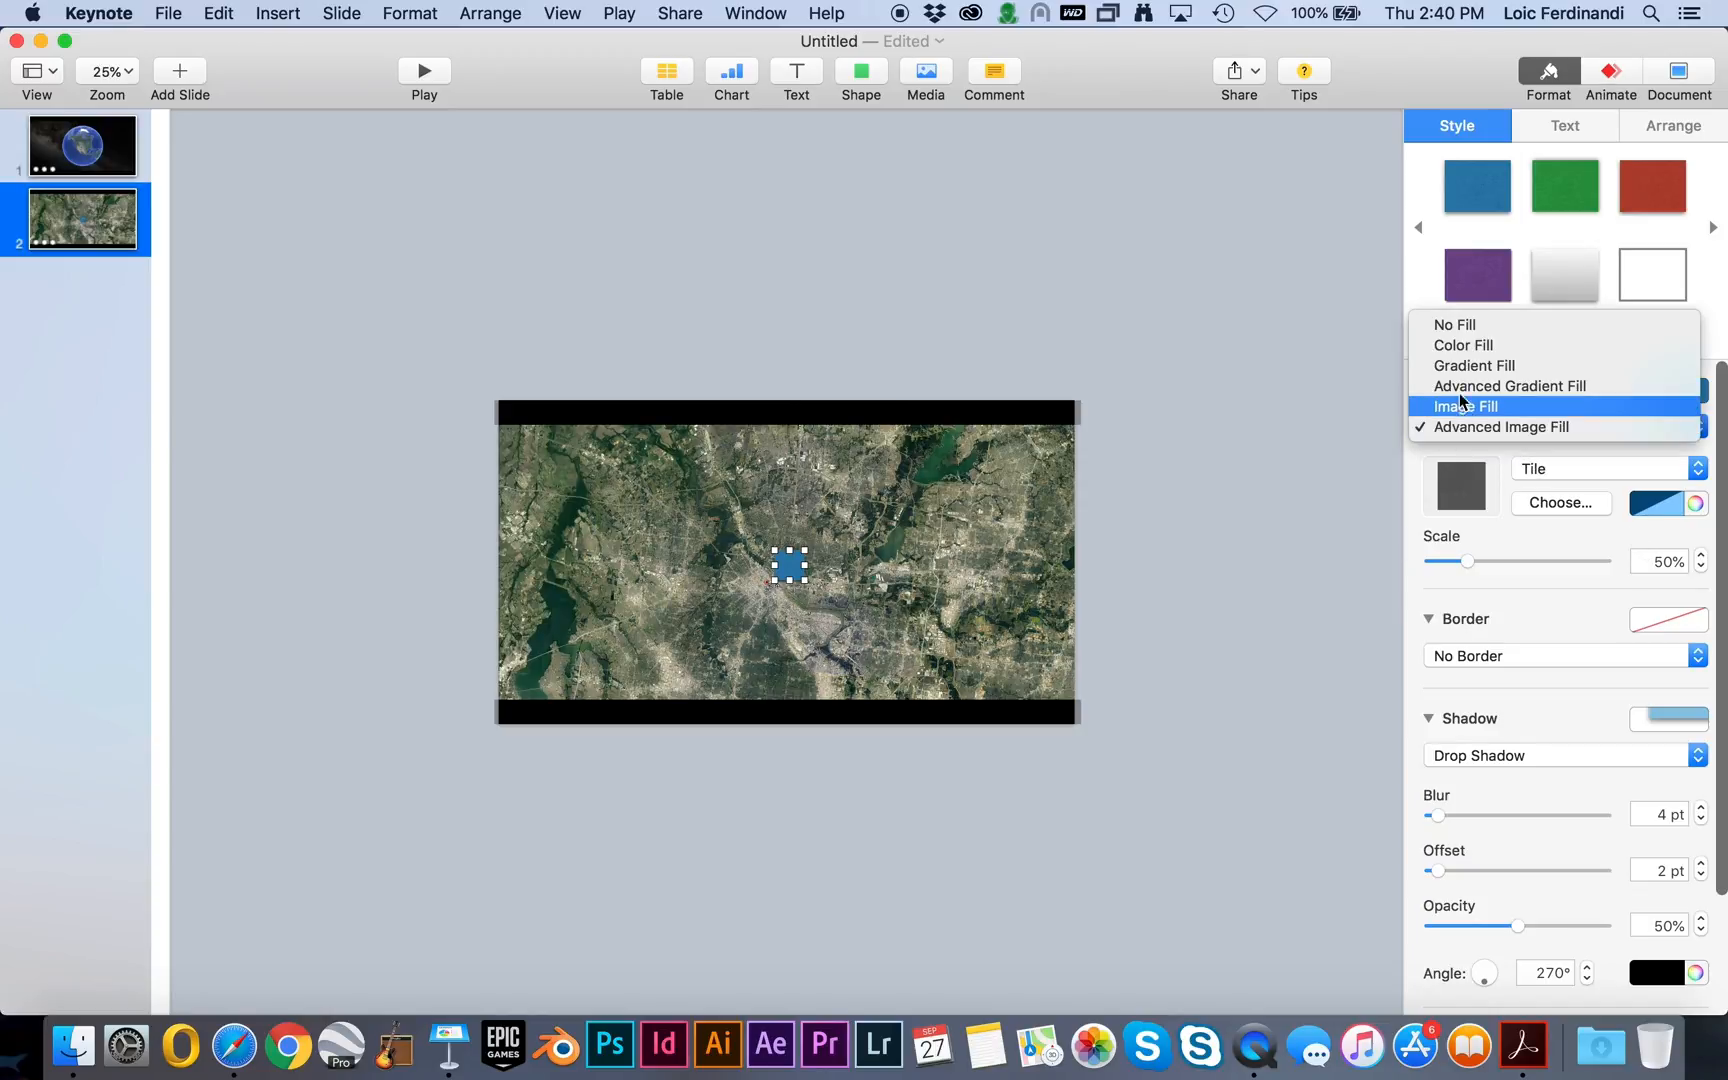
pyautogui.click(1455, 345)
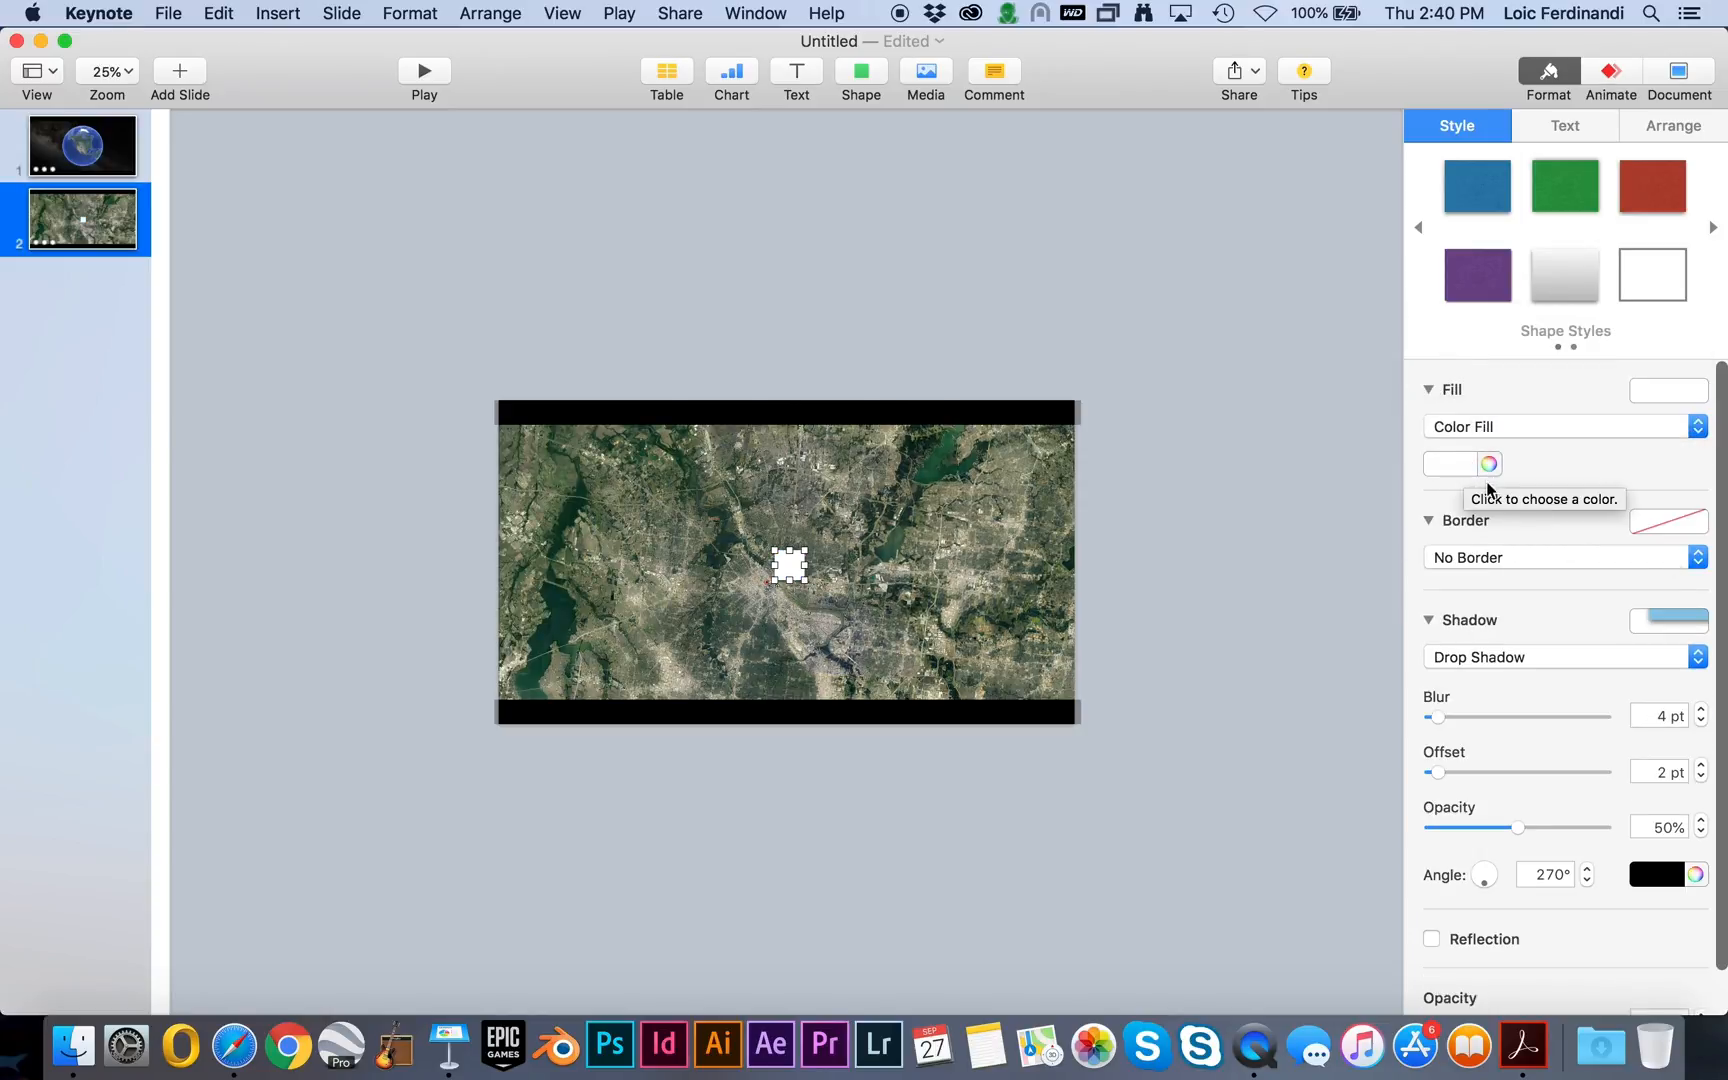
# Stretch the white square to the slide's full height and widen it to cover about the right third of the slide.
pyautogui.moveTo(790, 548); pyautogui.dragTo(799, 399)
pyautogui.moveTo(790, 579); pyautogui.dragTo(795, 721)
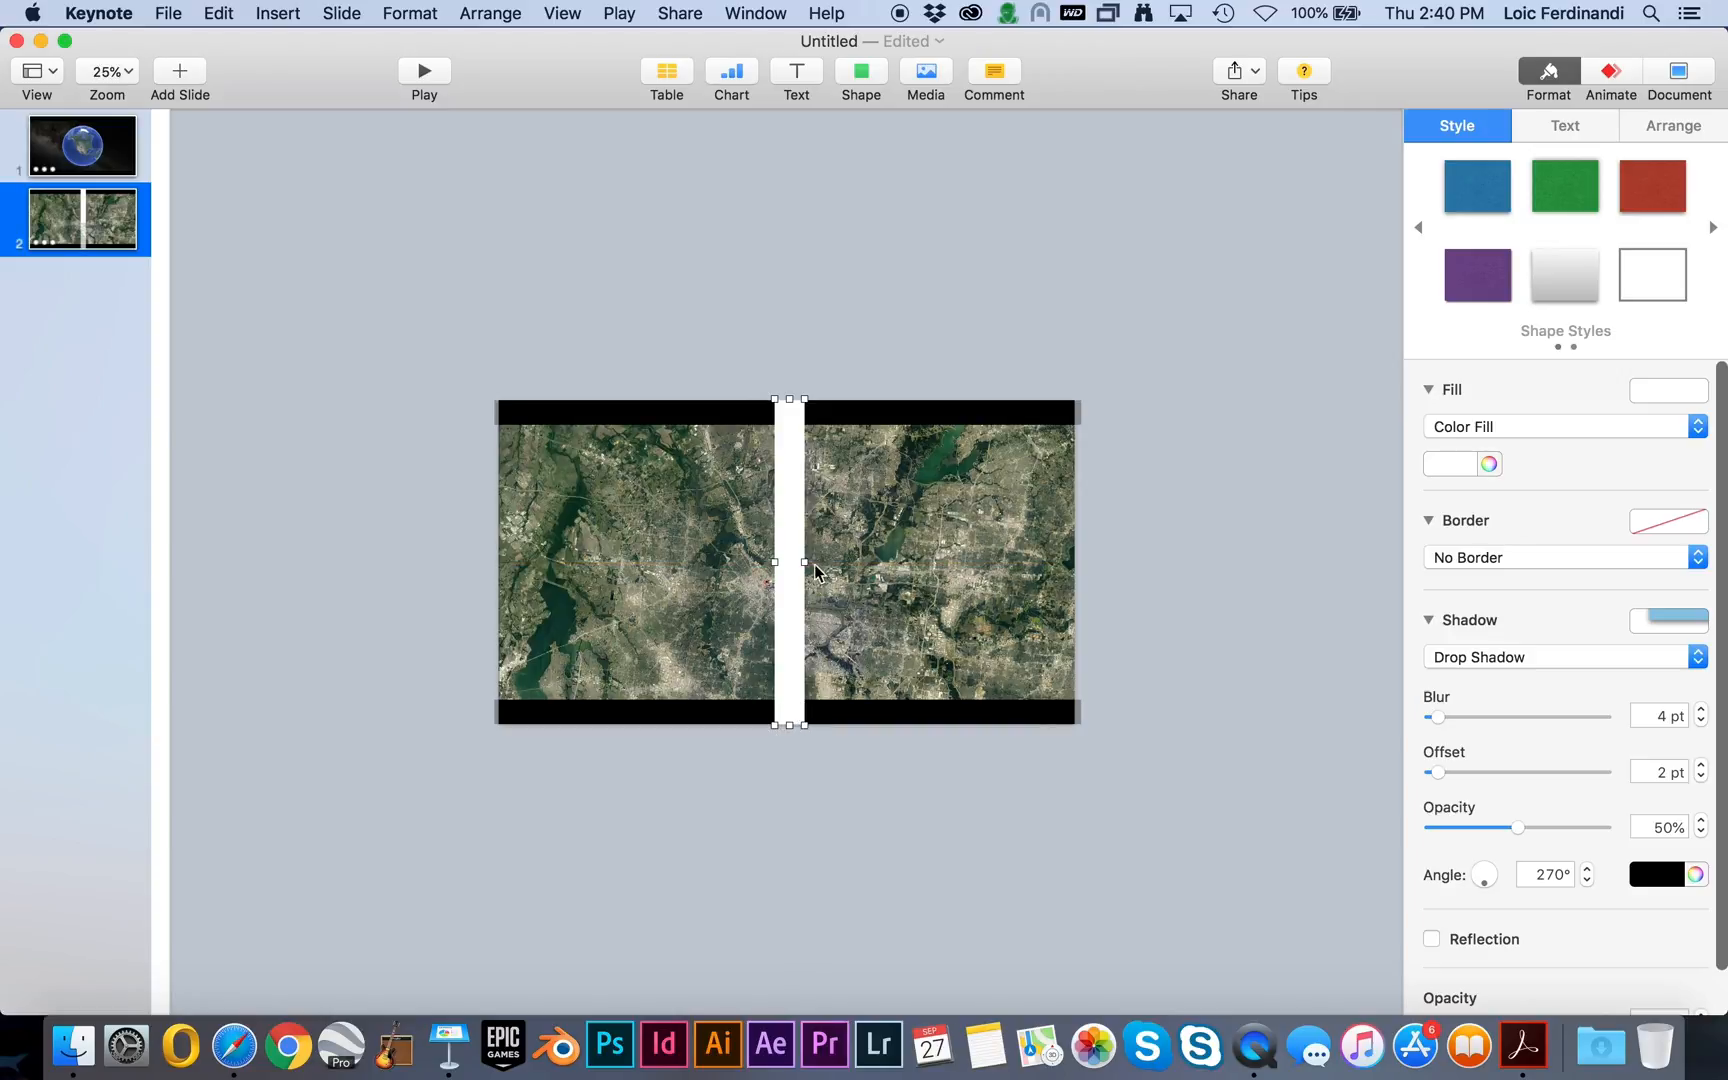
pyautogui.moveTo(805, 568); pyautogui.dragTo(997, 556)
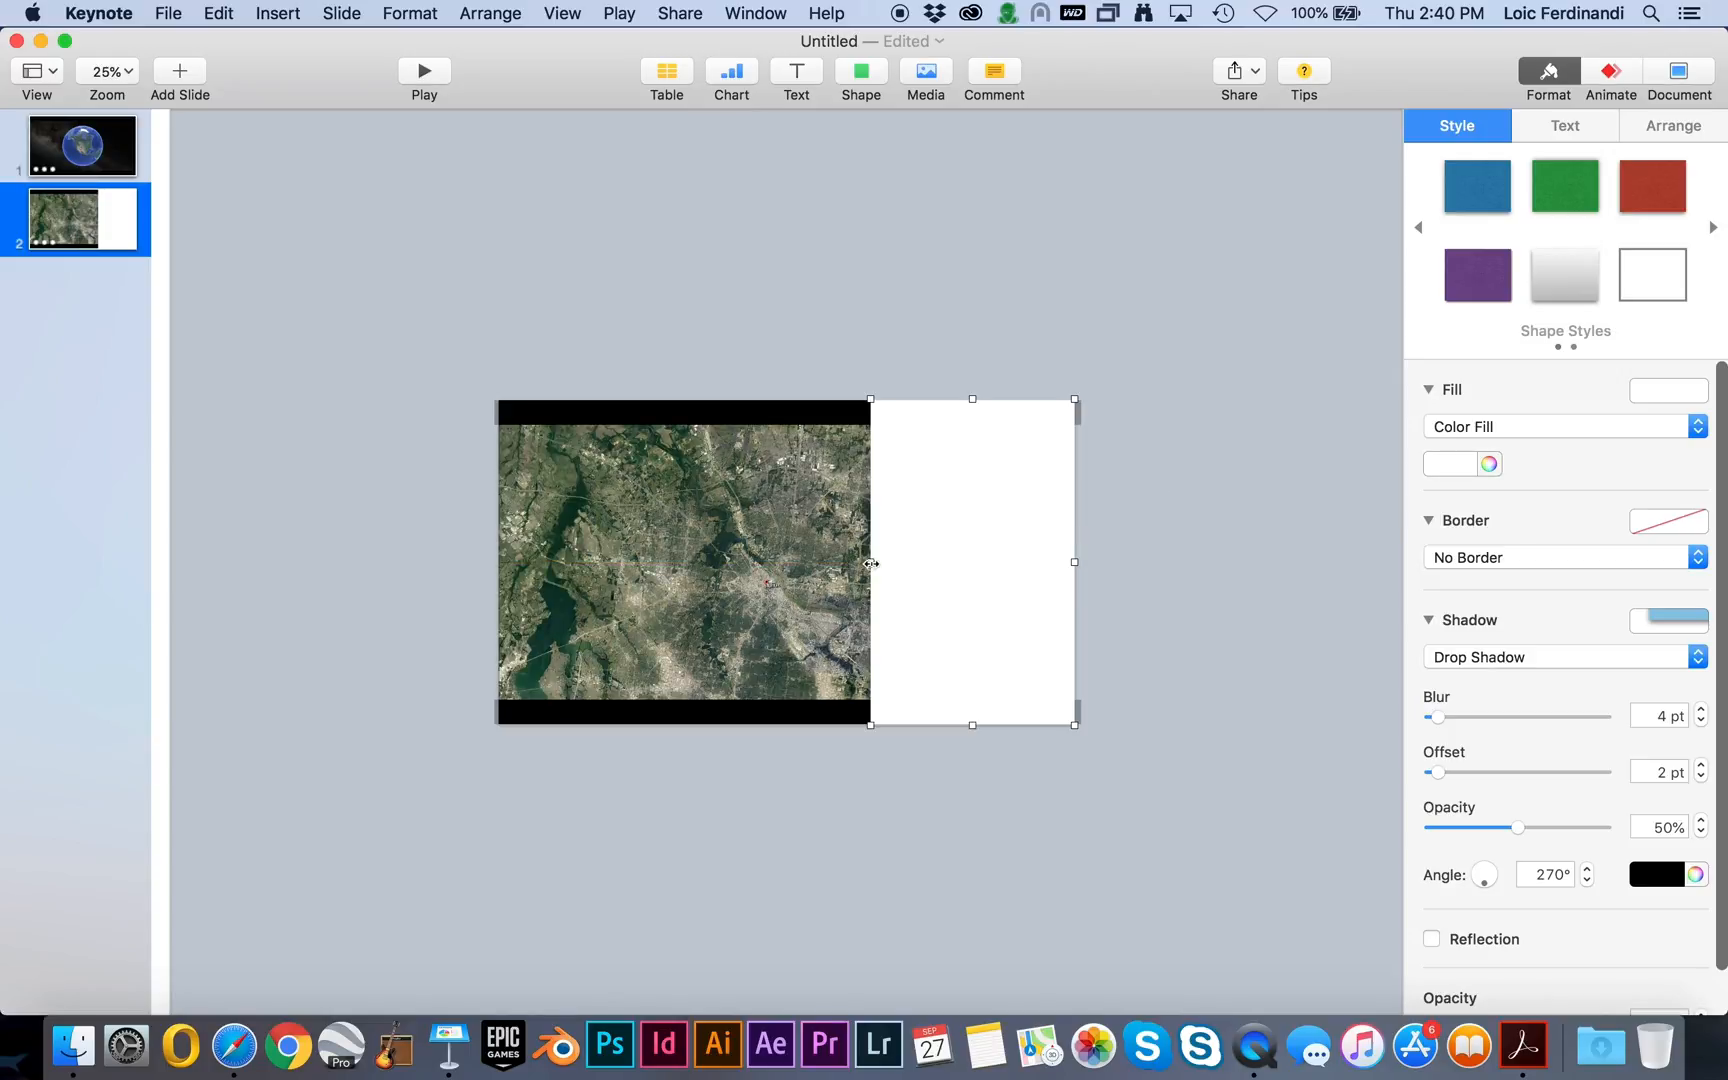
pyautogui.moveTo(871, 562); pyautogui.dragTo(866, 562)
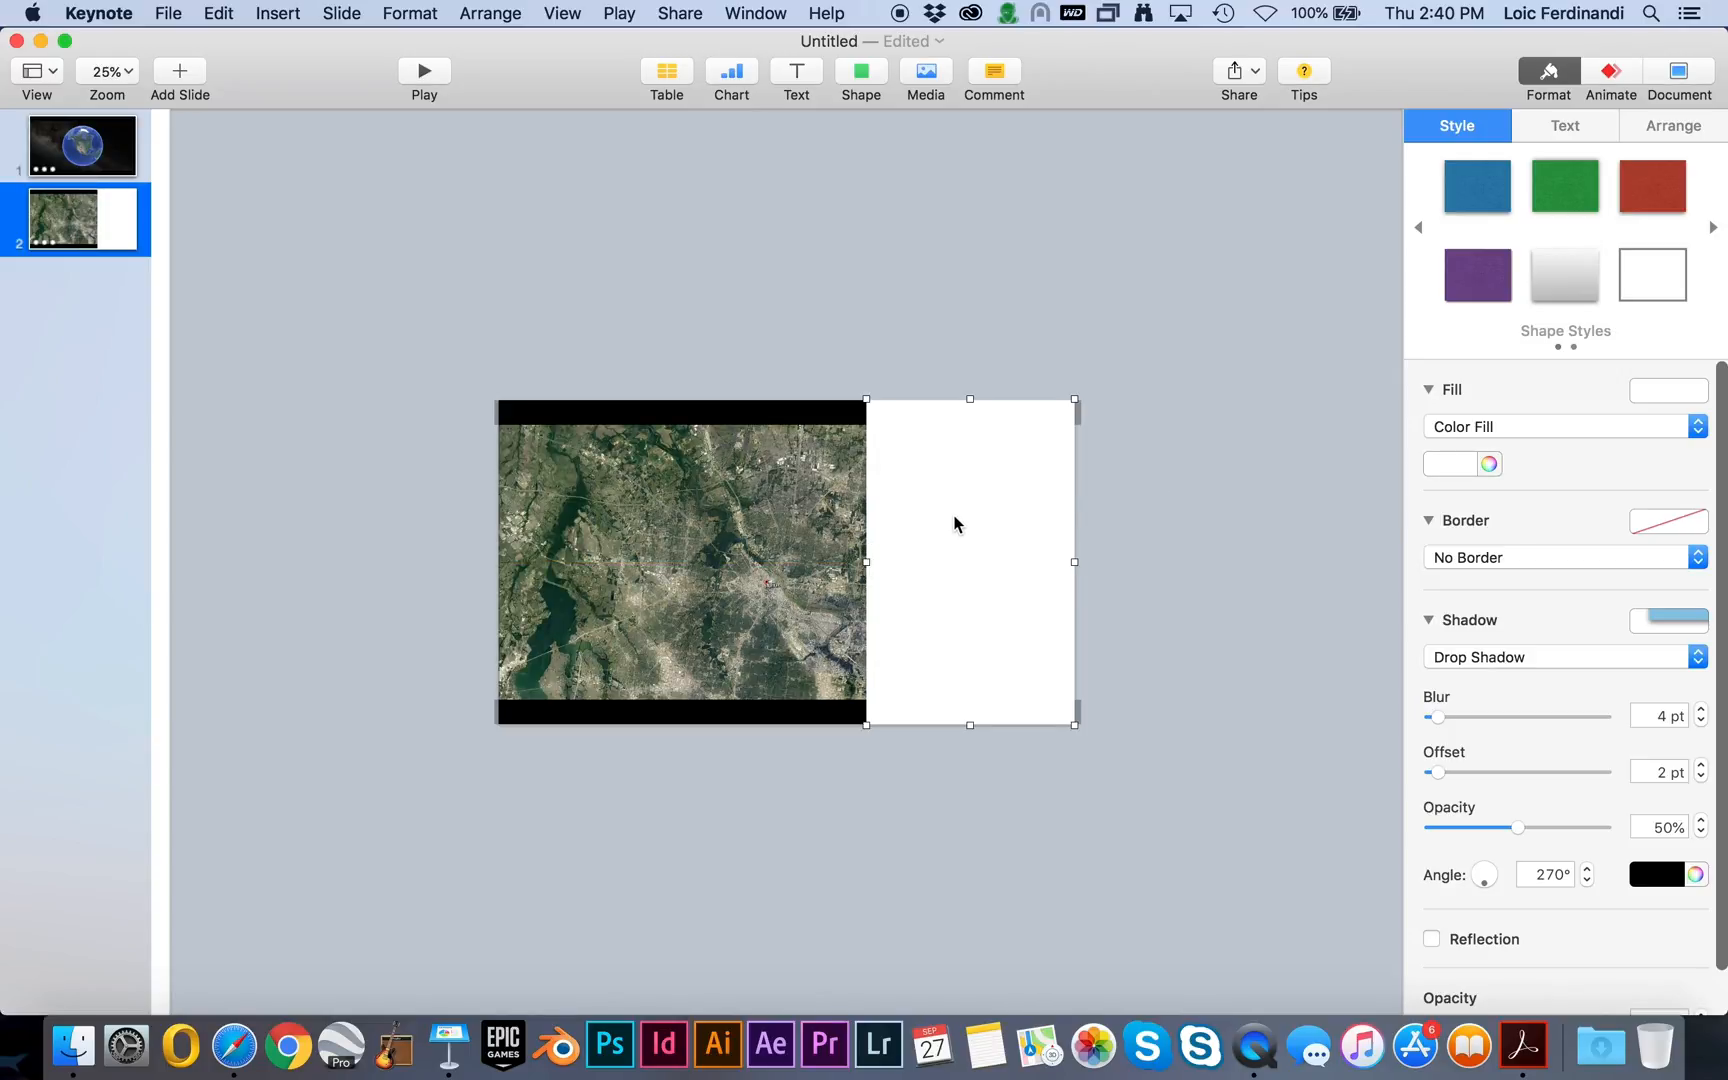
# Send the white panel backward behind the letterbox bars and move it just off the slide's right edge.
pyautogui.click(522, 10)
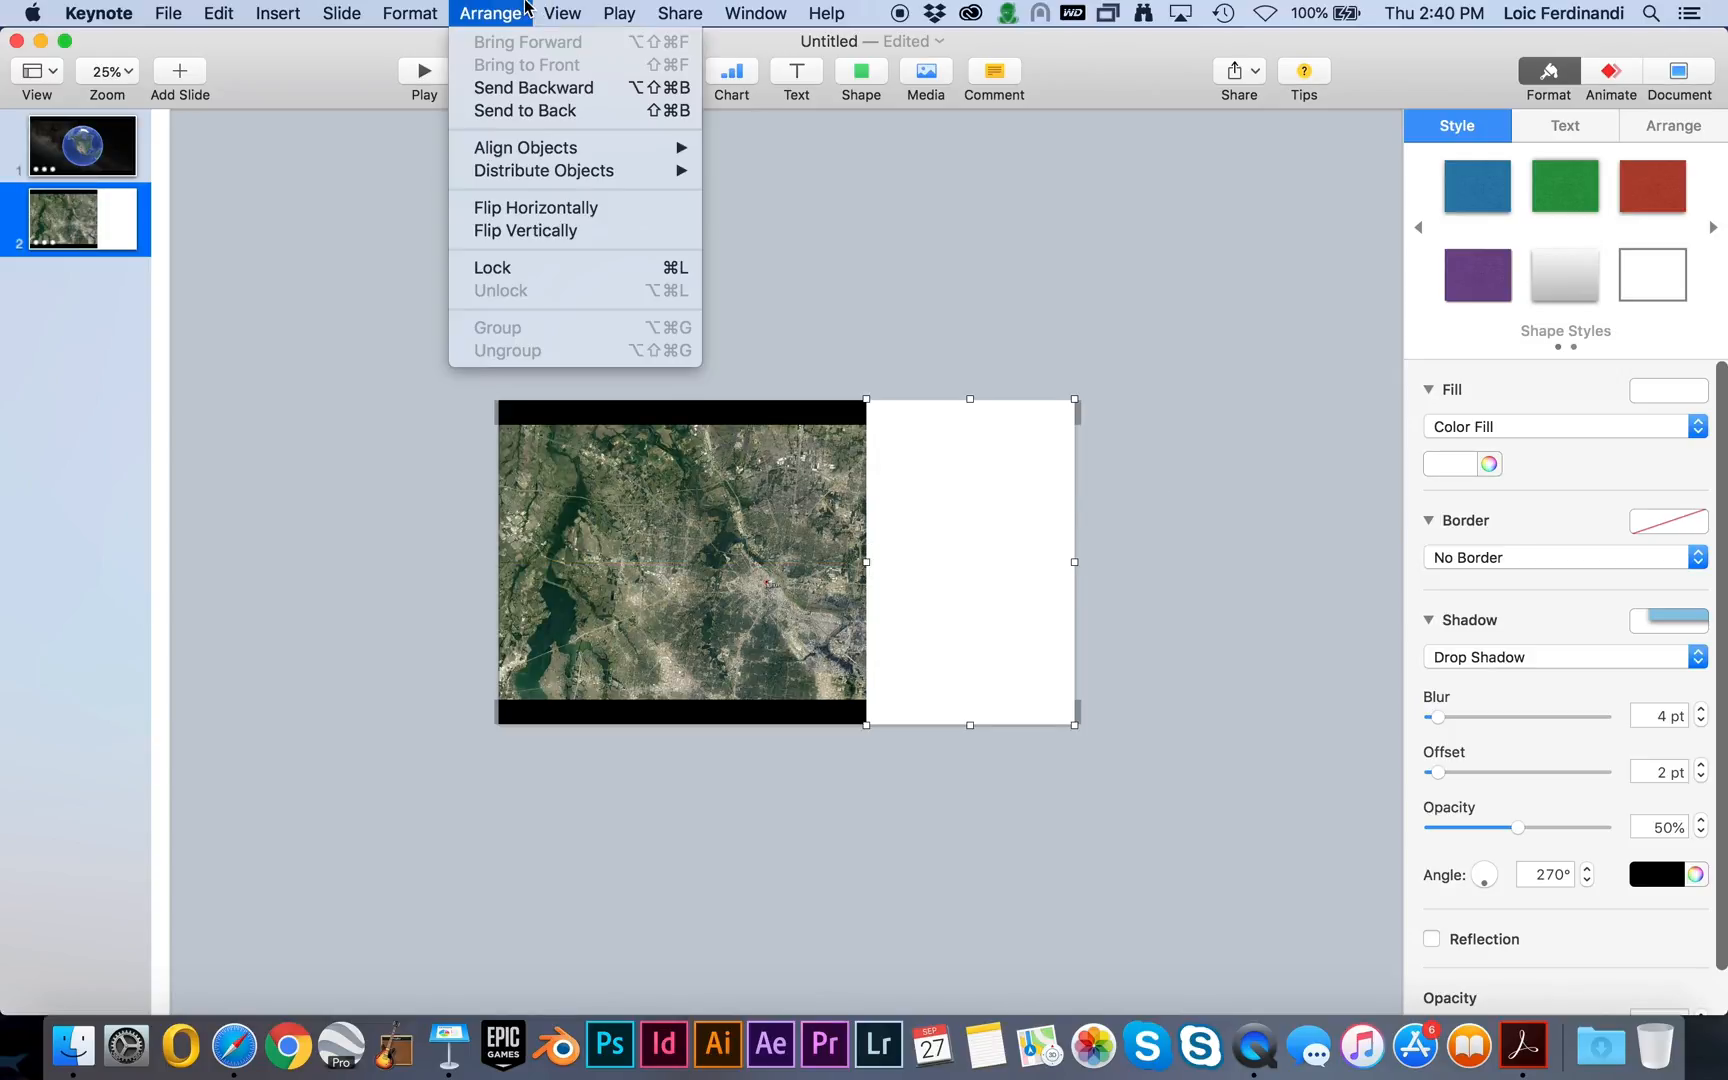
pyautogui.click(519, 89)
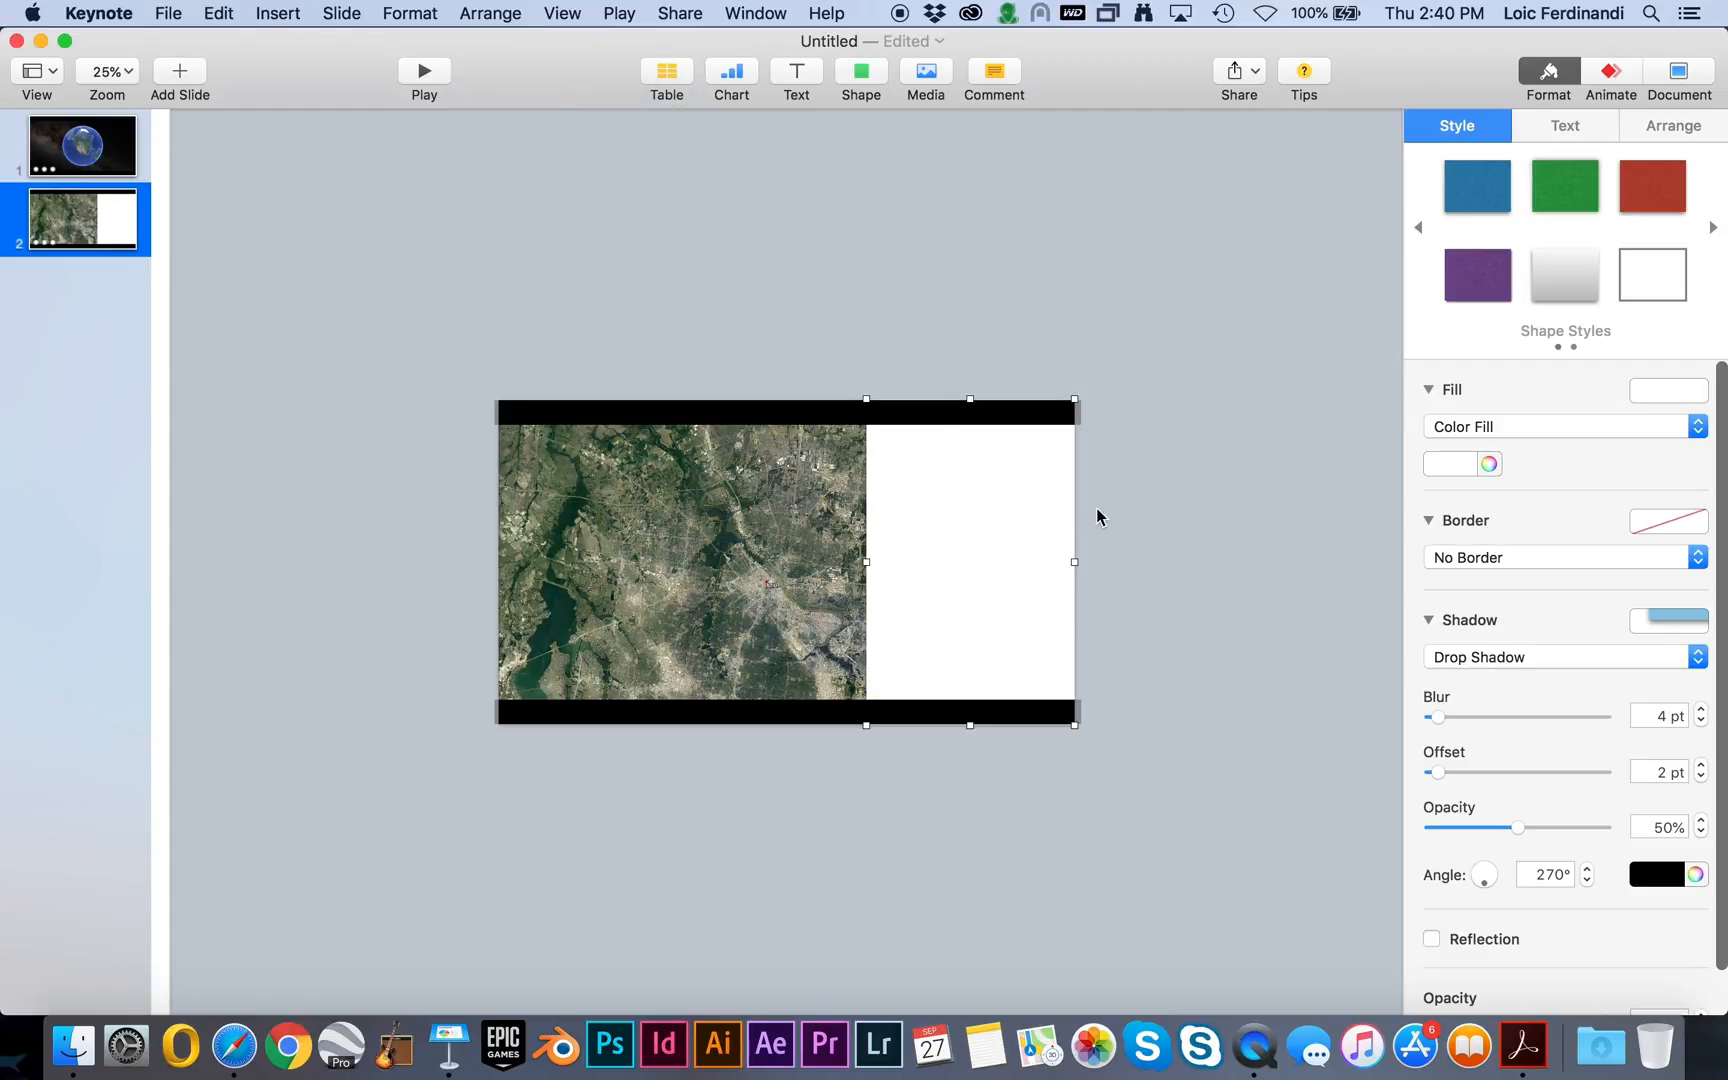
pyautogui.moveTo(976, 516); pyautogui.dragTo(1195, 519)
pyautogui.click(1484, 428)
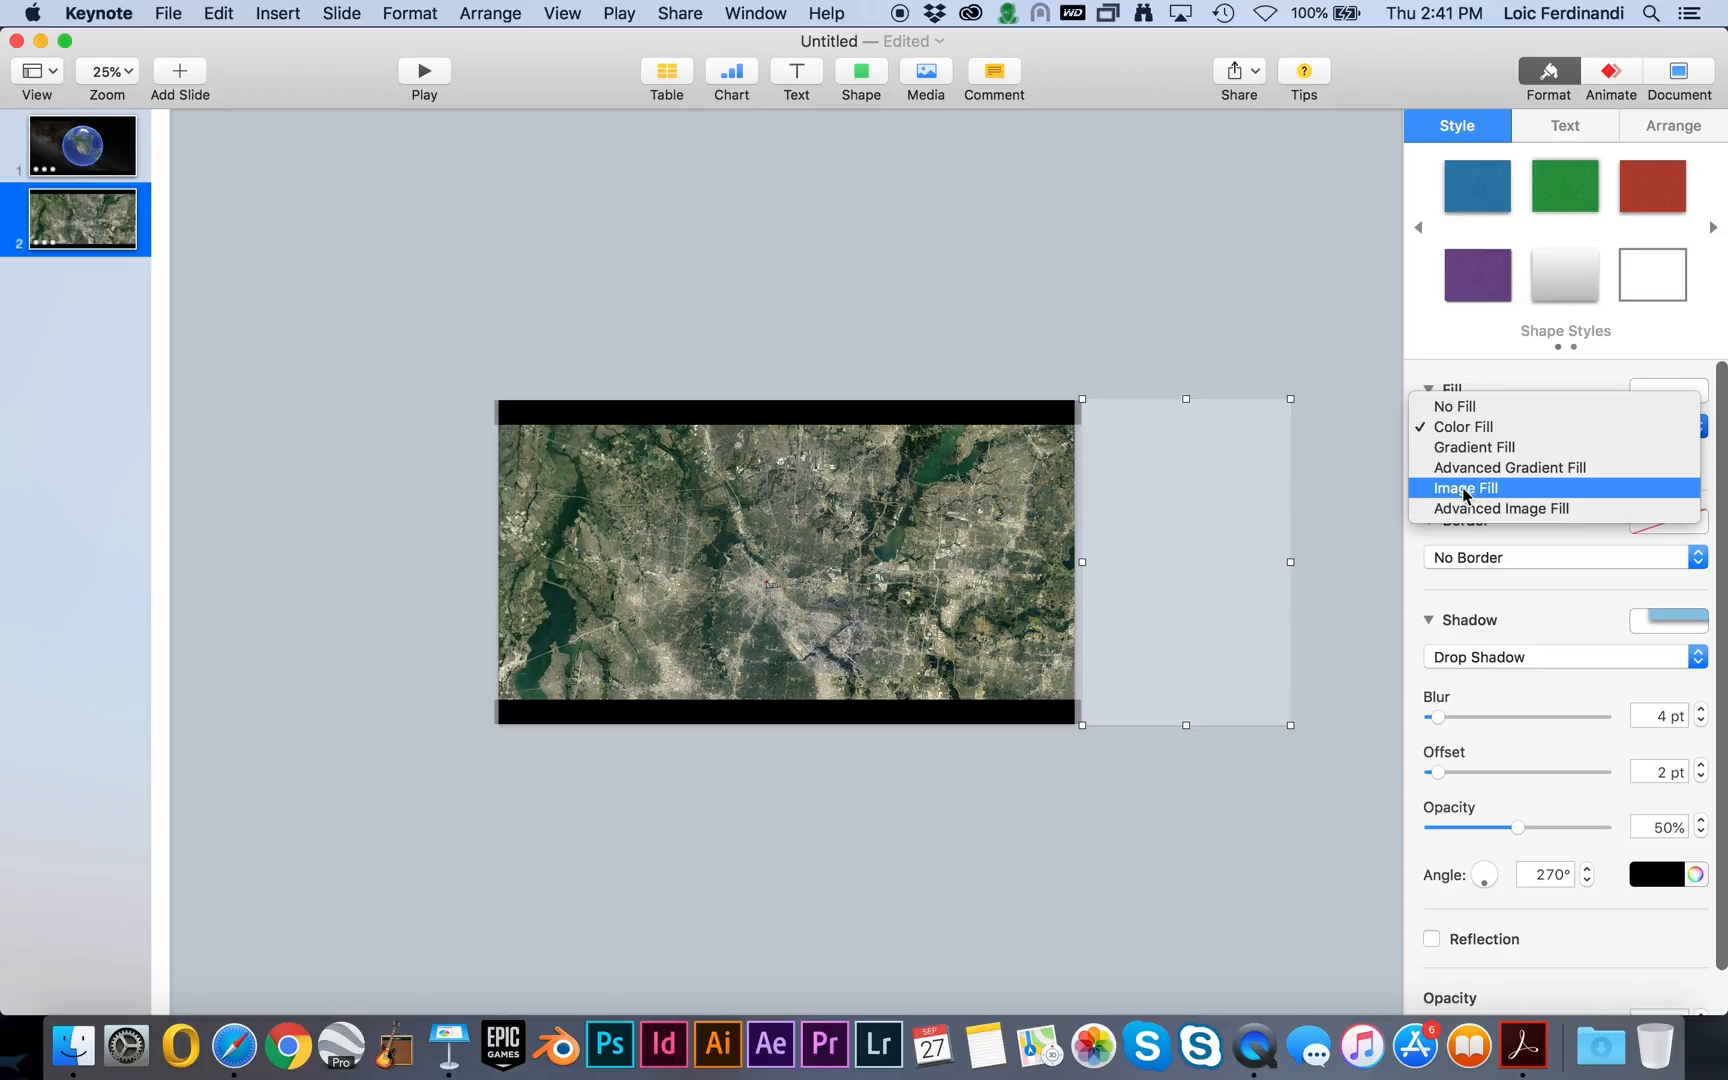
pyautogui.click(1259, 343)
pyautogui.click(1358, 463)
pyautogui.click(1222, 457)
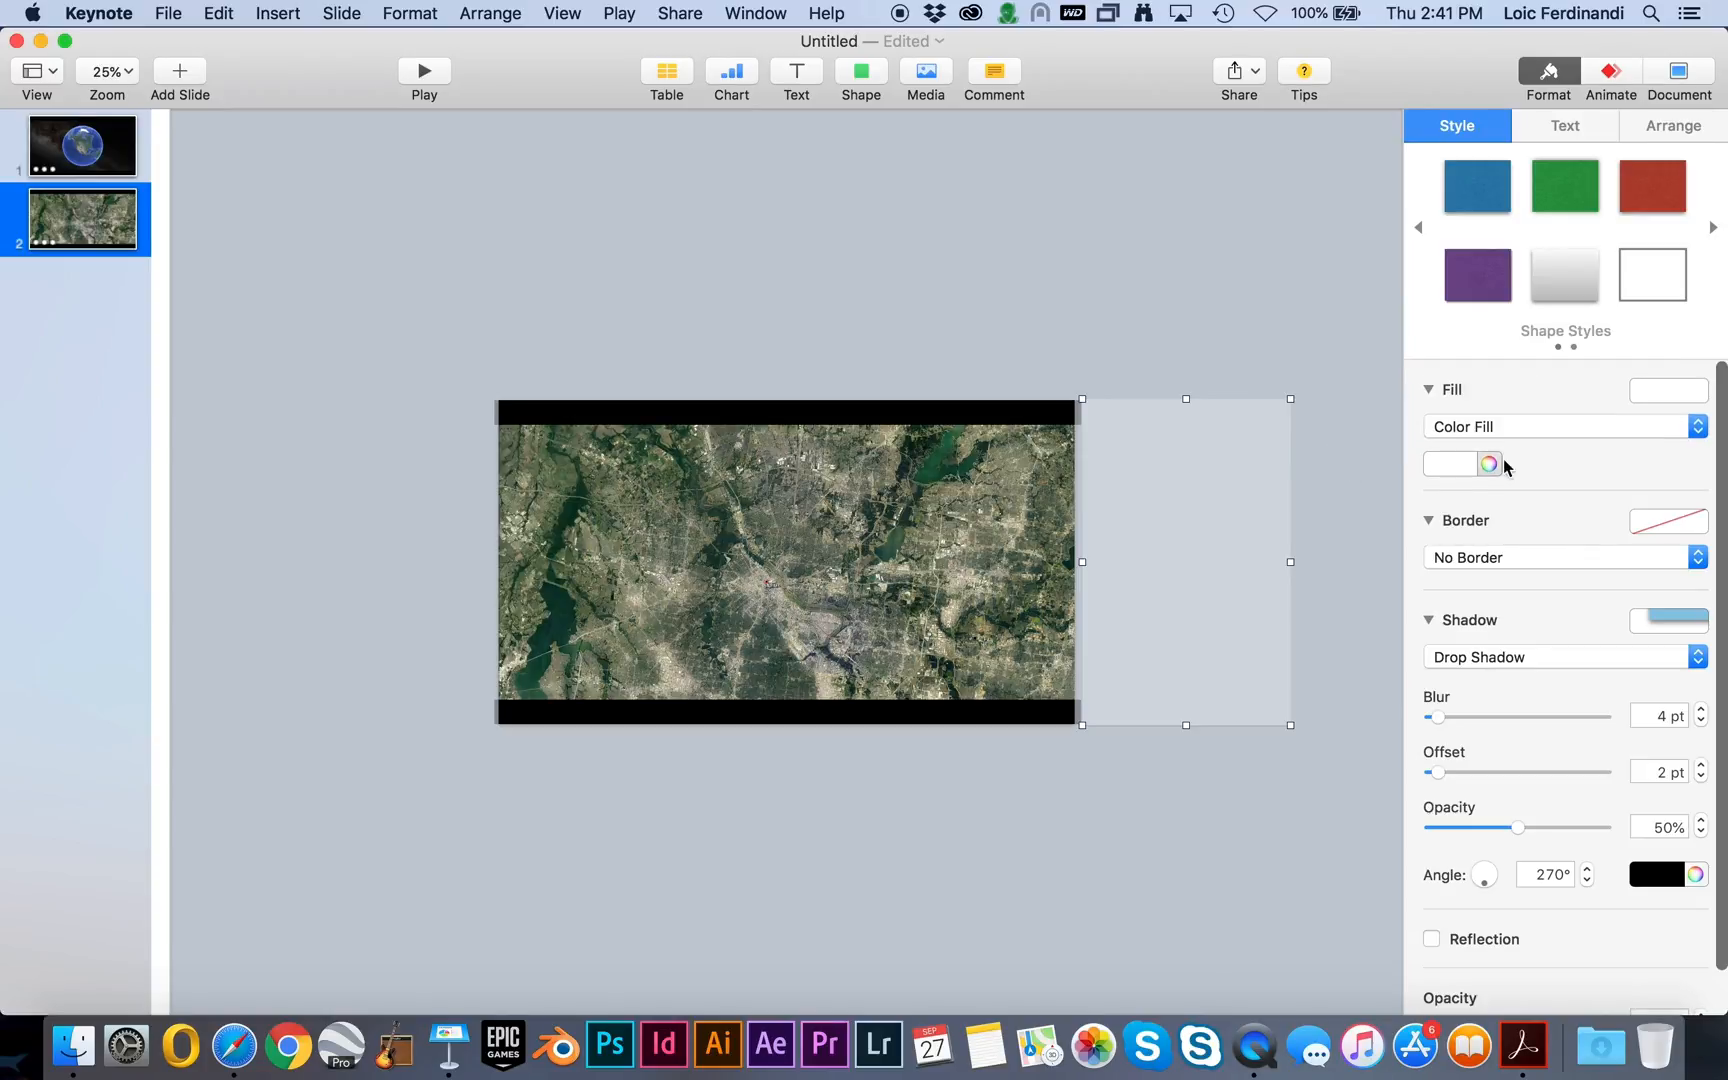
# Add a Move action to the white panel that slides it onto the slide's right side at X 1226 pt, and preview it.
pyautogui.click(1620, 80)
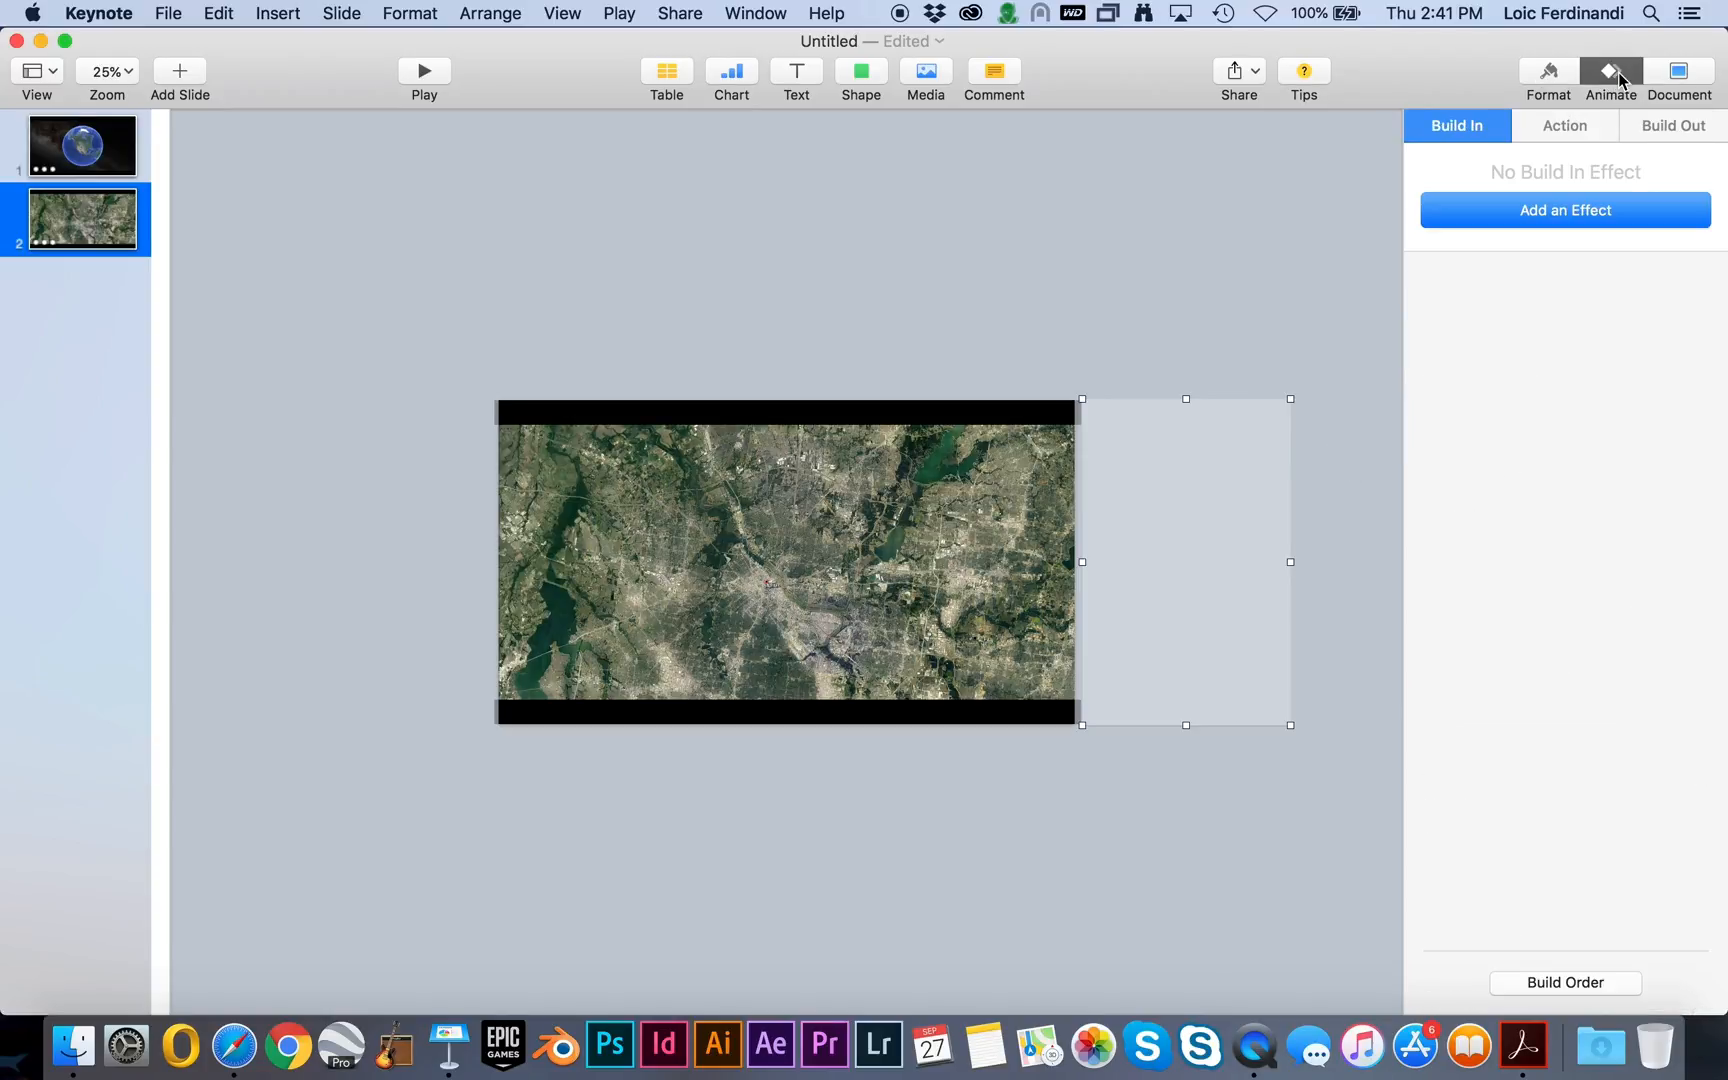
pyautogui.click(1567, 213)
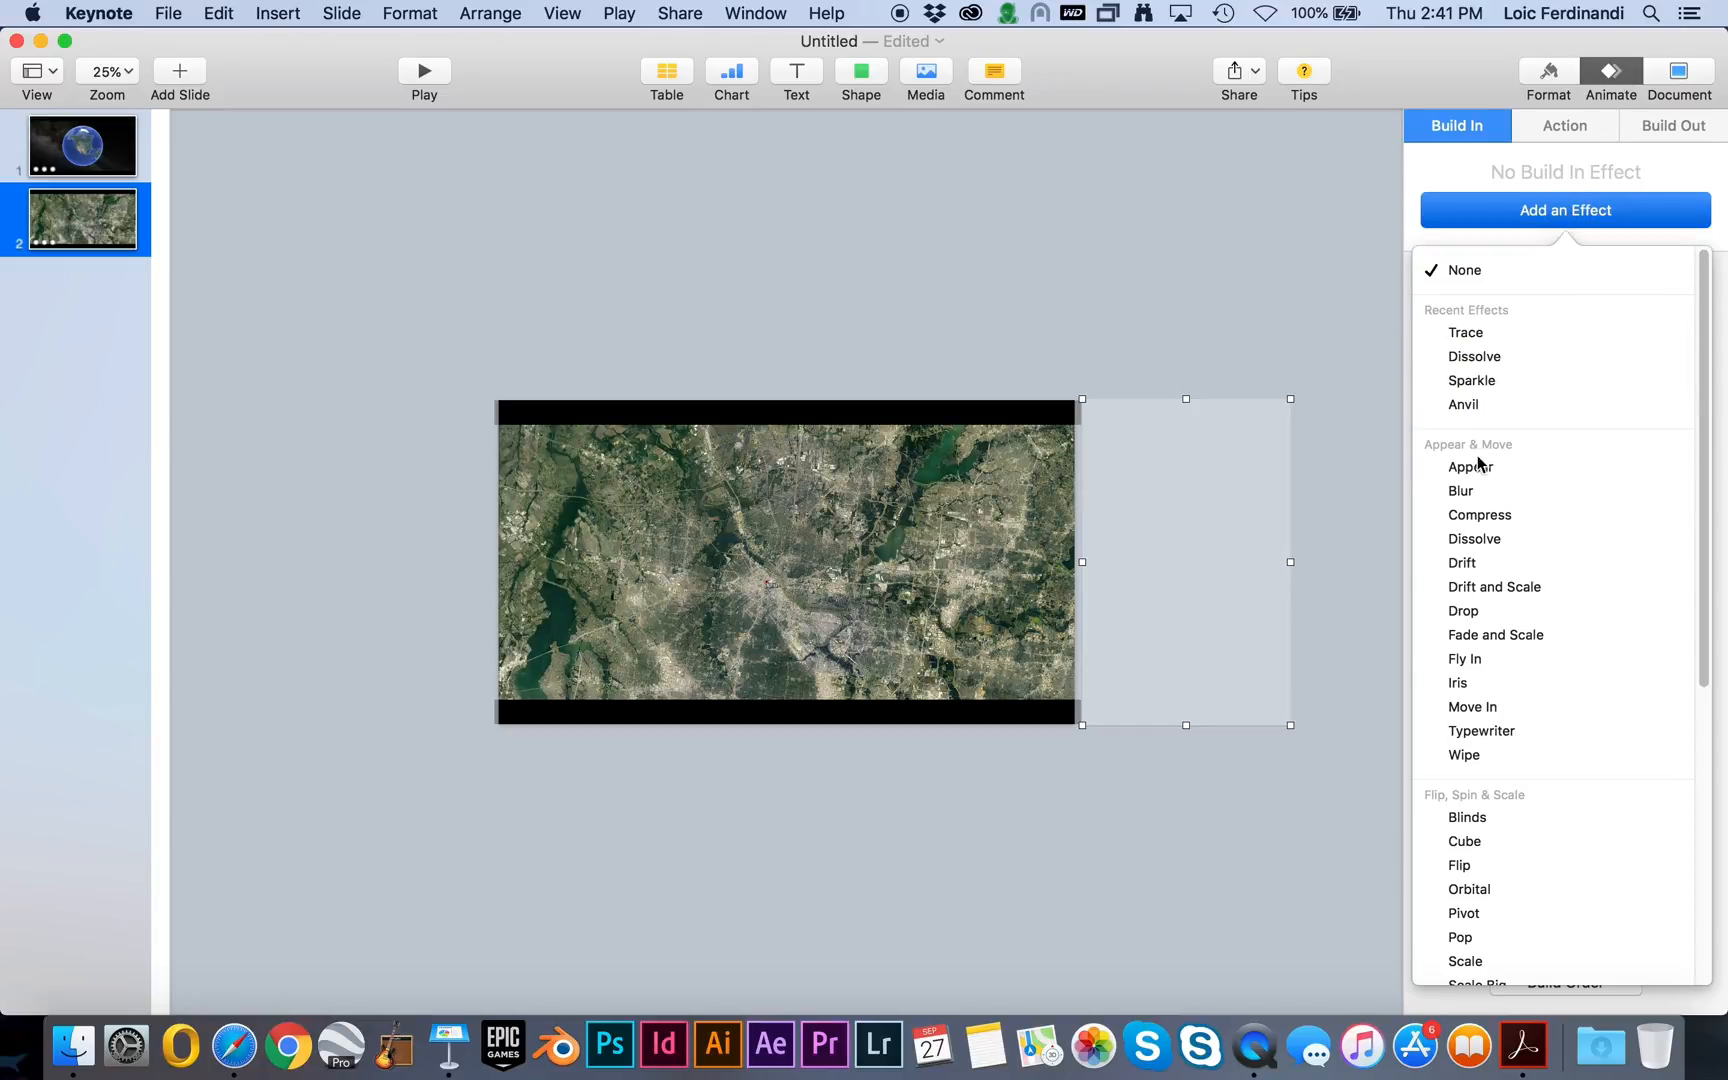
pyautogui.click(1556, 127)
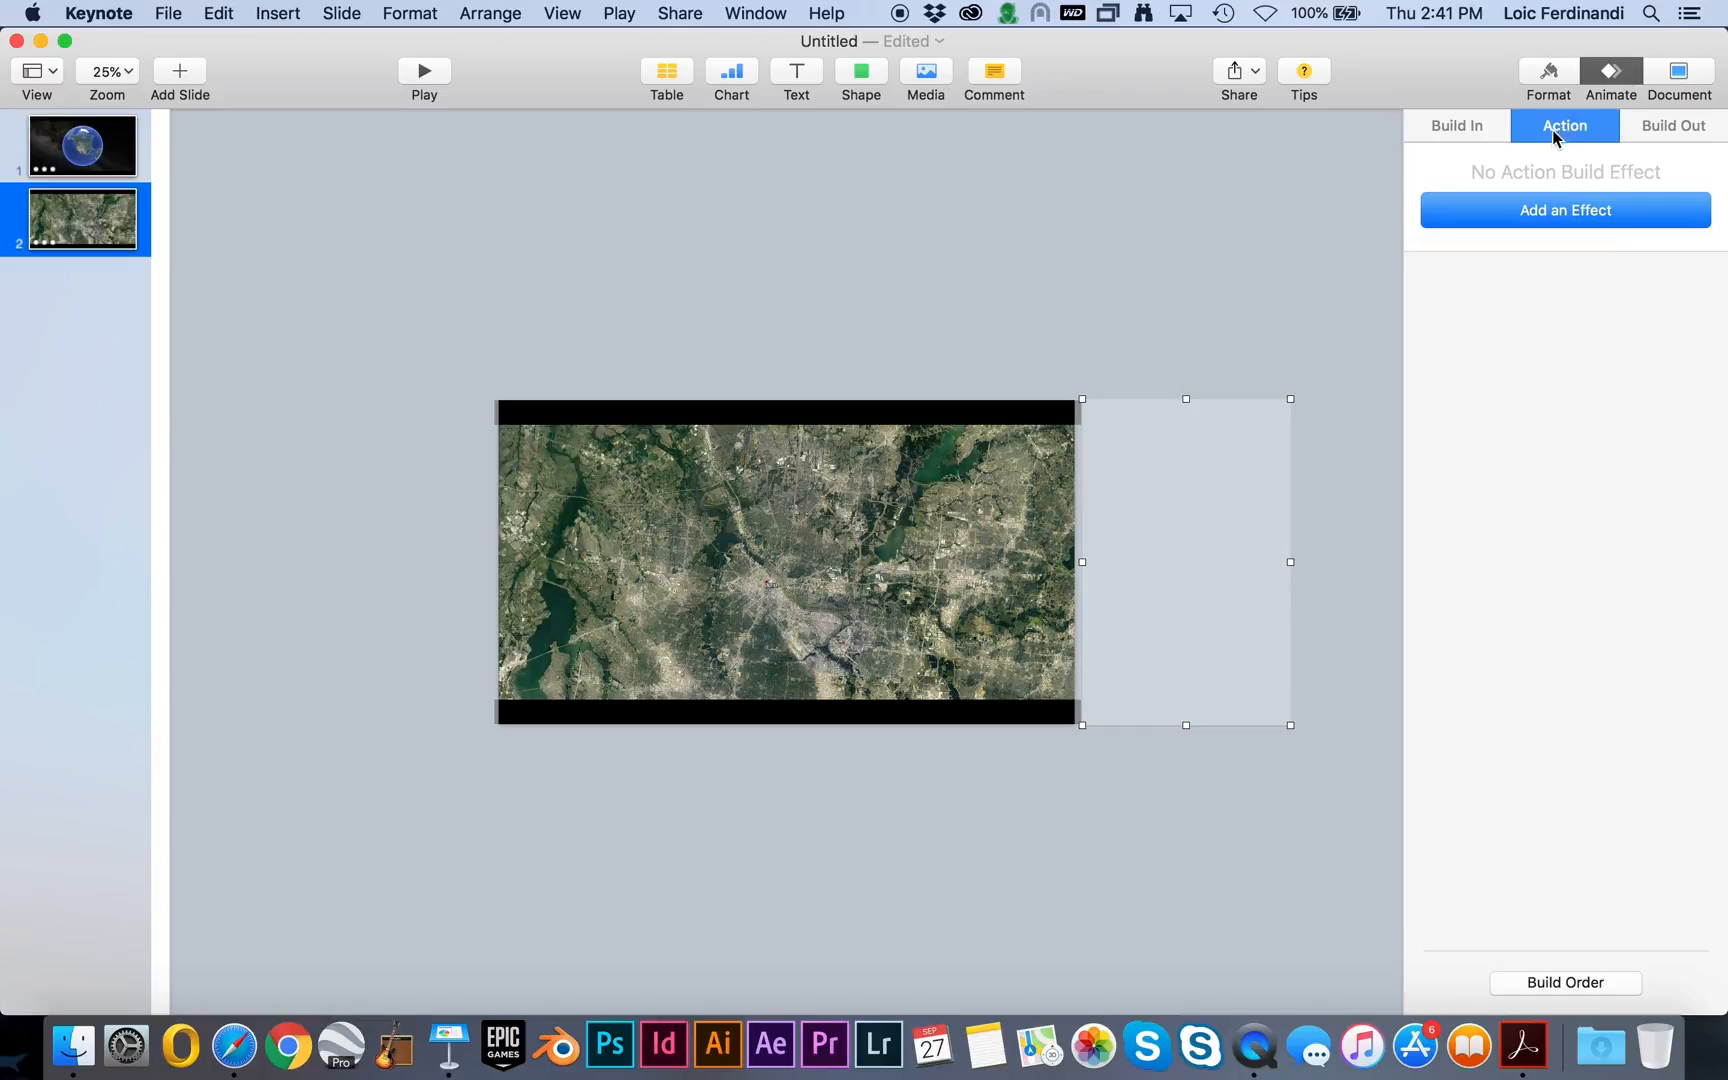
pyautogui.click(1552, 208)
pyautogui.click(1496, 330)
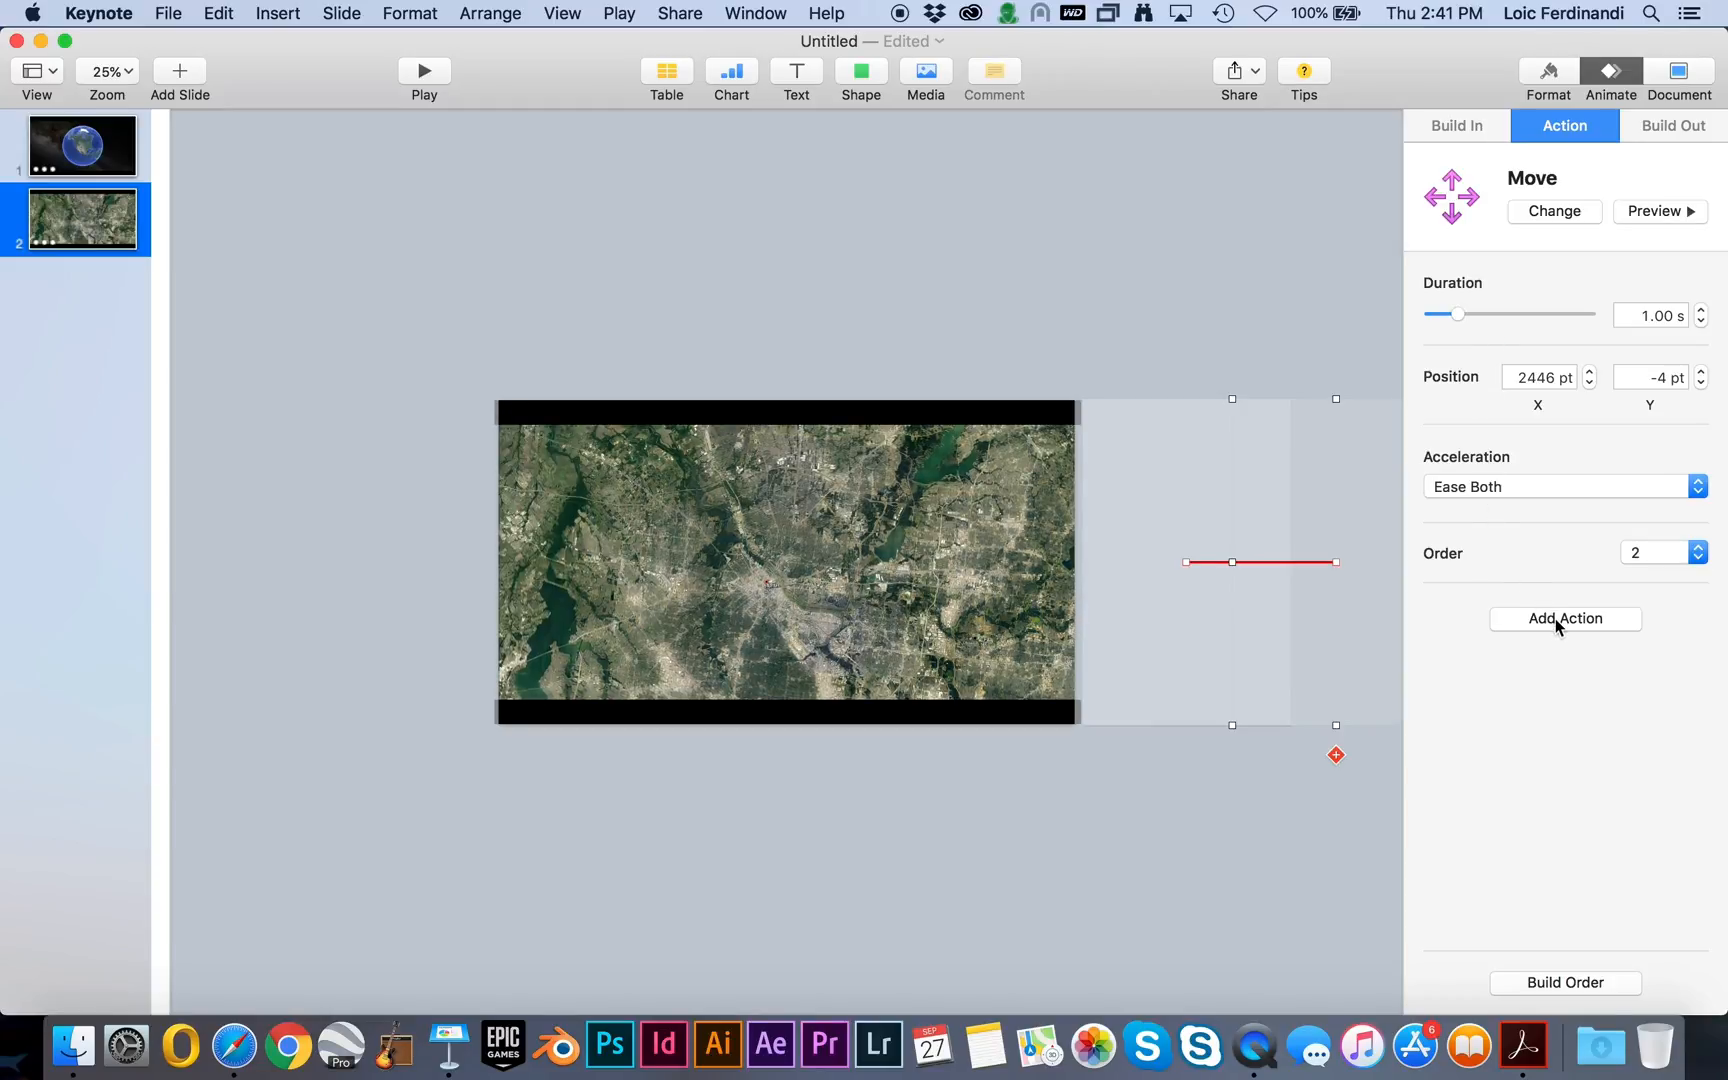
pyautogui.moveTo(1327, 629); pyautogui.dragTo(996, 622)
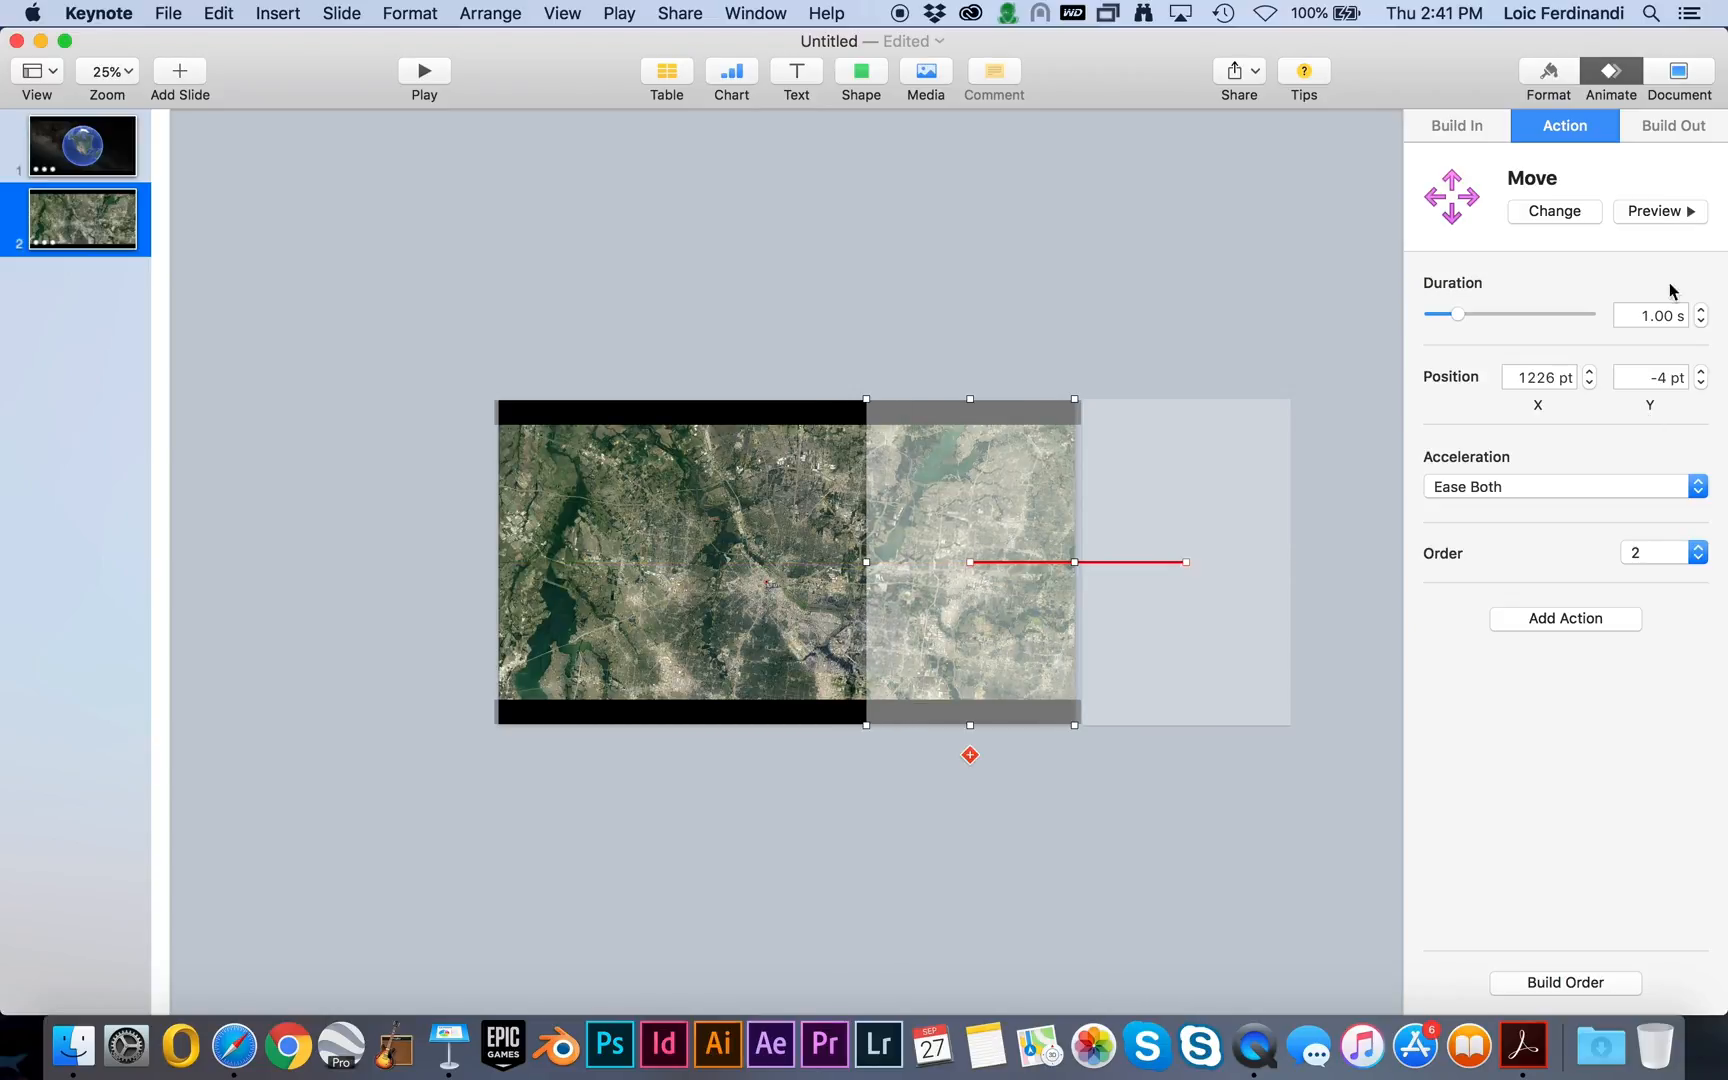
pyautogui.click(1662, 211)
# Add a second Move action that takes the white panel back off the slide's right edge, to X 1946 pt.
pyautogui.click(1547, 617)
pyautogui.click(1469, 706)
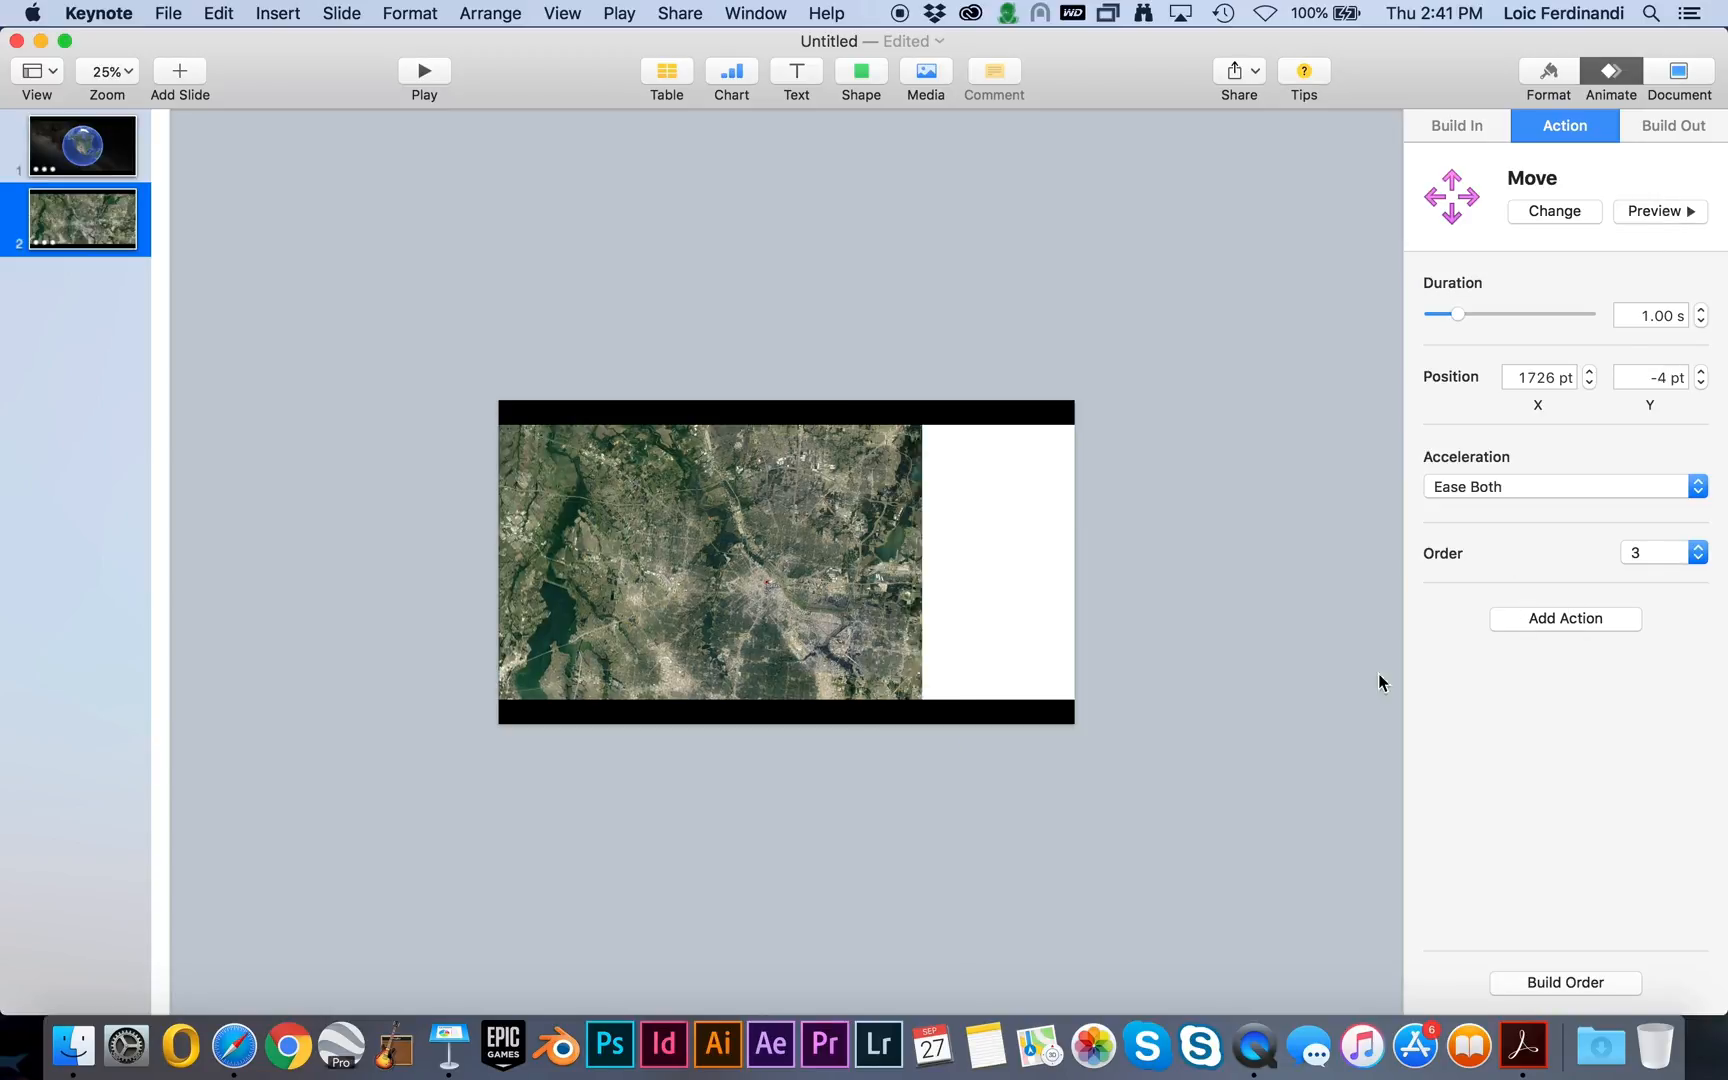
pyautogui.moveTo(1034, 536); pyautogui.dragTo(1099, 527)
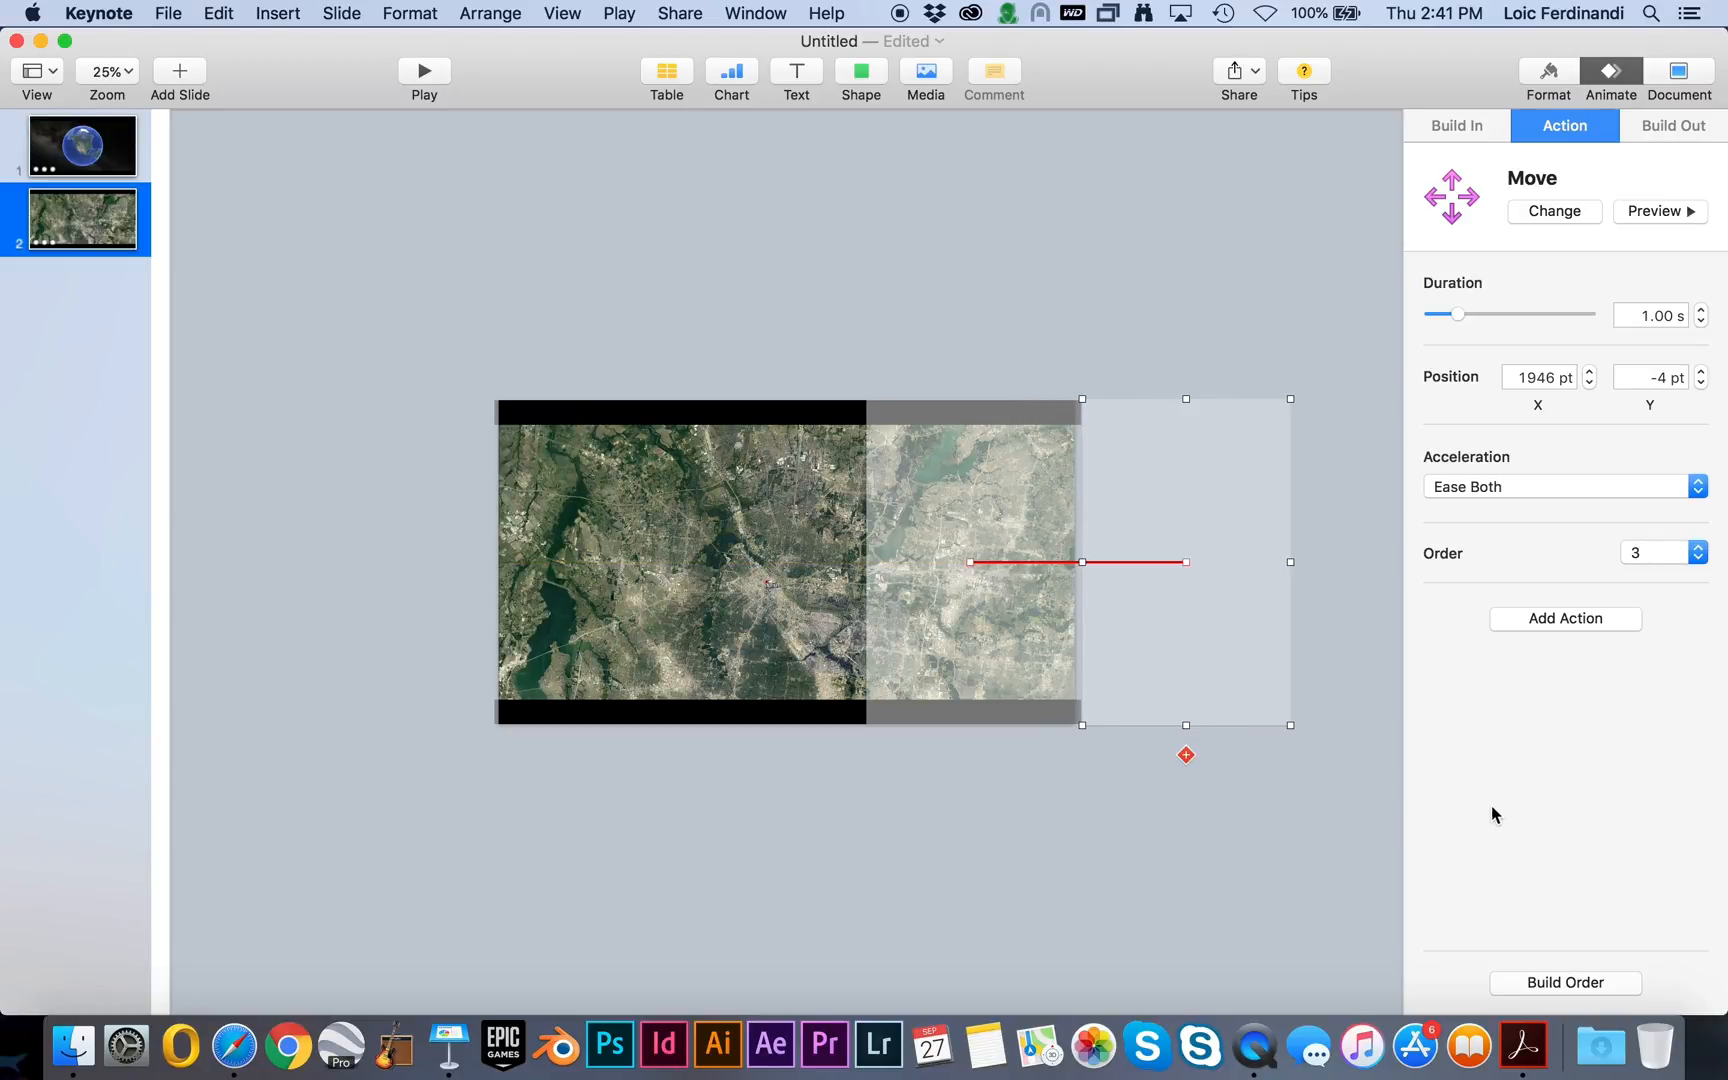
# Review the second slide's build order, checking the start settings of the movie and both panel Move actions.
pyautogui.click(1590, 984)
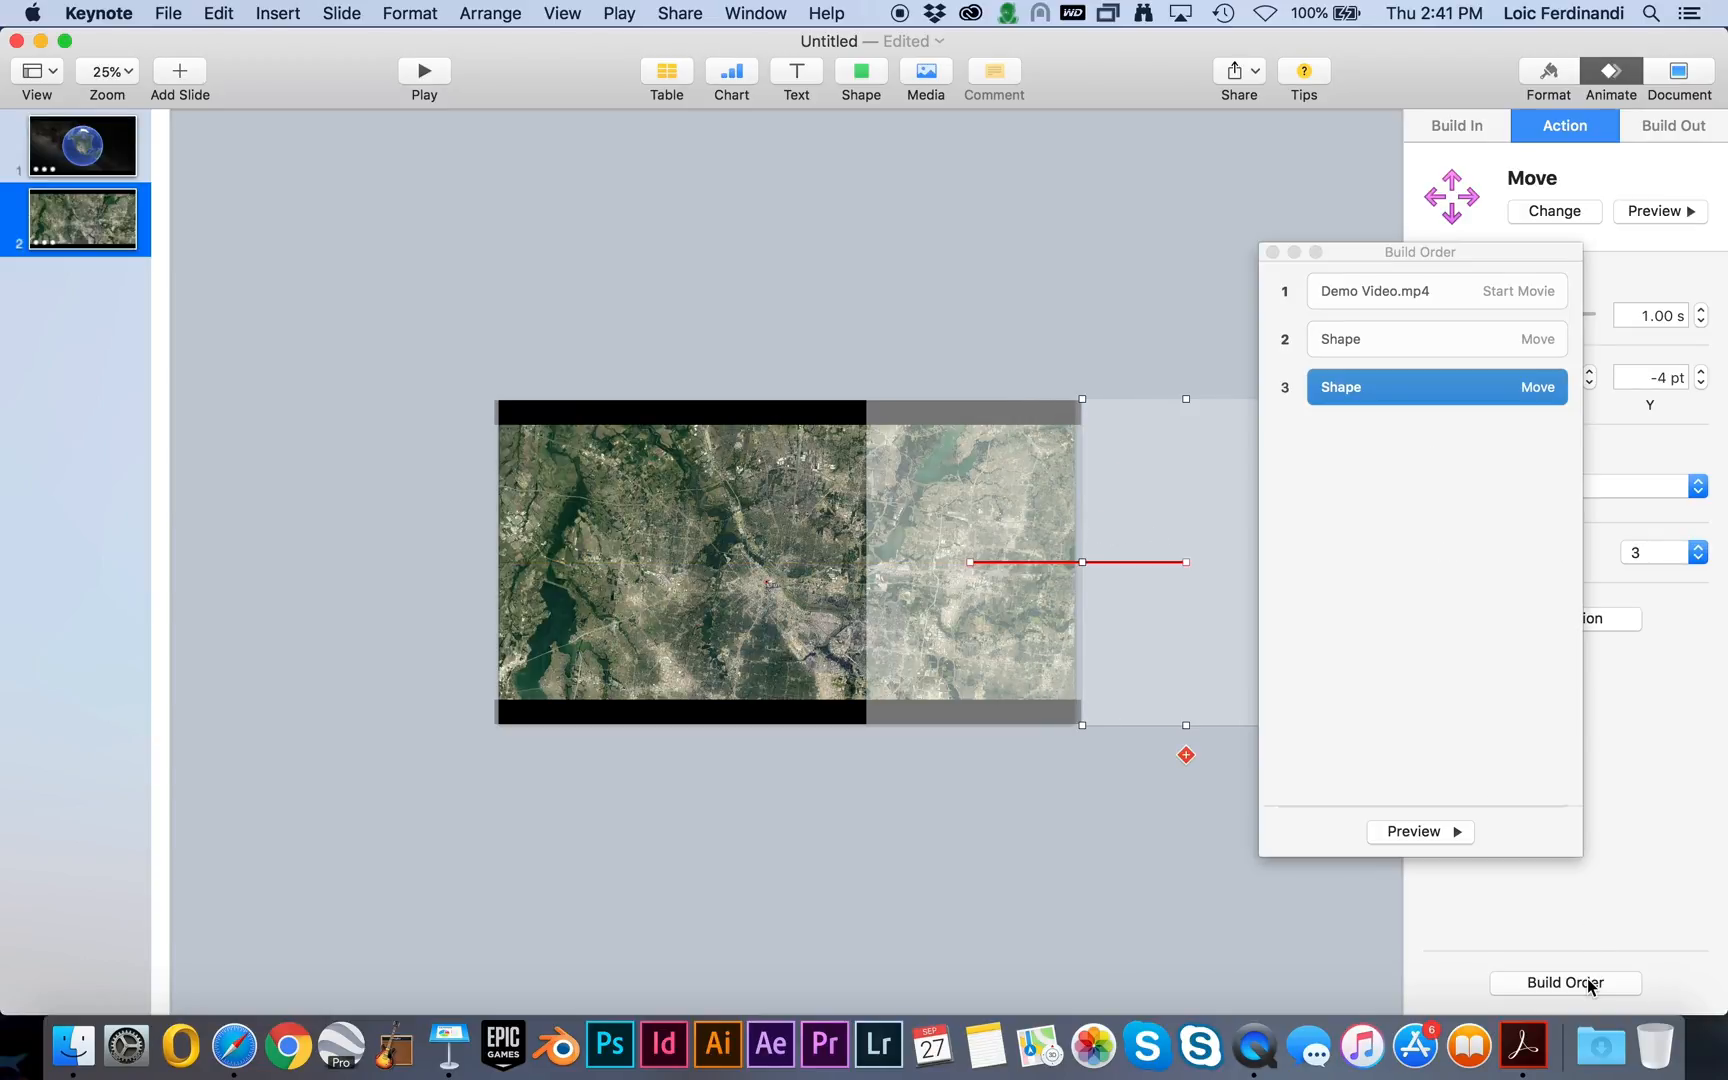
pyautogui.click(1369, 298)
pyautogui.click(1380, 344)
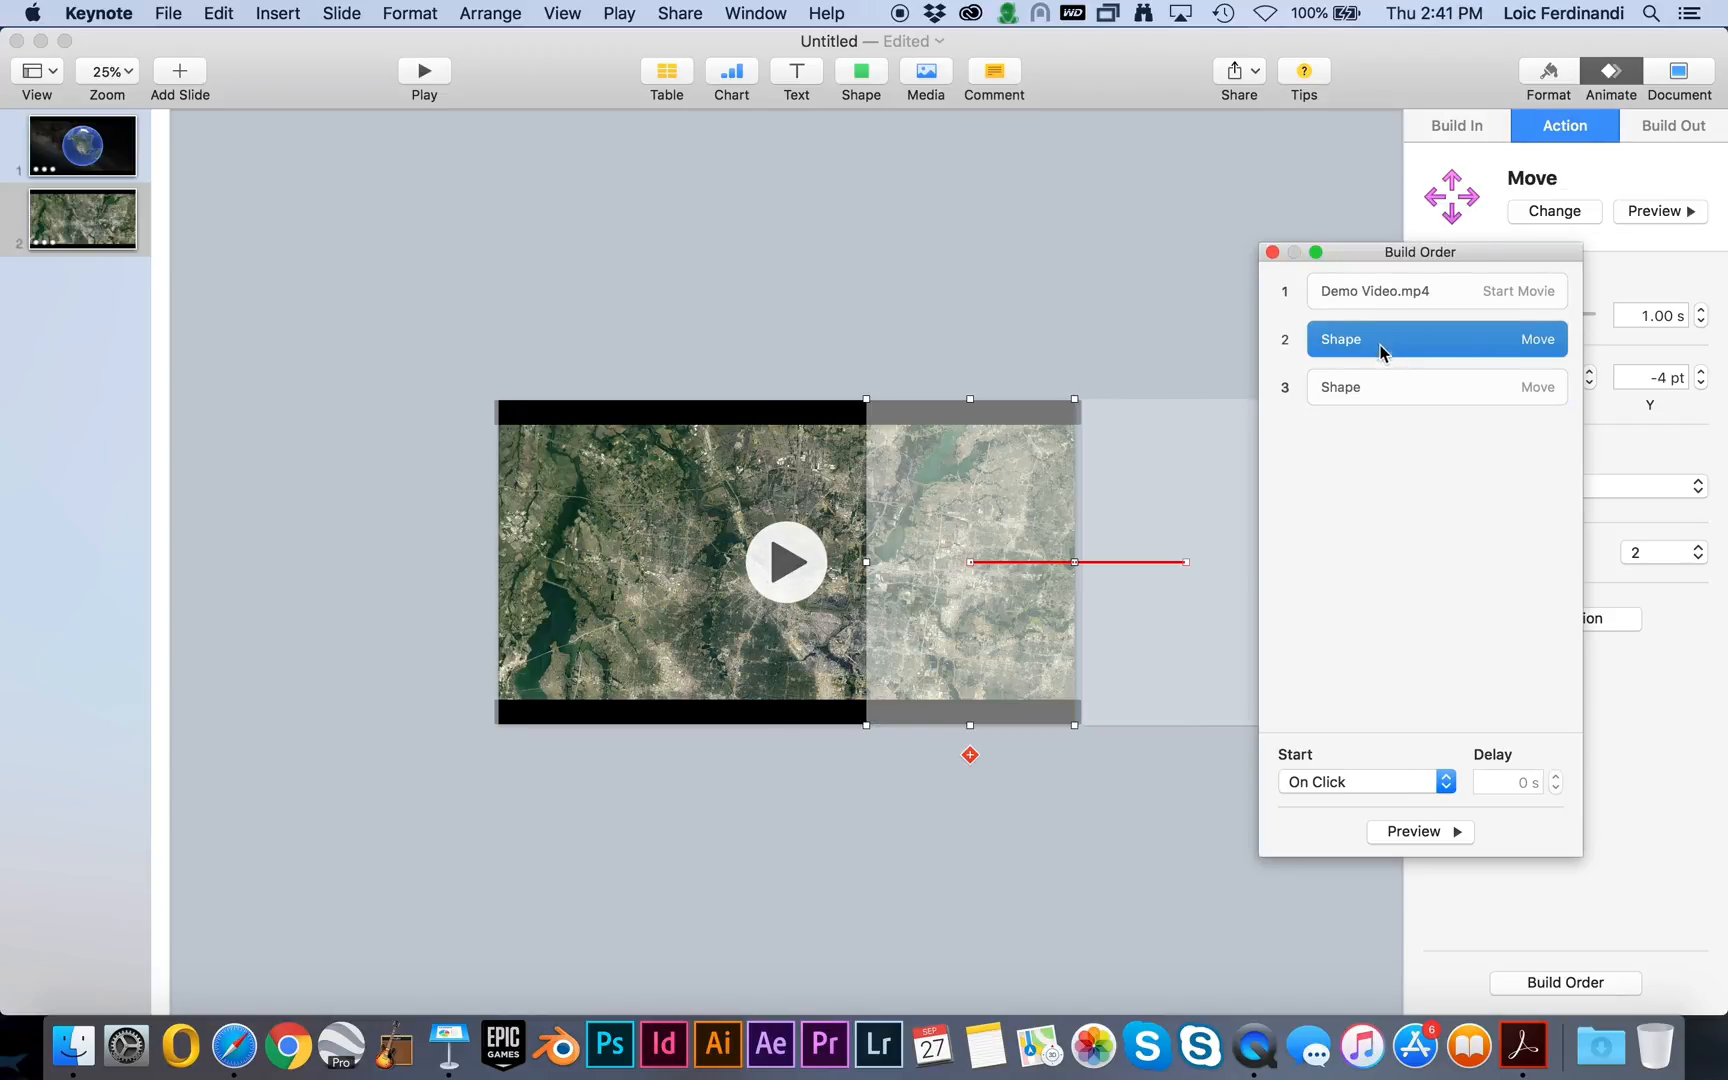
pyautogui.click(1389, 380)
pyautogui.click(1382, 350)
pyautogui.click(1370, 298)
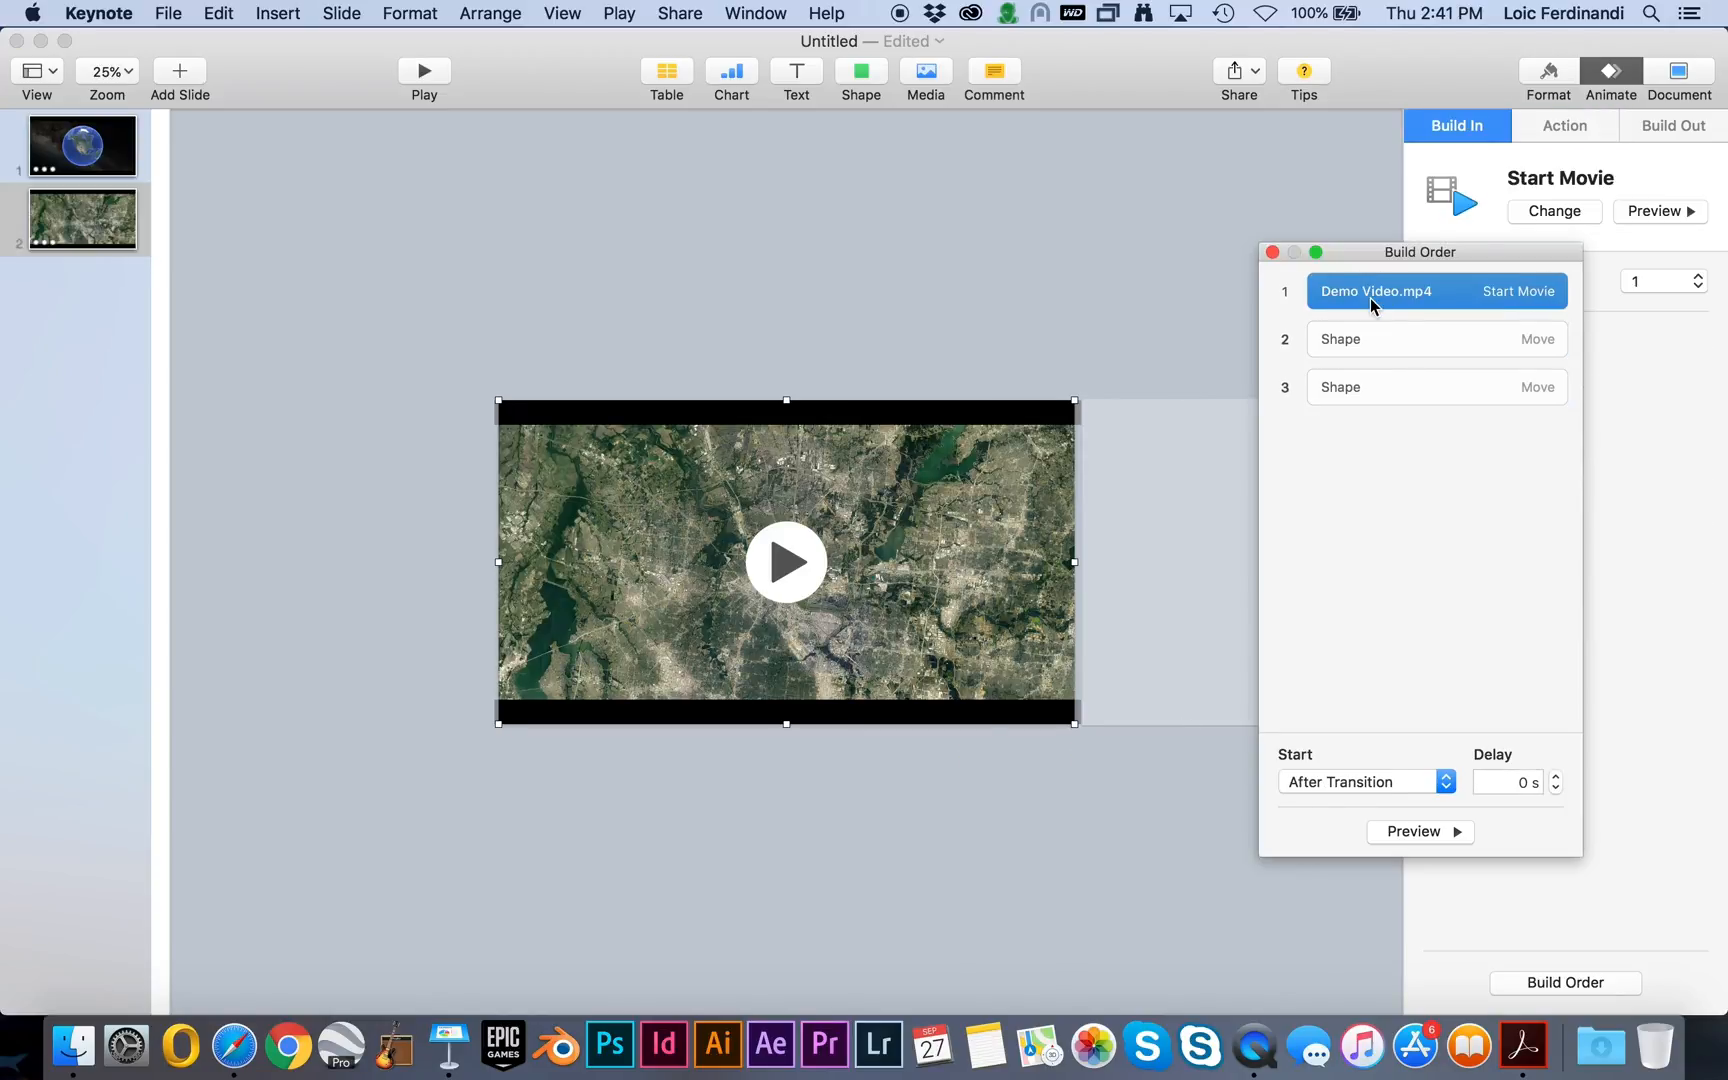
pyautogui.click(1364, 346)
pyautogui.click(1272, 252)
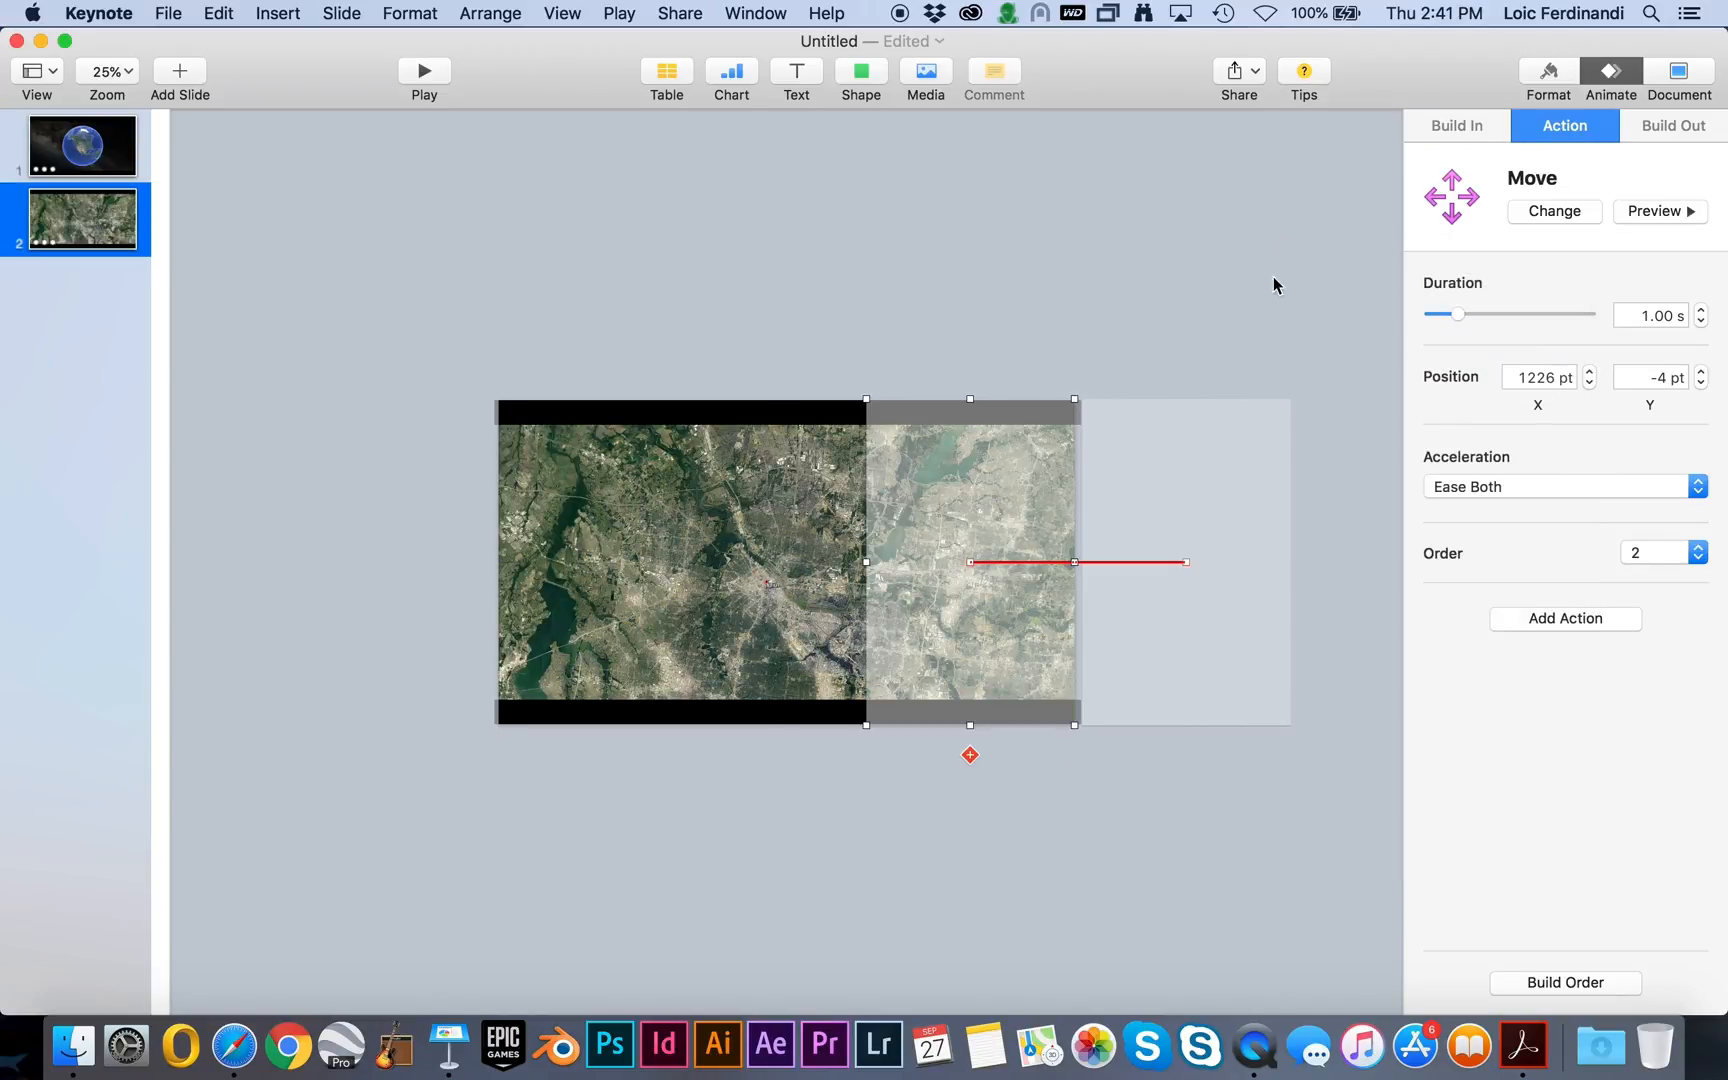
# Play the slideshow from the first slide to check the video segments with the sliding panel, and exit it.
pyautogui.click(138, 172)
pyautogui.click(414, 93)
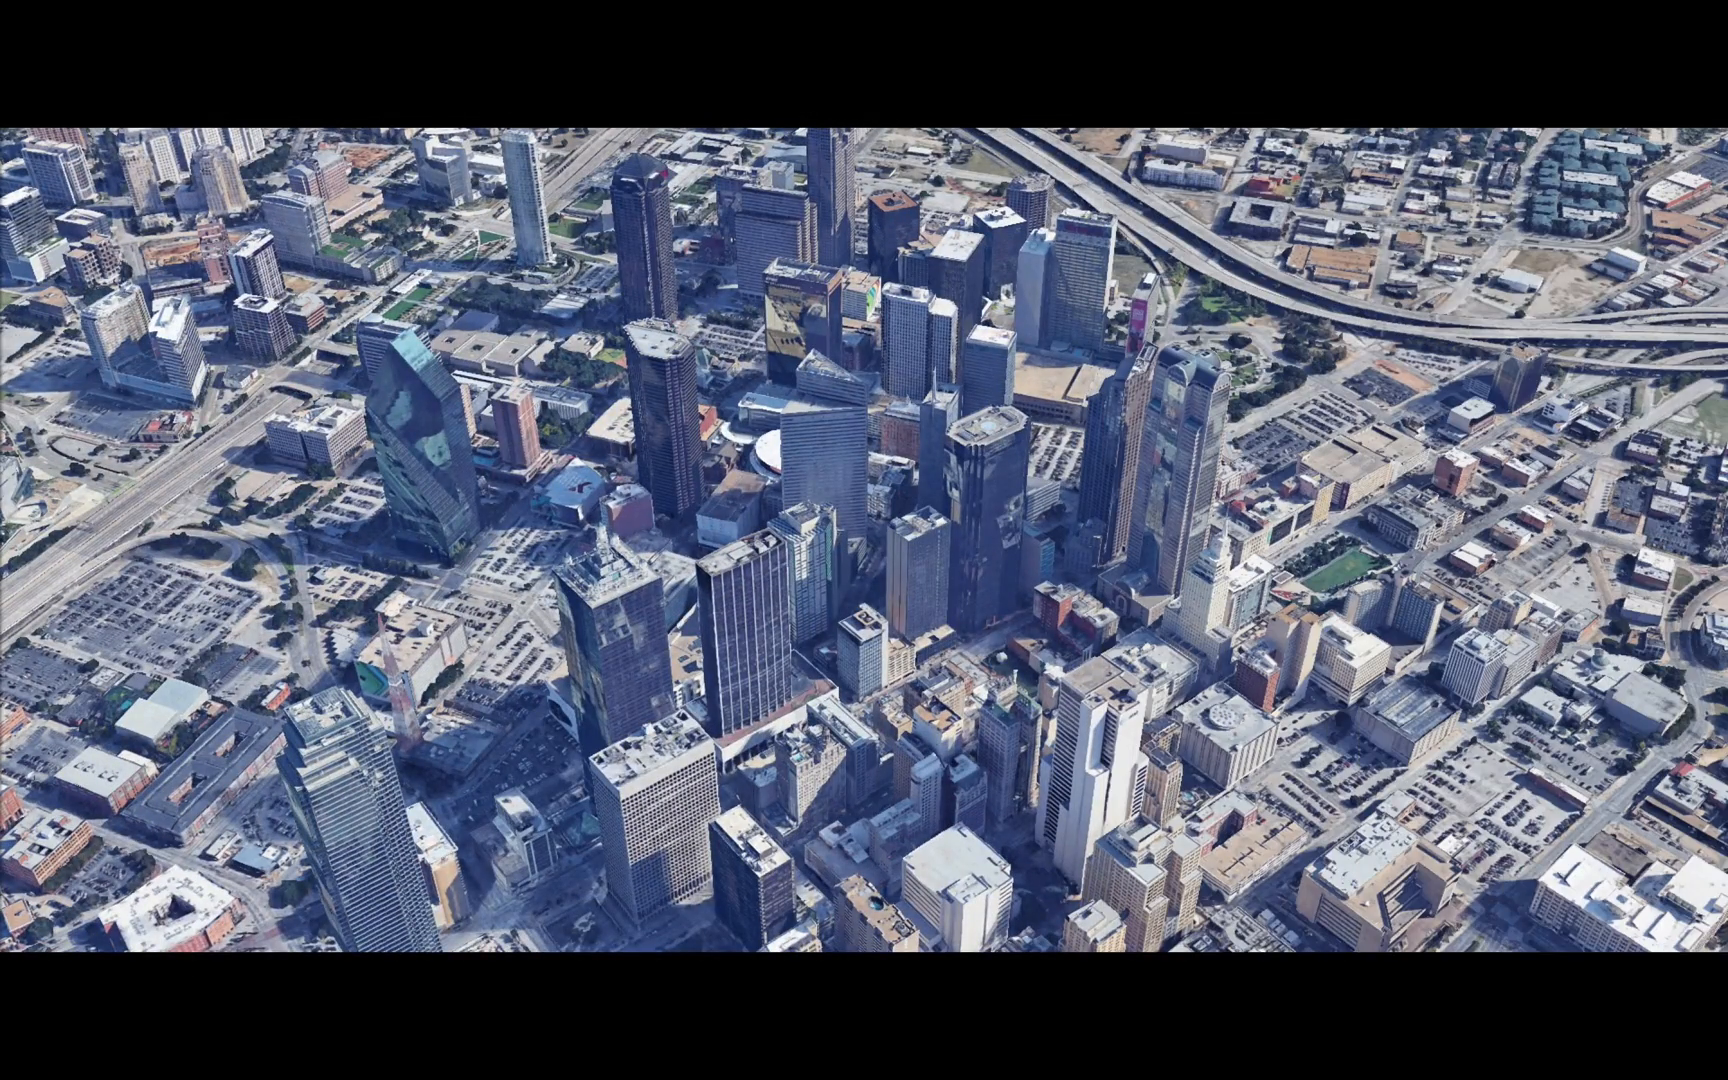
pyautogui.press('Escape')
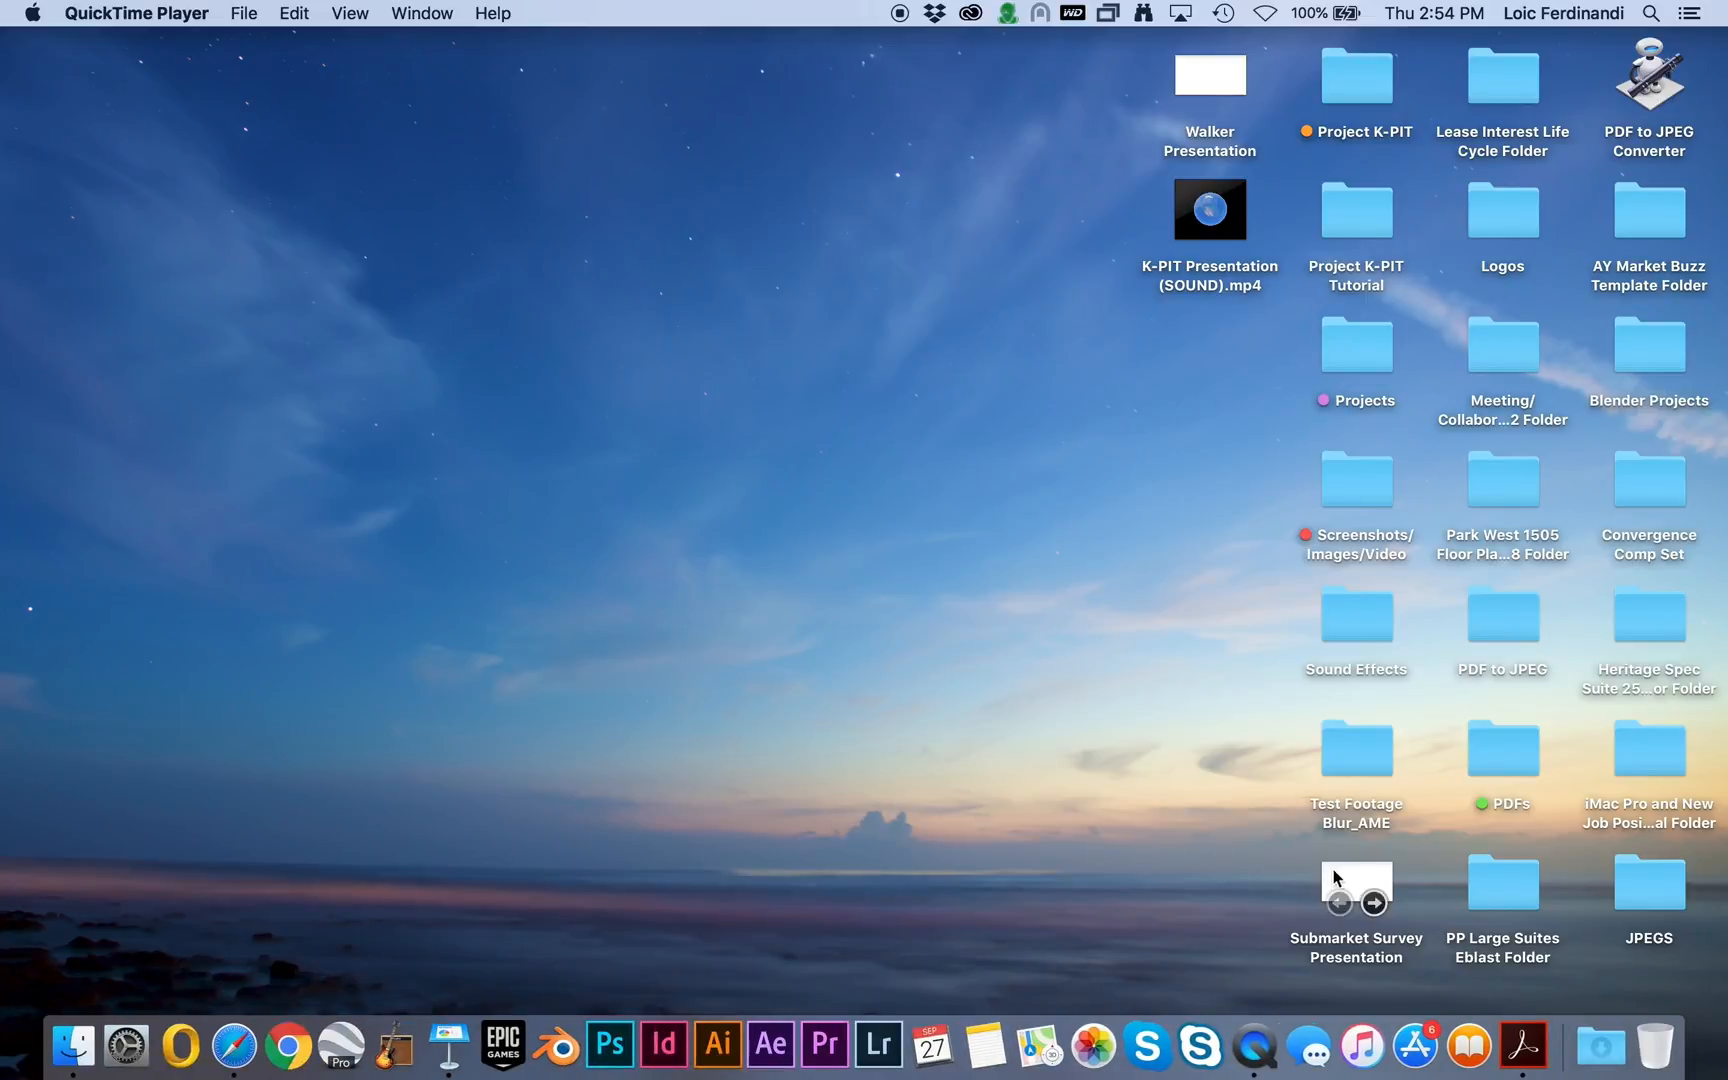
# Open the Submarket Survey Presentation from the desktop and play it from the first slide.
pyautogui.doubleClick(1365, 893)
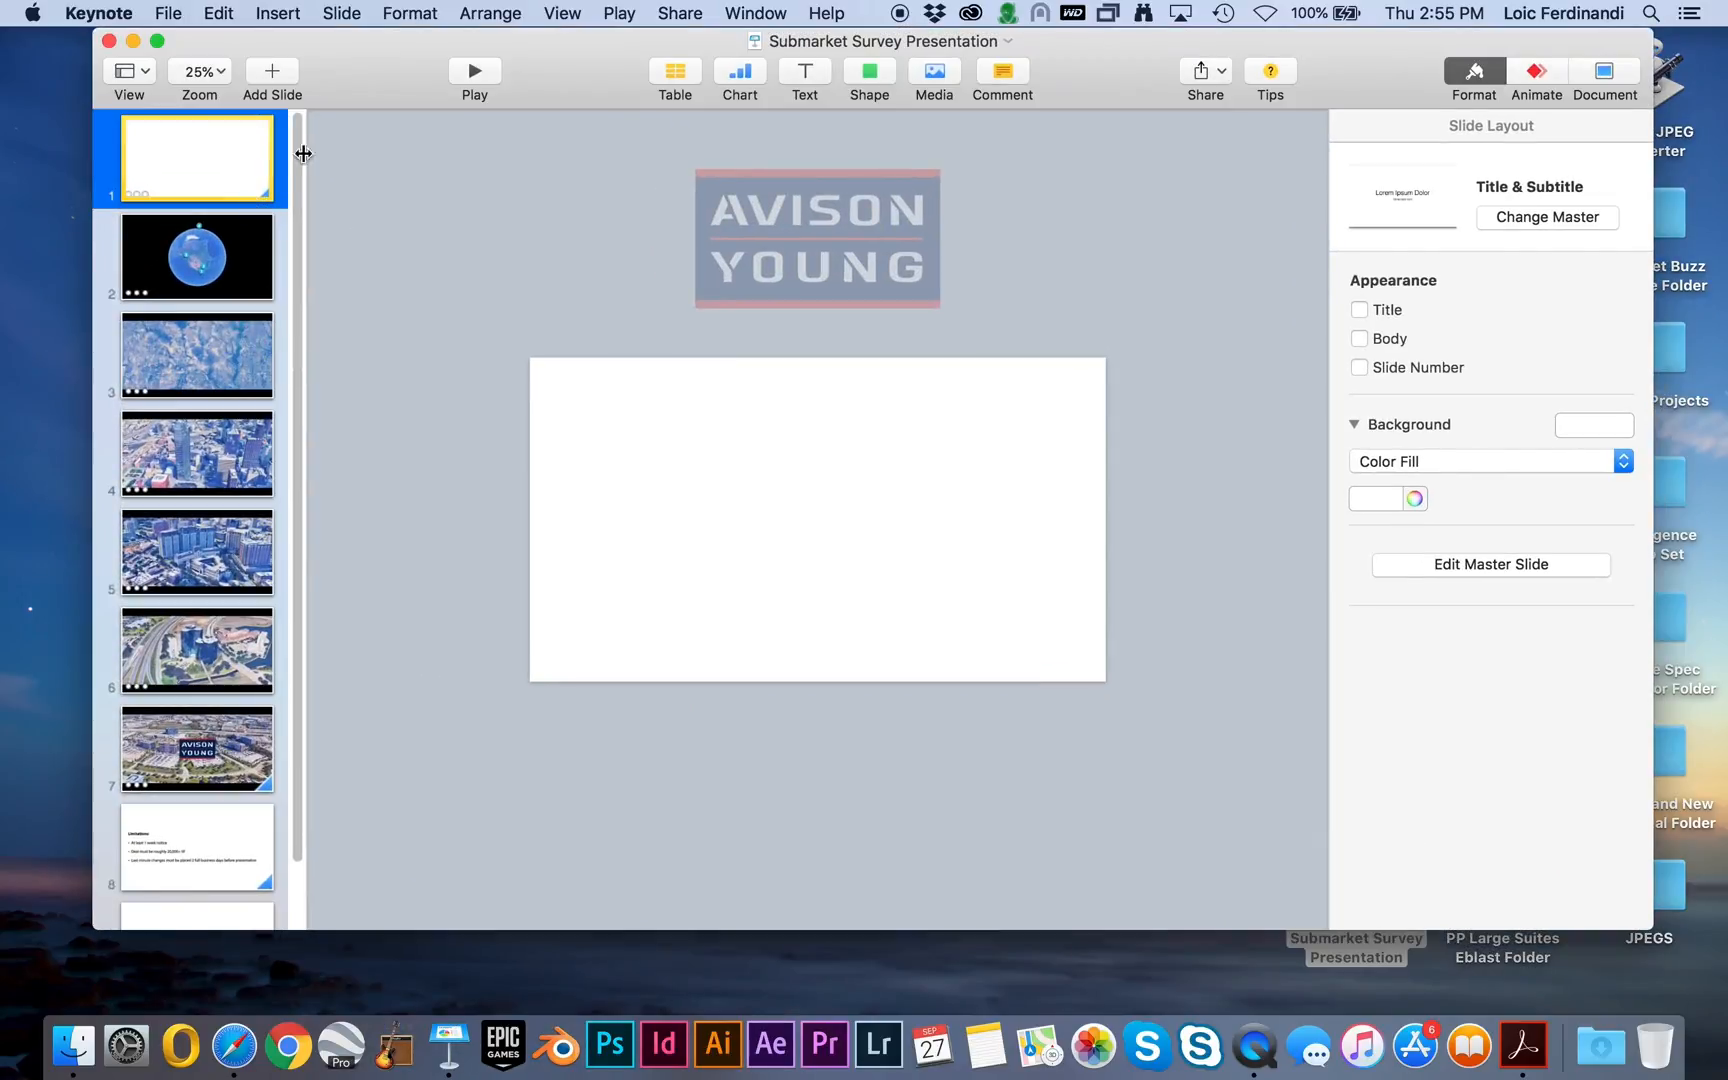
pyautogui.click(475, 70)
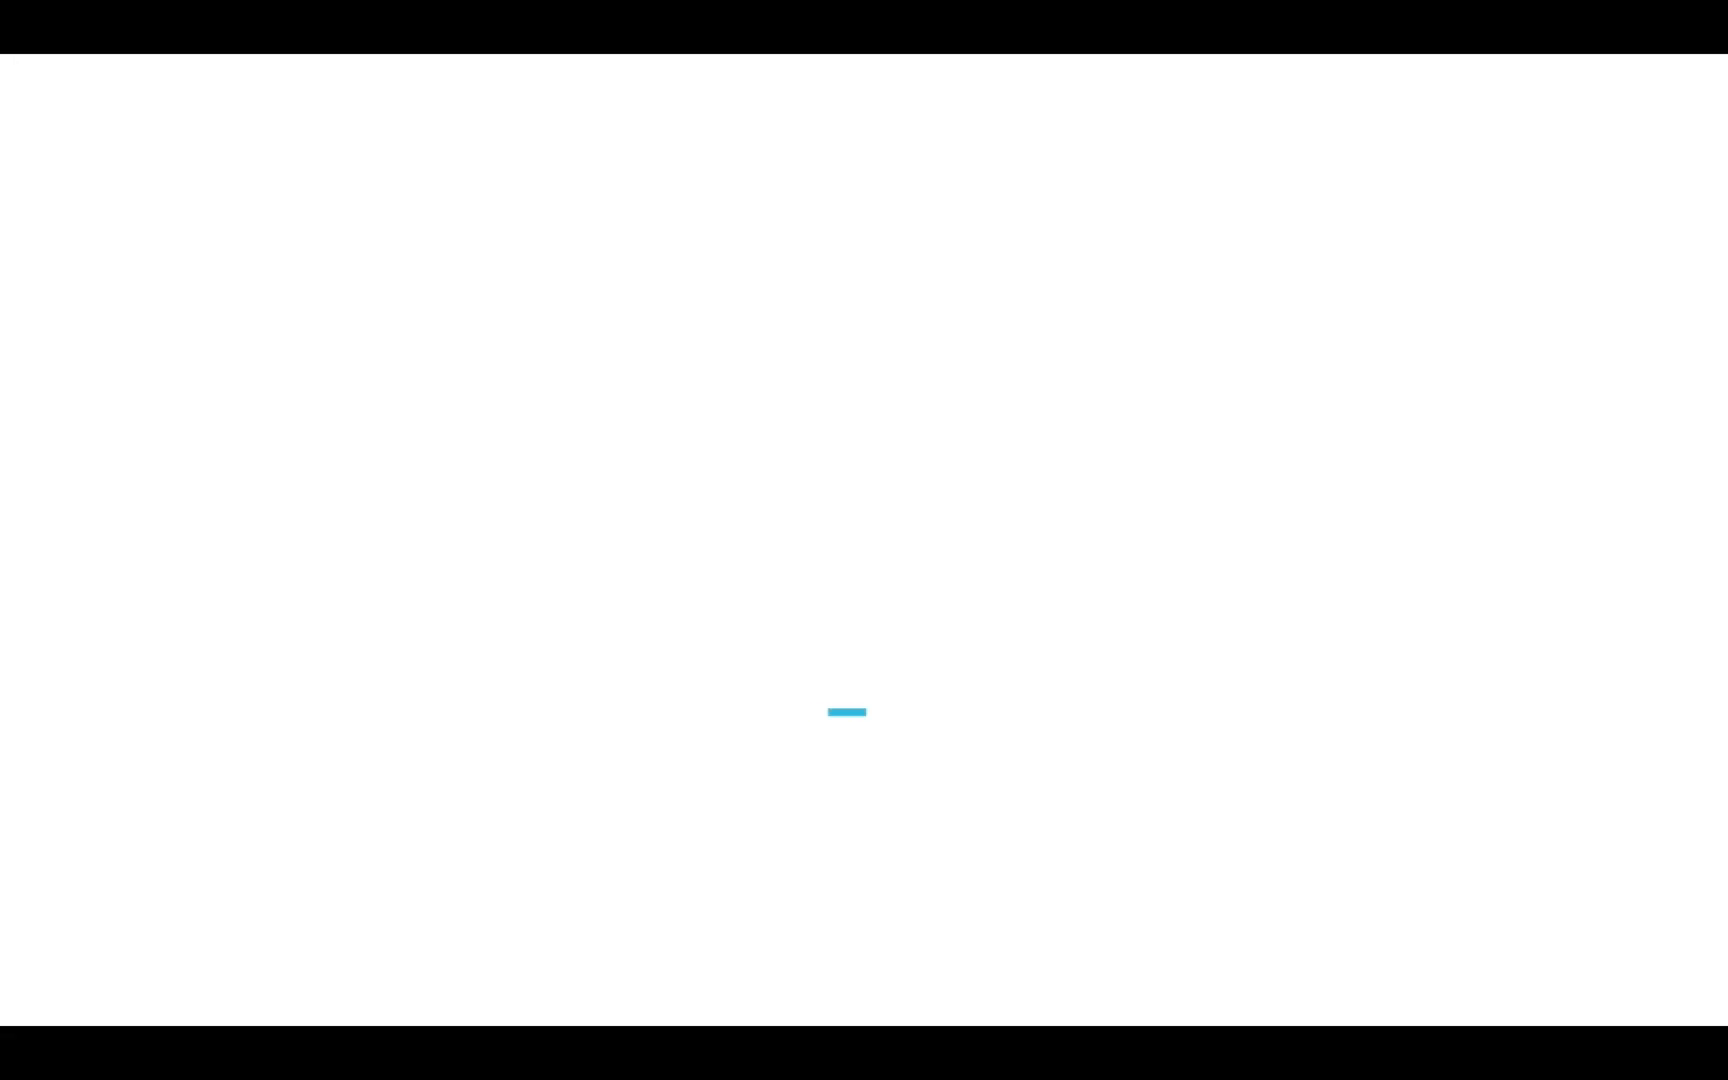